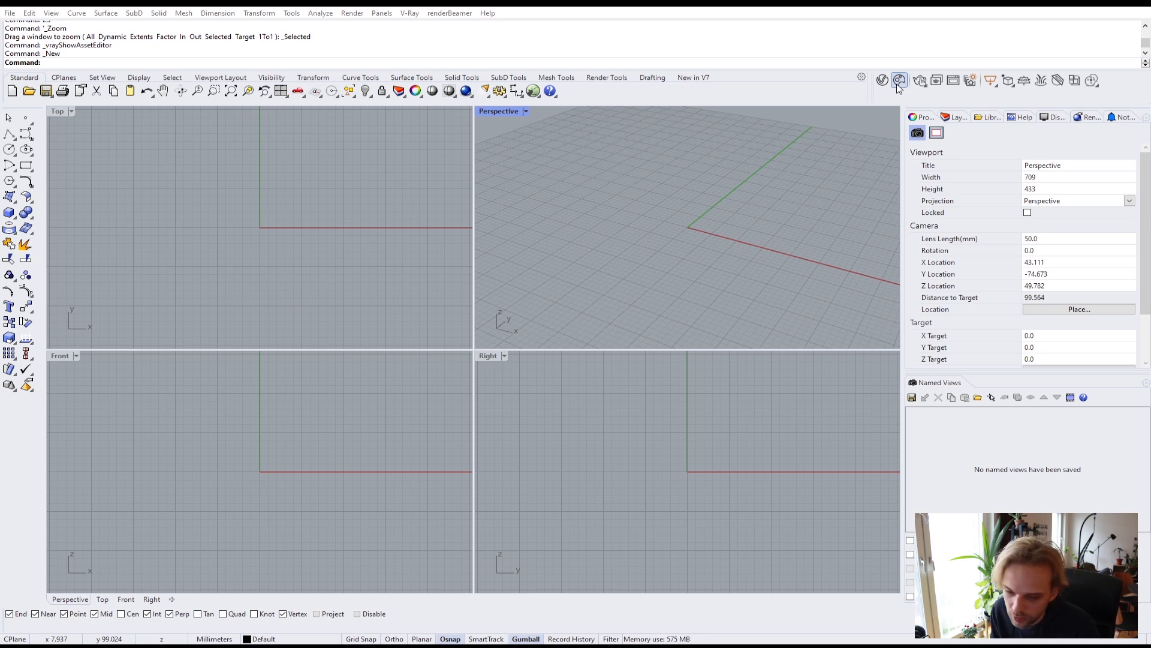
Open the Chaos Cosmos browser and display its 3D model library
click(899, 84)
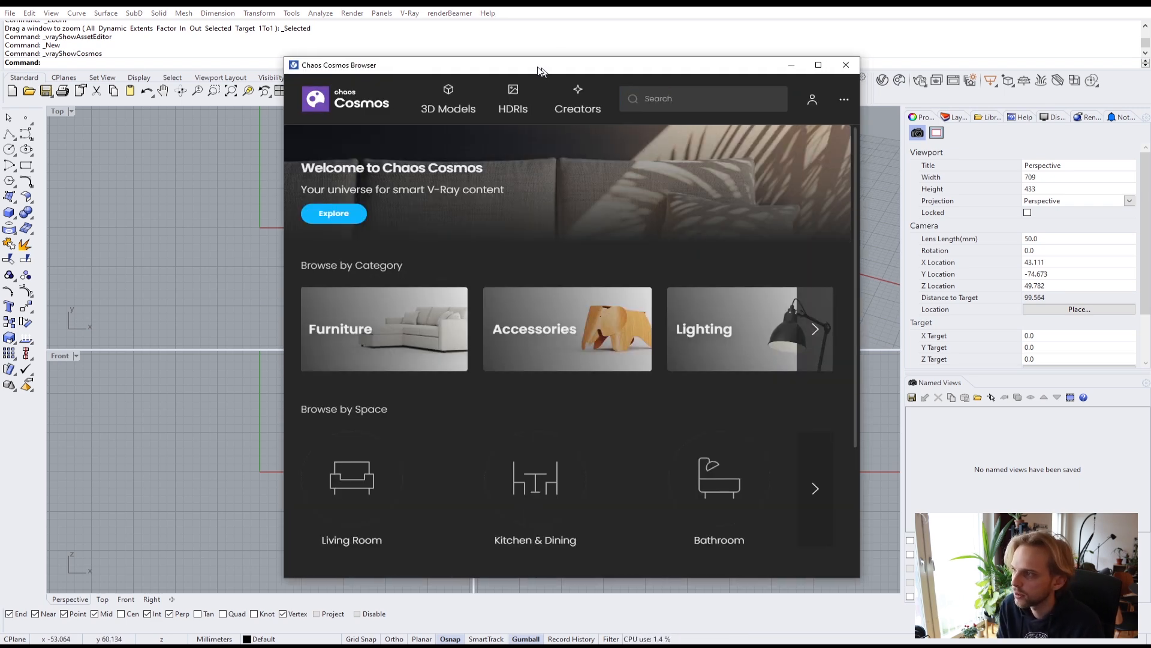
drag(542, 71, 498, 68)
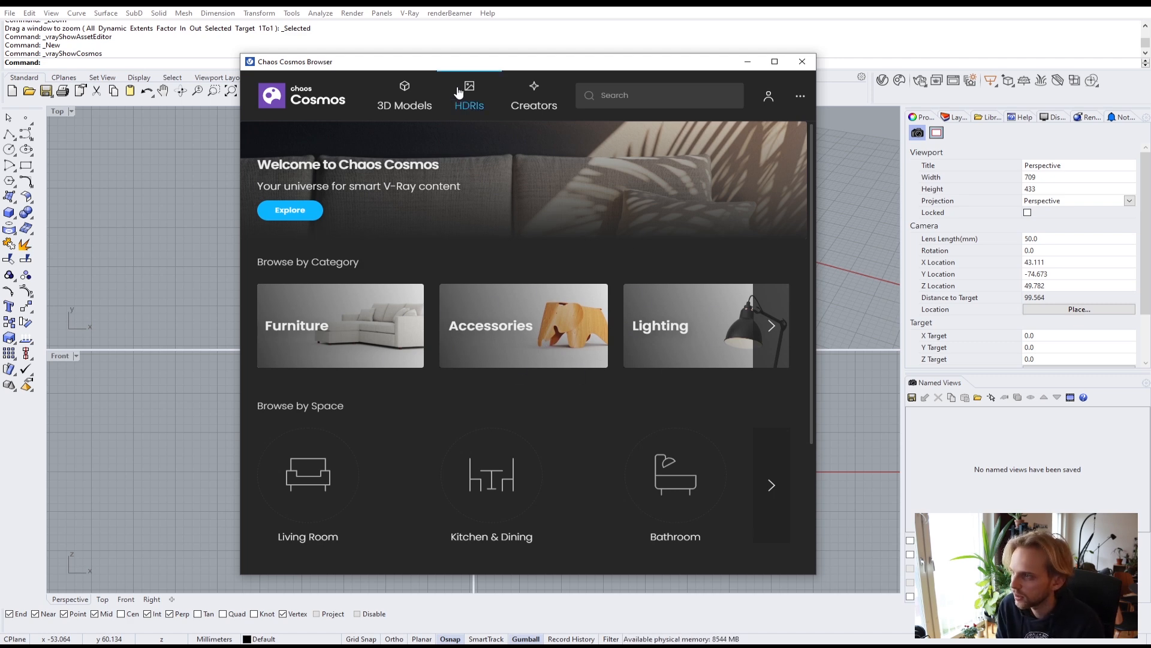
drag(456, 65, 619, 65)
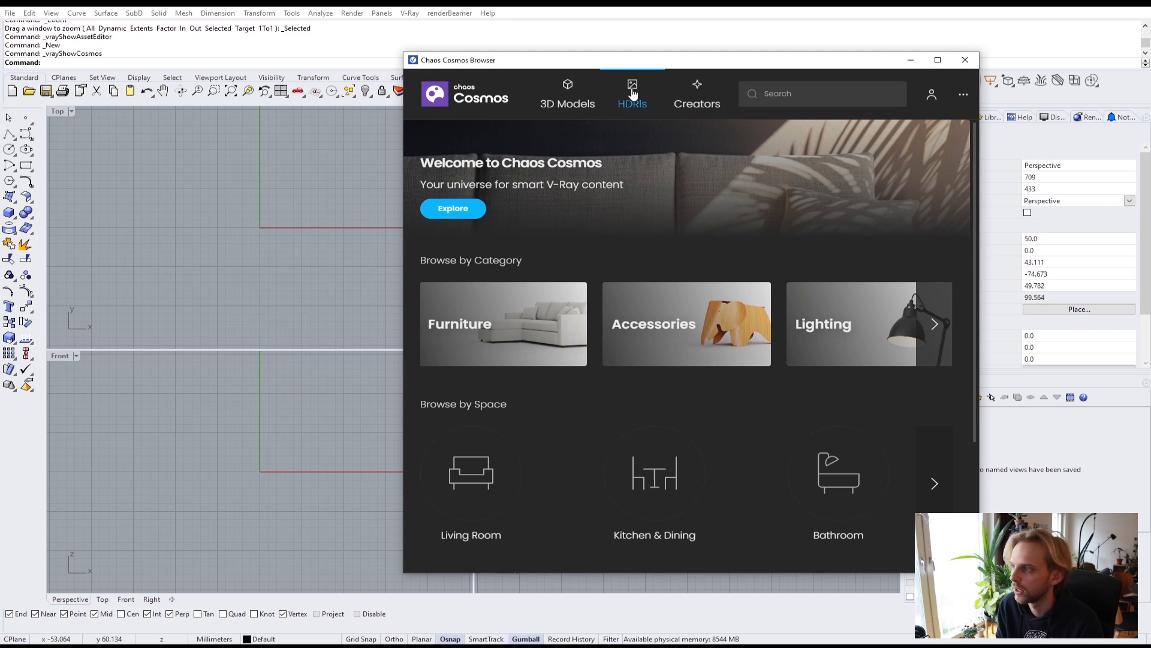
click(632, 93)
click(572, 103)
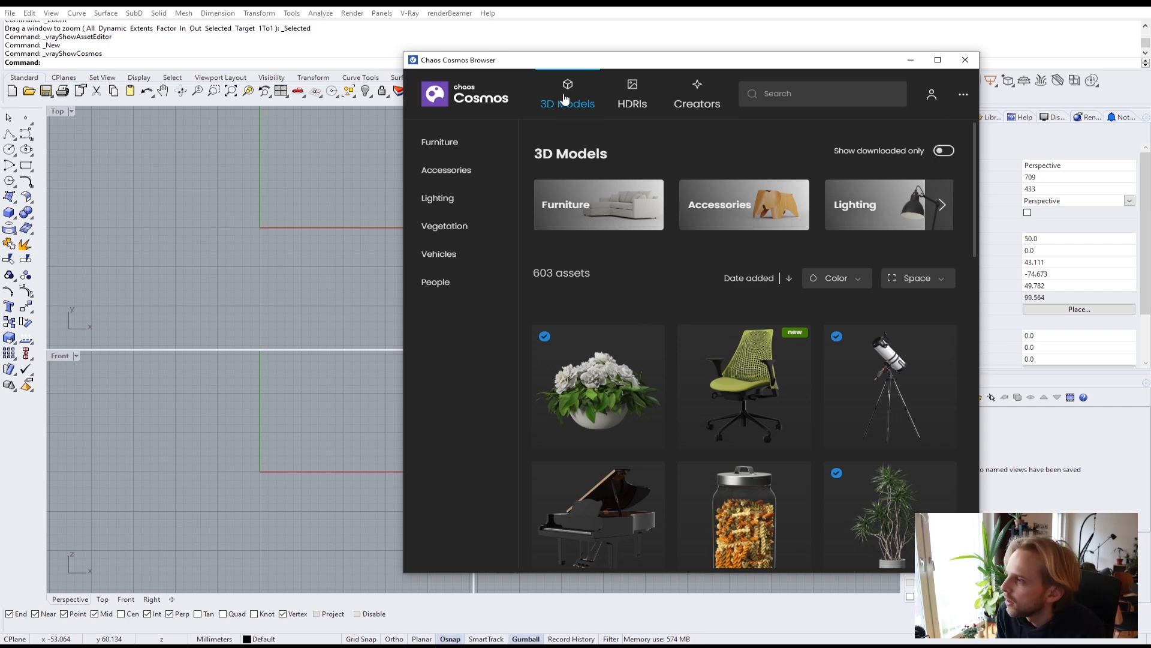
Find the red Chair 001 among the Furniture models and download it
click(441, 144)
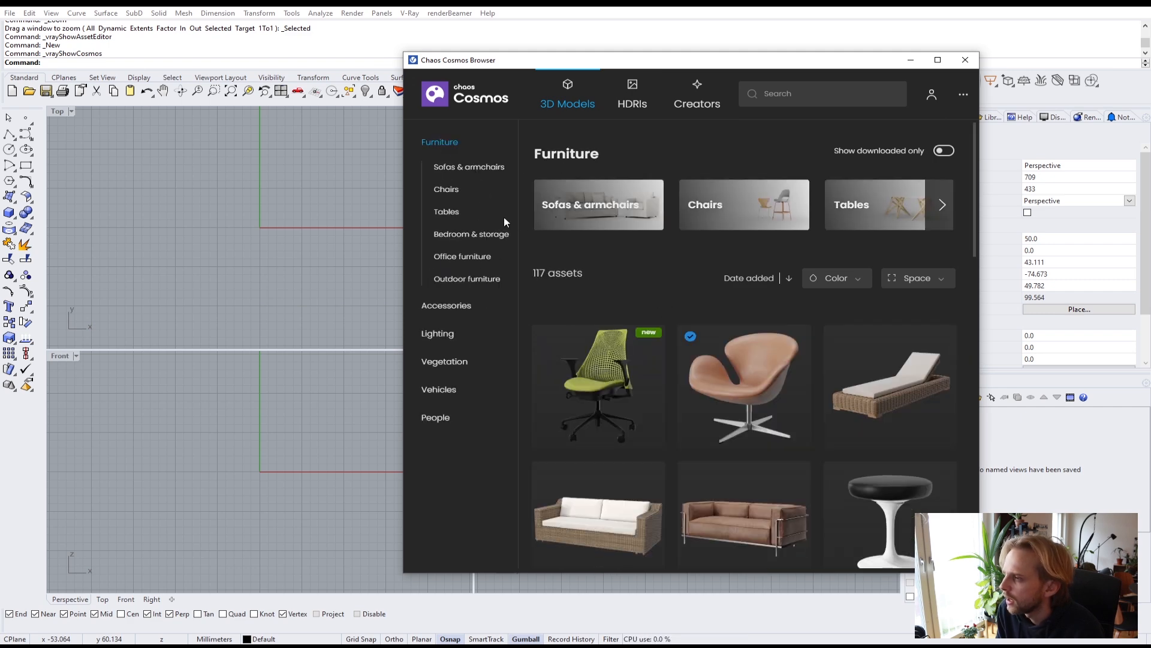
scroll(870, 390, down, 7)
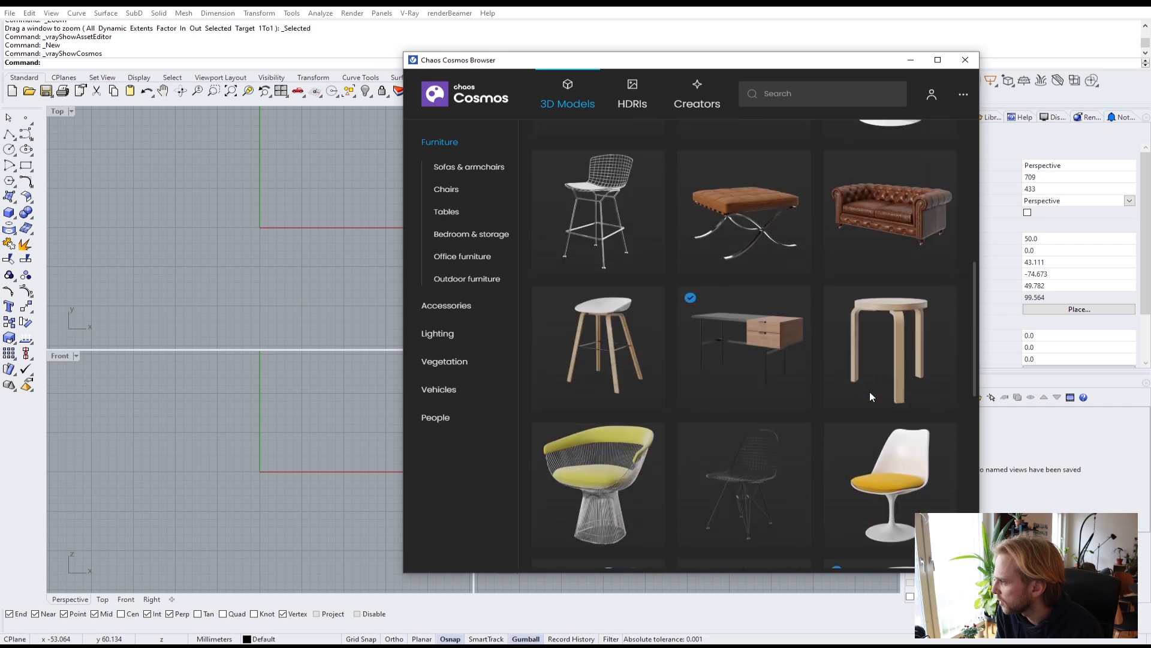
scroll(869, 391, down, 5)
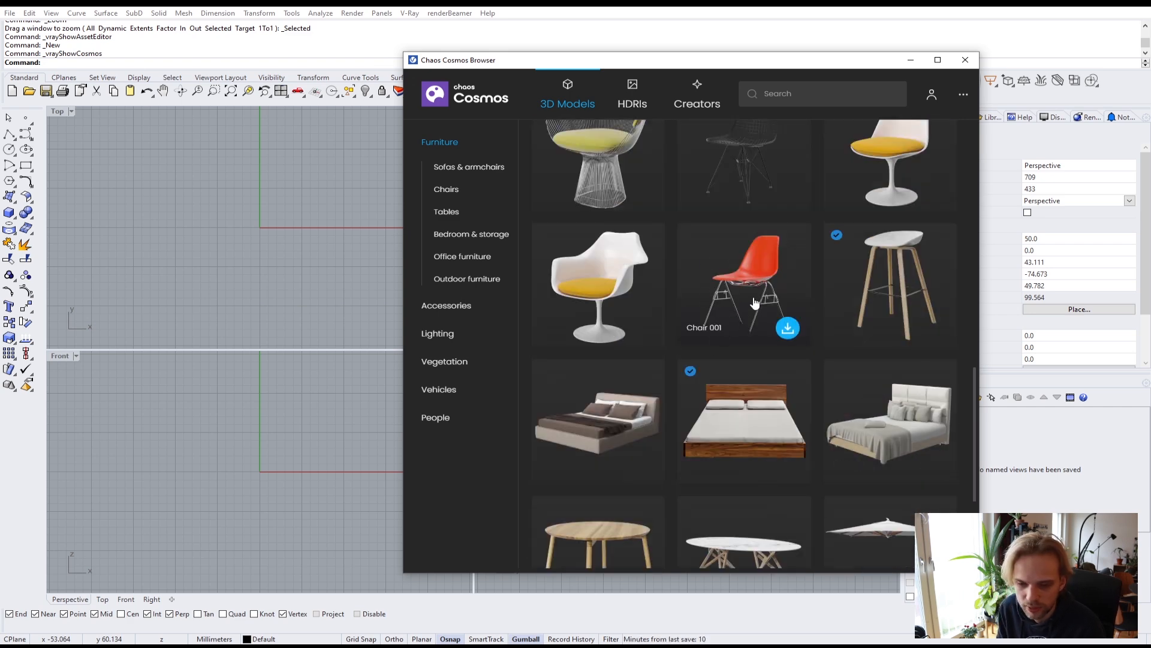
click(786, 328)
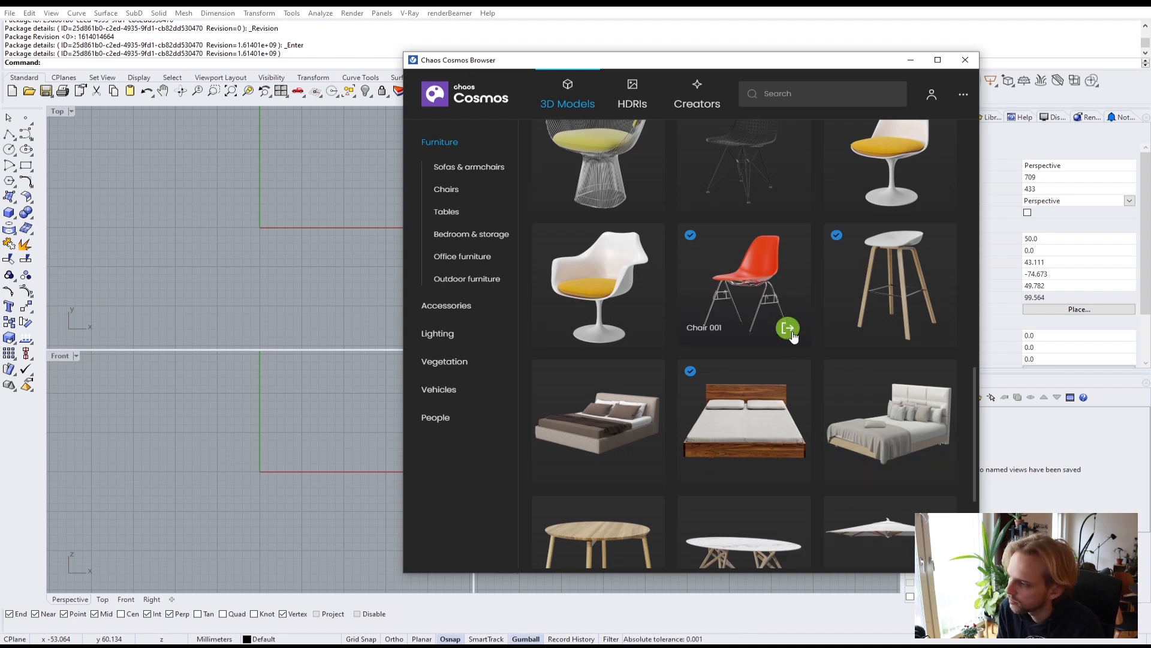
Import Chair 001 into the scene and place it near the origin in the Perspective view
click(787, 327)
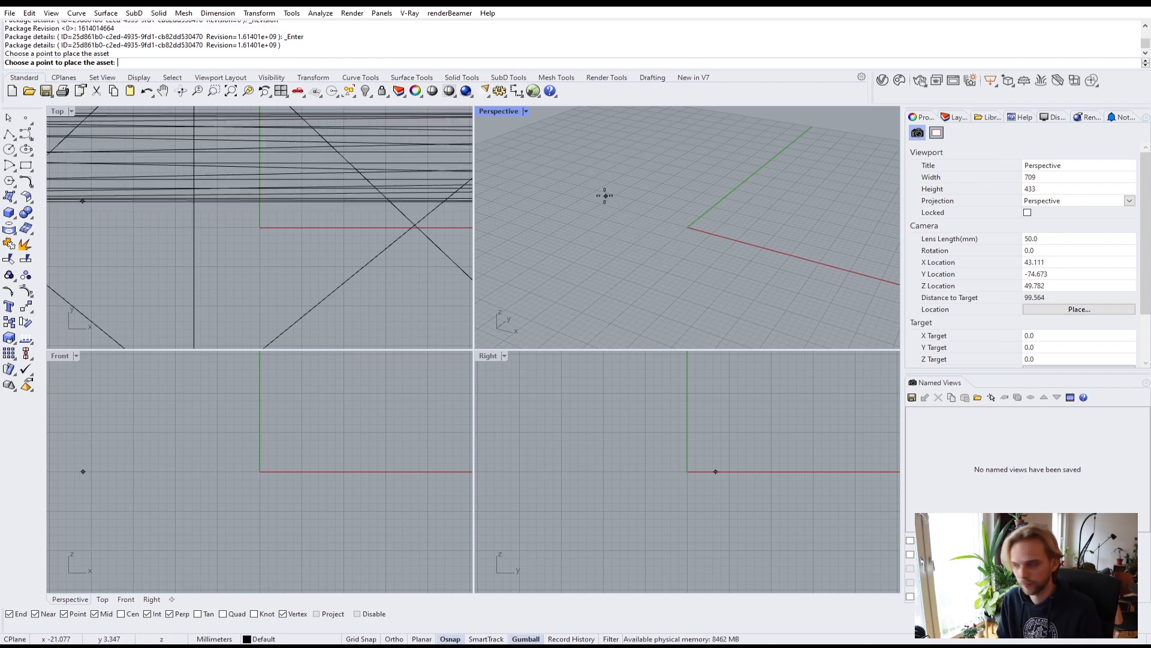
click(616, 217)
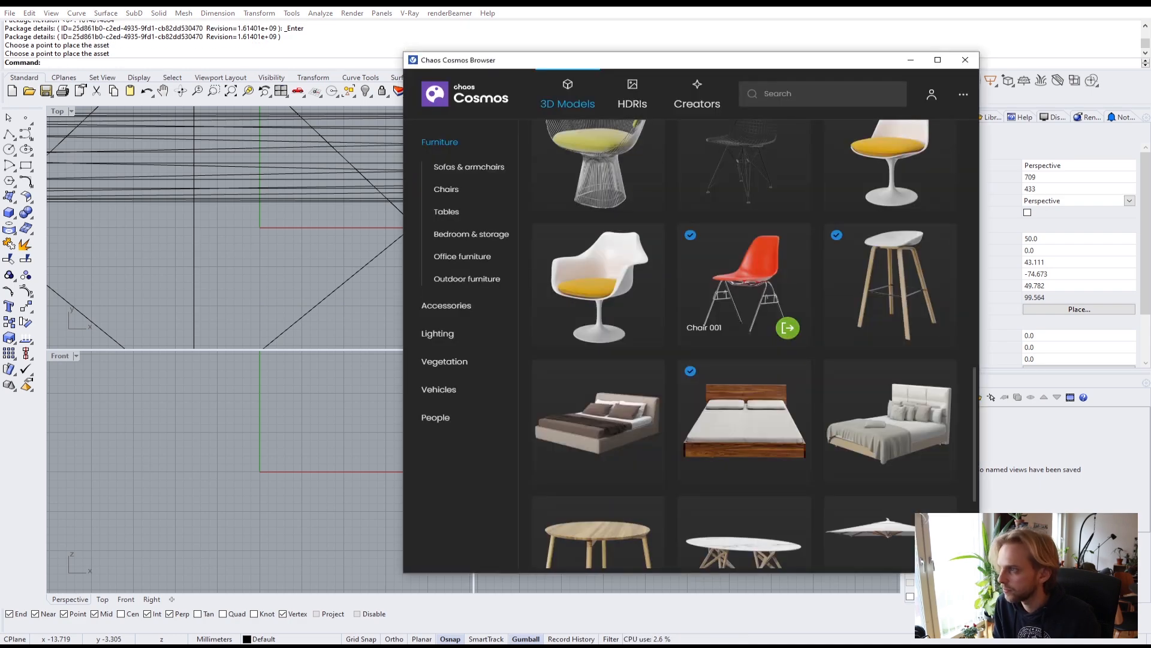
click(914, 60)
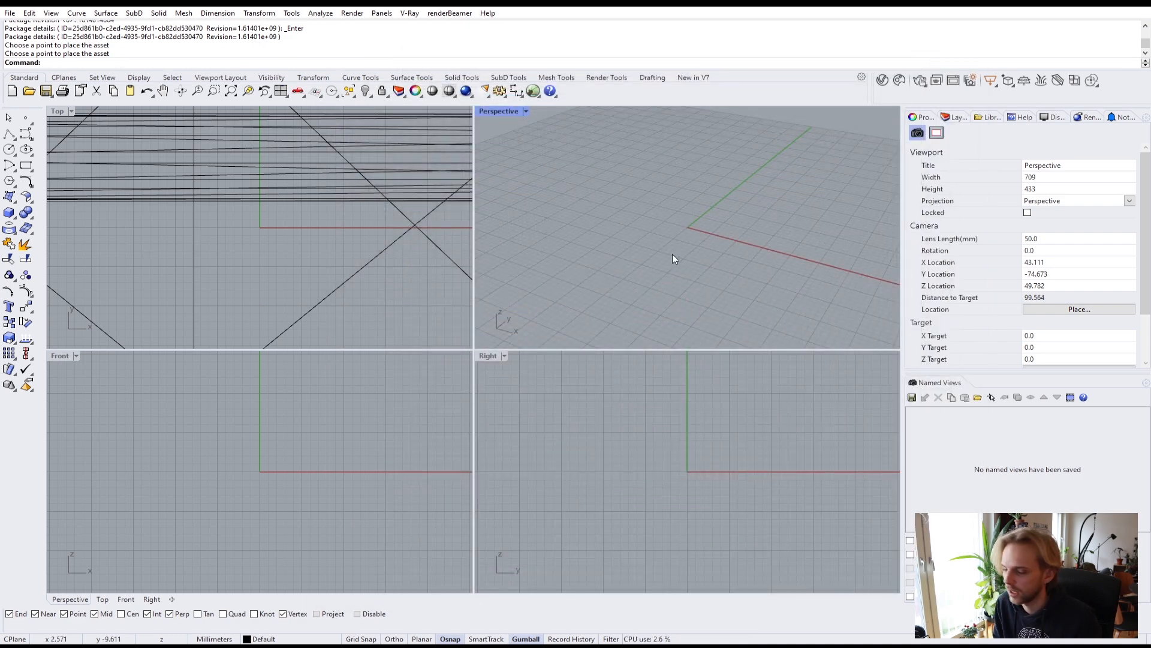
scroll(671, 250, down, 5)
mouse_move(644, 229)
right_down()
mouse_move(650, 289)
mouse_move(663, 249)
mouse_move(643, 227)
right_up()
scroll(708, 299, up, 4)
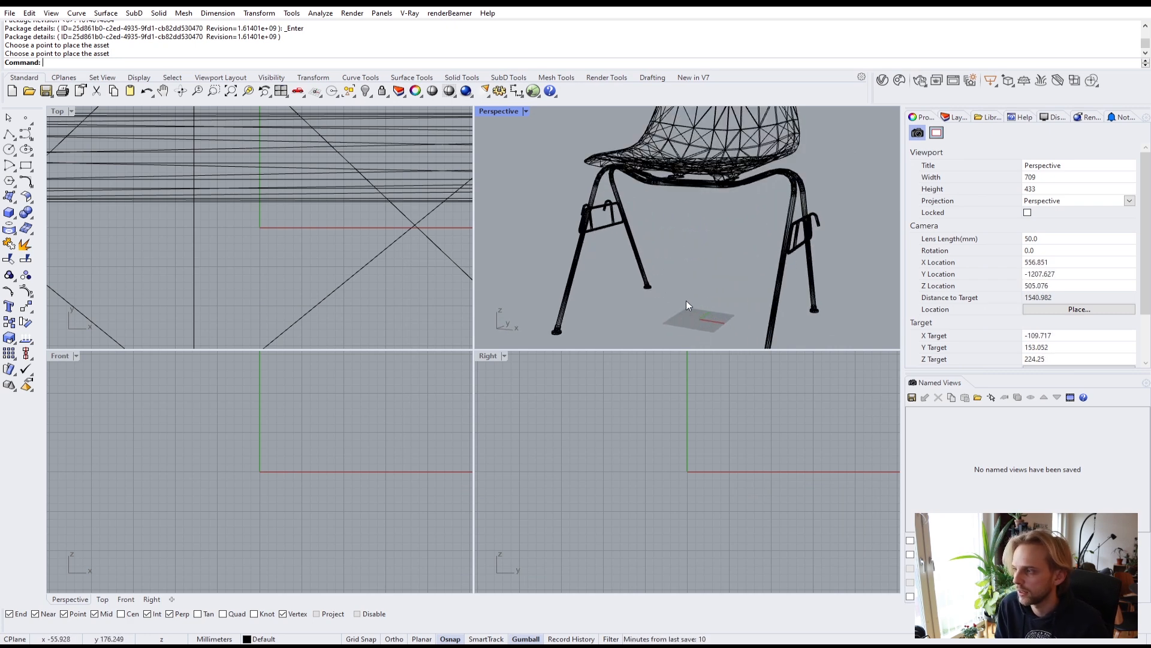
scroll(698, 297, down, 4)
right_drag(707, 287, 705, 258)
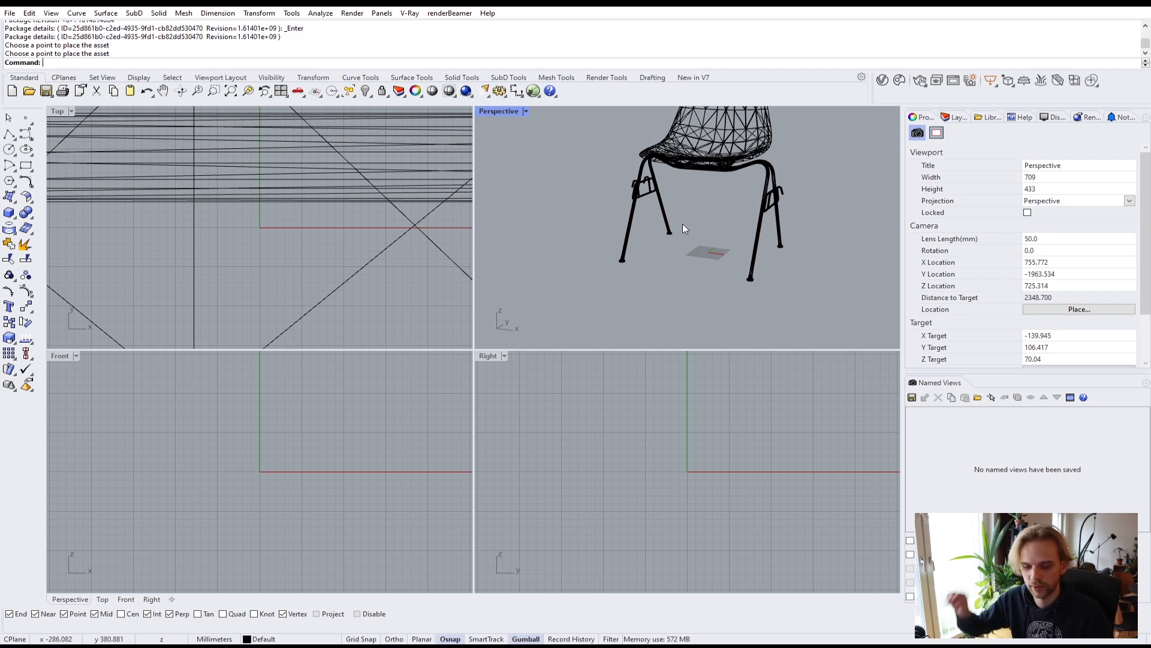
Delete the placed Chair 001 mesh from the scene
scroll(683, 224, down, 5)
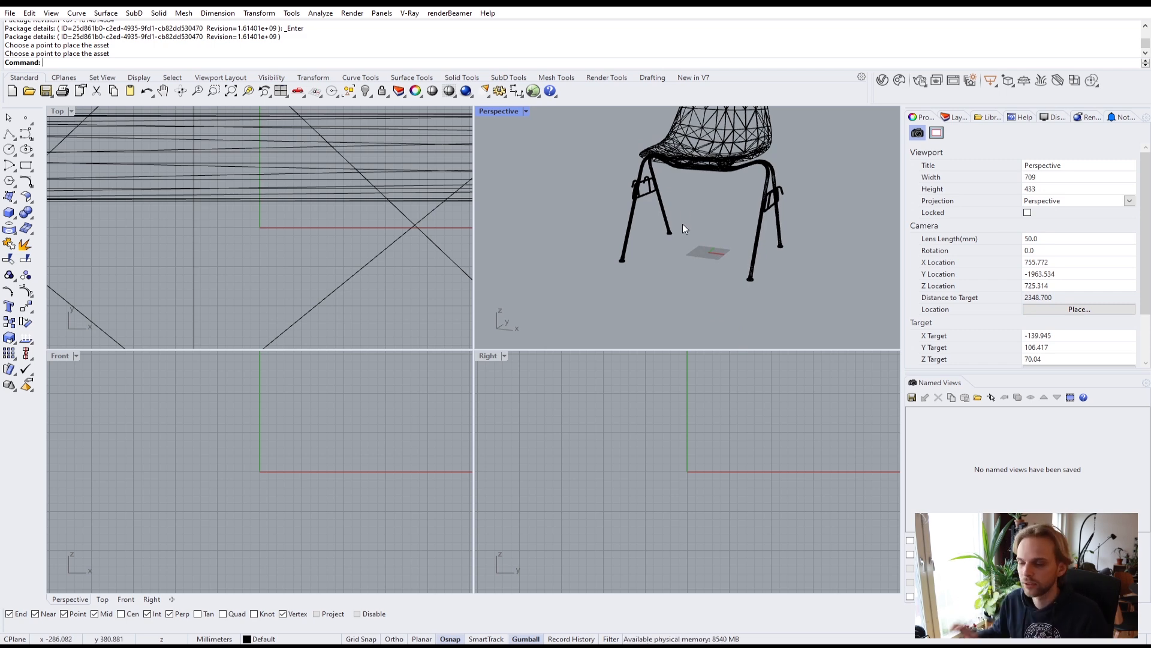
click(624, 216)
key(Delete)
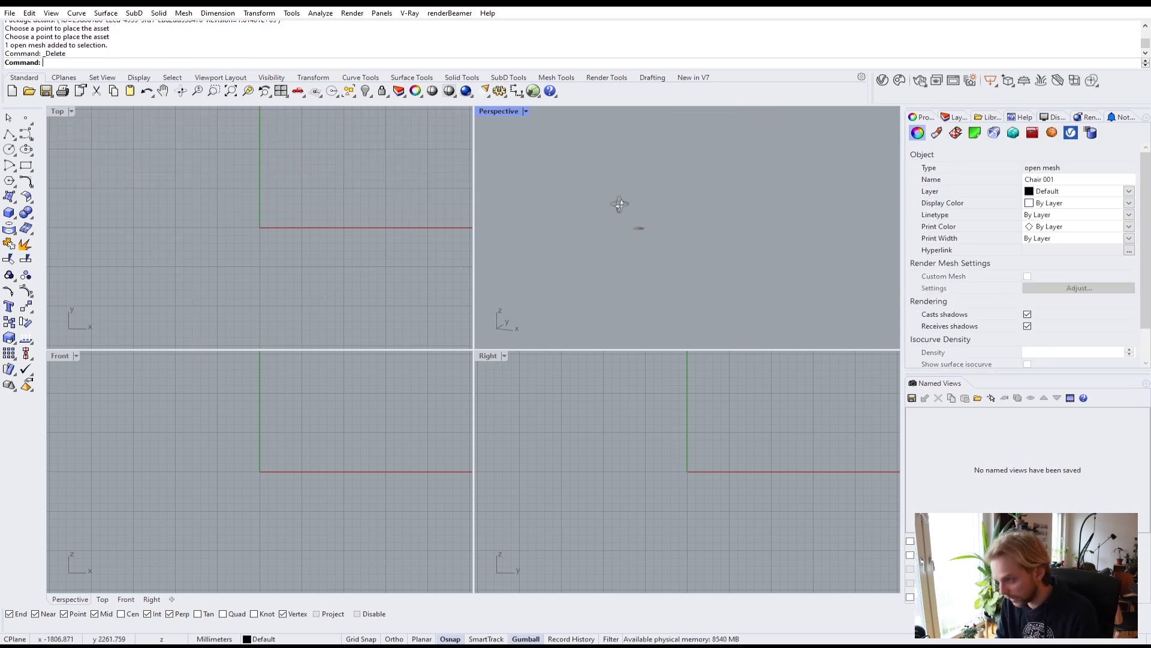
Draw a large, low box on the ground plane in the Perspective view
click(10, 213)
click(548, 289)
click(890, 215)
click(825, 155)
right_drag(826, 155, 725, 202)
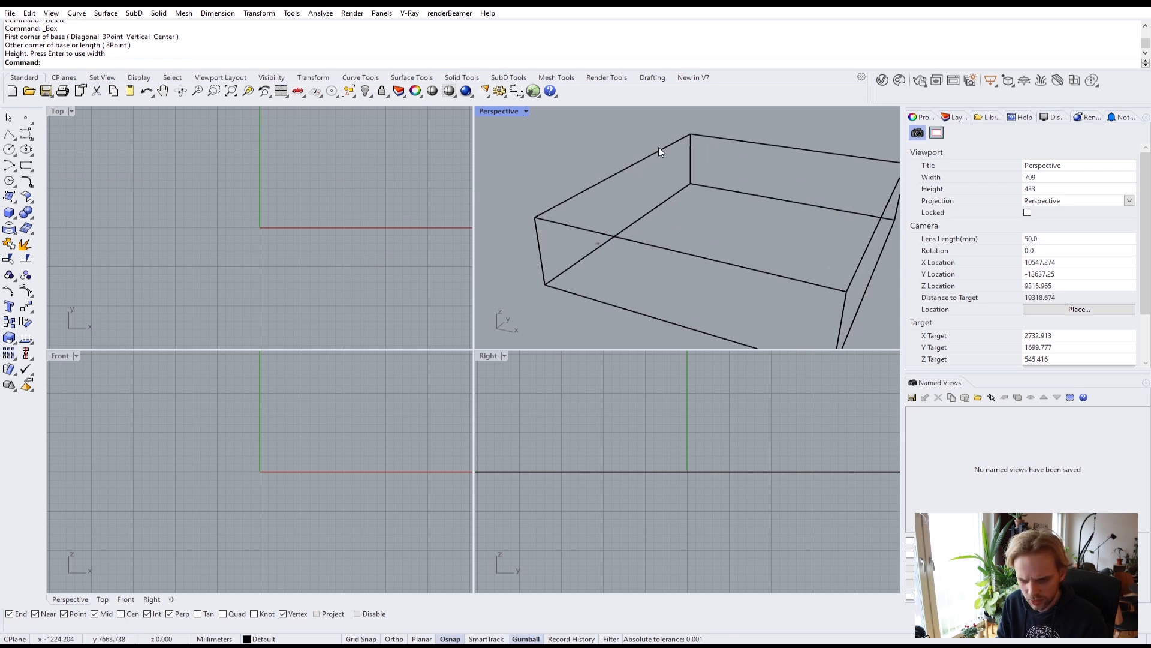
Maximize the Perspective viewport and set its display mode to Shaded
double_click(495, 114)
scroll(431, 308, down, 5)
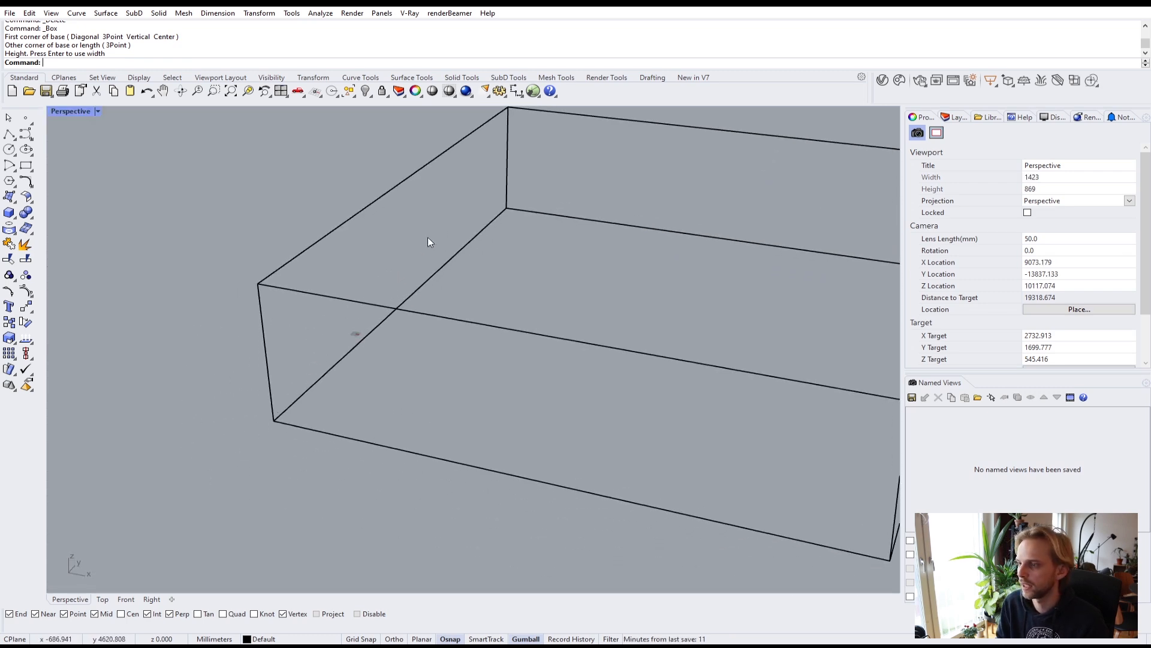
click(374, 225)
right_click(62, 112)
click(93, 165)
click(212, 183)
right_drag(329, 194, 337, 215)
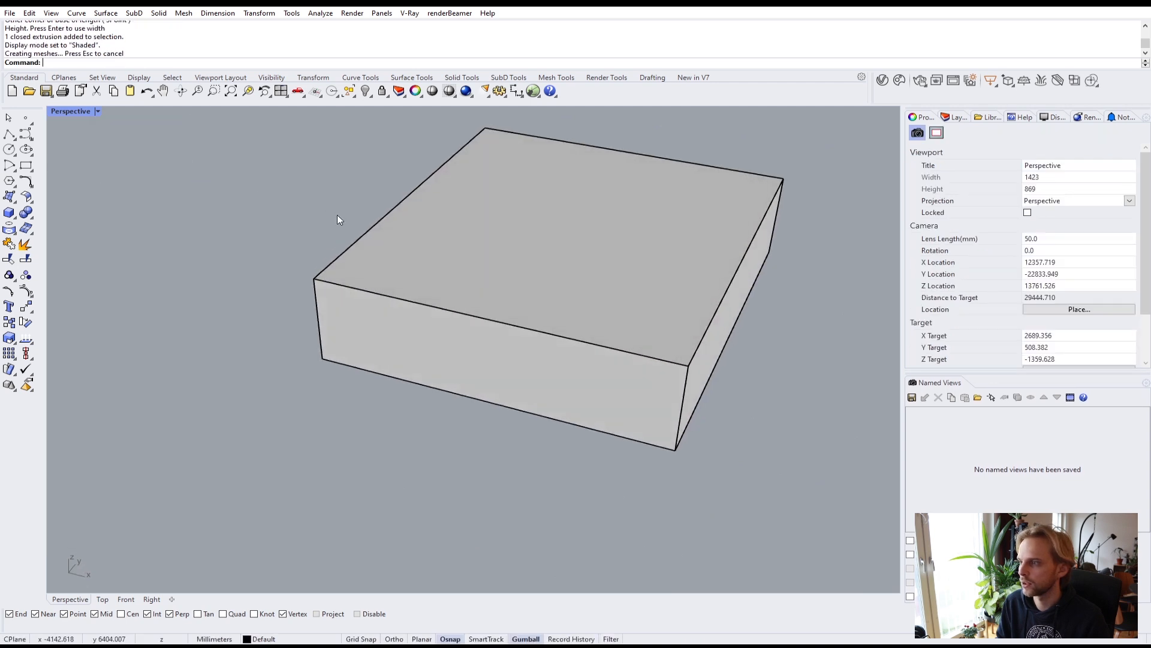
Draw a second box from the large box's near top corner, overlapping one side and reaching partway down its height
click(9, 212)
click(687, 365)
click(672, 151)
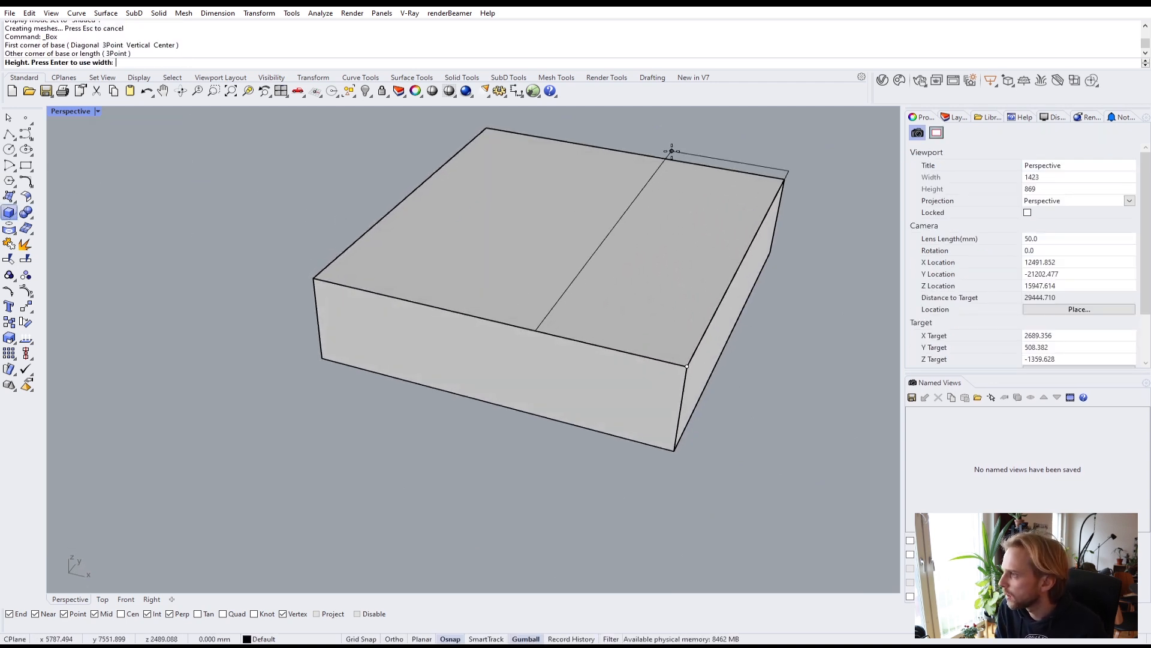
click(667, 190)
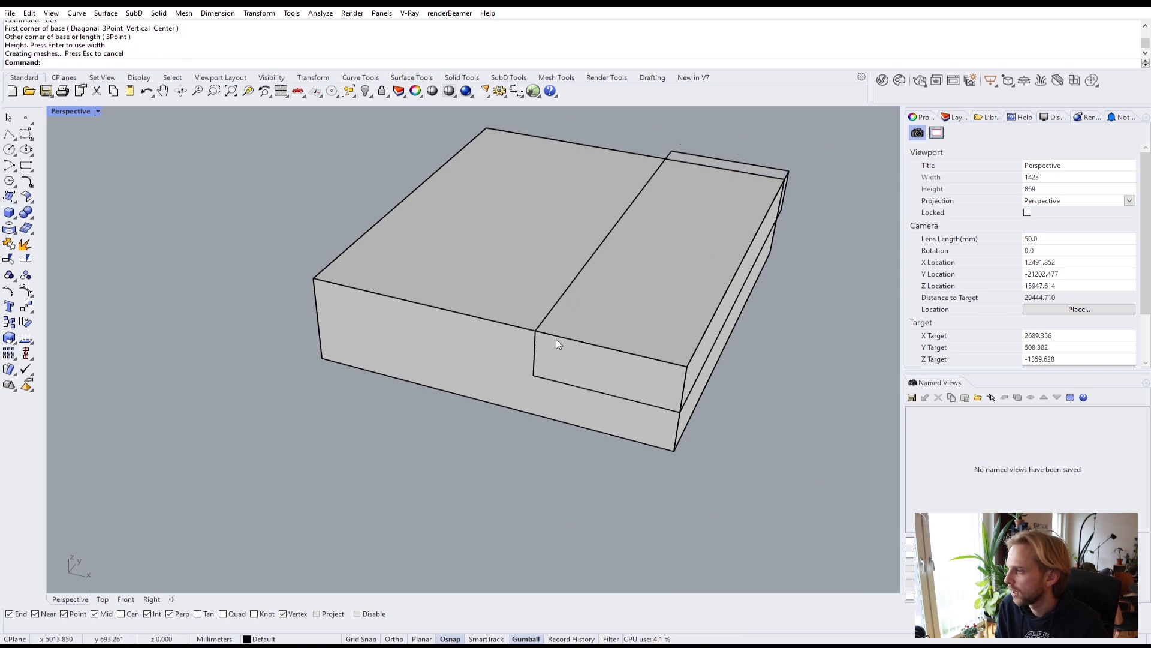
Subtract the smaller box from the large one with BooleanDifference and delete the cutting box, leaving a stepped block
click(467, 285)
text(BooleanDifference)
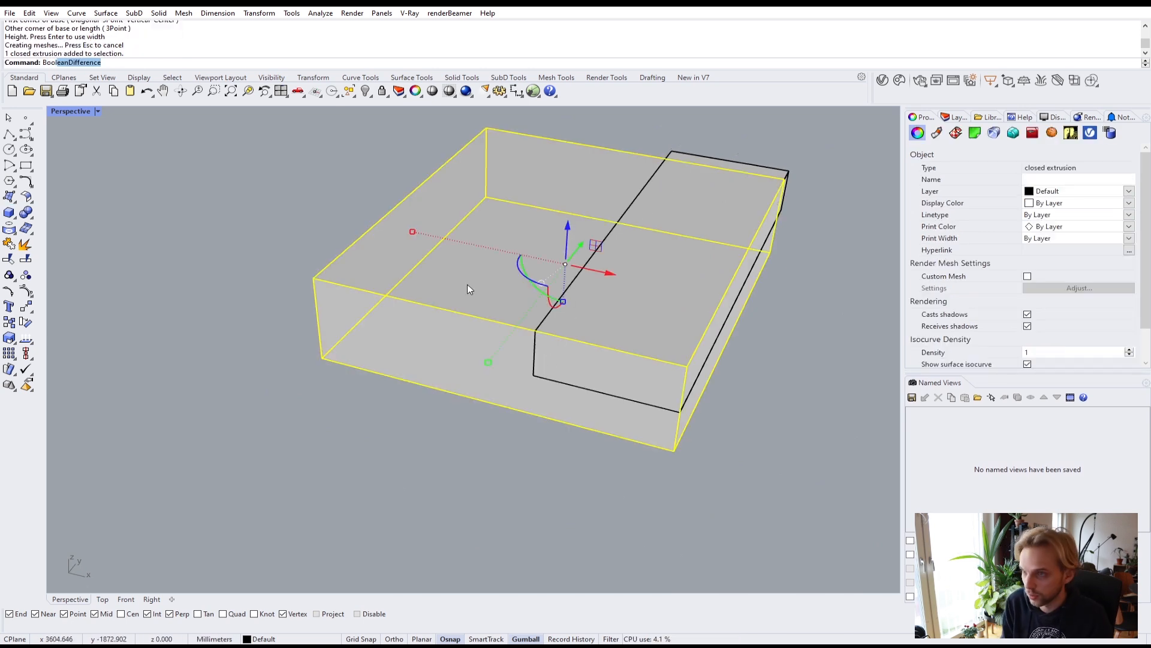
key(Return)
click(715, 157)
key(Return)
key(Delete)
right_drag(705, 195, 565, 237)
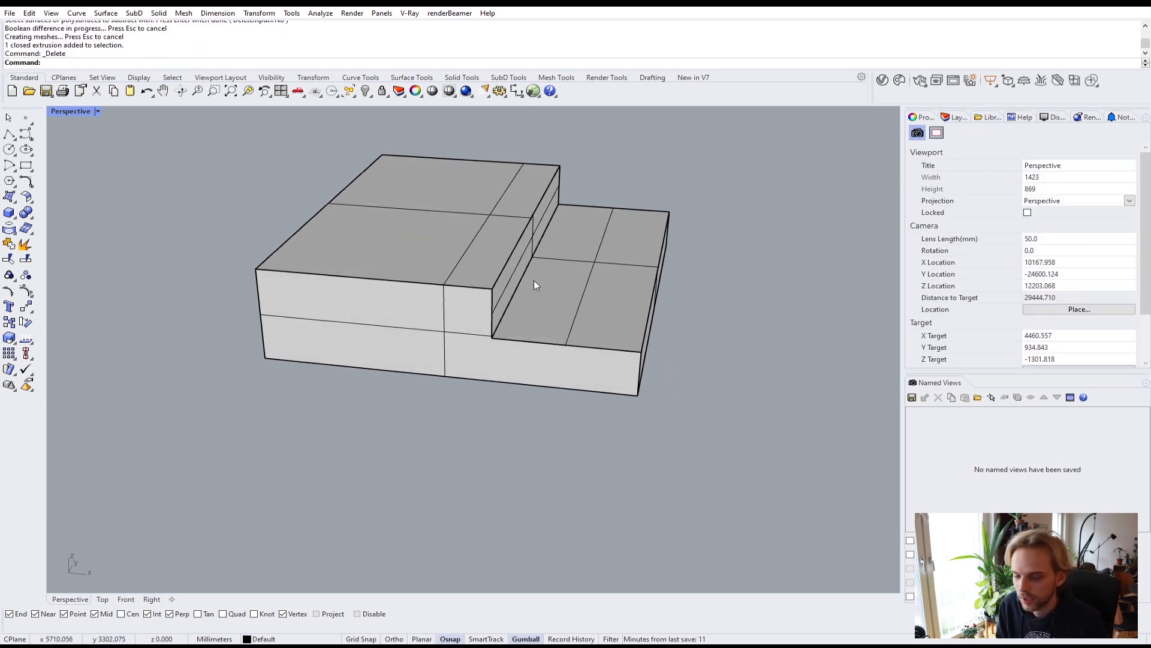
Place two Chair 001 assets from Chaos Cosmos, one on the block's upper level and one on the lower, and close the browser
right_drag(535, 280, 399, 340)
click(900, 81)
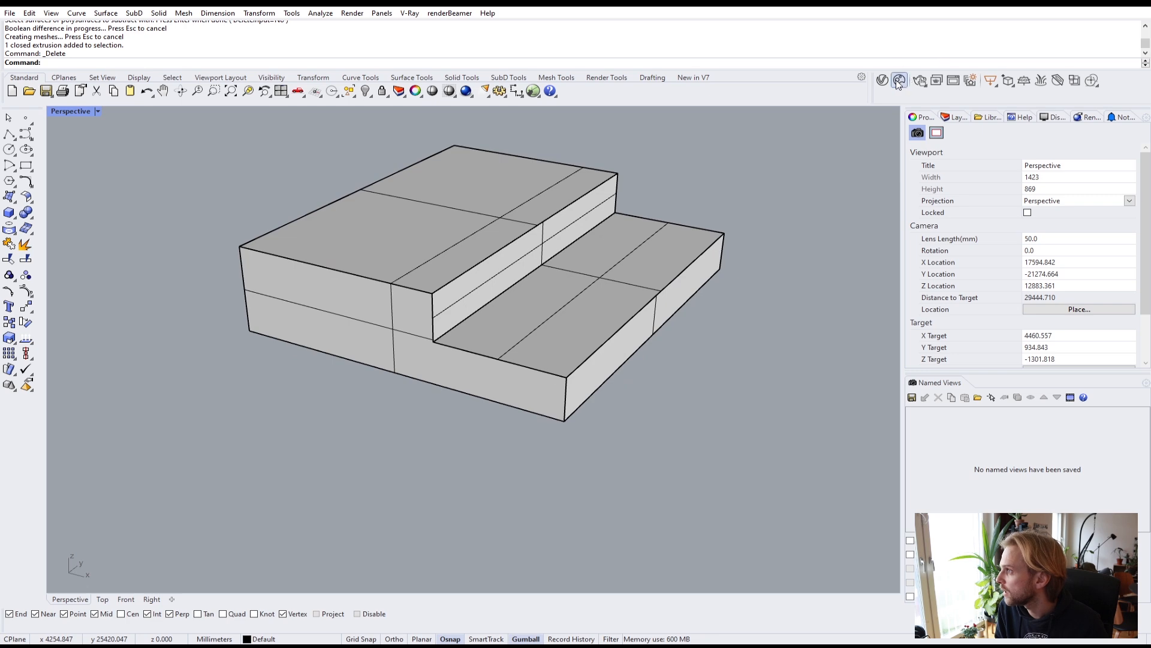
click(787, 328)
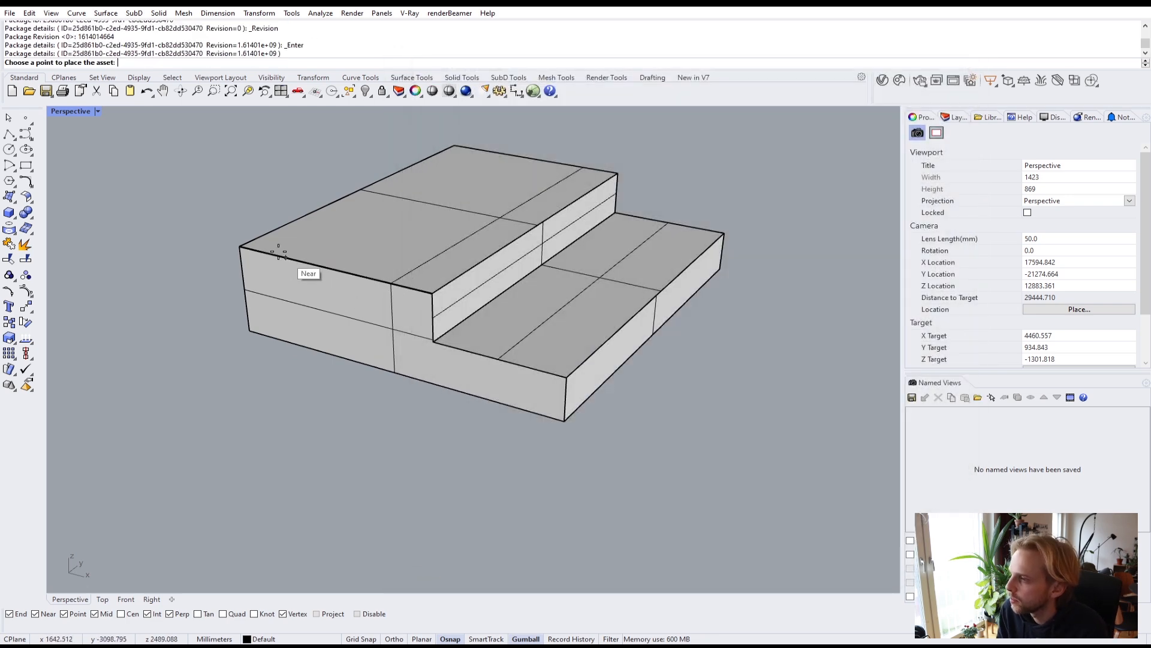
click(247, 248)
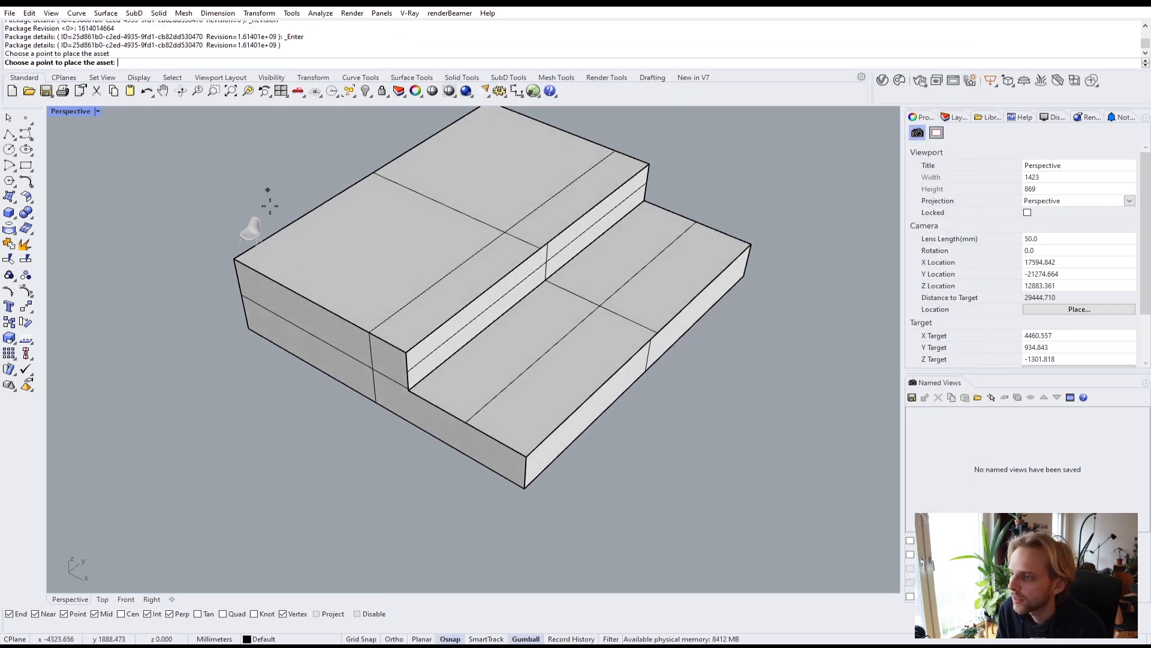
scroll(474, 406, up, 5)
click(471, 447)
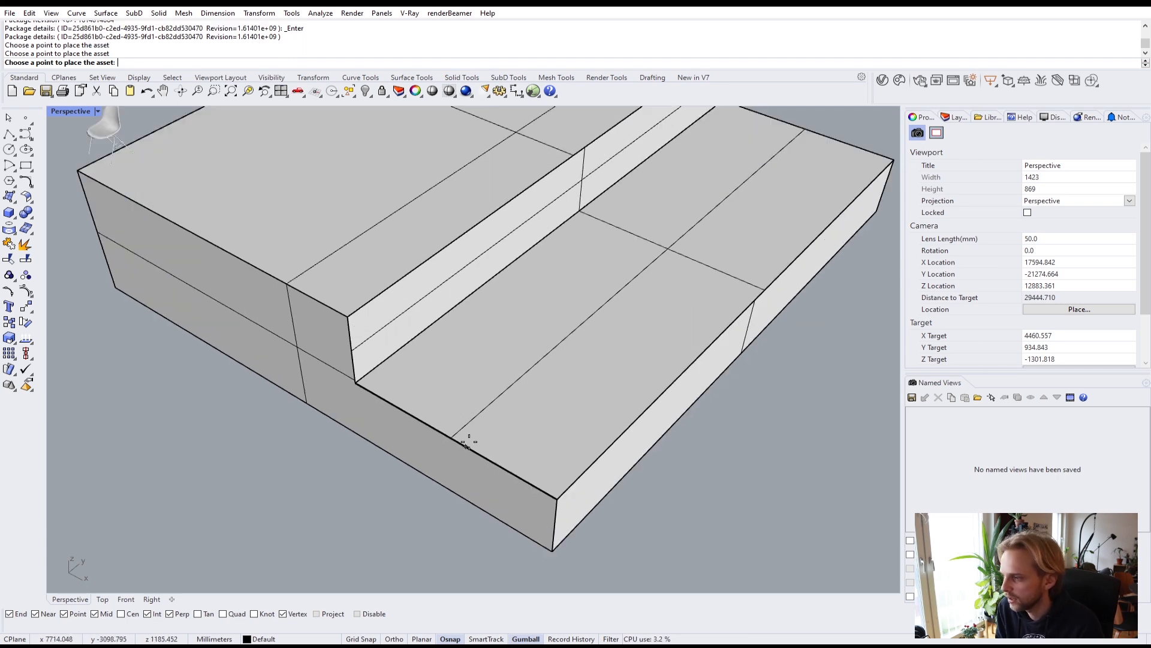
scroll(594, 299, up, 3)
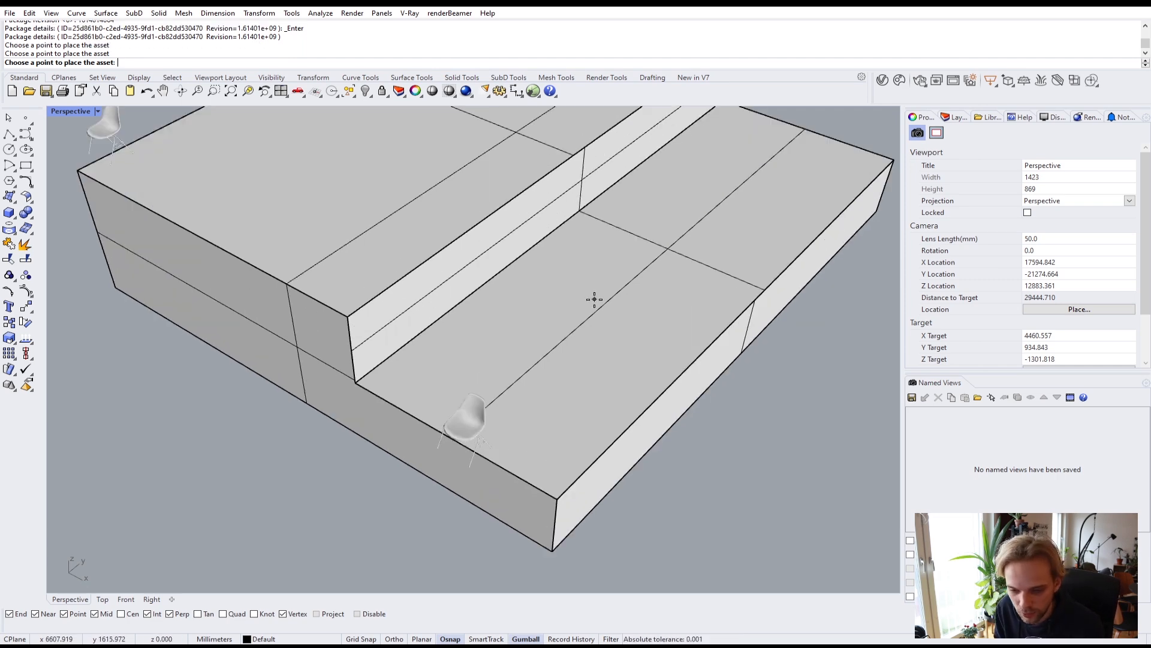
key(Escape)
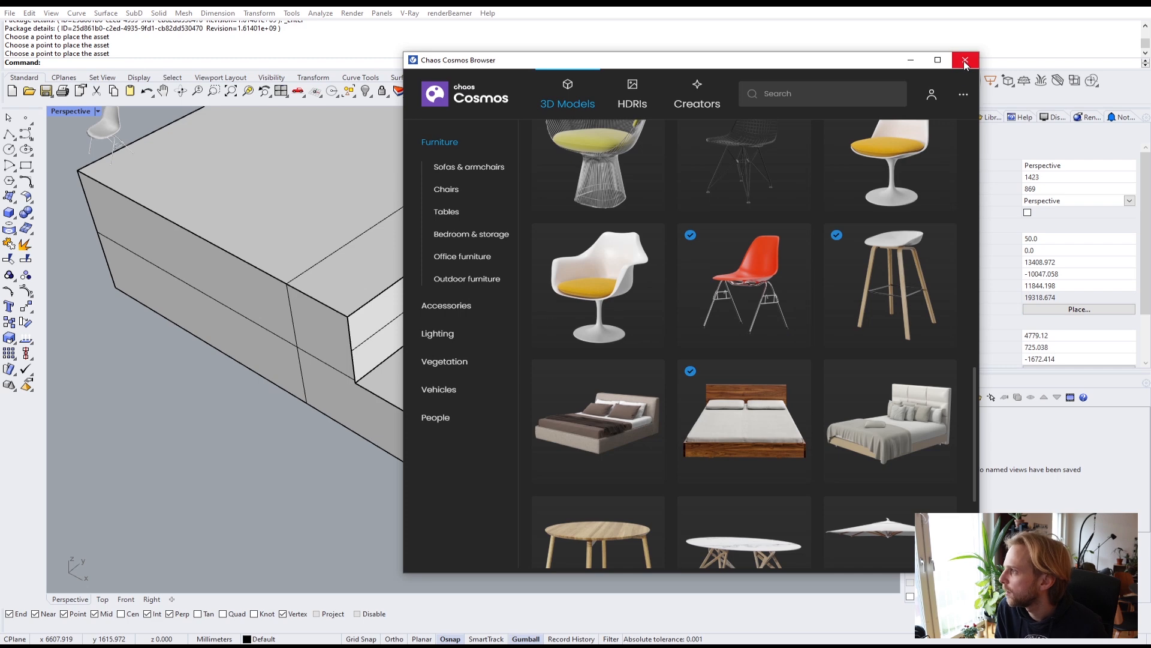
click(965, 60)
Move both chairs together inward from the front edge of the stepped block
click(474, 424)
right_drag(473, 424, 330, 246)
shift+click(136, 160)
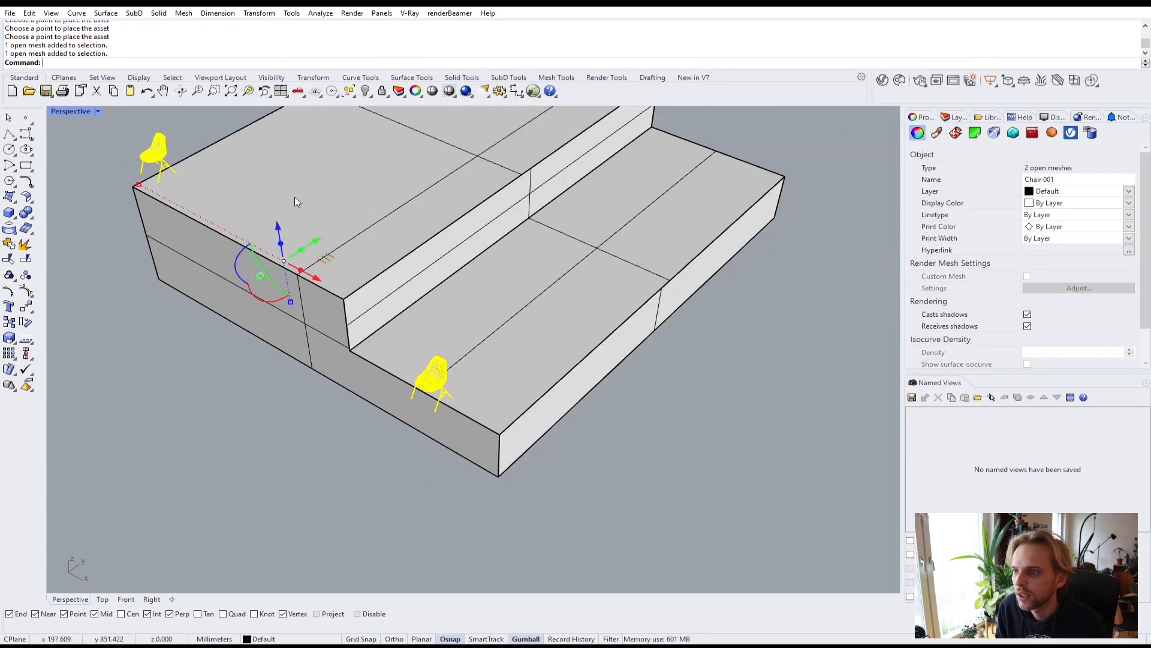
right_drag(294, 197, 315, 293)
drag(315, 293, 300, 355)
key(Escape)
Inspect the two placed chairs individually, checking the object properties of the one on the lower level
right_drag(300, 355, 428, 320)
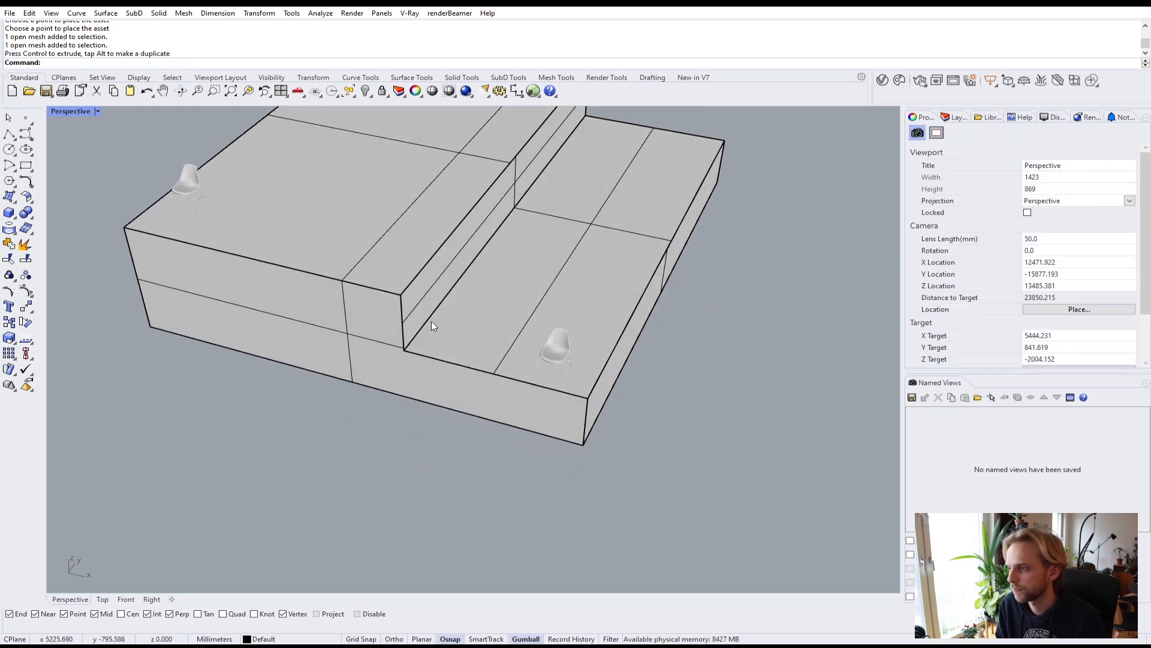
click(191, 196)
key(Escape)
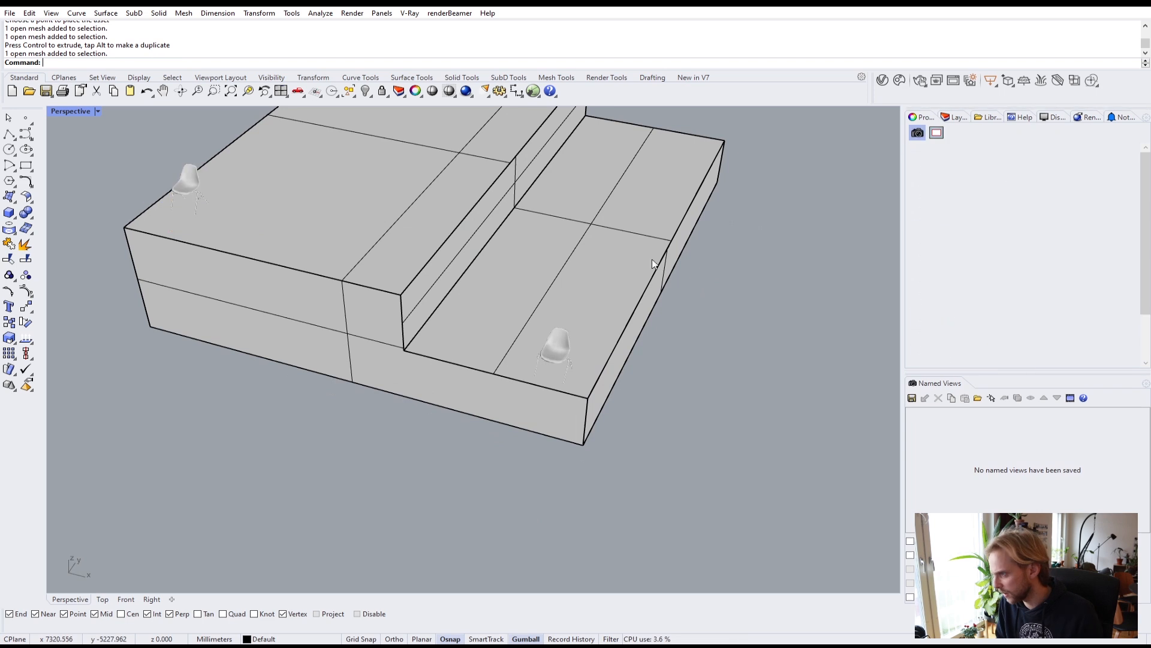
right_drag(767, 126, 490, 352)
click(491, 354)
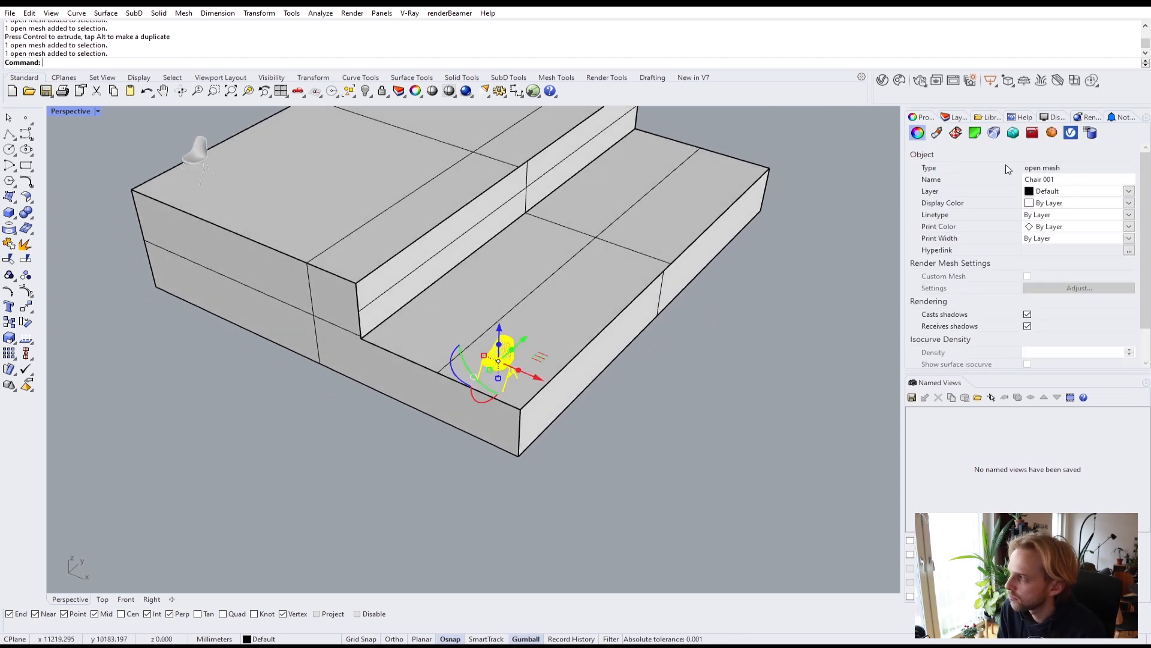
click(840, 380)
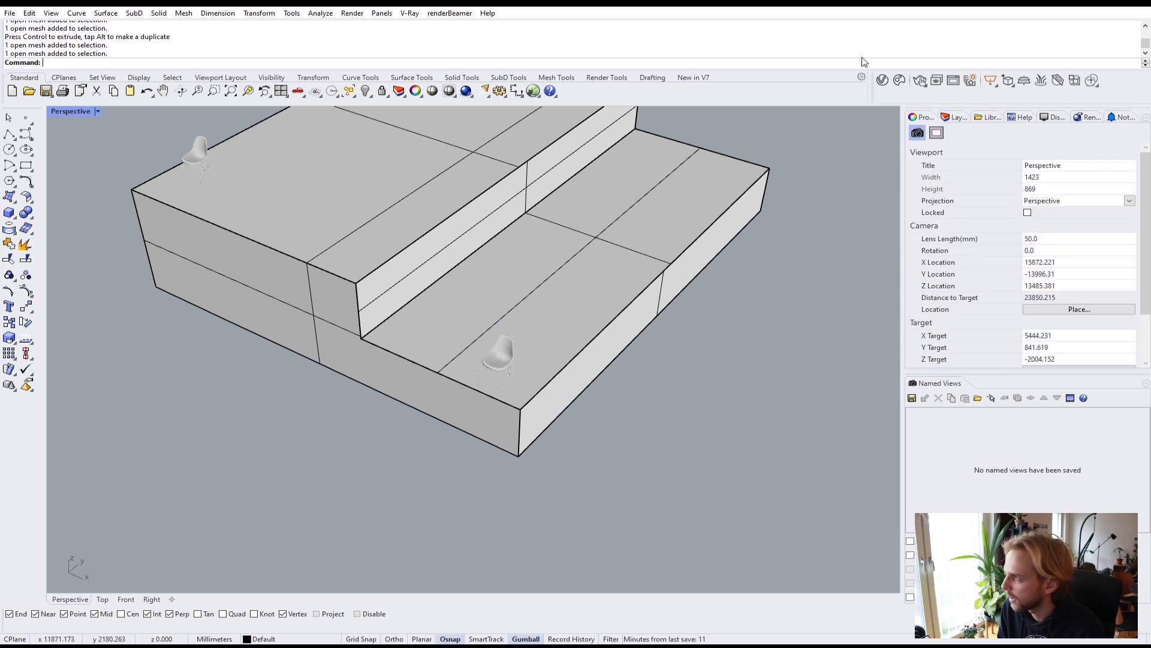
Open the V-Ray Asset Editor and show the parameters of the Chair 001 Cosmos asset
click(883, 81)
drag(985, 135, 253, 172)
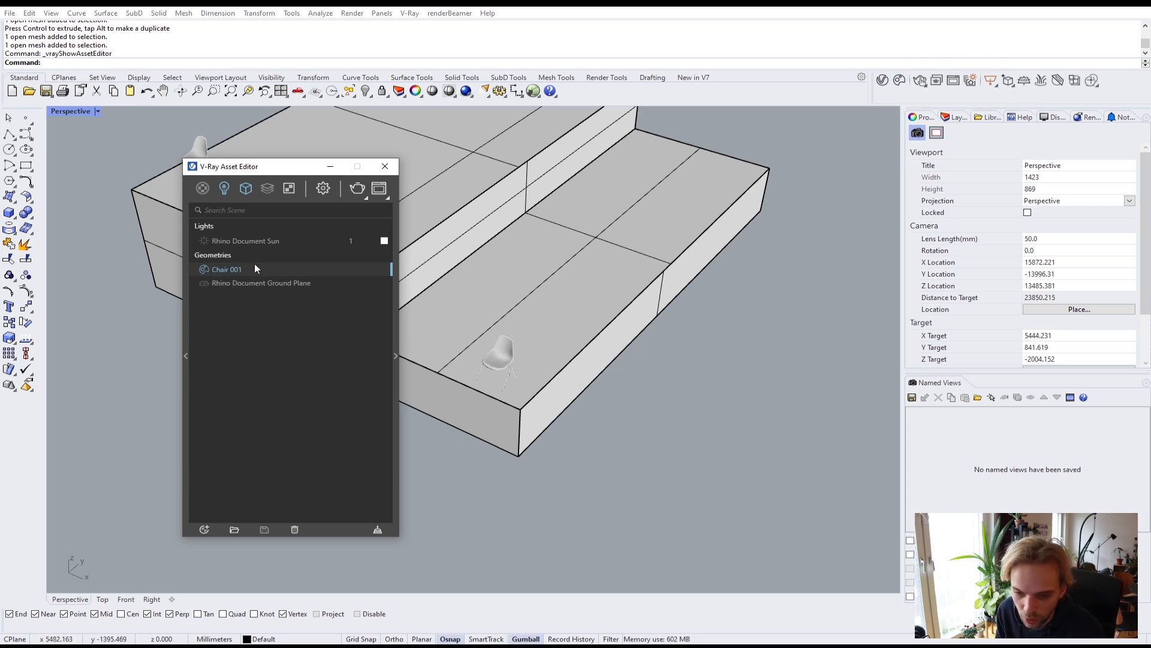
click(396, 357)
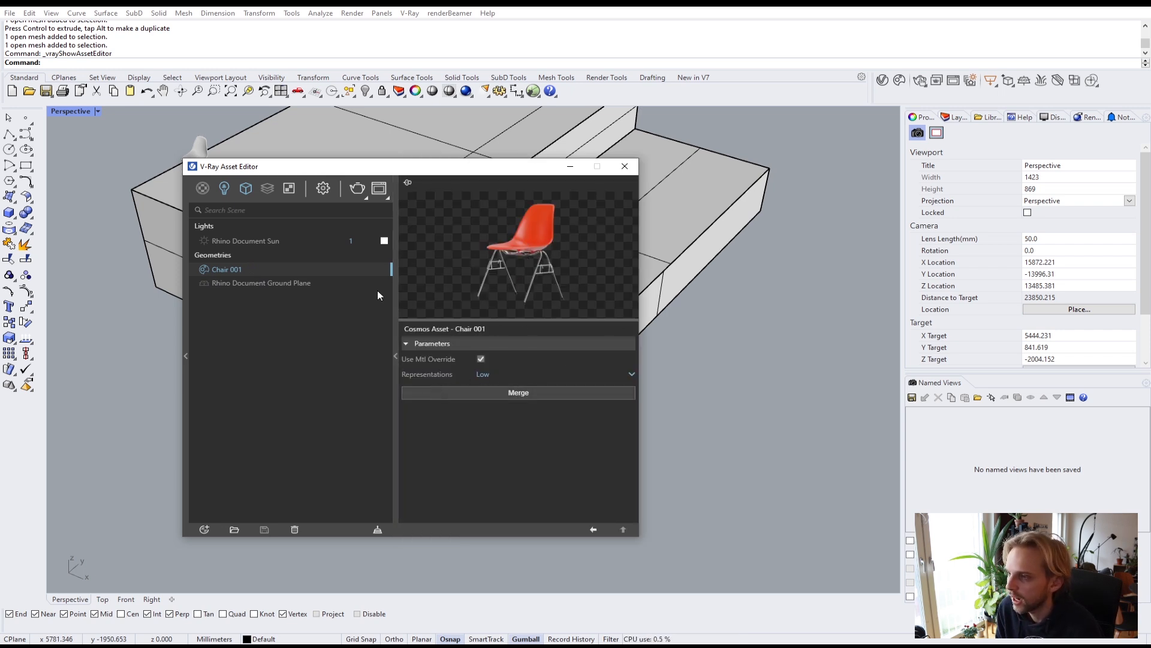
Move the Asset Editor window aside and zoom the Perspective view to the selected chair
drag(351, 166, 818, 228)
scroll(548, 365, up, 5)
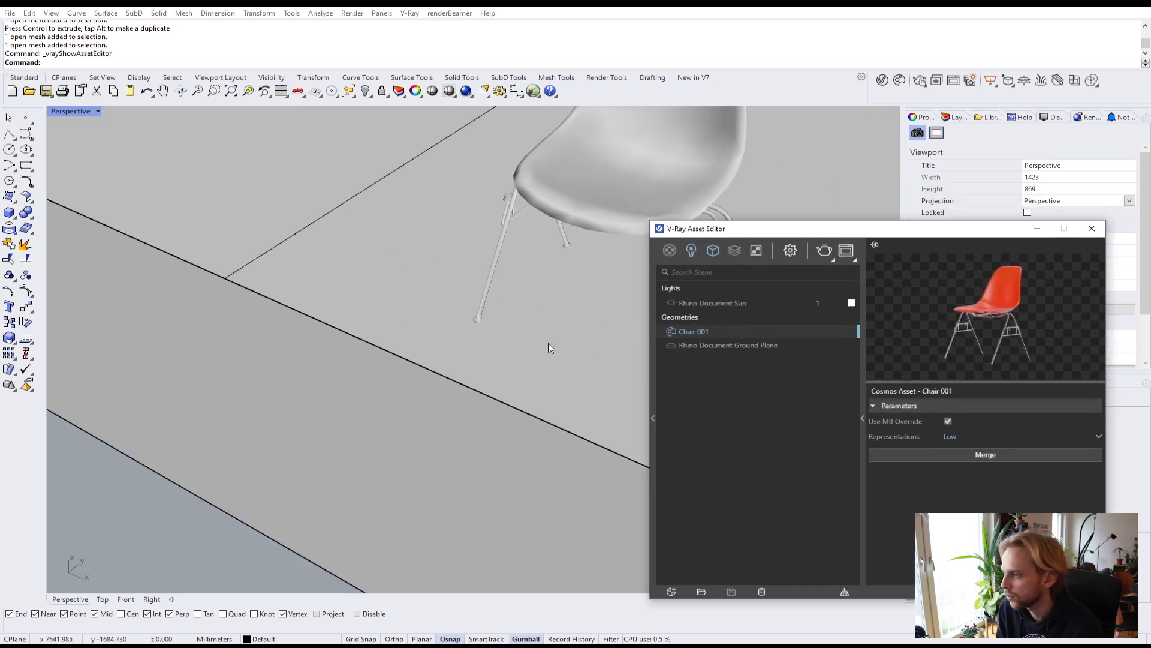
scroll(513, 272, down, 2)
click(372, 216)
text(ZS)
key(Return)
key(Escape)
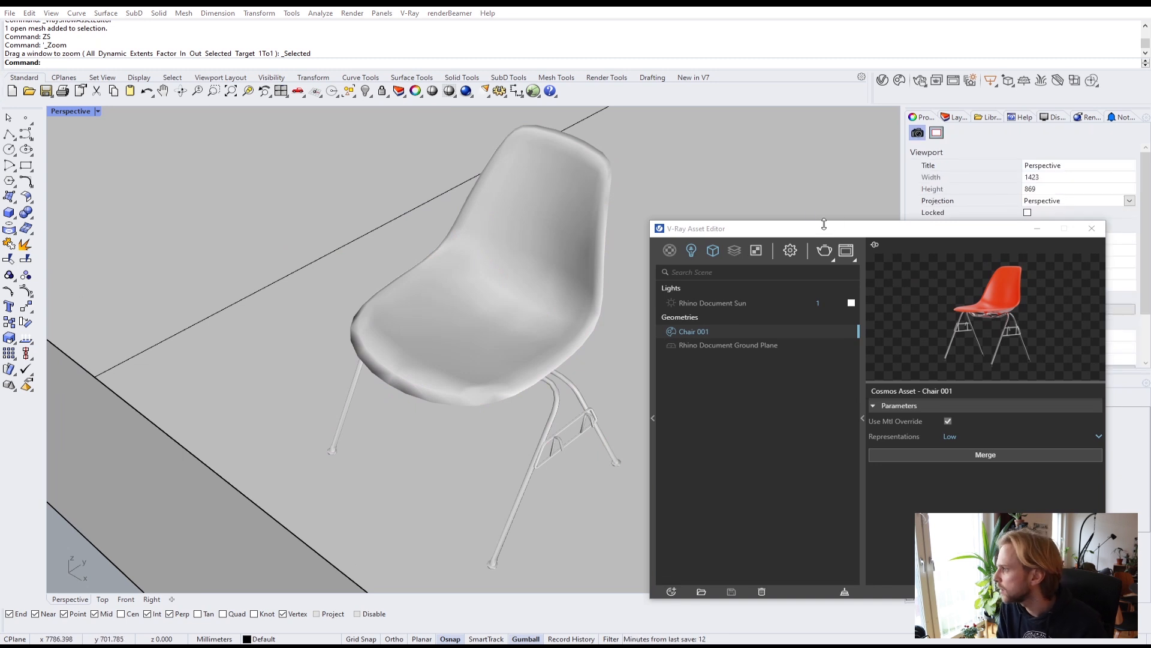
Turn on Mesh Wires for the Shaded display mode and examine the chair's mesh up close
drag(841, 227, 840, 230)
click(1055, 117)
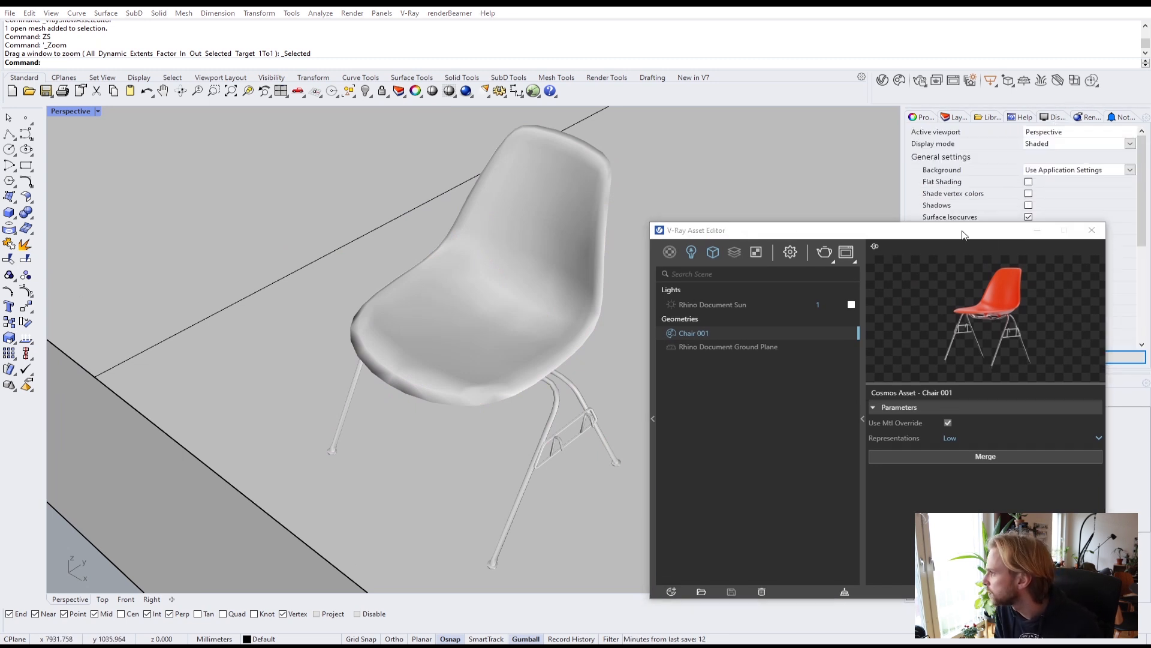
drag(973, 235, 719, 244)
scroll(1065, 263, down, 5)
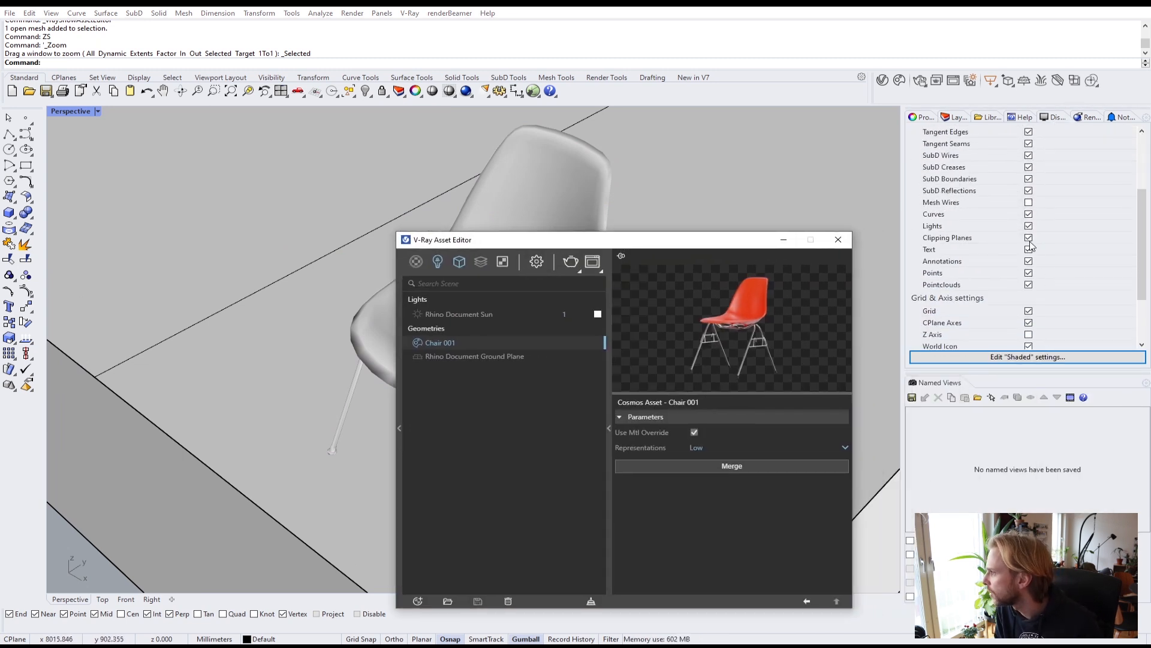
click(1028, 203)
drag(637, 245, 937, 151)
scroll(532, 340, up, 5)
scroll(533, 335, up, 8)
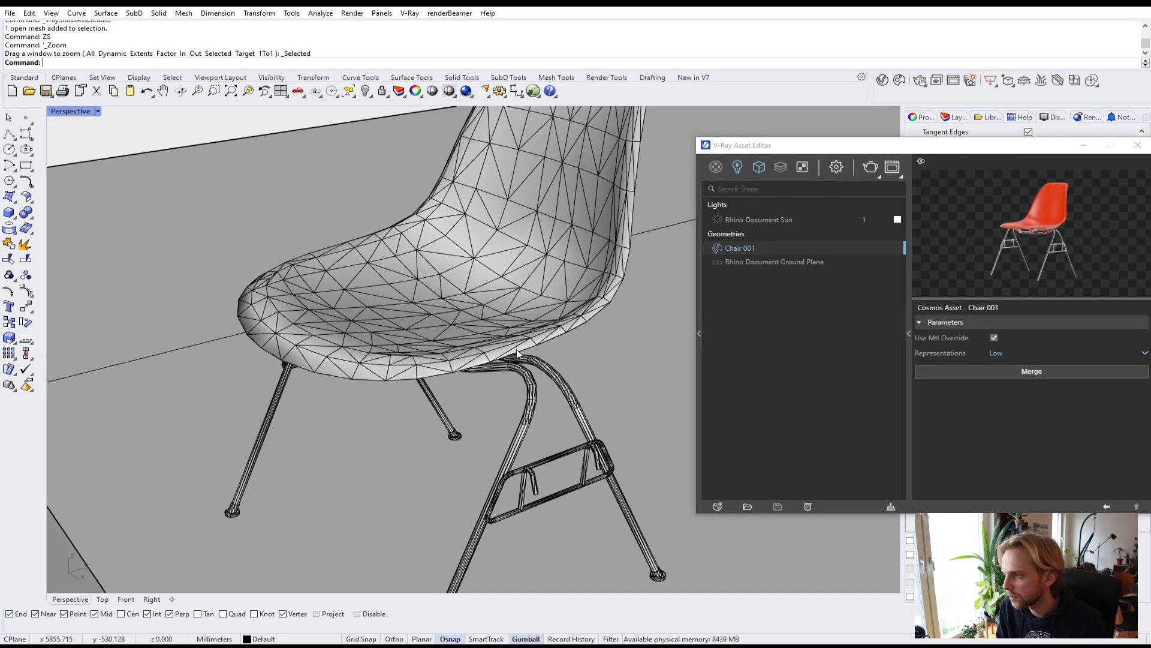
scroll(512, 357, down, 2)
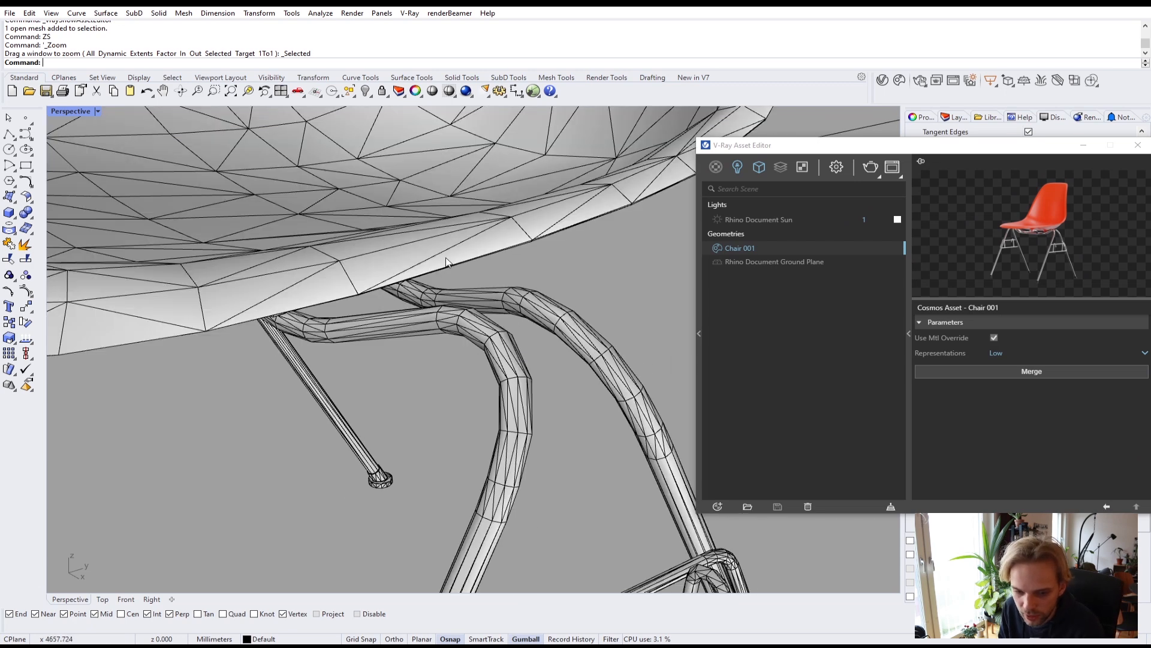
Set the Chair 001 asset's representation to High and examine the mesh around the legs and seat
drag(975, 156, 723, 101)
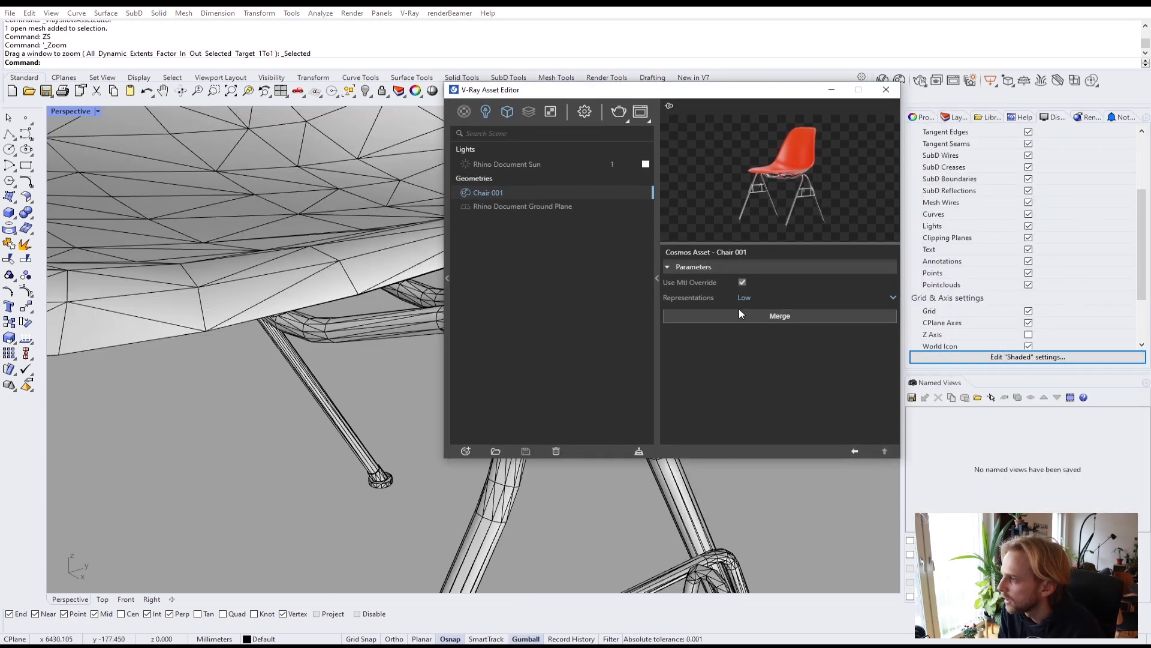
click(770, 299)
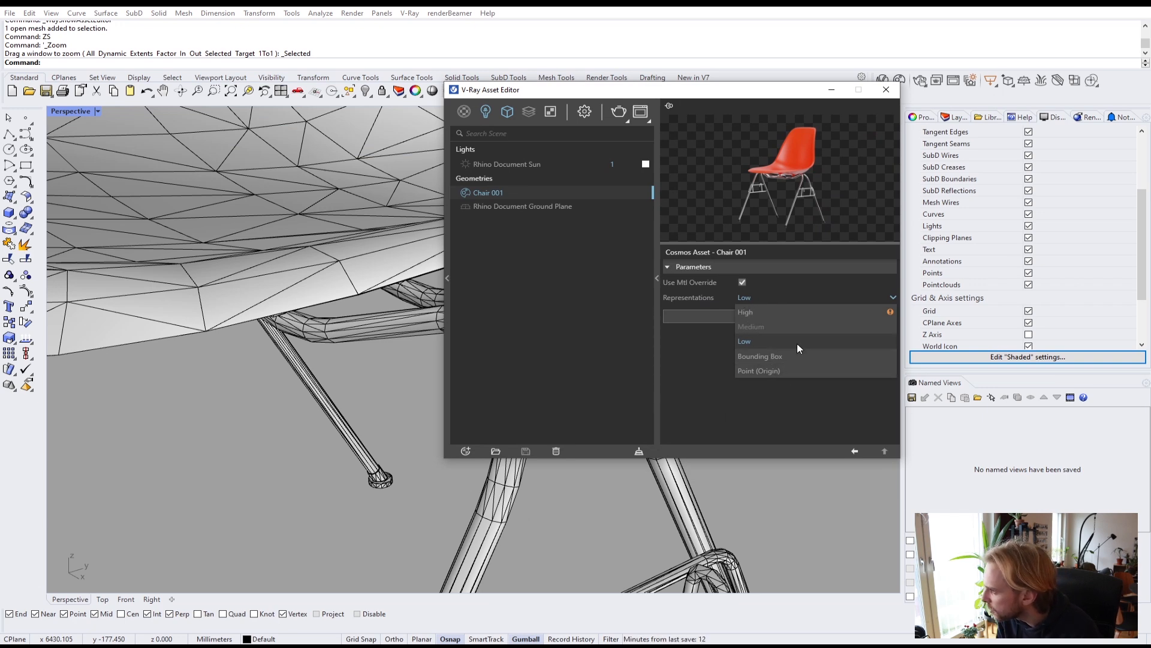
click(765, 312)
scroll(228, 376, down, 3)
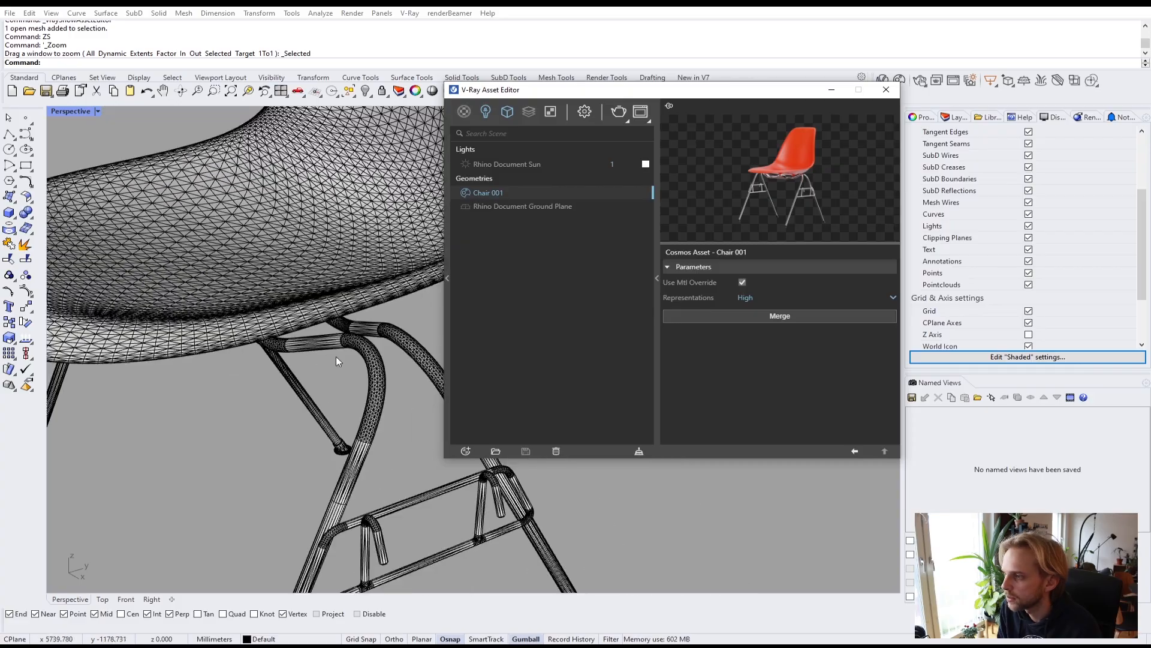
right_drag(343, 312, 324, 293)
scroll(324, 293, up, 5)
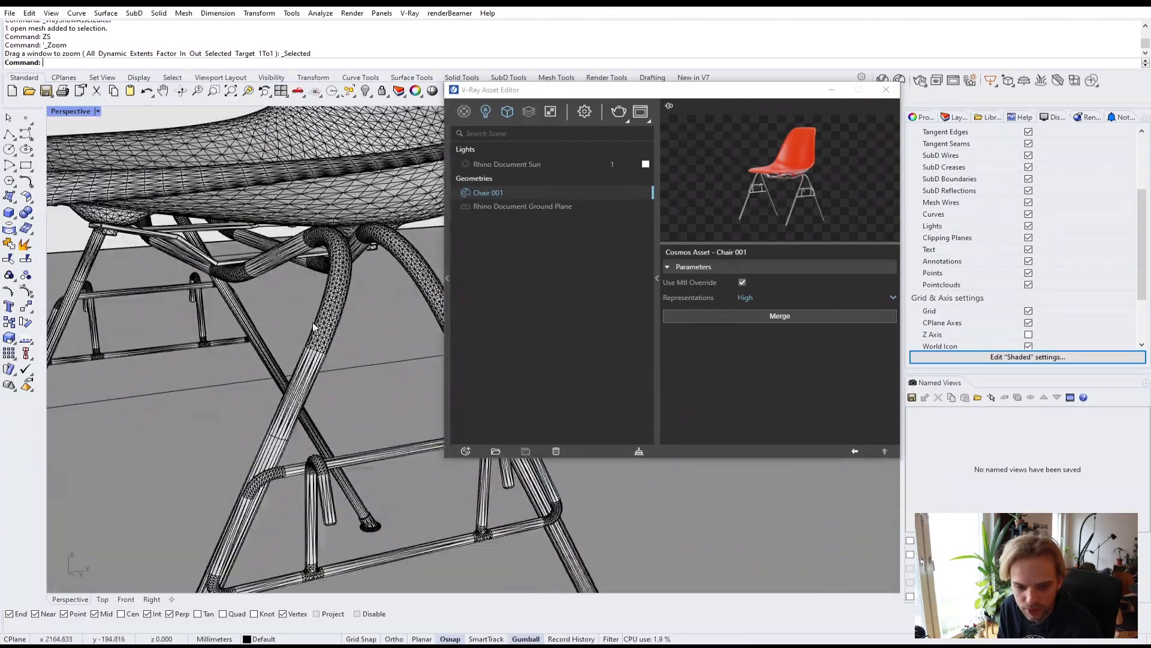
Try Bounding Box as the Chair 001 asset's representation and return it to Low
click(765, 293)
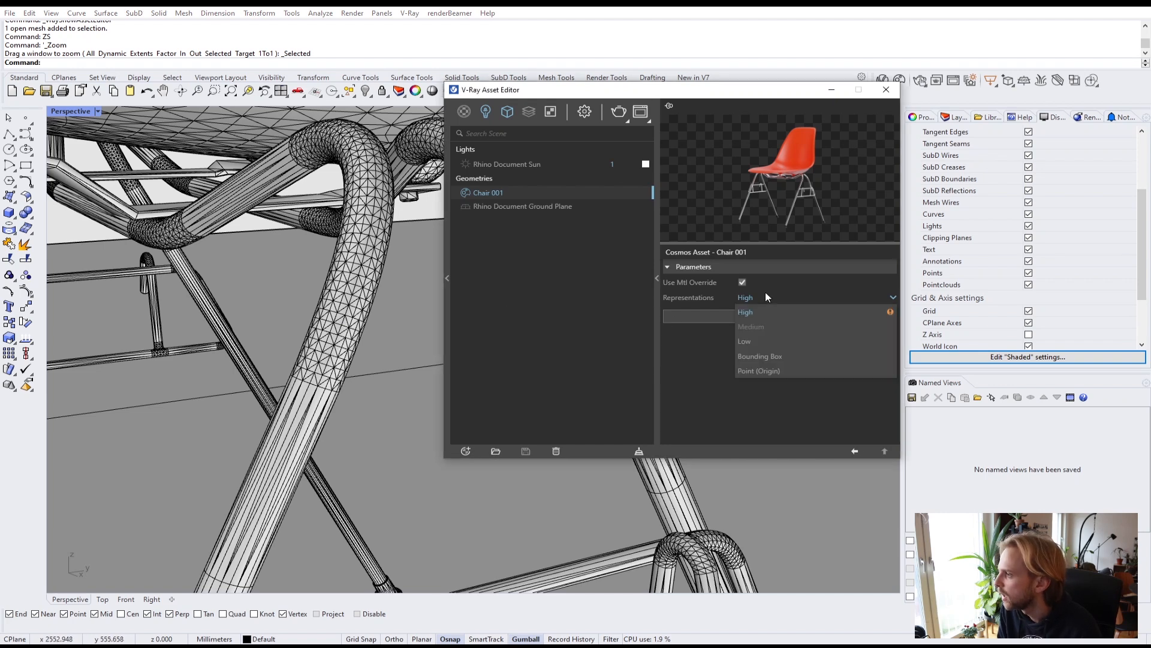
click(765, 352)
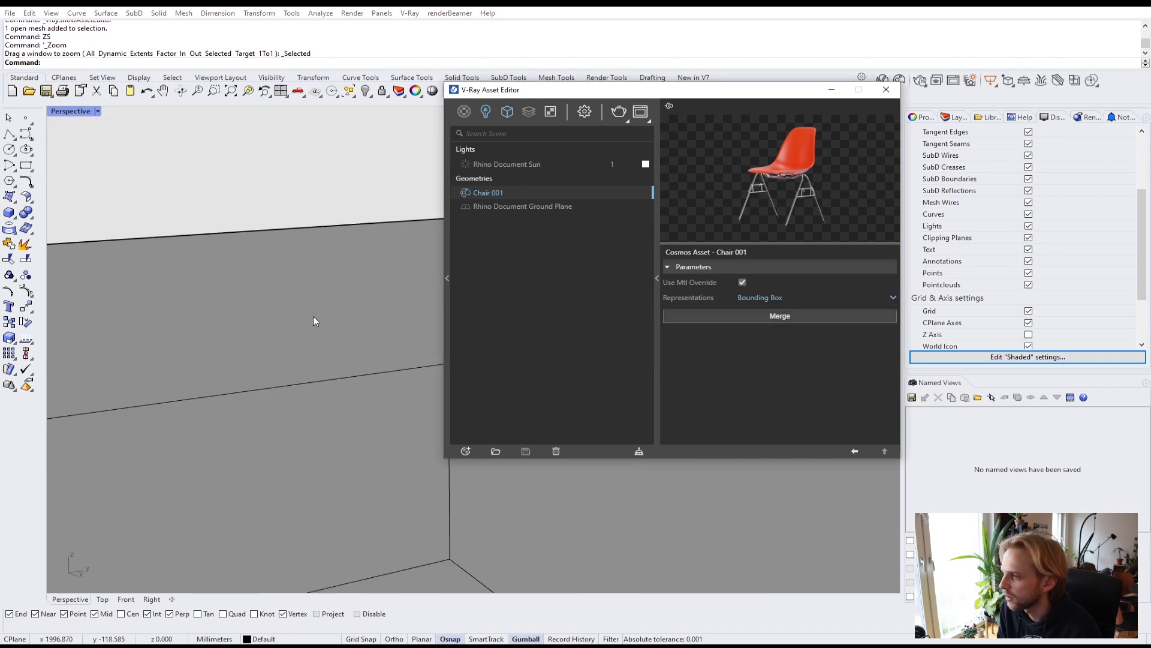
scroll(313, 316, down, 5)
click(793, 296)
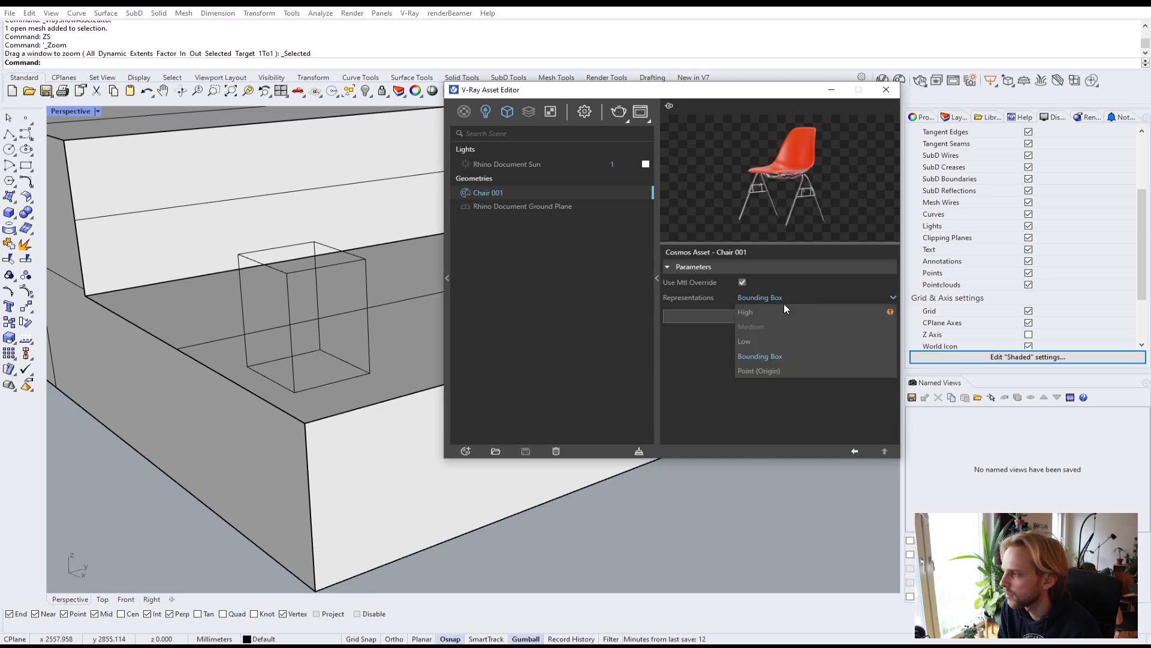
click(772, 343)
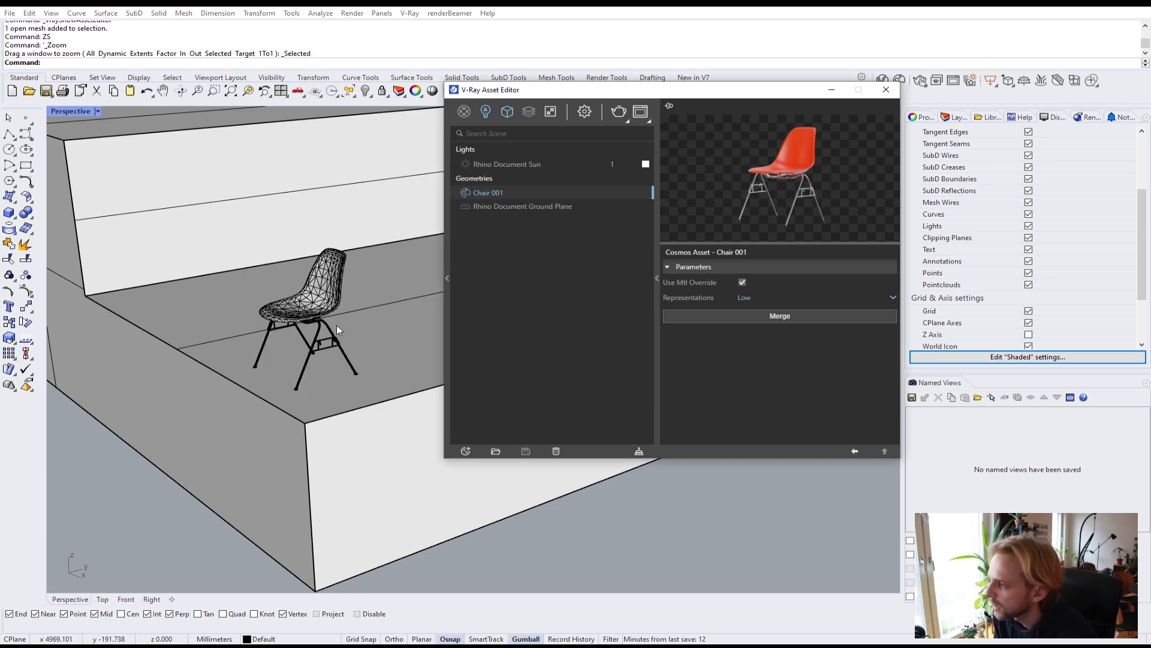
scroll(306, 335, up, 5)
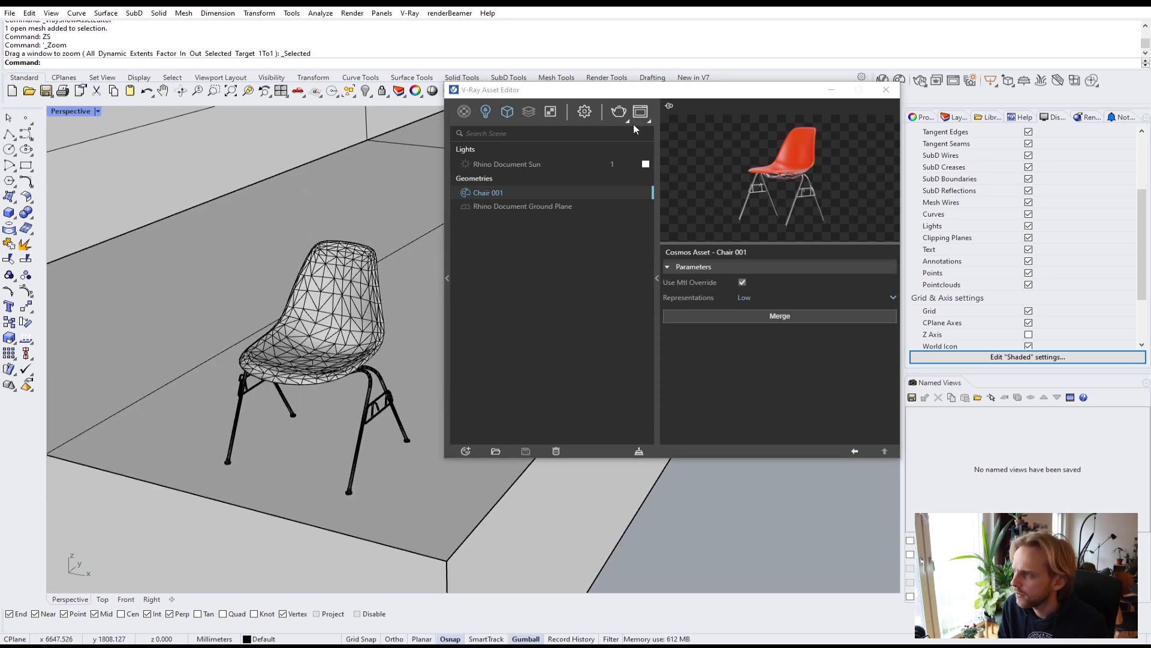
Render the Perspective view with V-Ray to check the chair, stop the render and close the frame buffer
click(618, 112)
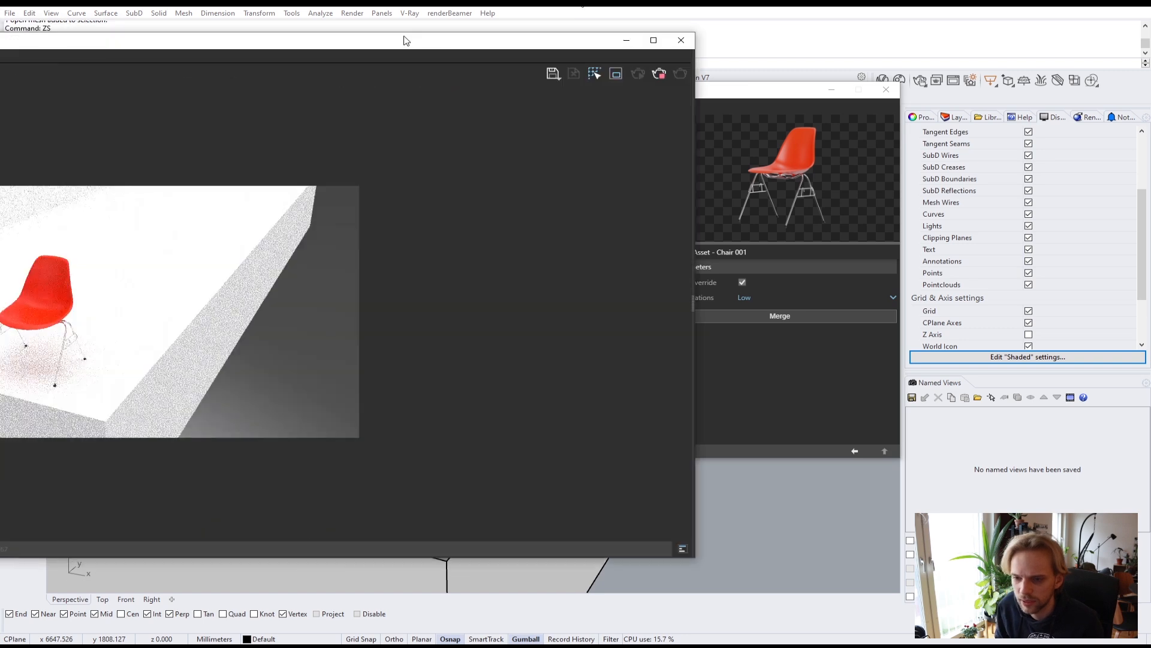
scroll(558, 340, up, 1)
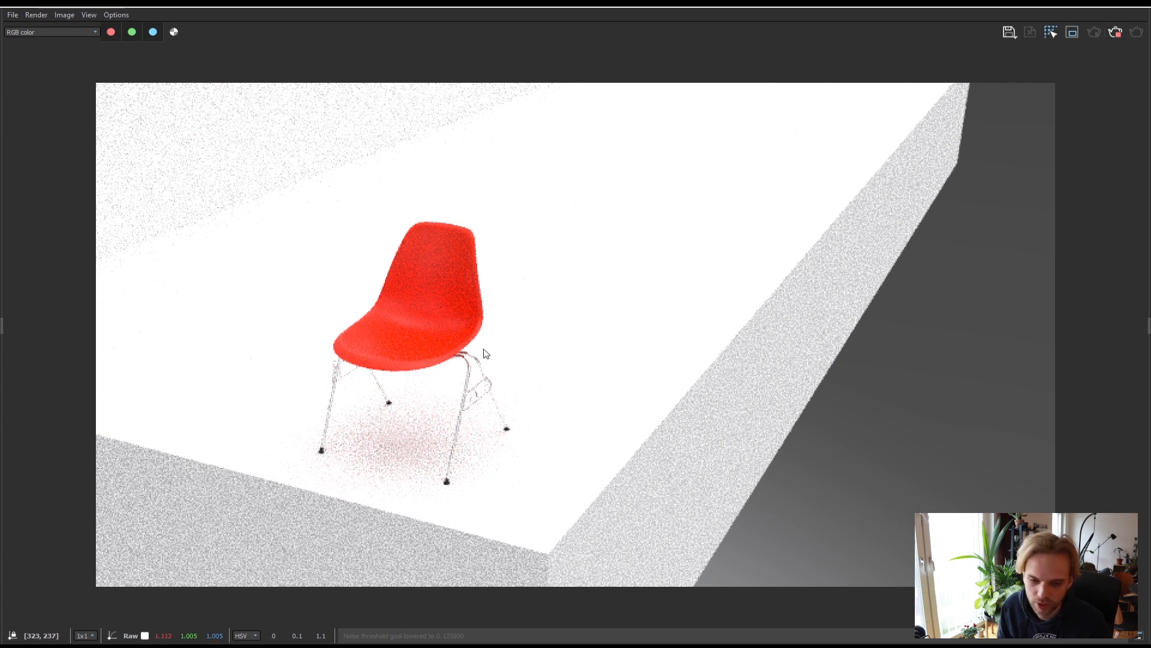
click(1111, 34)
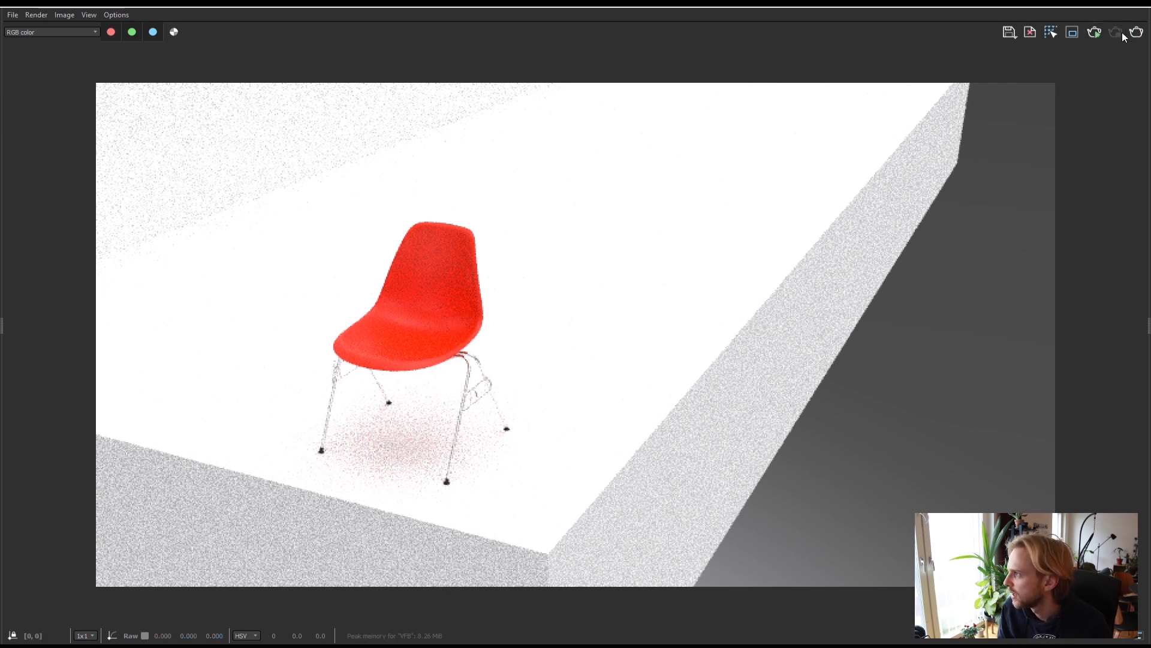
click(1149, 8)
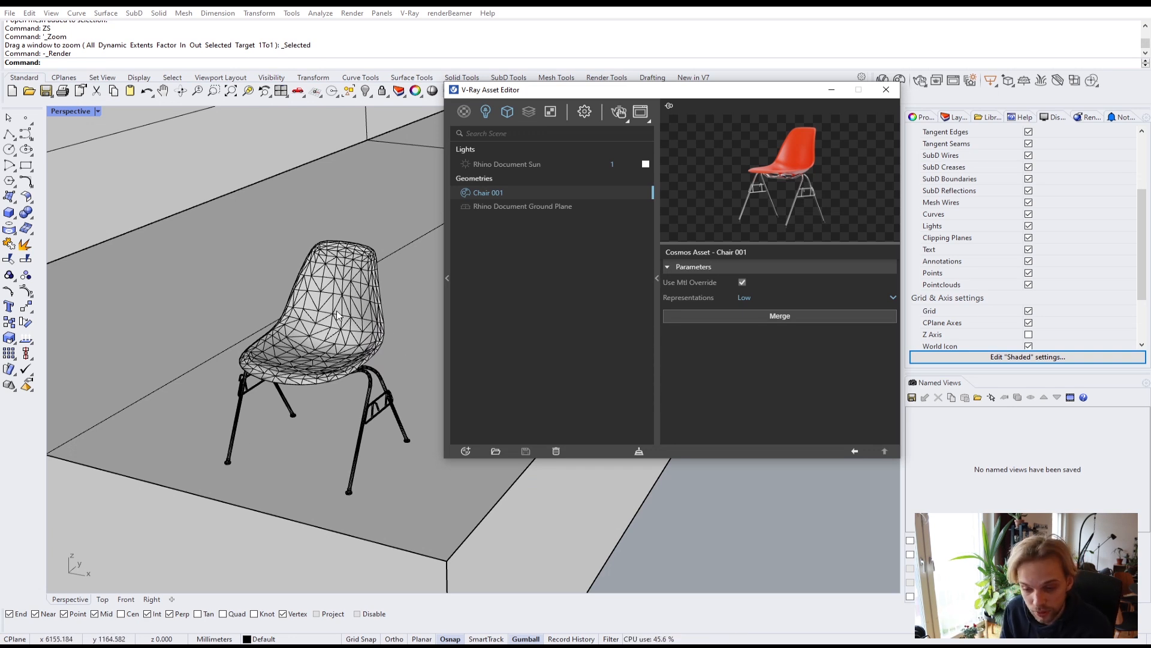
Merge the Chair 001 Cosmos asset into the scene and show the settings of its Chrome material
click(366, 316)
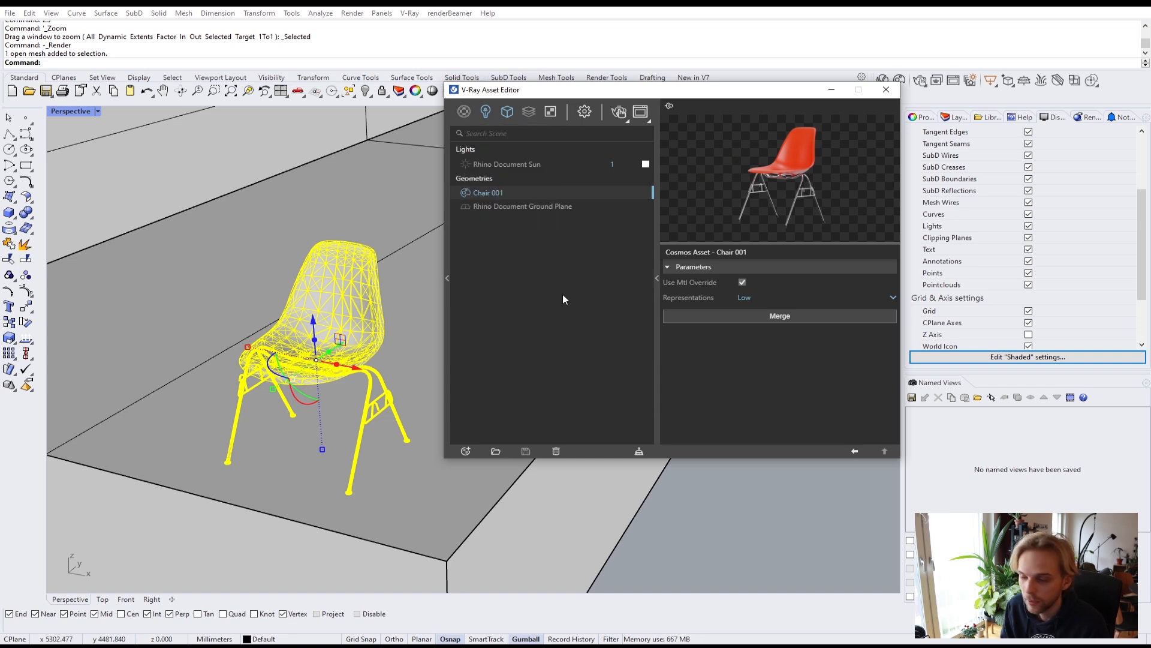
click(736, 539)
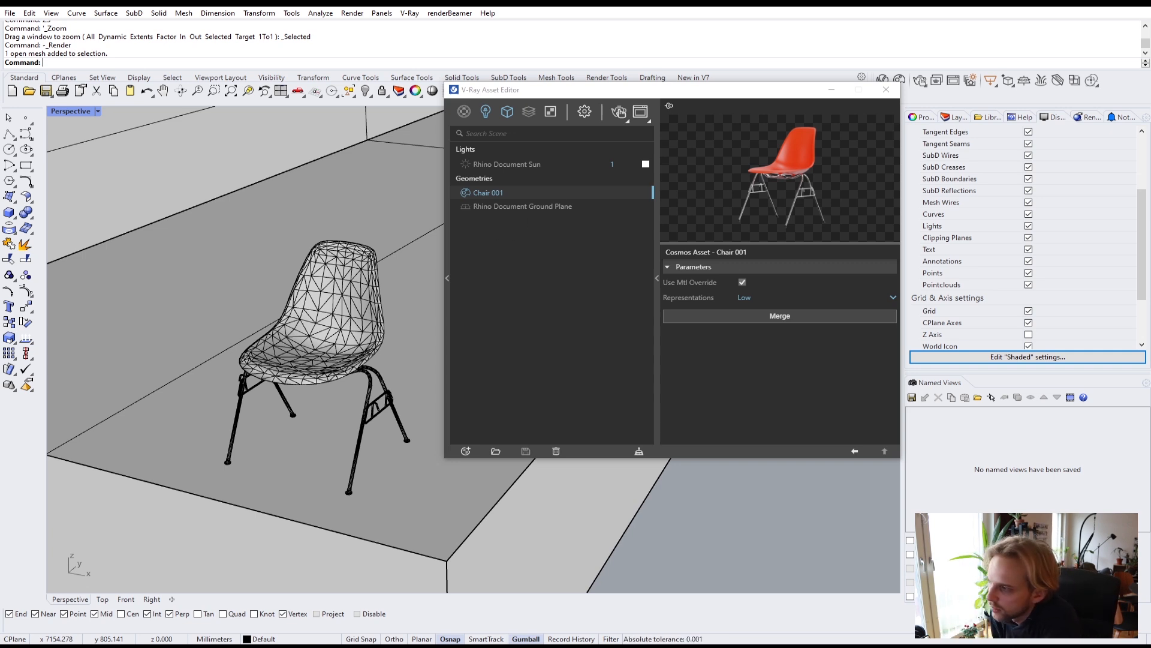
click(764, 318)
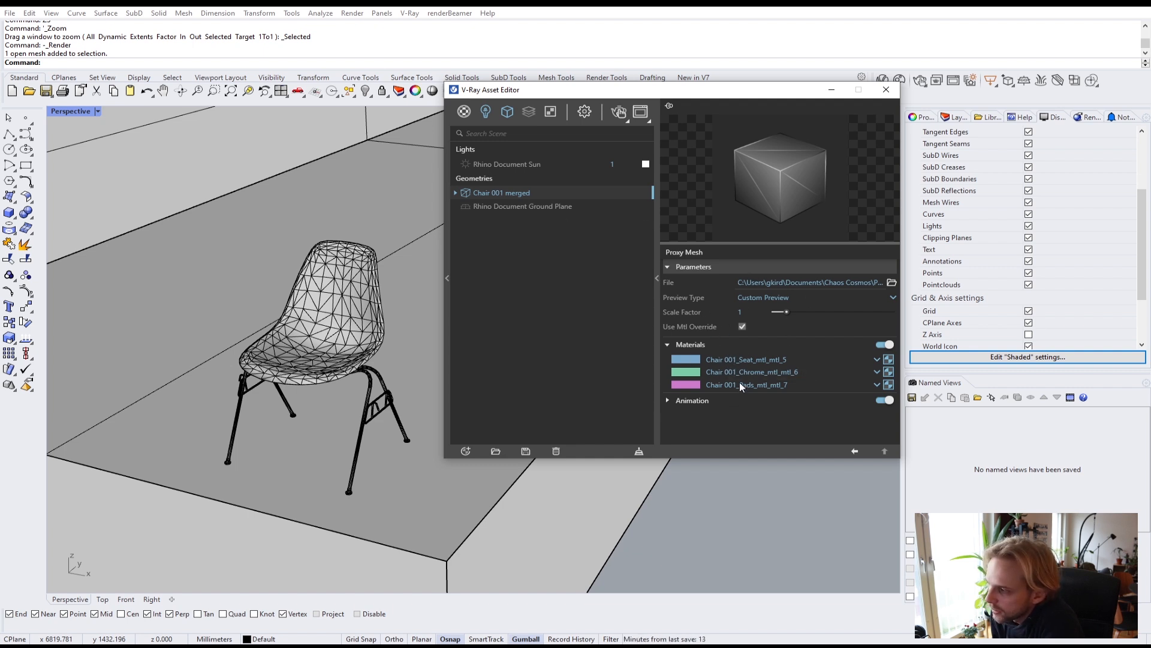
click(462, 112)
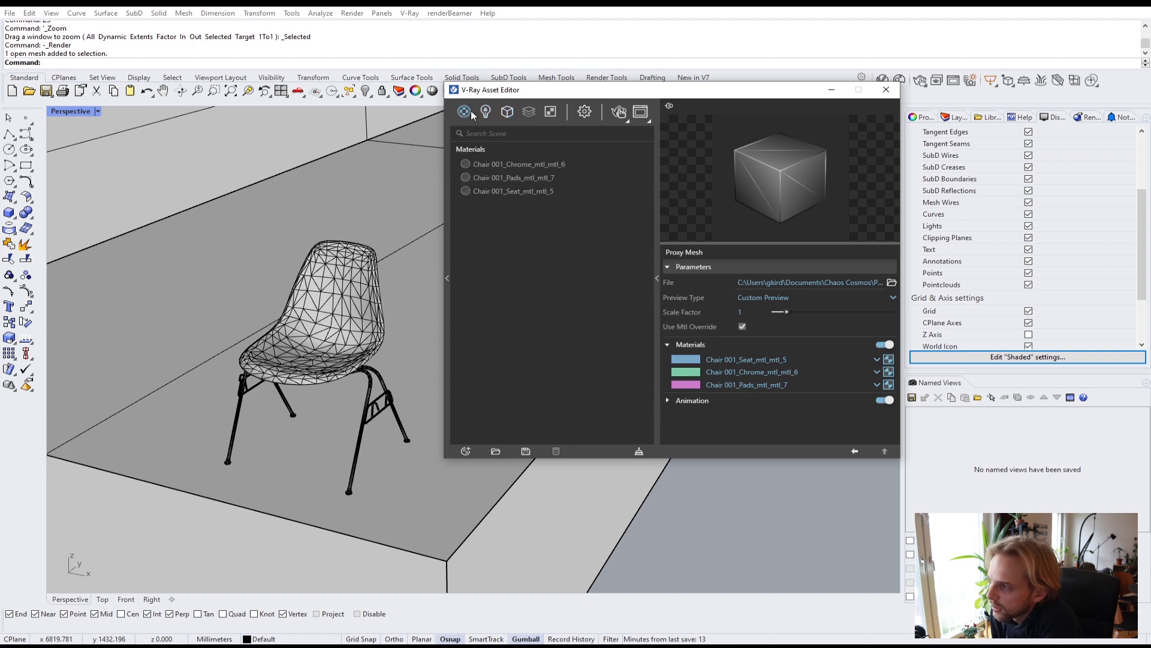
click(510, 165)
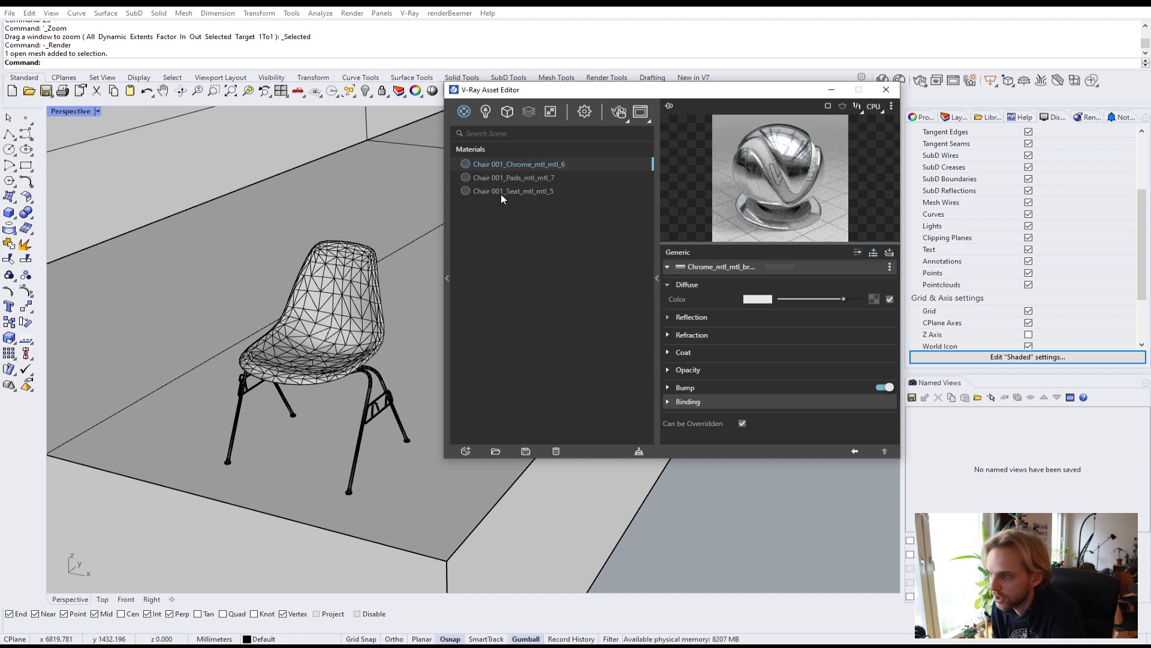
Change the diffuse color of the Chair 001 Seat material to bright green and render the scene
click(519, 192)
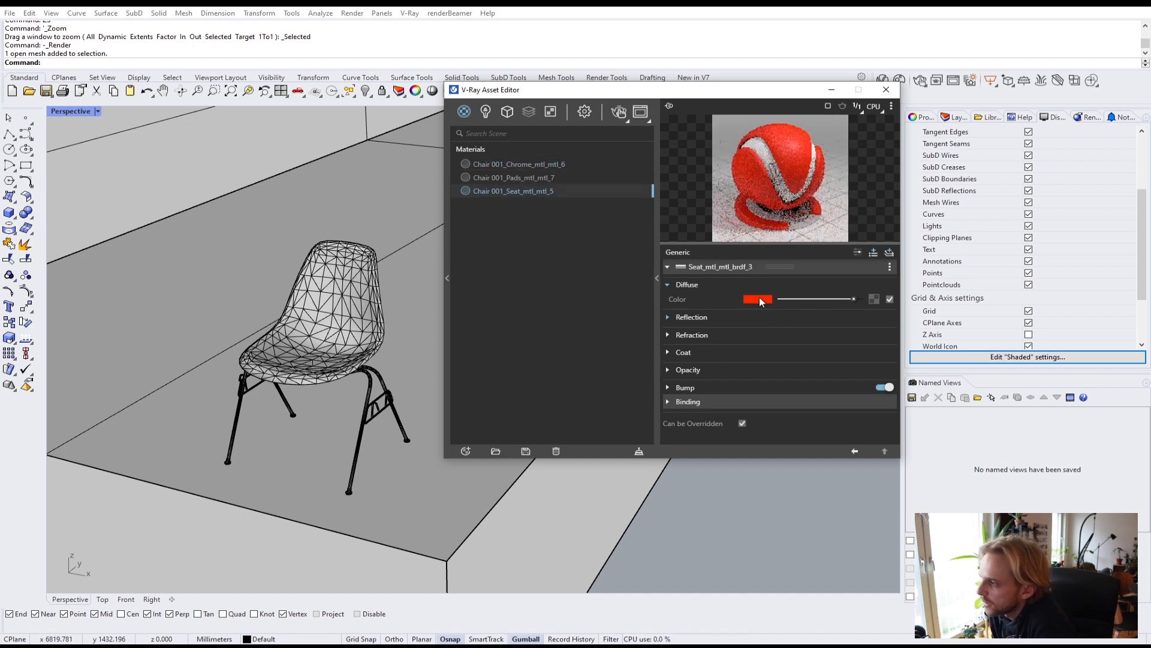
click(758, 299)
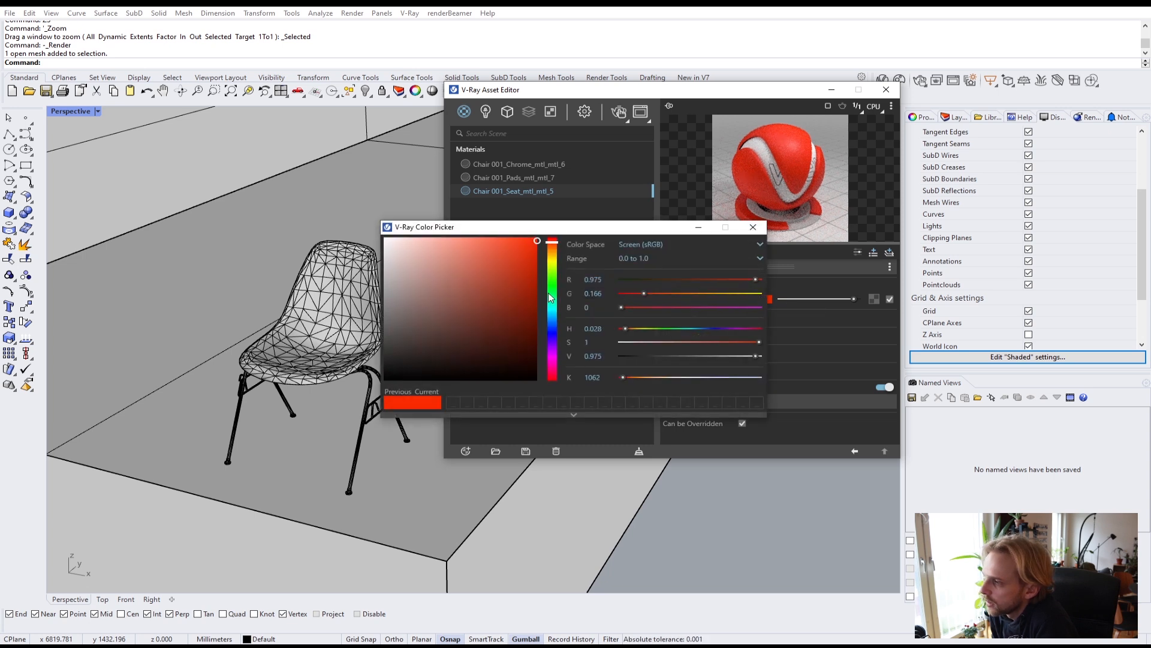
drag(556, 282, 555, 292)
click(753, 226)
click(624, 112)
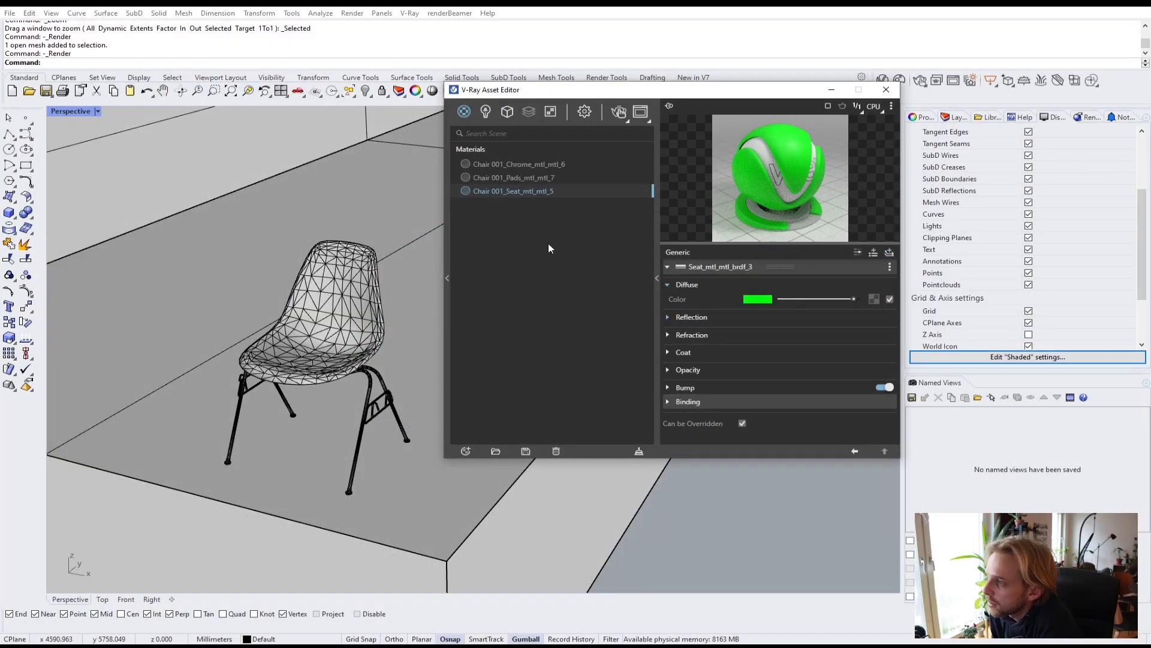
Show the geometry assets and examine the proxy mesh parameters of the merged Chair 001
click(585, 114)
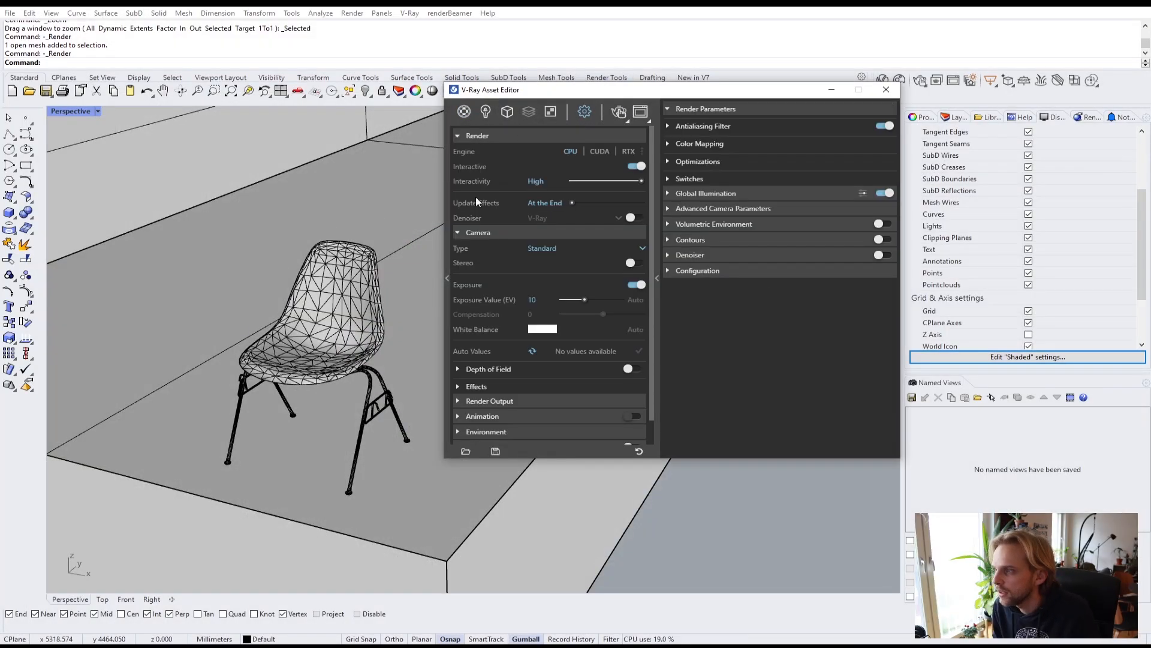
click(493, 114)
click(507, 112)
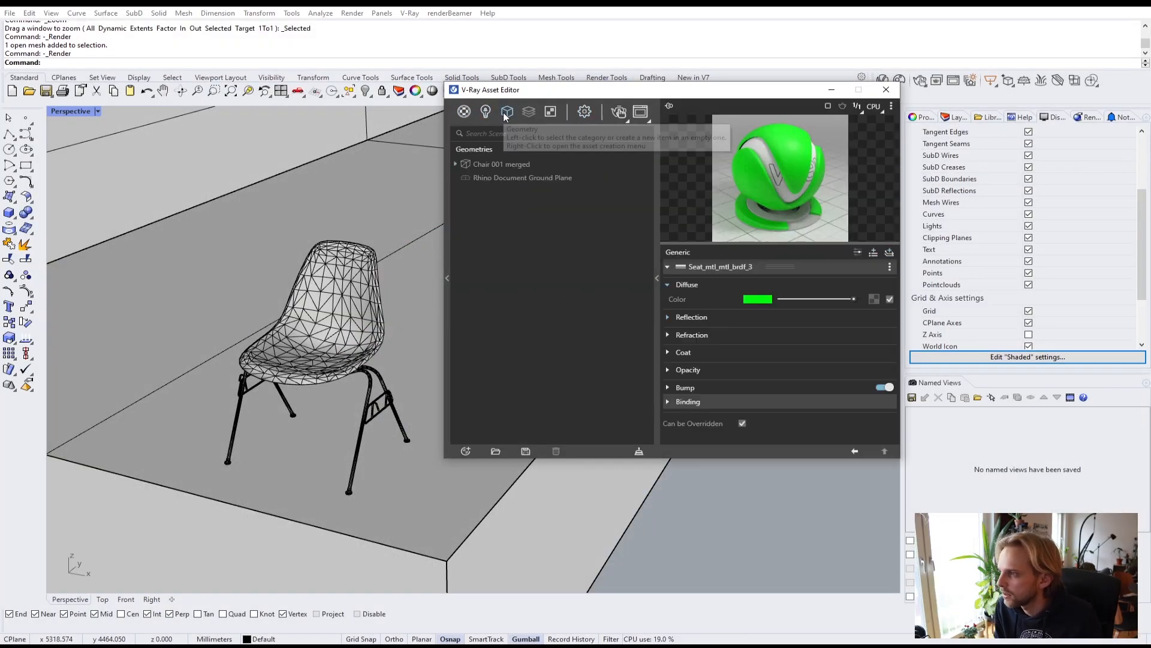
click(336, 306)
scroll(336, 306, down, 4)
right_drag(337, 306, 411, 379)
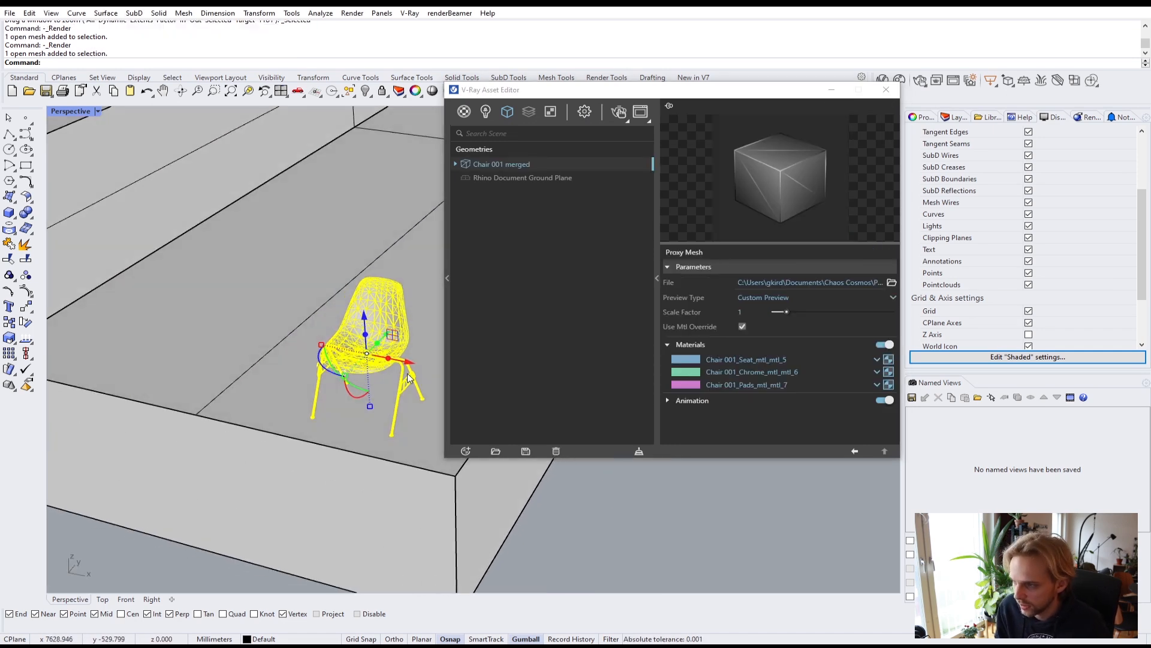
Place a copy of the chair beside the original on the block's lower level, moved along the gumball's X axis
key(Escape)
key(ctrl+a)
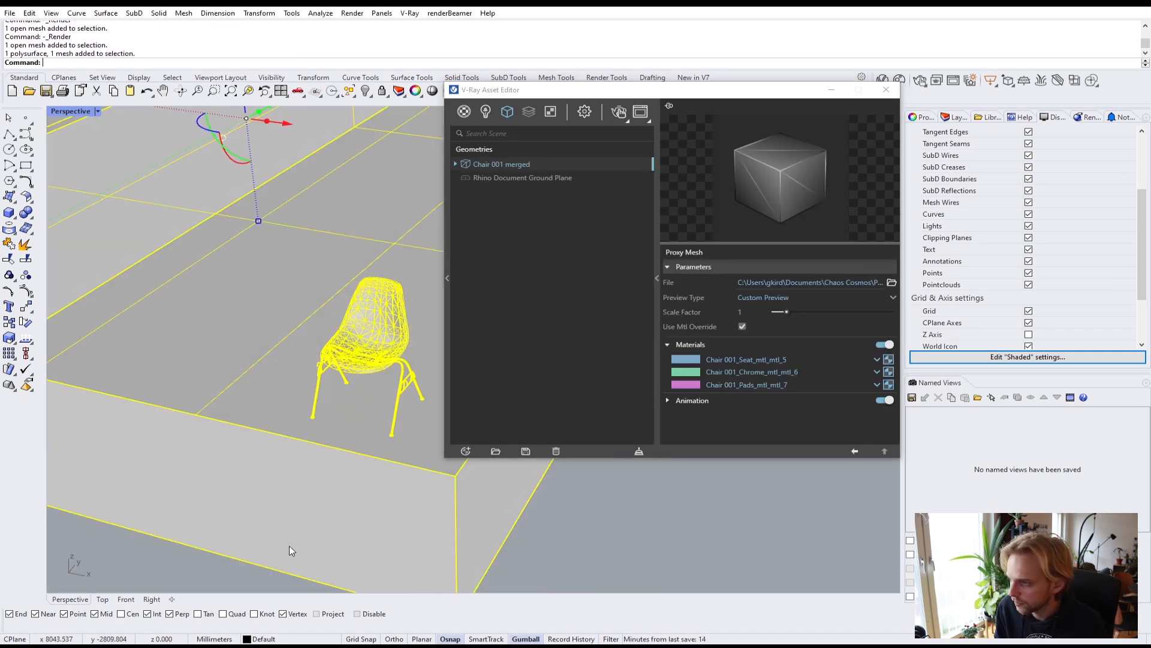
key(Escape)
click(339, 376)
key(alt)
drag(405, 362, 262, 352)
key(Escape)
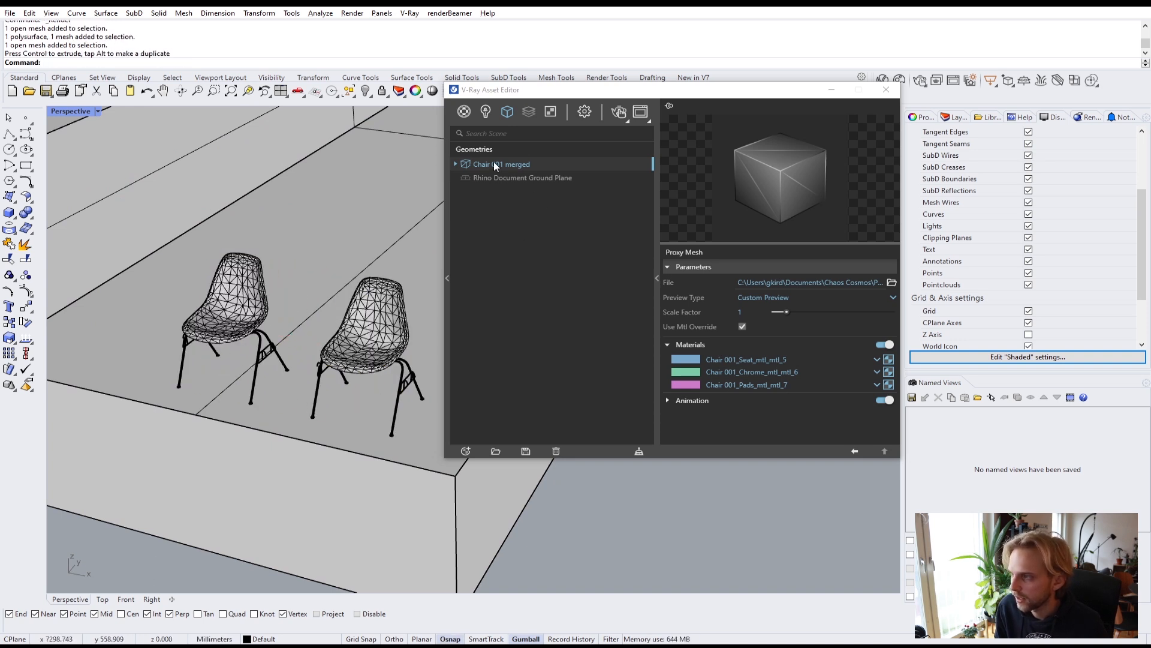
Select all scene objects that use the Chair 001 merged asset from the Asset Editor, and clear the selection
click(518, 253)
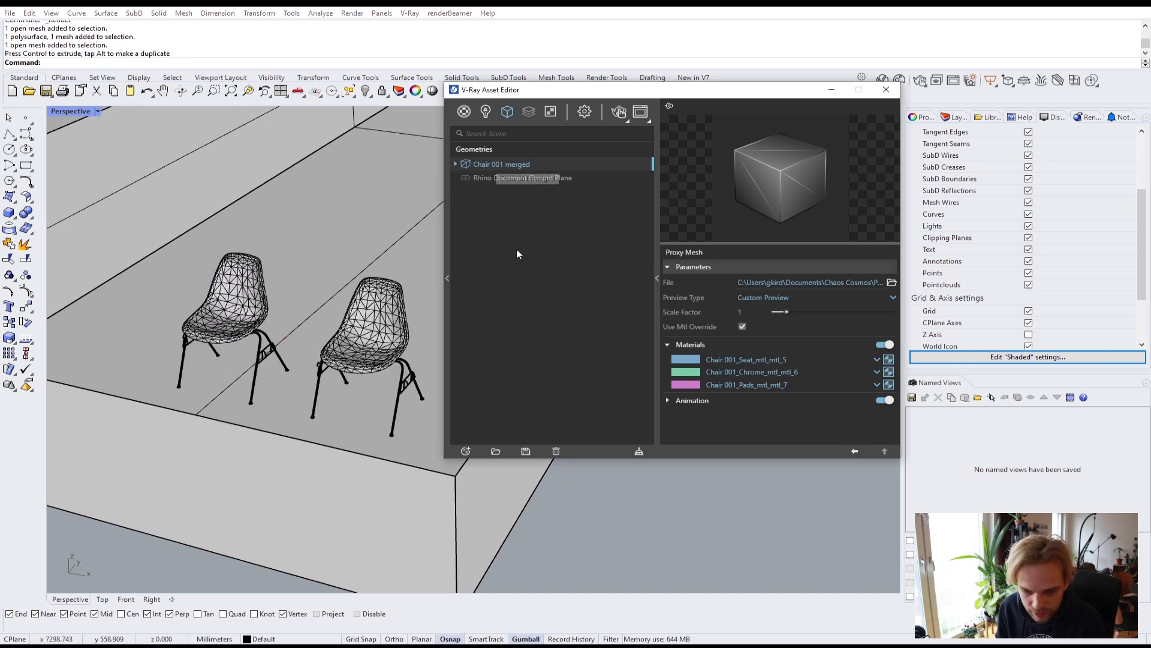
right_click(528, 164)
click(549, 174)
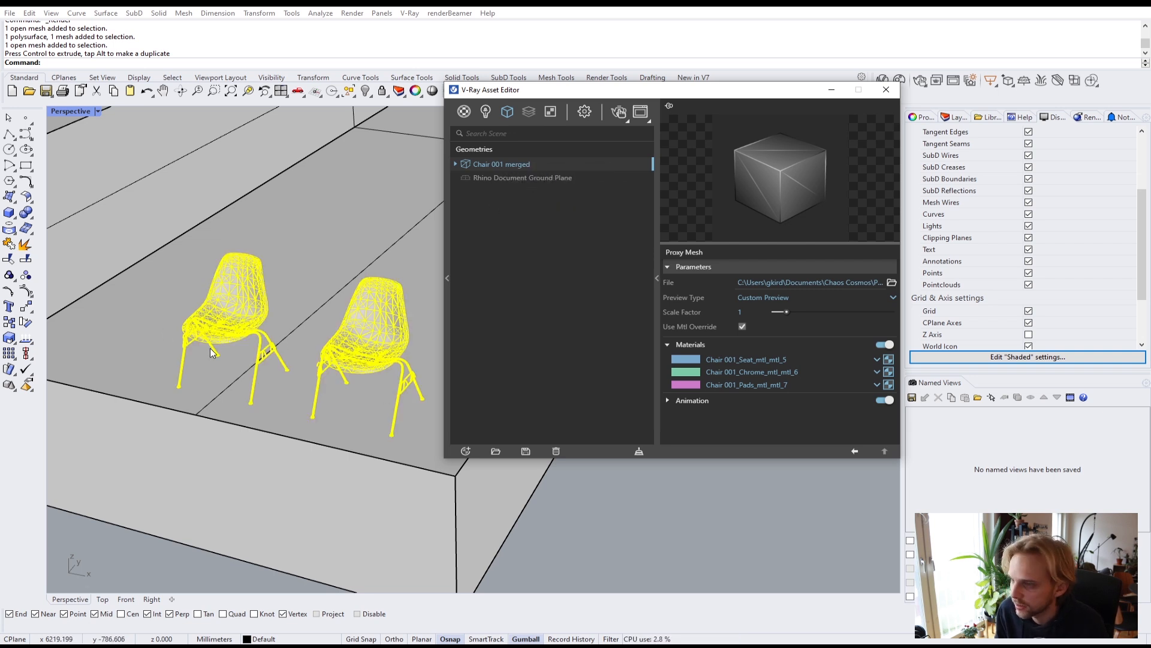
click(570, 538)
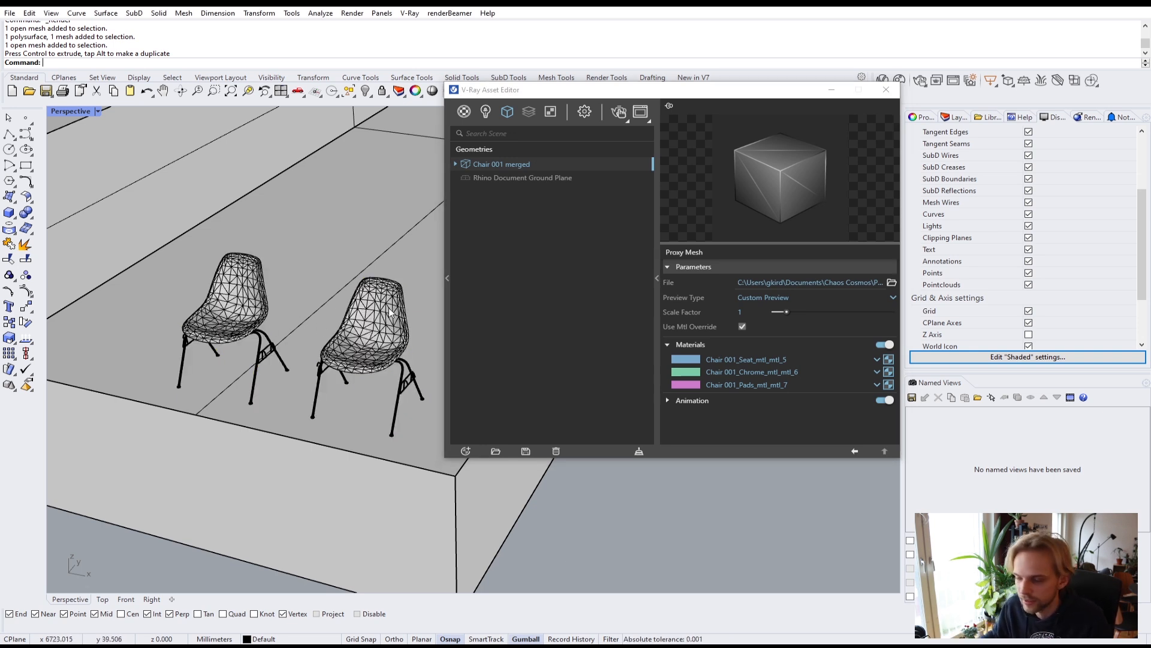
Delete the chair farther from the block's front corner and close the V-Ray Asset Editor
click(276, 355)
key(Delete)
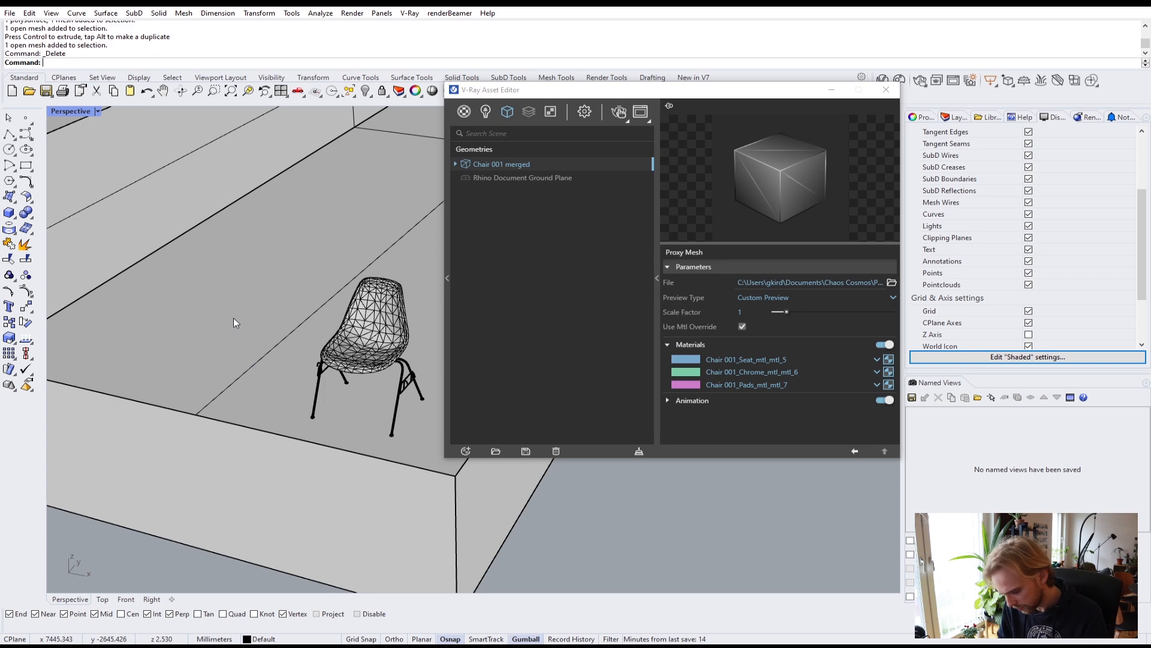
click(886, 89)
Open the Chaos Cosmos Browser and look through the Sofas & armchairs models in the Furniture category
click(899, 80)
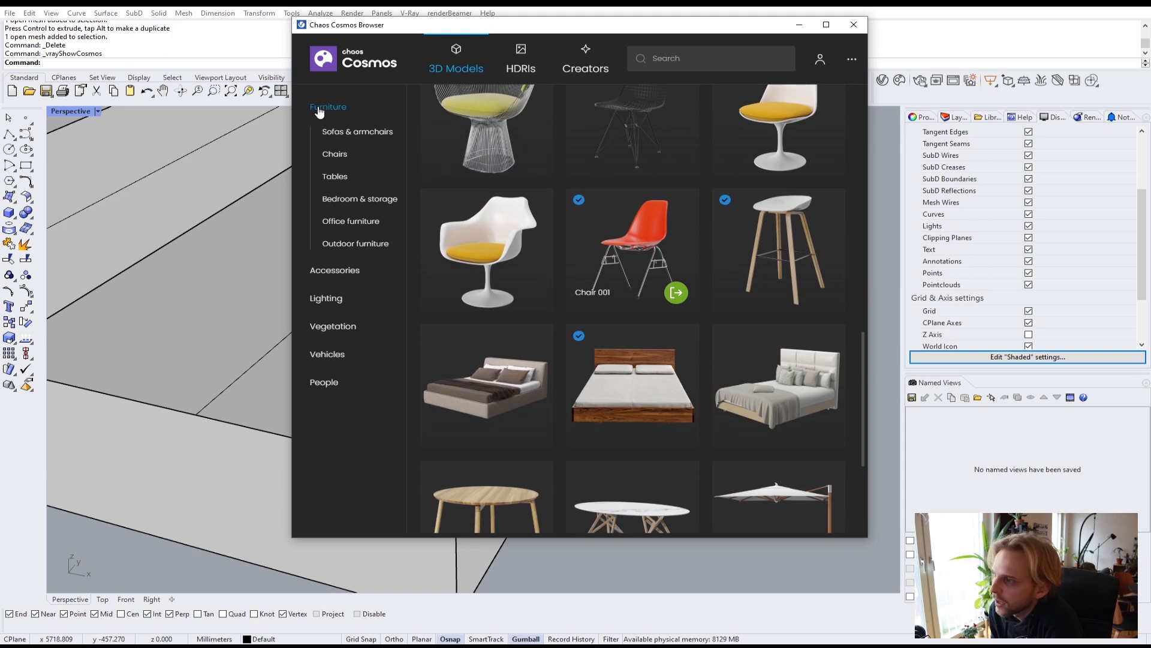
scroll(443, 198, up, 6)
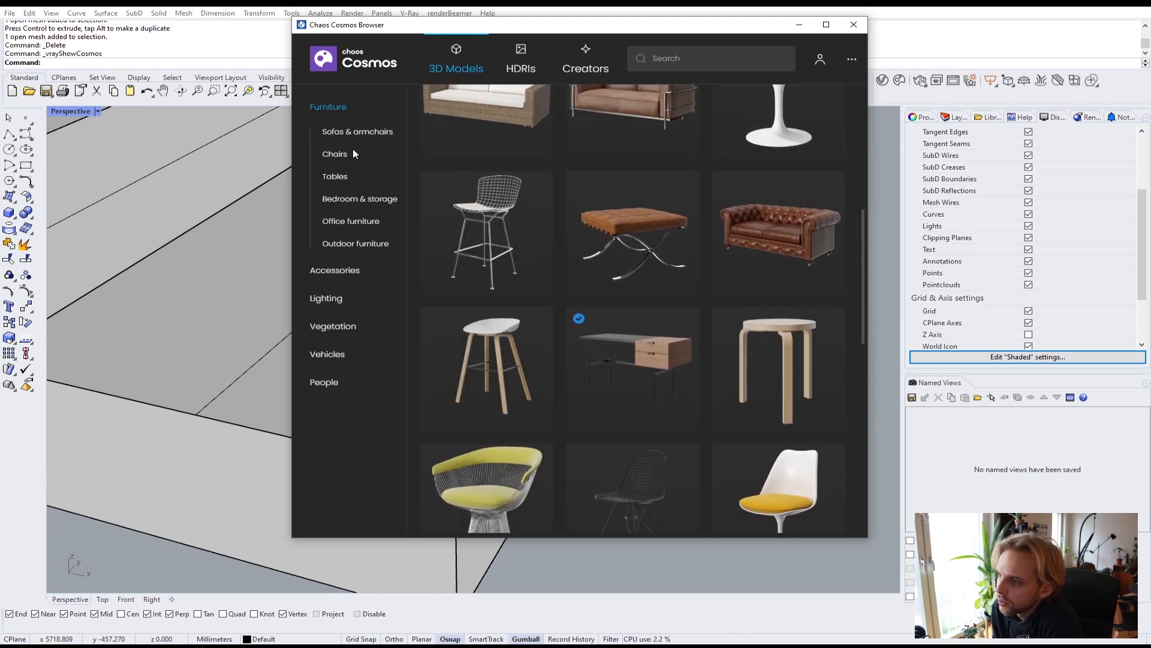
click(348, 133)
scroll(531, 246, down, 3)
scroll(617, 256, down, 10)
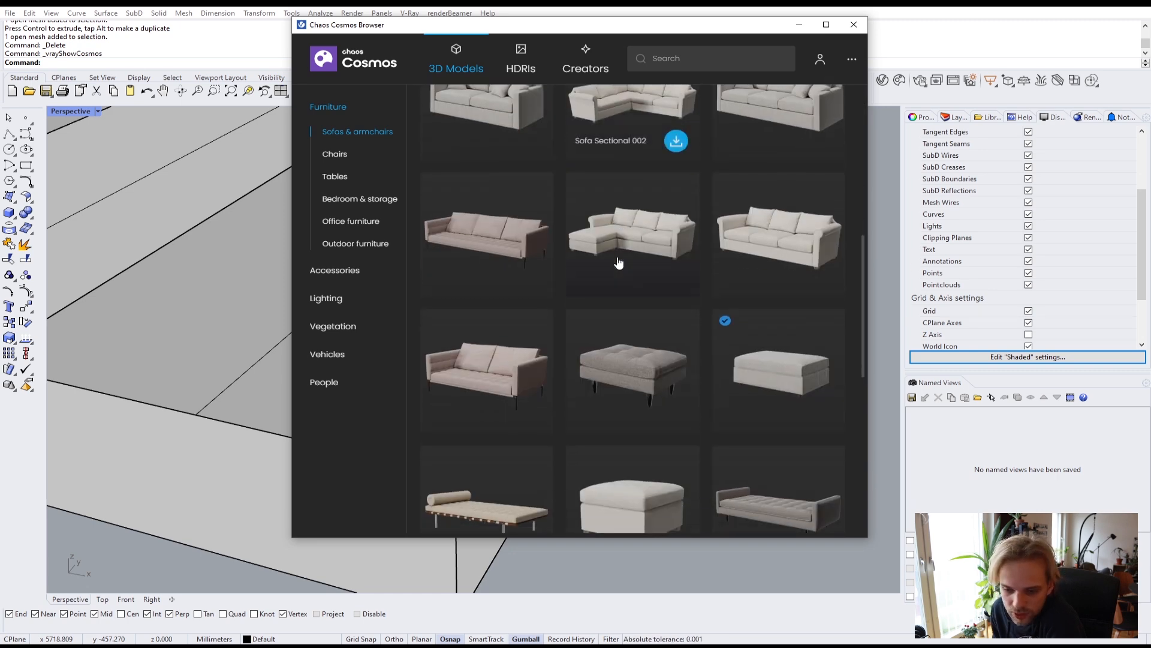
scroll(665, 268, down, 4)
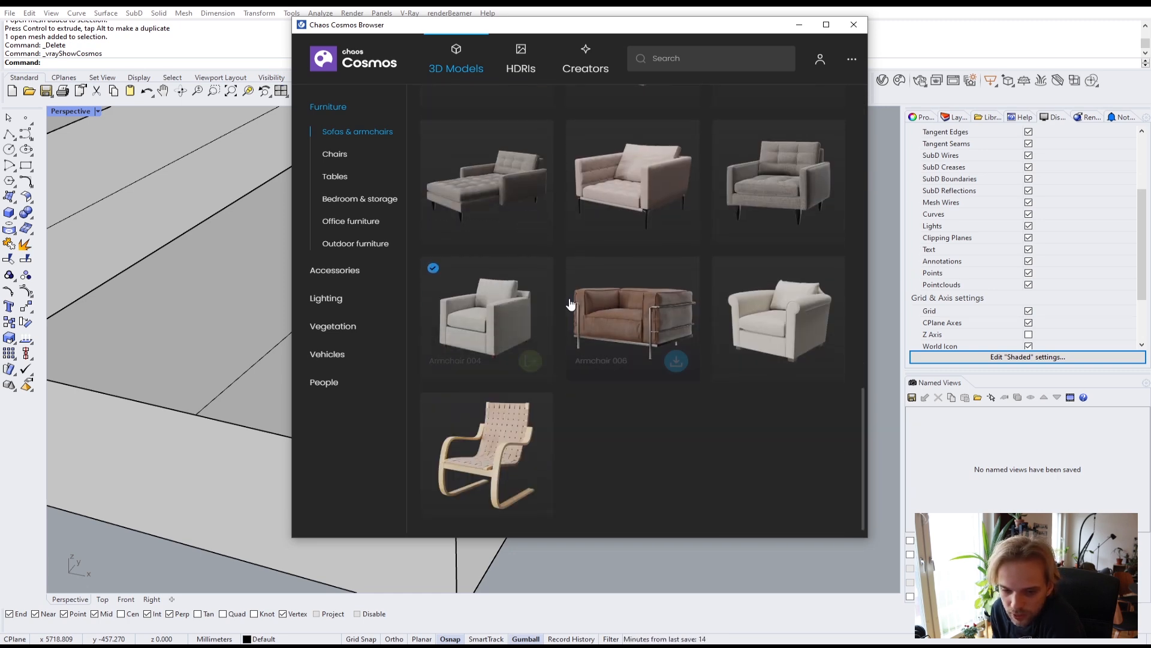
Look through the whole list of Chairs models in the Furniture category
click(338, 154)
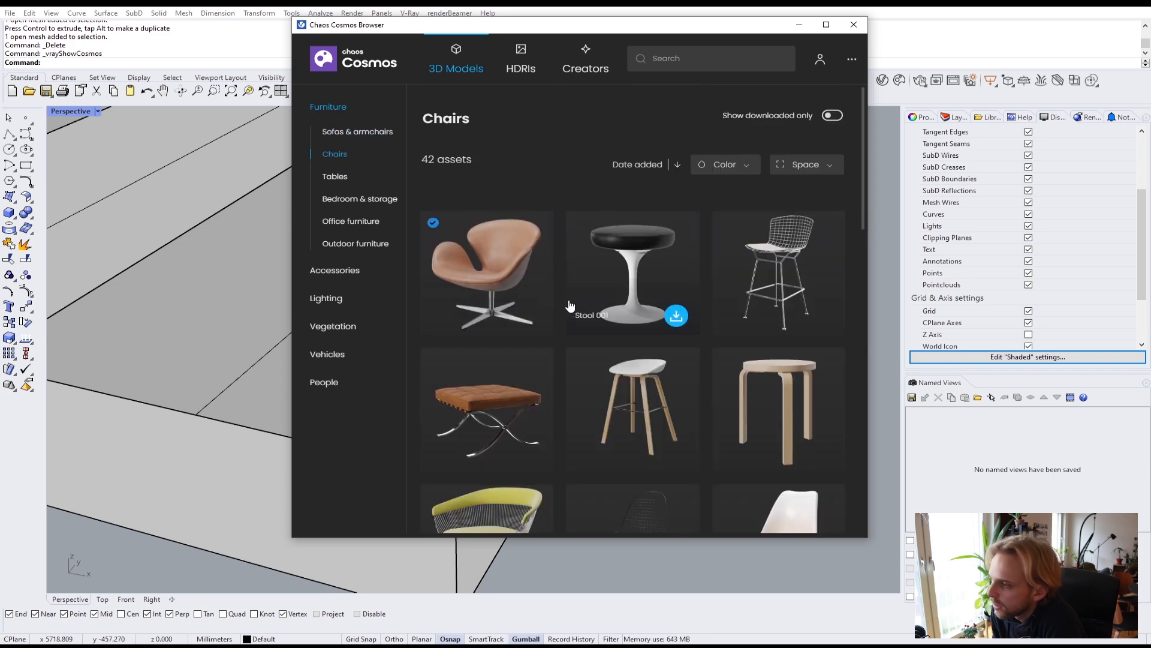
scroll(570, 306, down, 1)
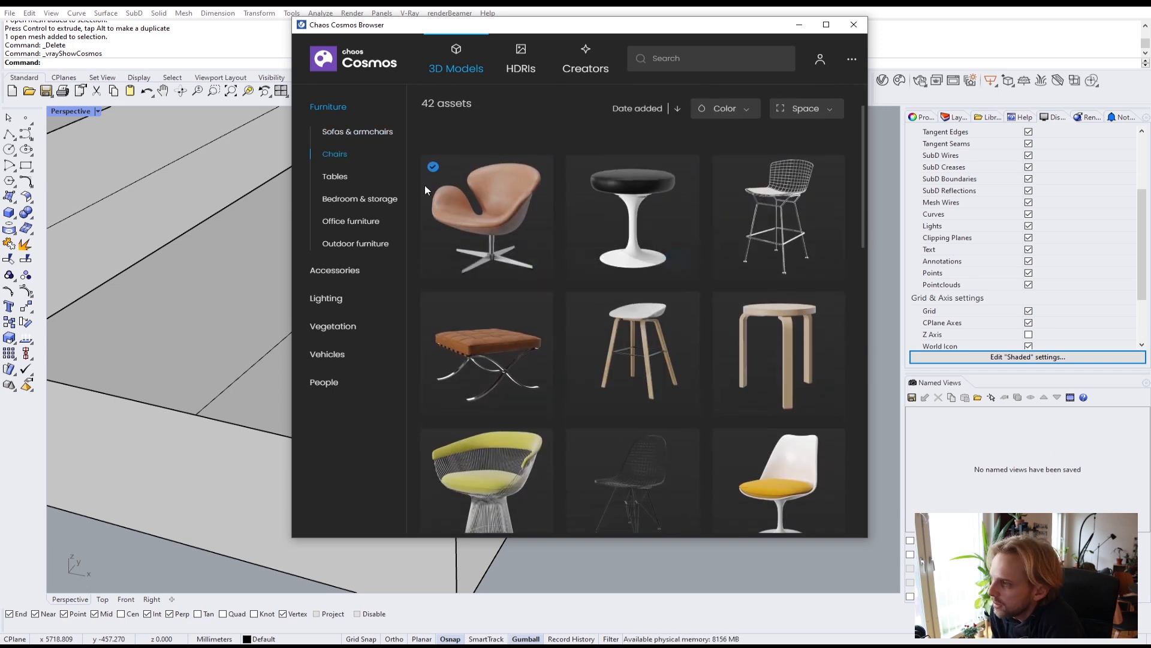
scroll(600, 249, down, 4)
scroll(600, 253, down, 12)
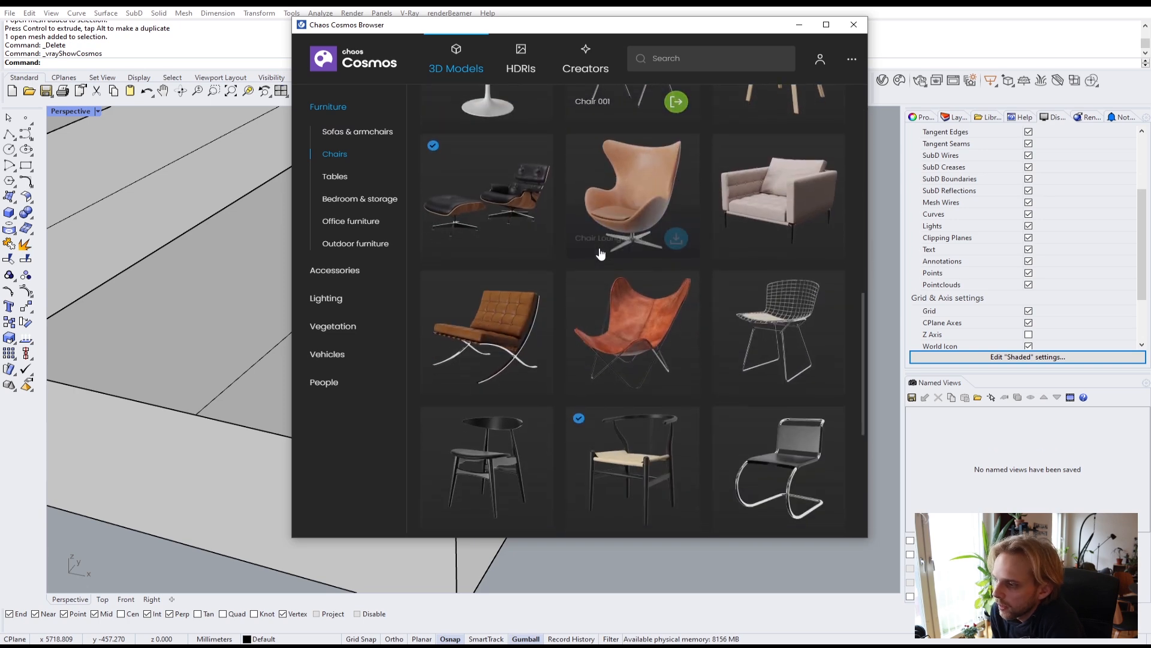
scroll(600, 253, down, 9)
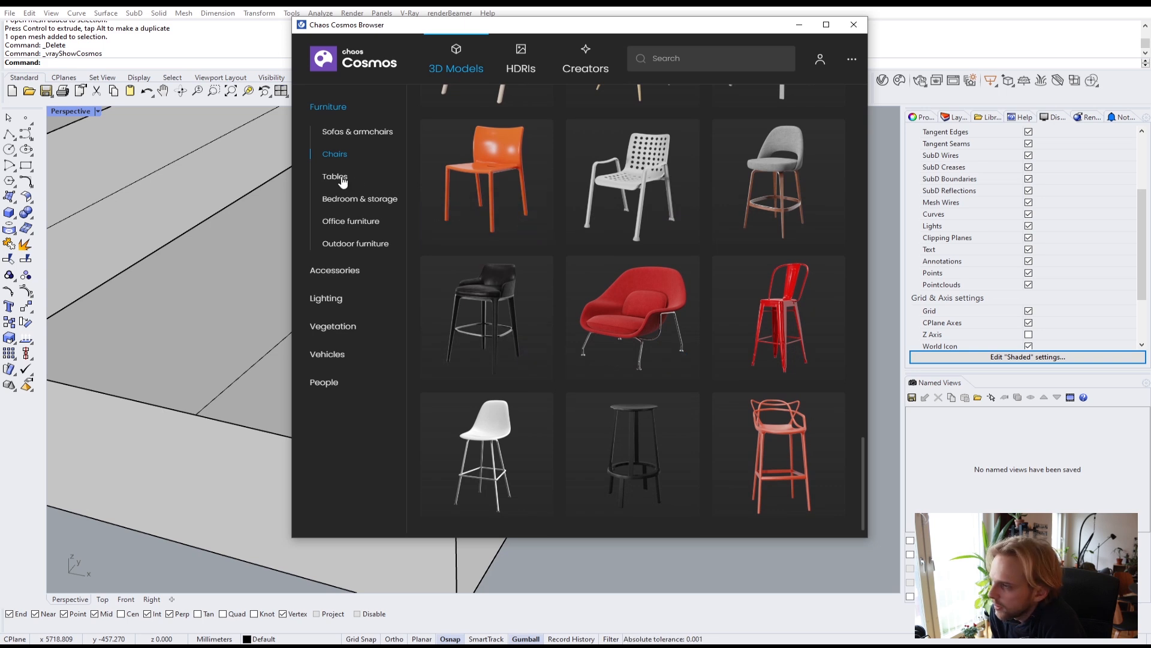
Look through the Tables models and the Bedroom & storage models in the Furniture category
click(335, 176)
scroll(617, 337, down, 6)
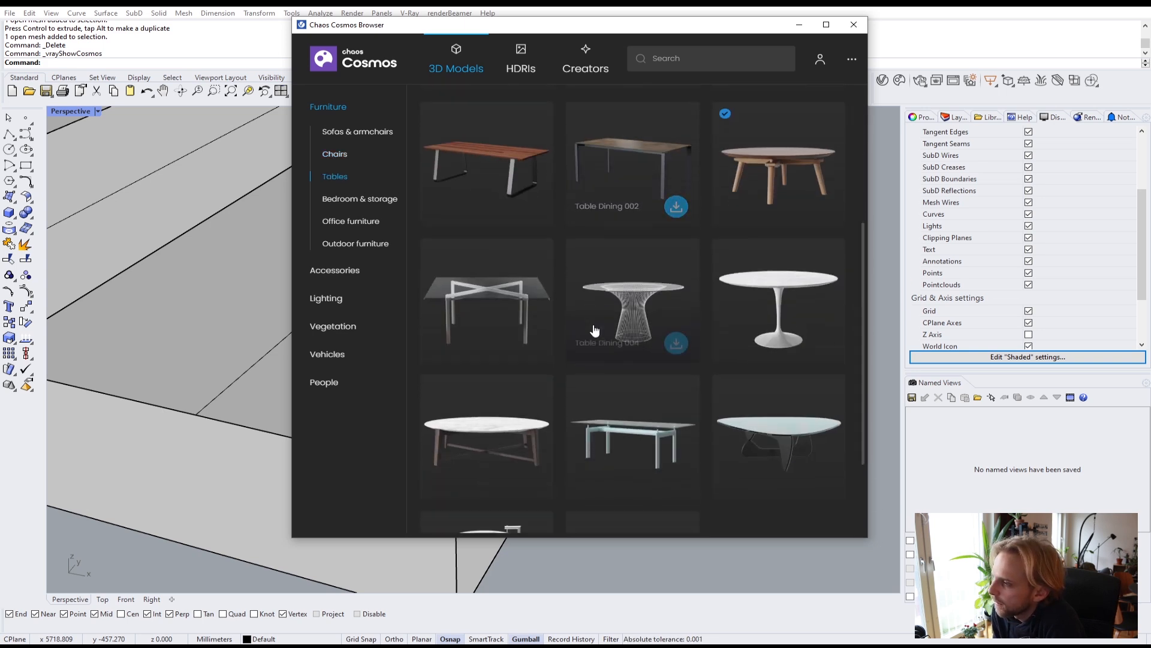
click(360, 198)
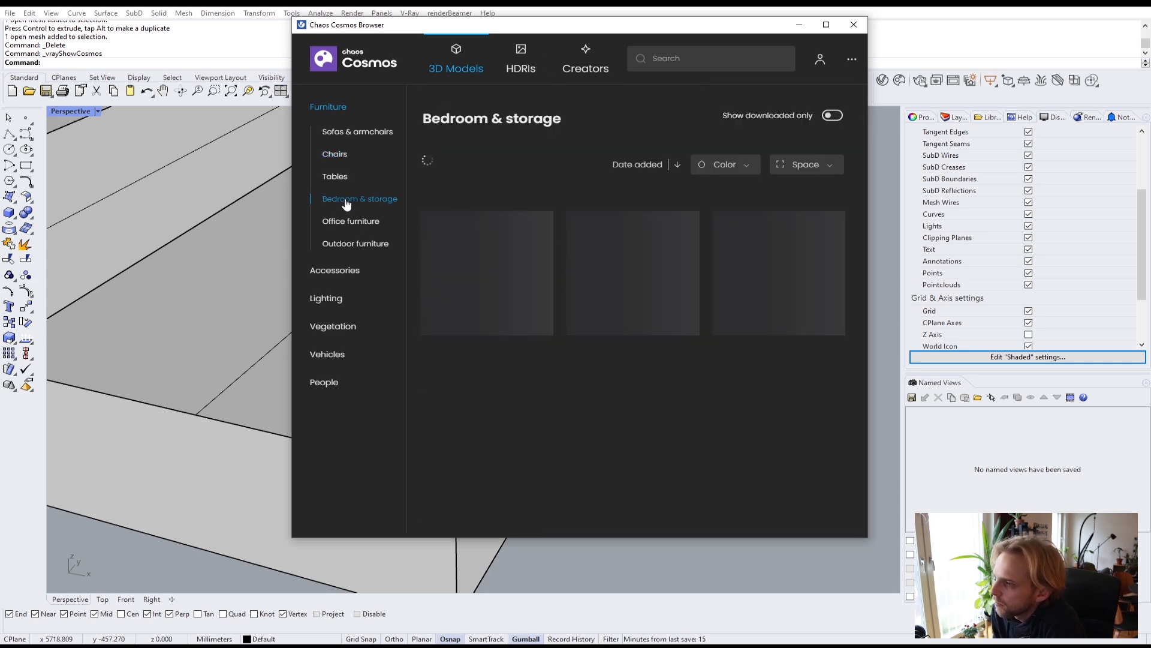
scroll(684, 350, down, 2)
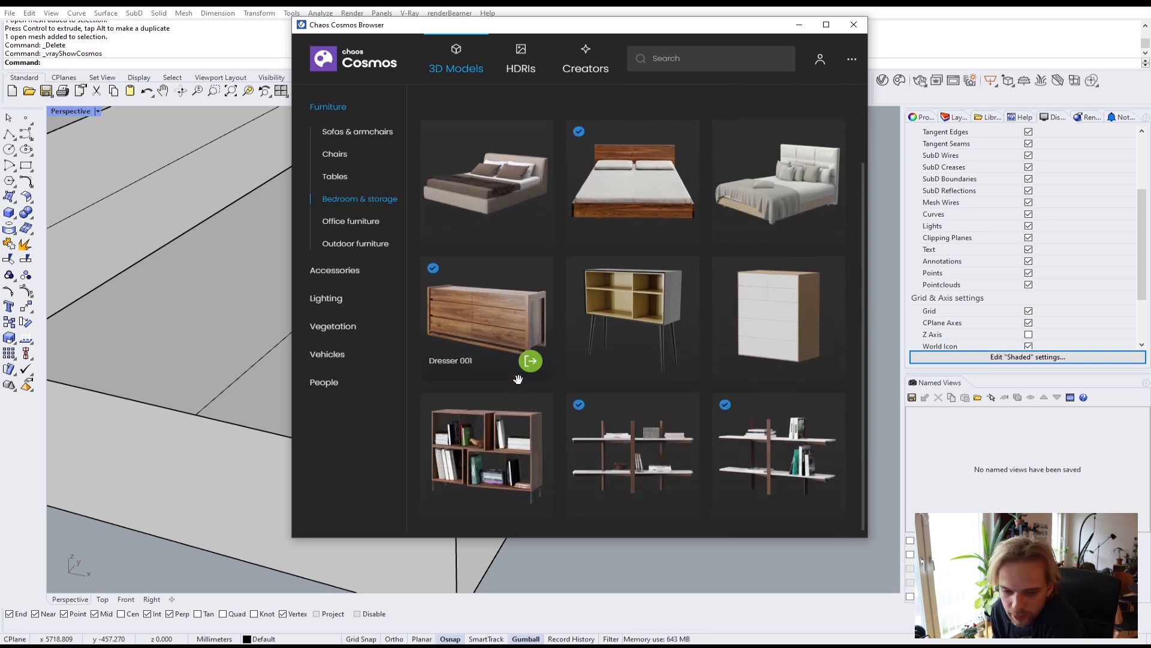
Look through the Office furniture models and the Outdoor furniture models in the Furniture category
click(351, 222)
scroll(563, 333, down, 3)
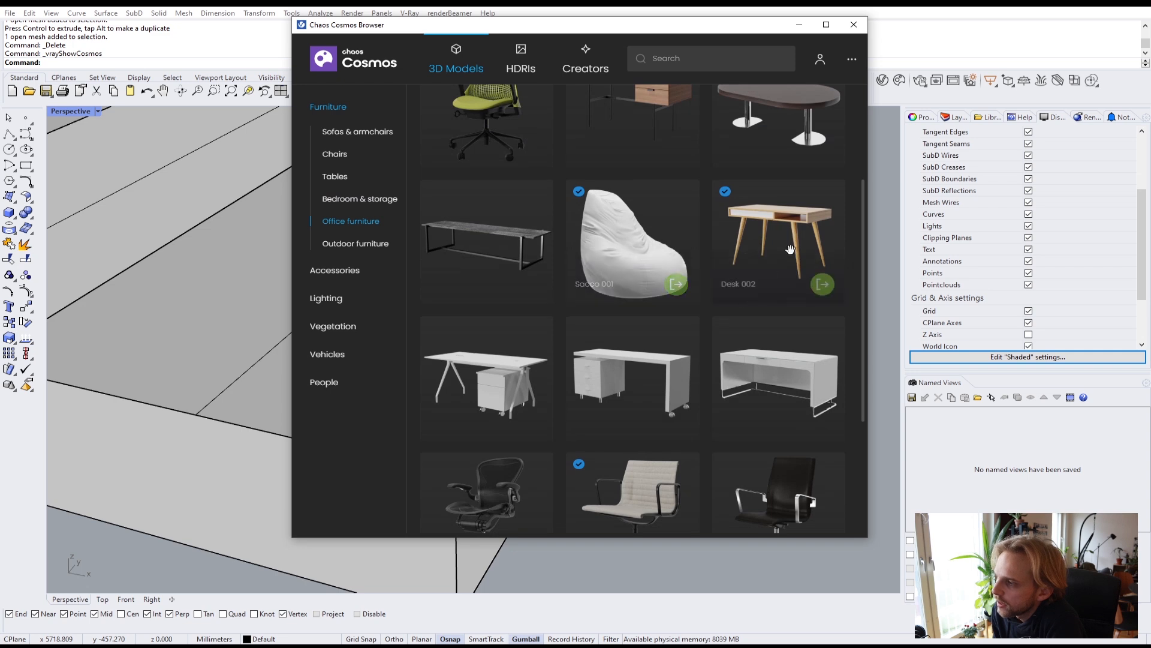
scroll(743, 307, down, 3)
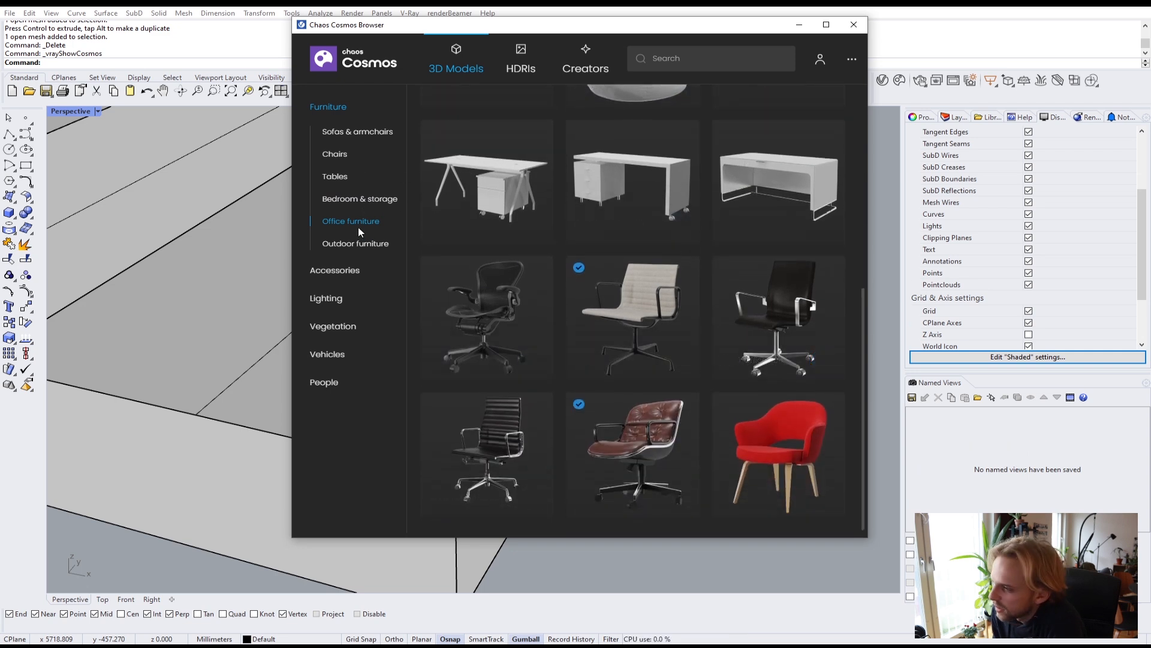
click(356, 244)
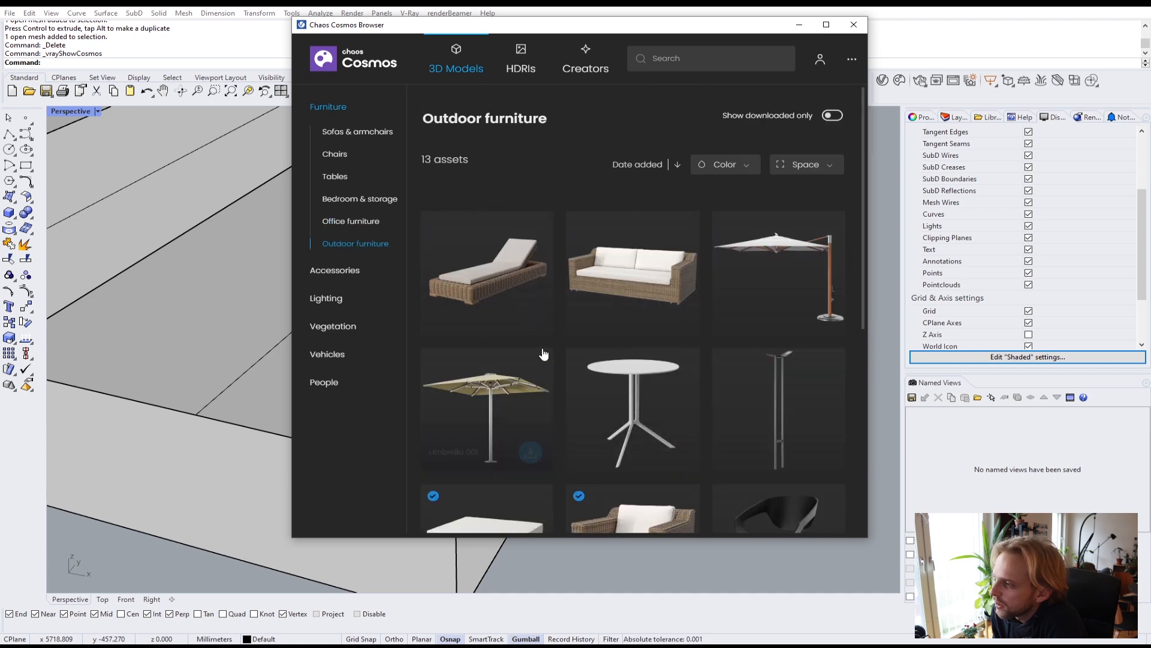
scroll(545, 341, down, 3)
scroll(838, 224, up, 2)
scroll(777, 211, down, 5)
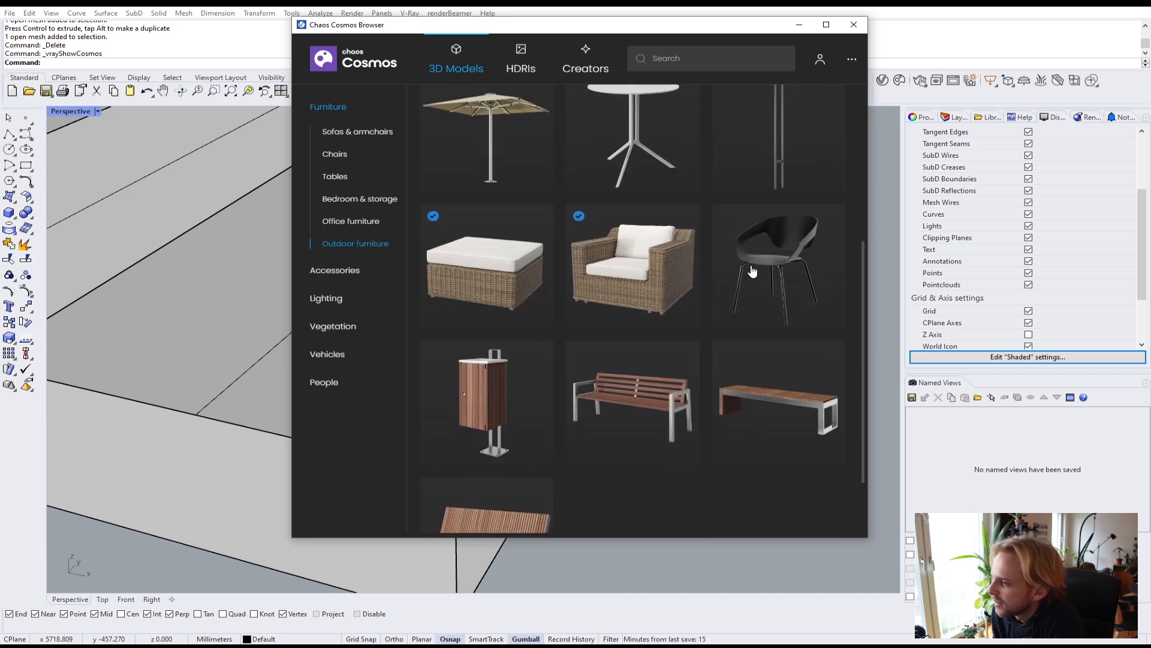
Open the Accessories category and look through its Decoration models to the end of the list
click(340, 275)
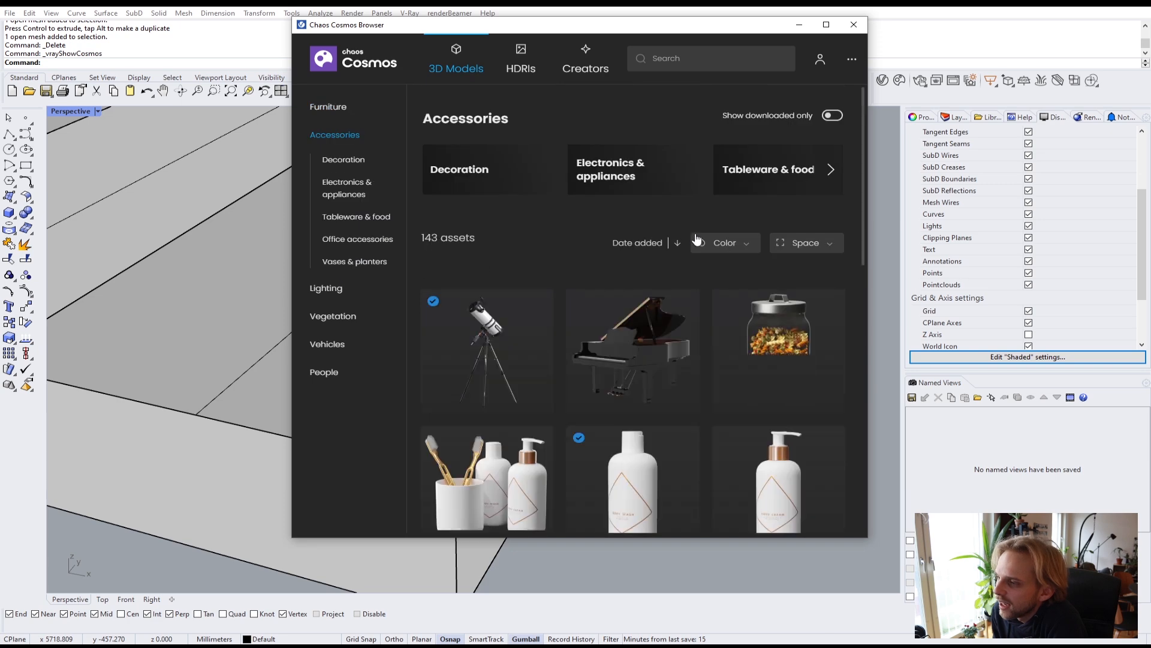
click(343, 167)
scroll(564, 288, down, 5)
scroll(544, 276, up, 5)
scroll(625, 274, down, 20)
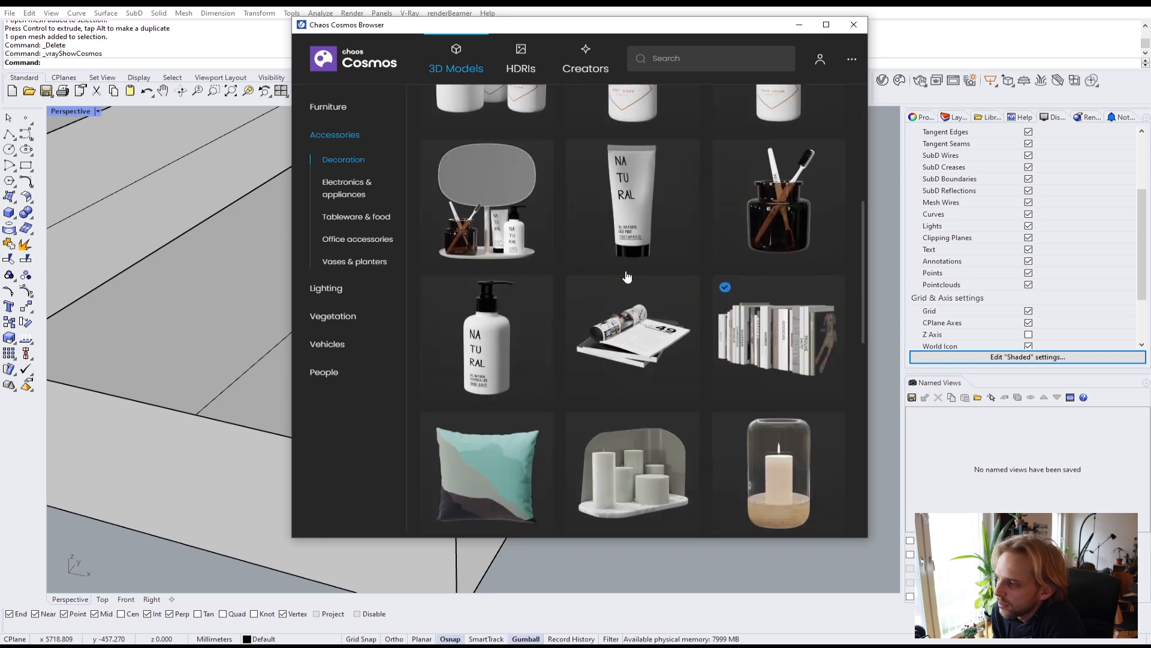
scroll(628, 276, down, 5)
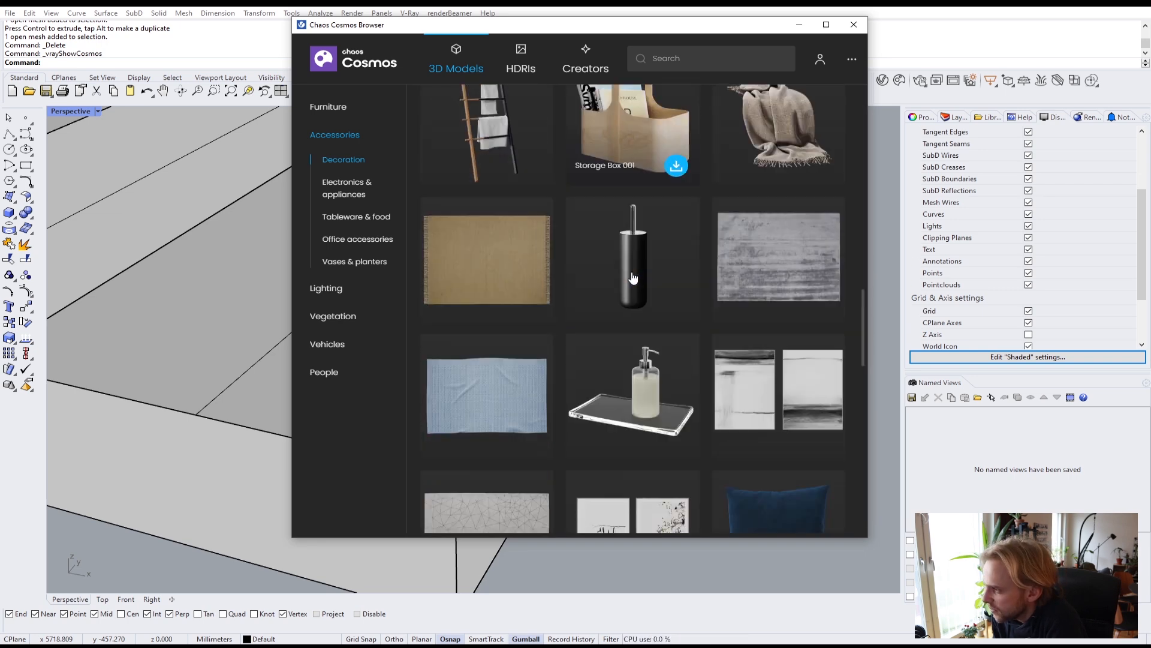
scroll(750, 186, up, 2)
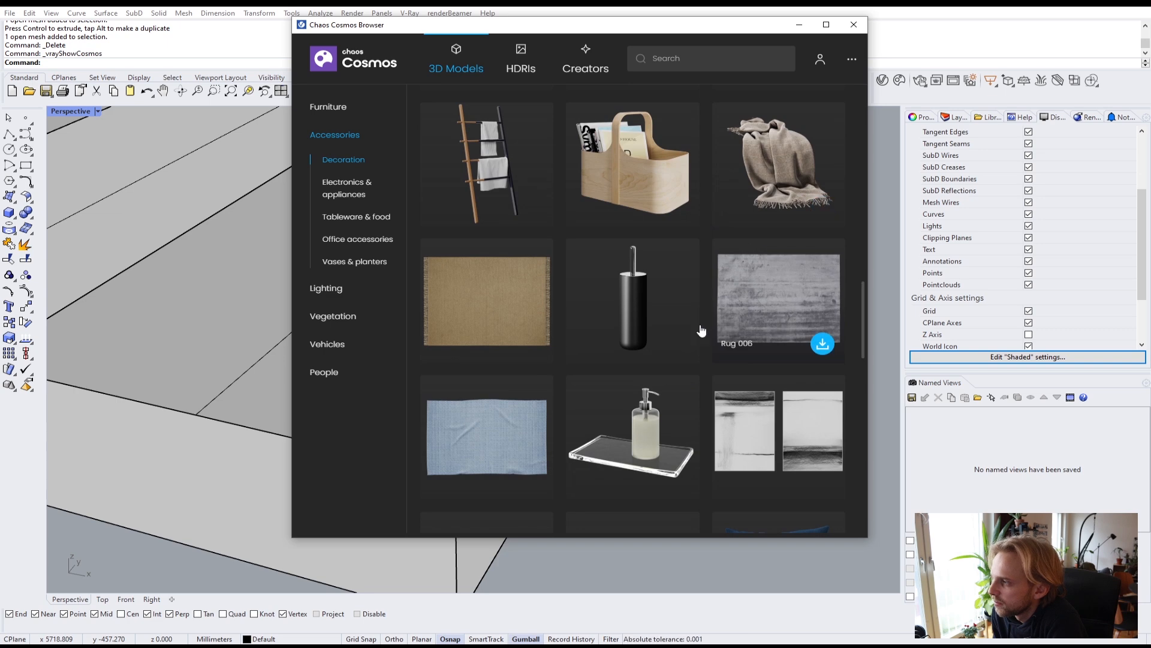
scroll(515, 313, down, 12)
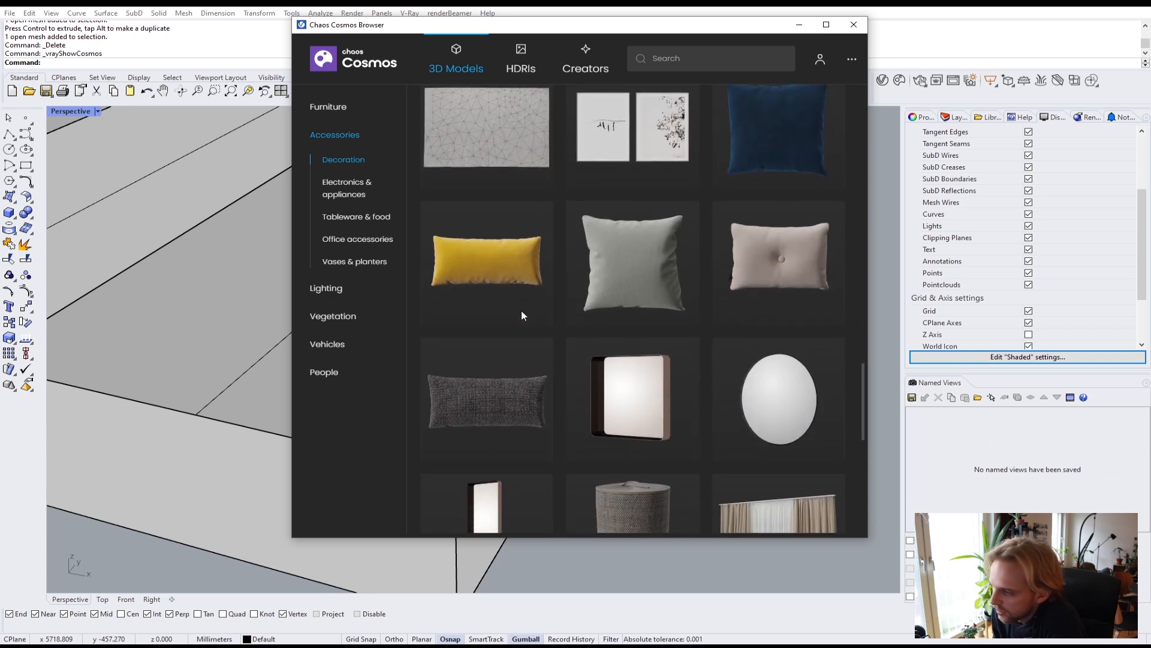
scroll(522, 316, down, 10)
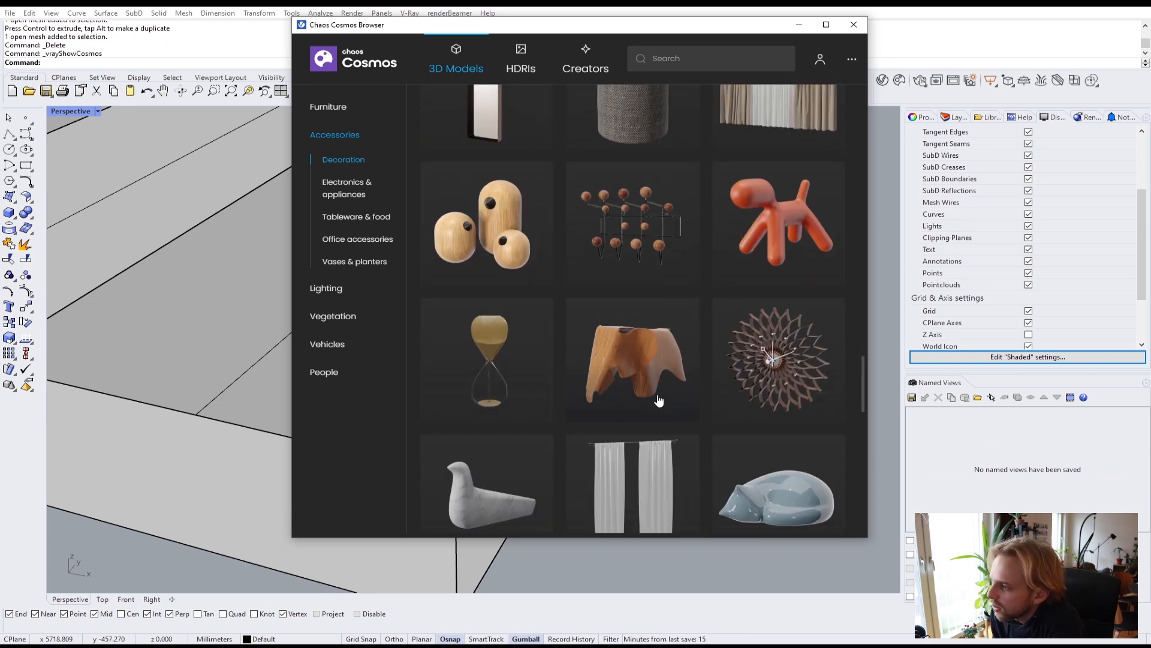
scroll(679, 375, down, 8)
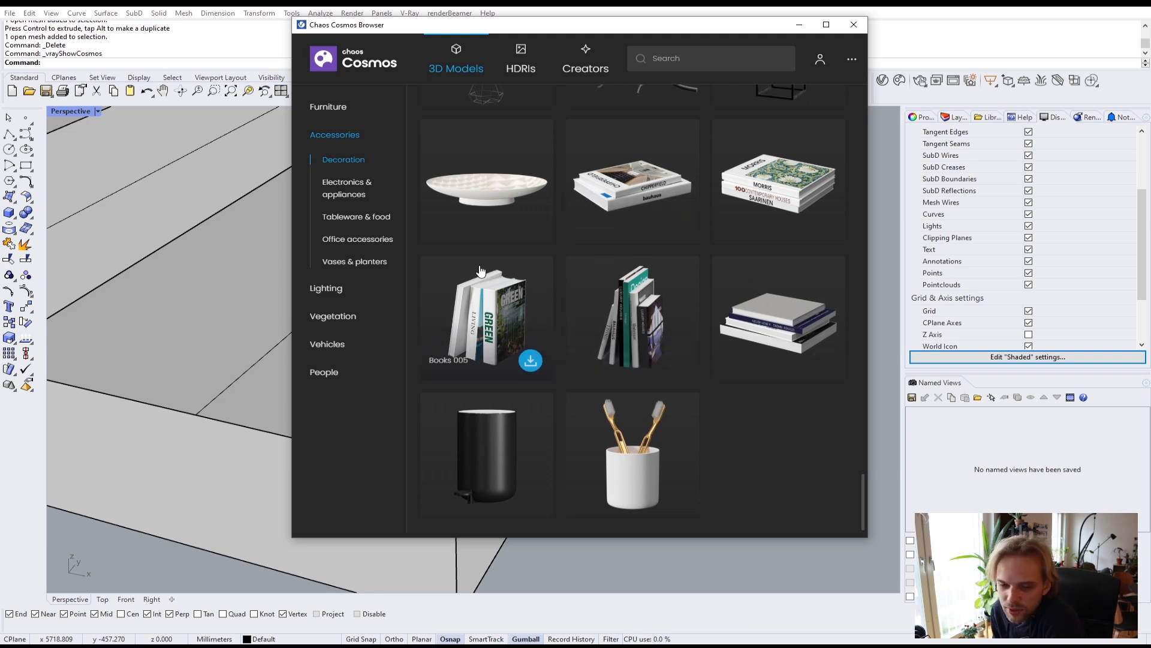
Look through the Electronics & appliances models in the Accessories category
click(340, 194)
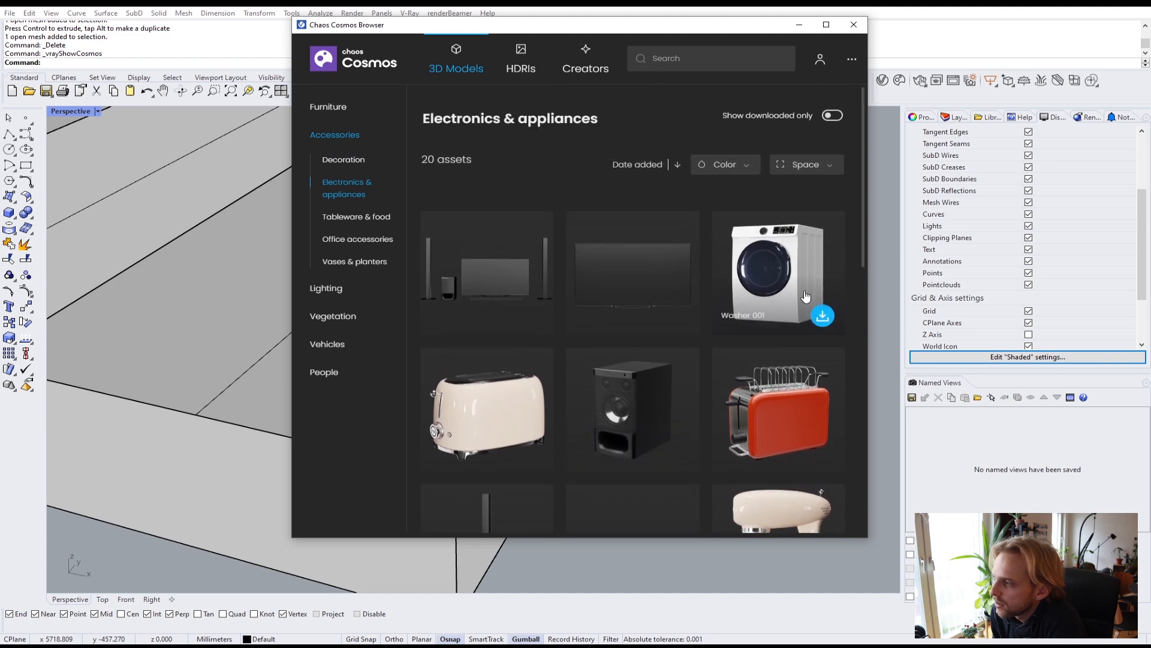
scroll(770, 294, down, 3)
scroll(767, 290, down, 3)
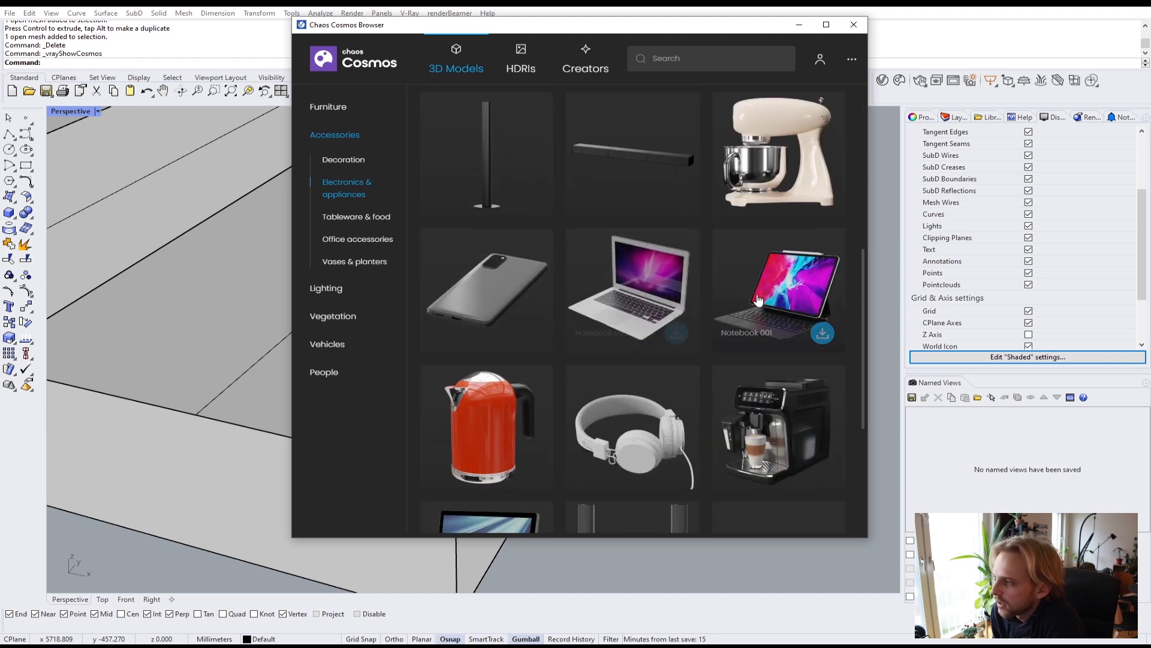
scroll(745, 307, down, 5)
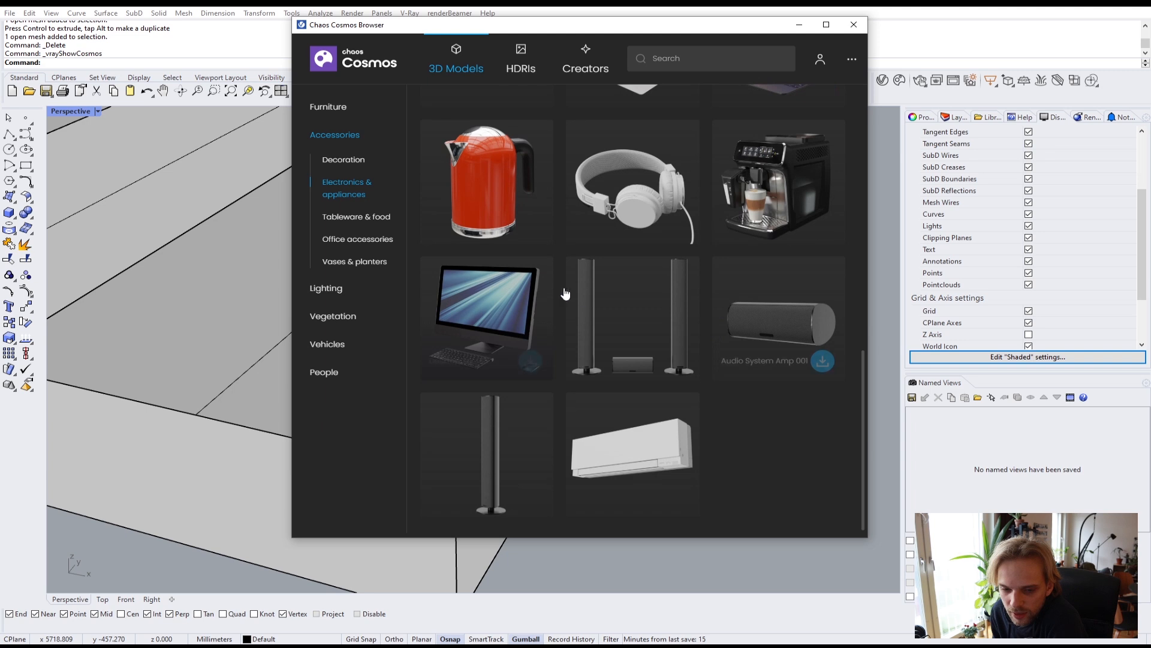
View the Tableware & food, Office accessories and Vases & planters models in the Accessories category
click(337, 217)
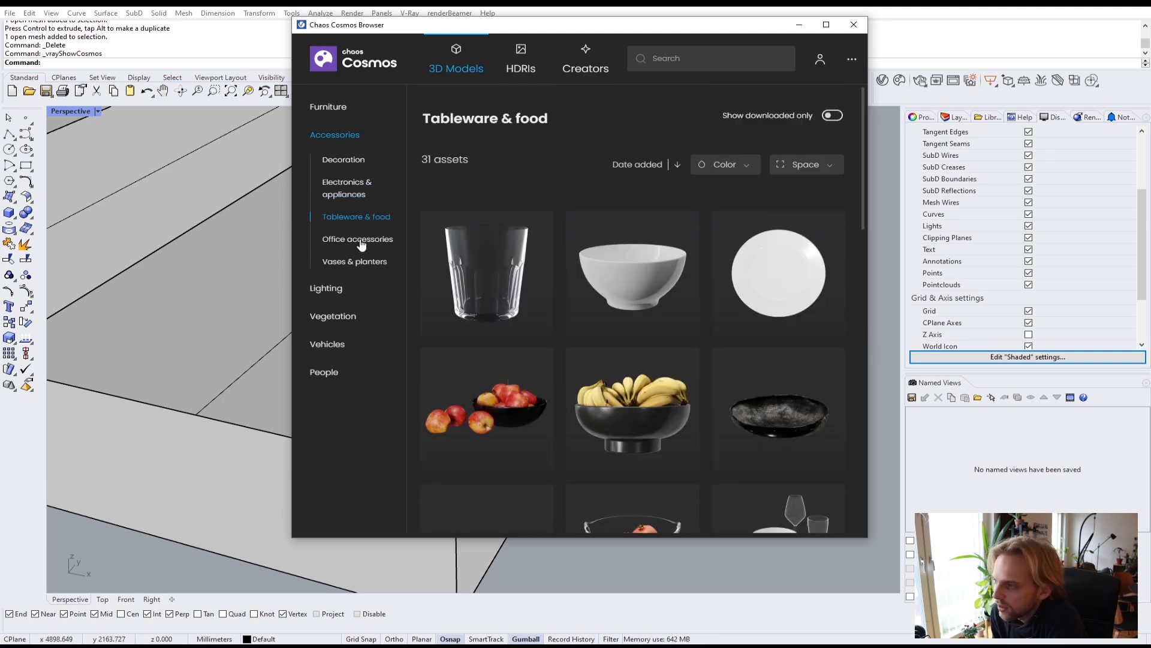
click(360, 240)
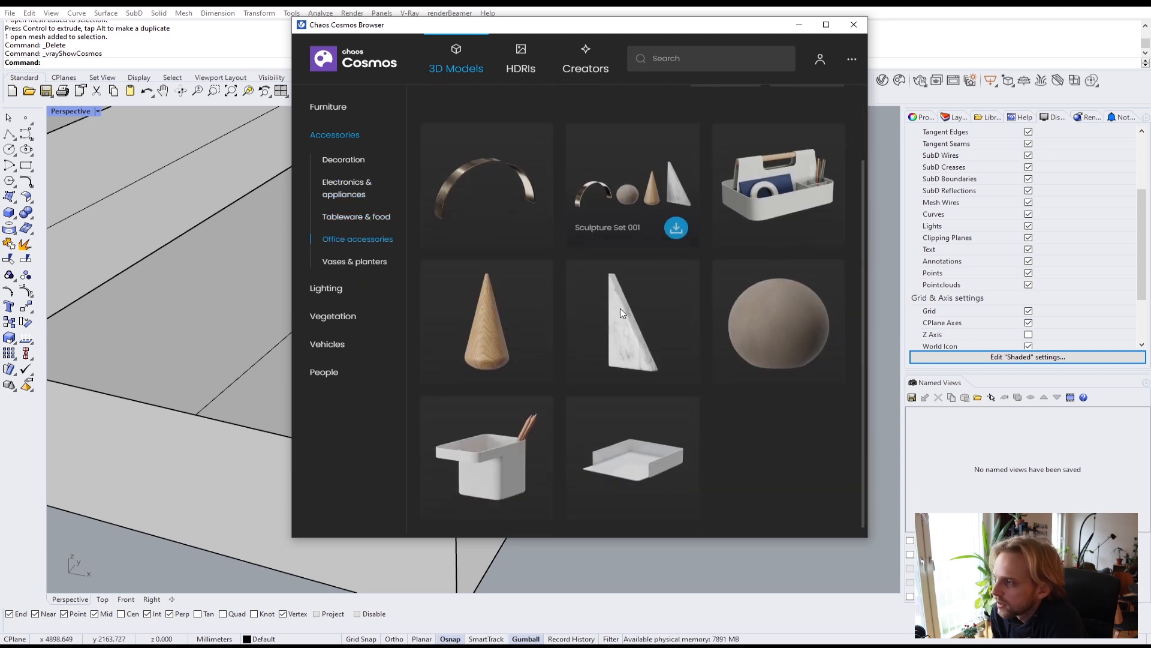
click(360, 261)
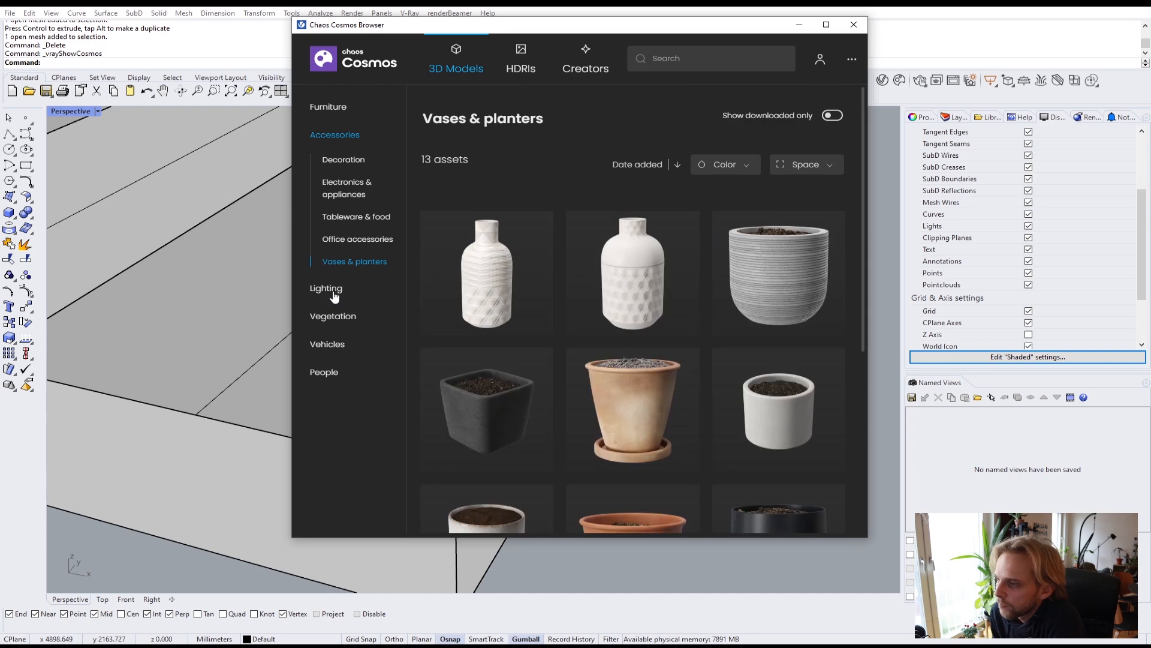
Look through the lamps and light fixtures in the Lighting category
click(334, 293)
scroll(575, 410, down, 4)
scroll(564, 410, down, 5)
scroll(552, 237, down, 5)
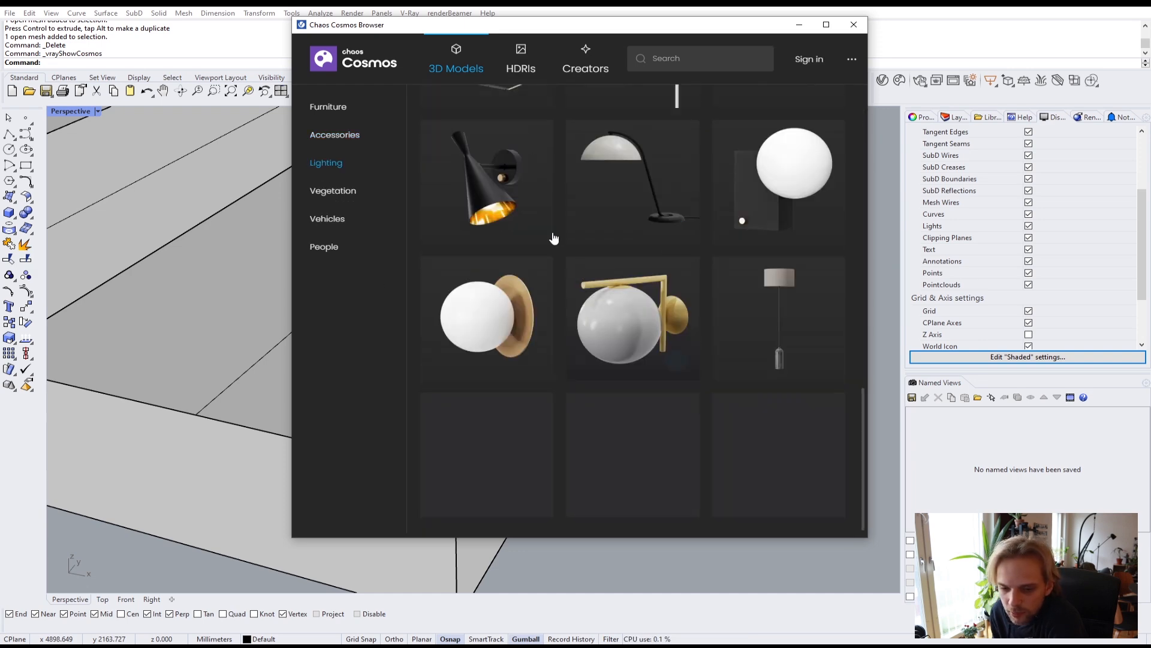
Open the Vegetation category and look through its Trees models
click(333, 192)
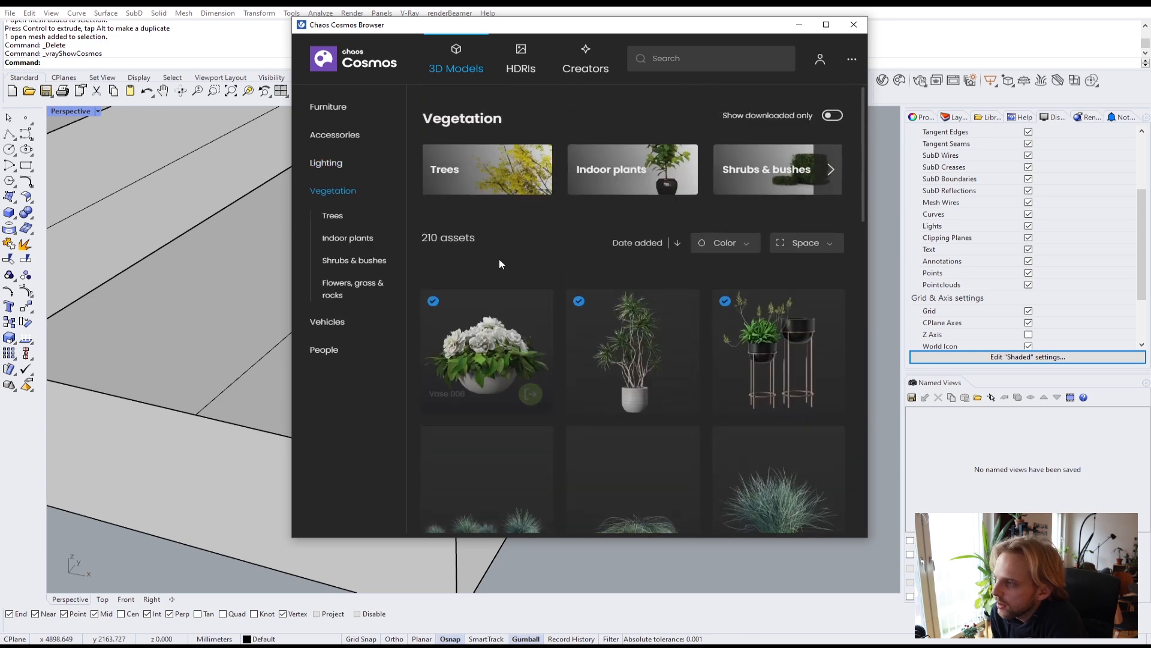
click(487, 166)
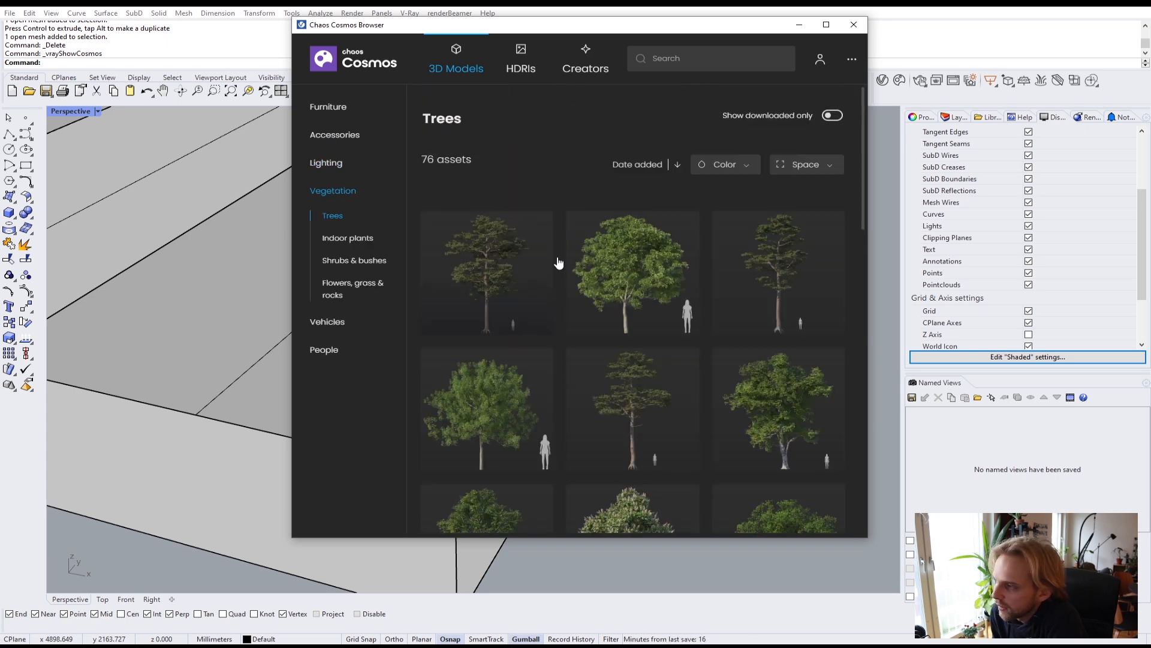
scroll(531, 347, down, 15)
scroll(536, 352, down, 5)
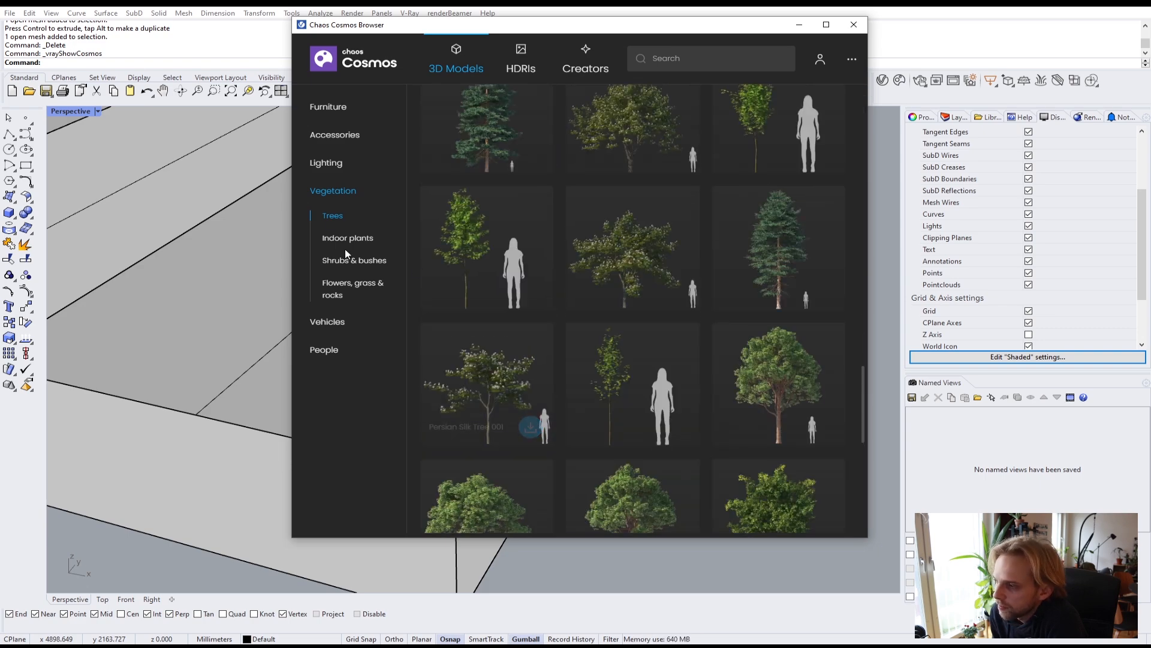
scroll(585, 354, down, 5)
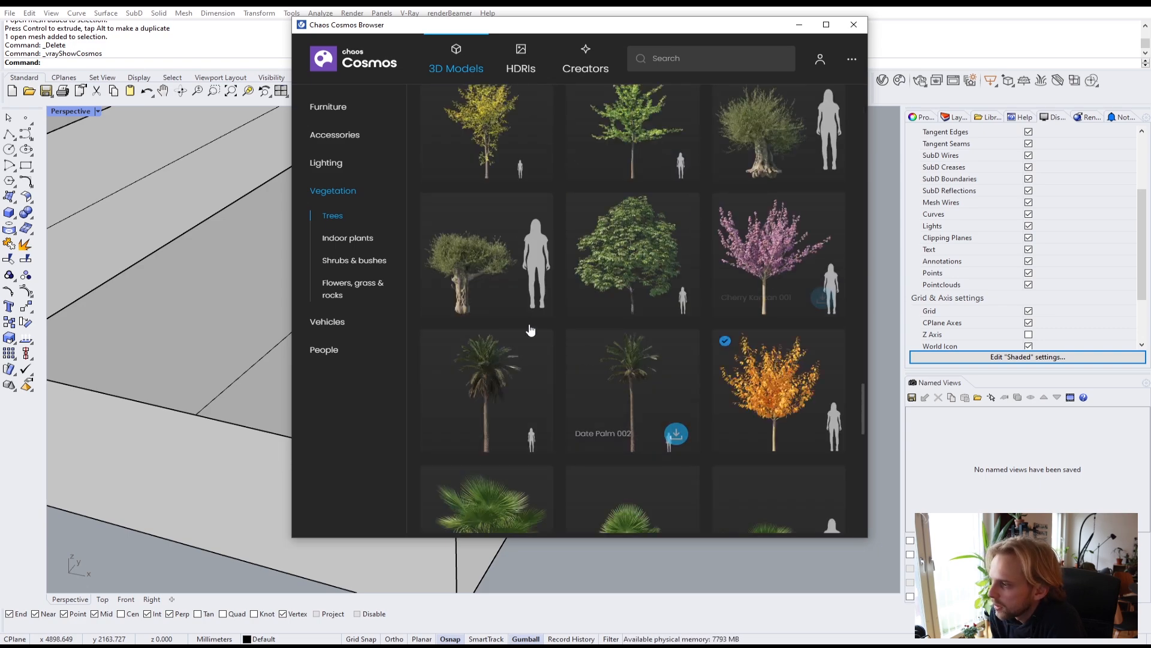
scroll(734, 397, down, 3)
scroll(826, 301, up, 3)
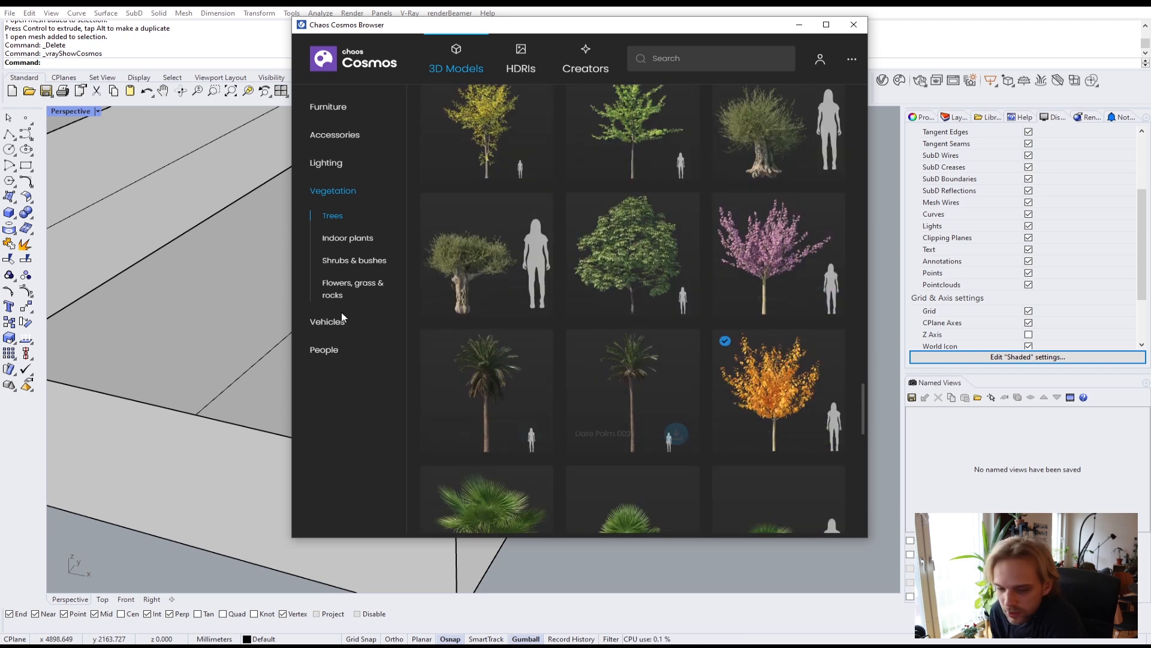
View the Indoor plants and Shrubs & bushes models in the Vegetation category
click(351, 242)
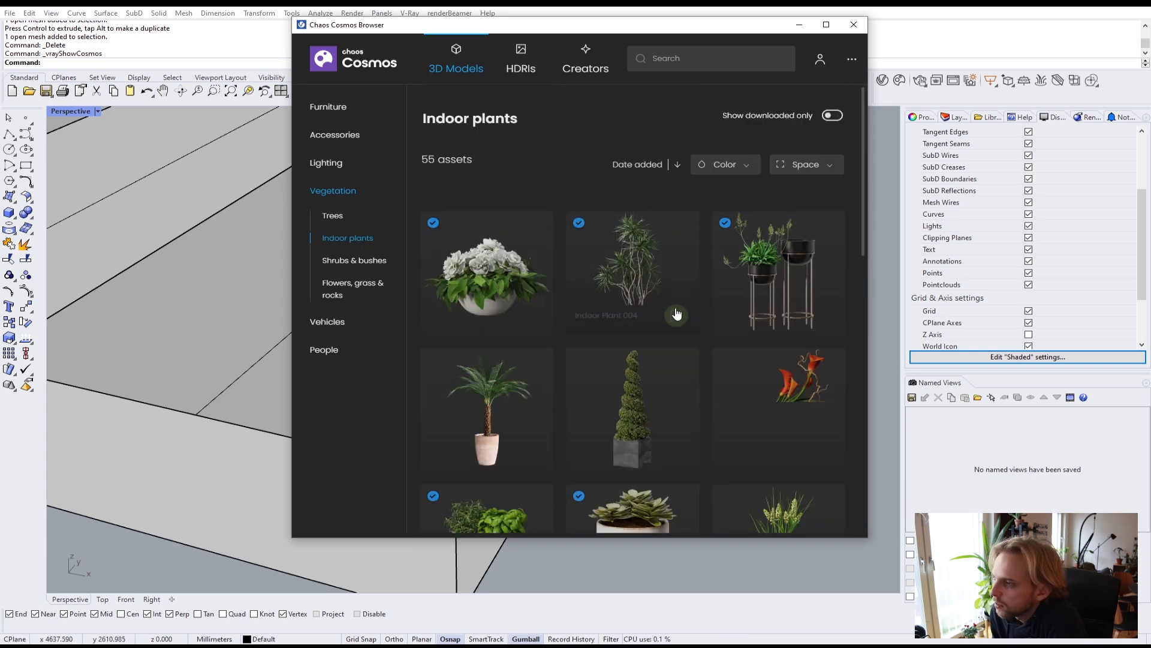
scroll(733, 354, down, 4)
scroll(763, 358, down, 4)
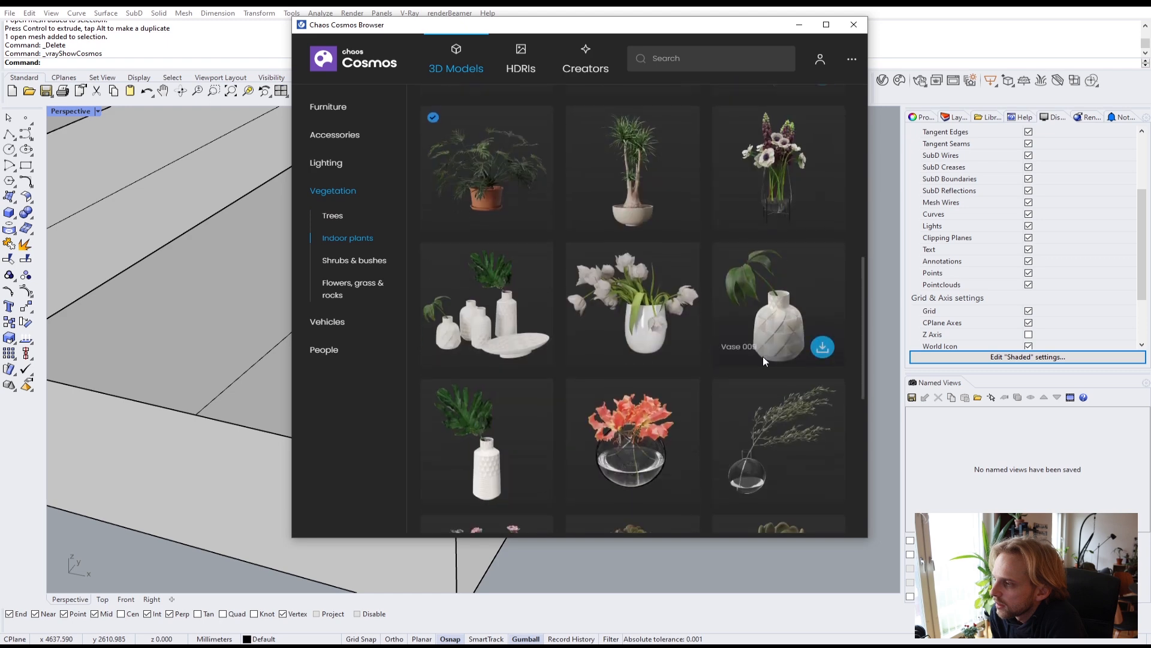
click(354, 261)
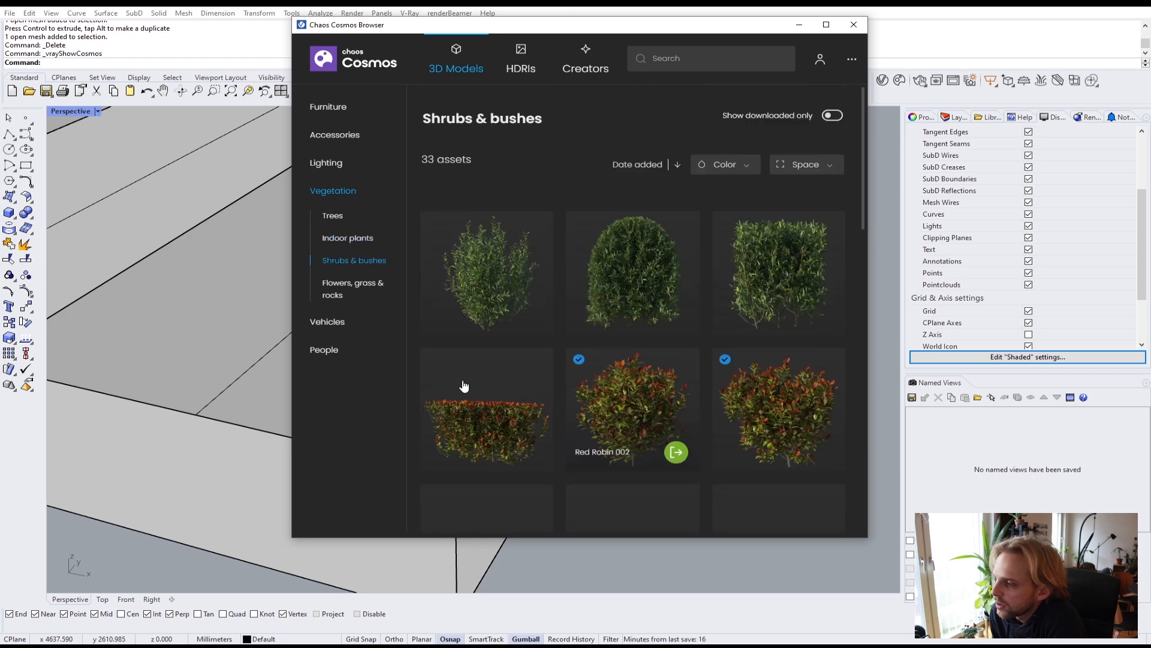
Look through the Flowers, grass & rocks models in the Vegetation category
click(332, 287)
scroll(624, 395, down, 1)
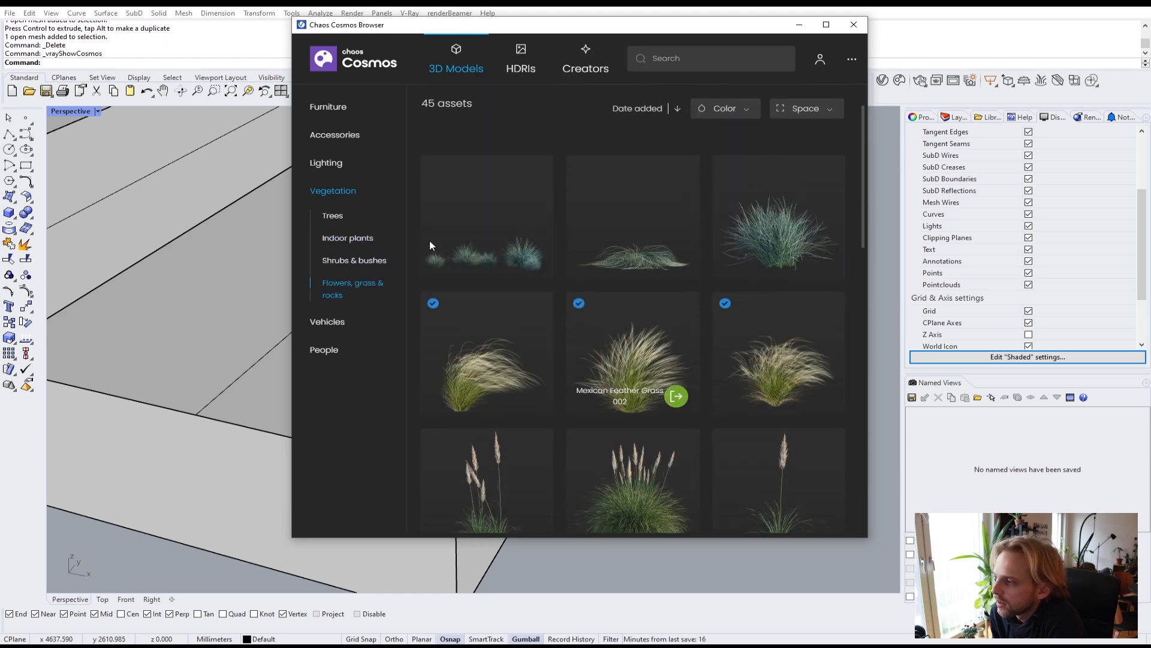
scroll(511, 410, down, 10)
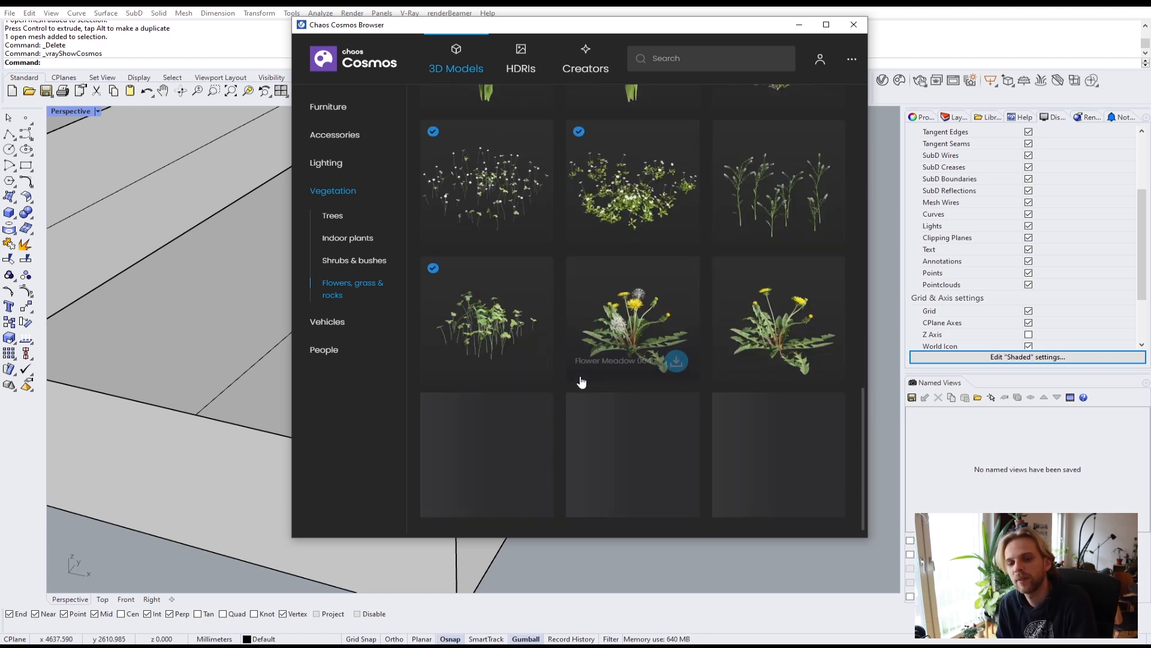
scroll(581, 378, down, 3)
scroll(558, 366, down, 1)
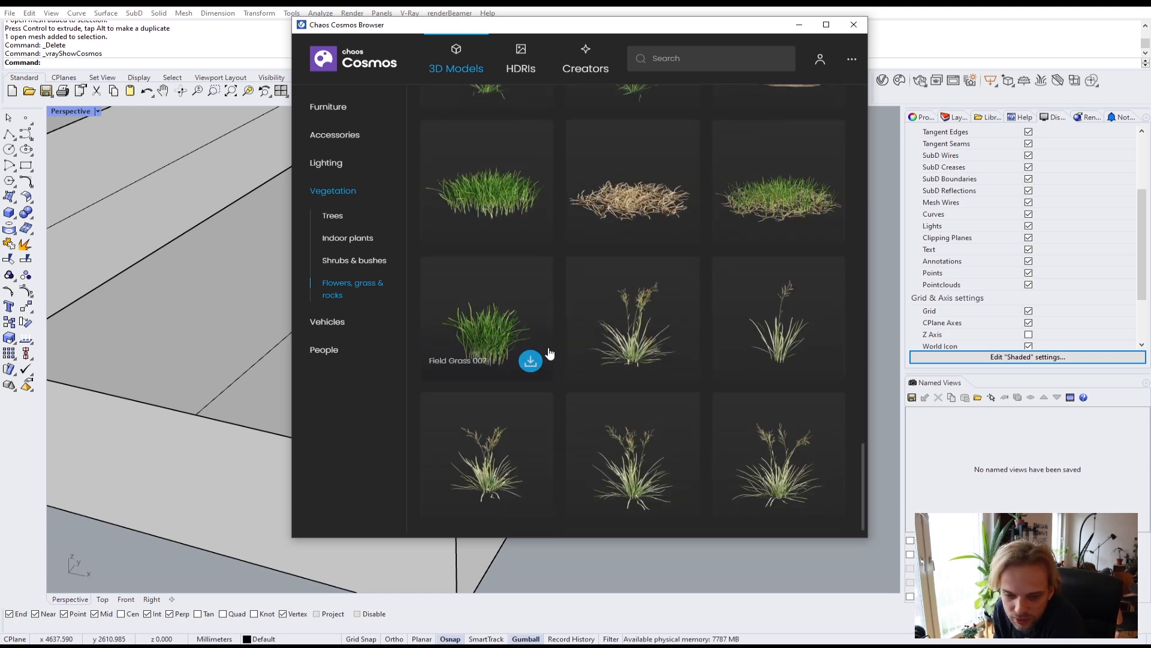
Open the Vehicles category and look through its models
click(327, 322)
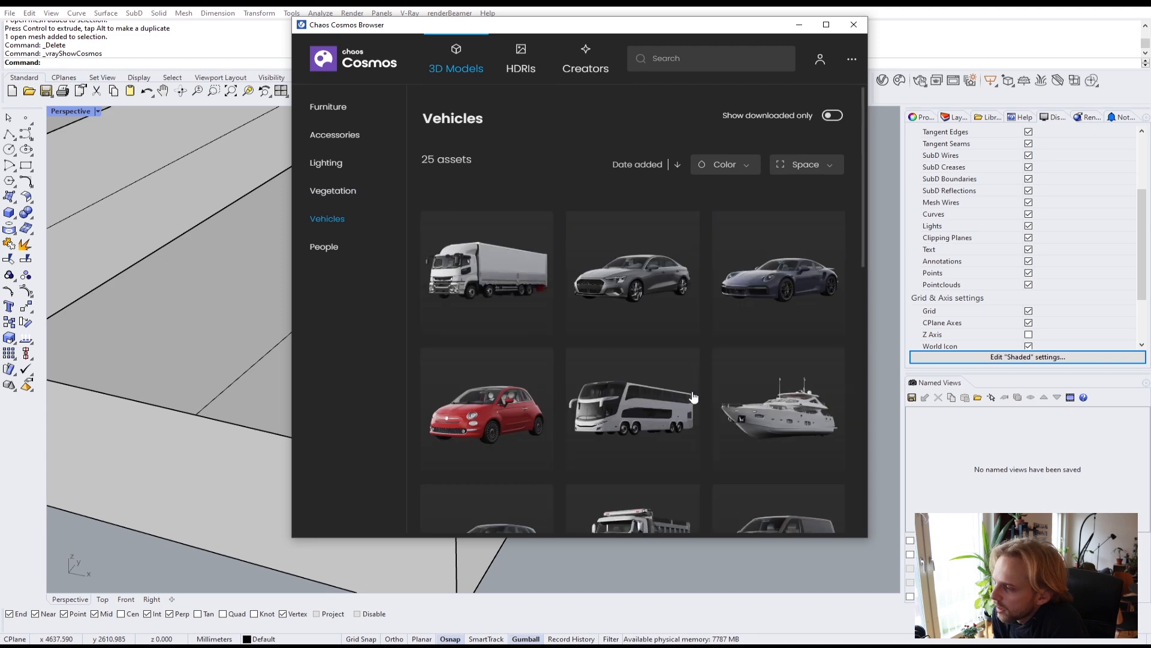
scroll(646, 367, down, 10)
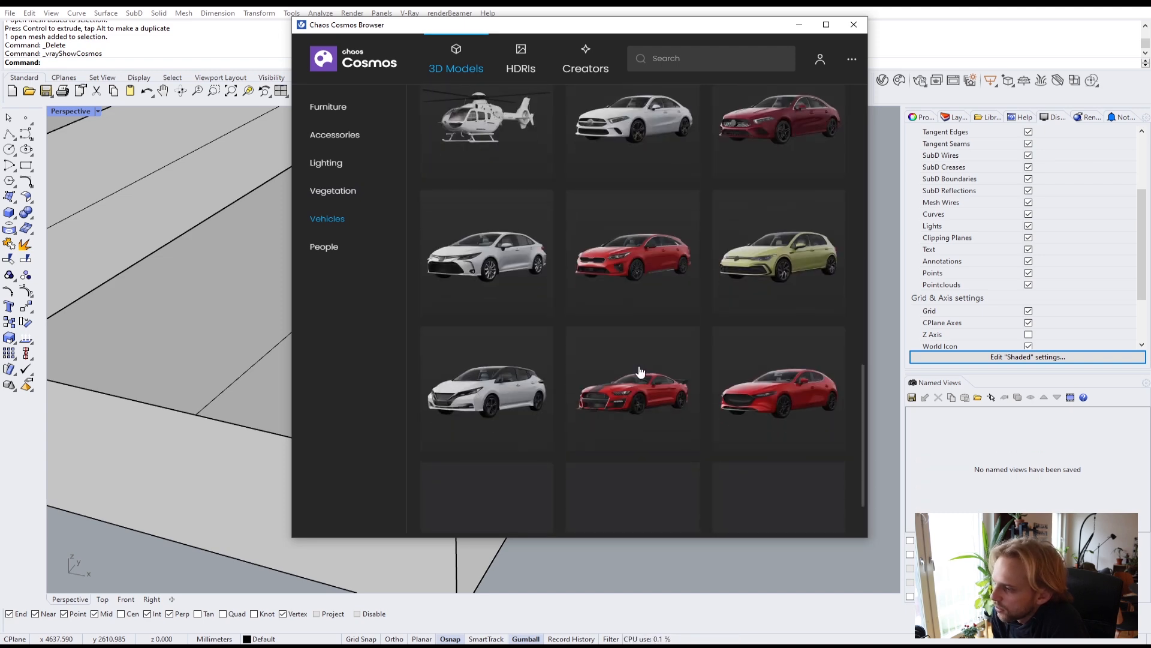
scroll(563, 349, down, 1)
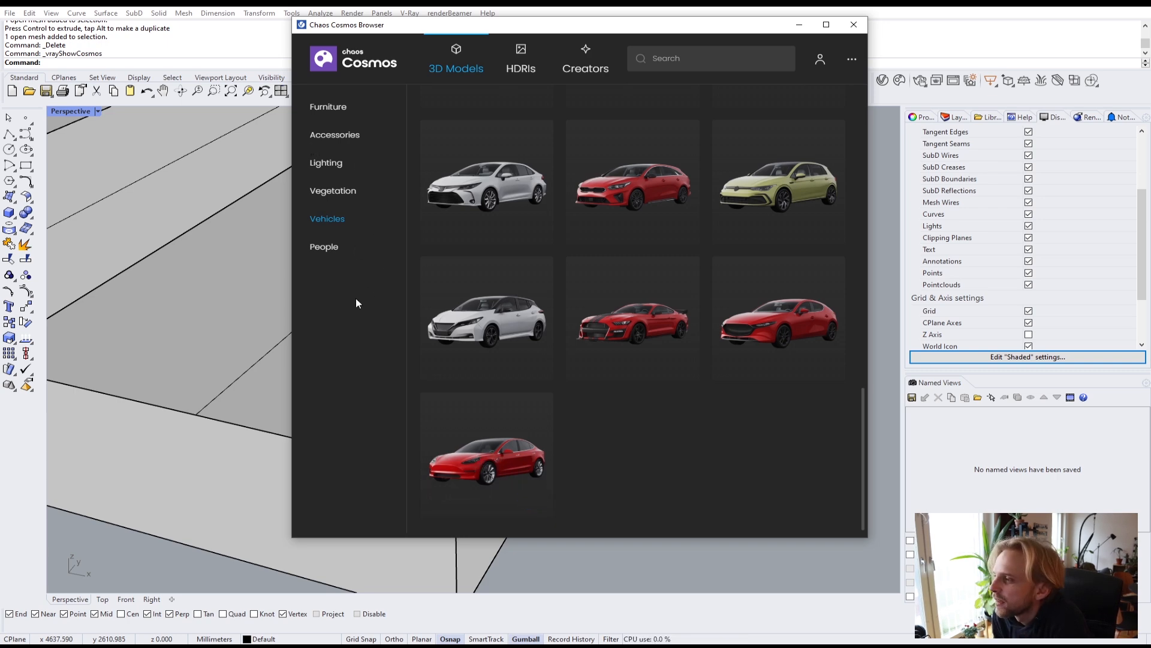
scroll(600, 270, up, 5)
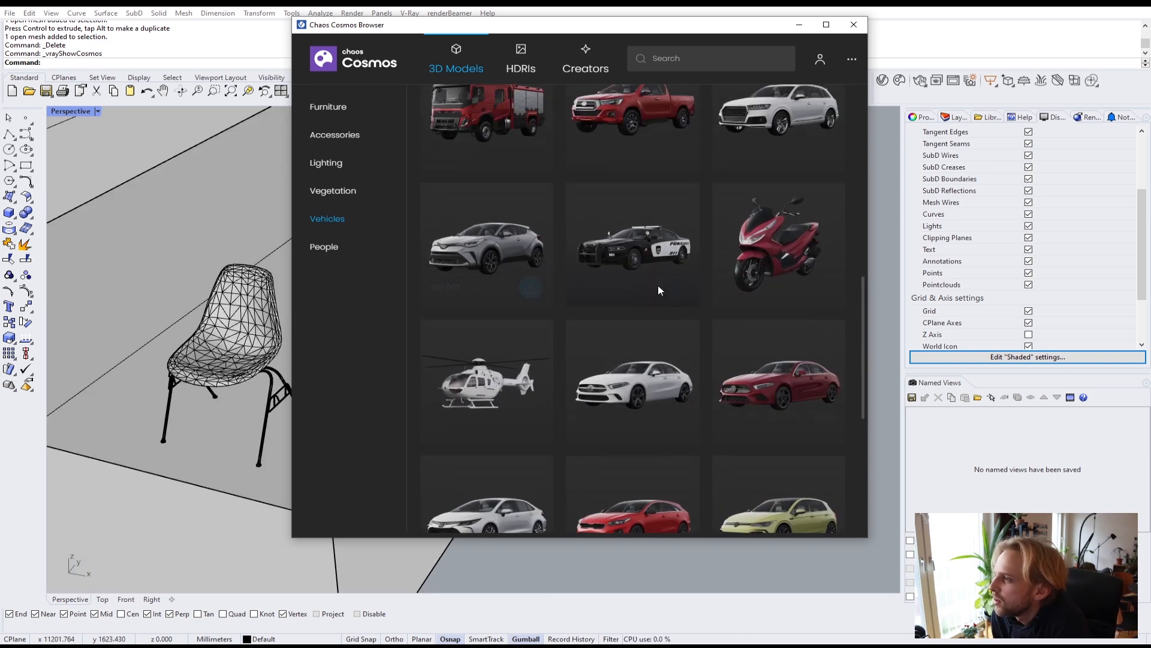
Open the People category and look through its posed figures
click(324, 247)
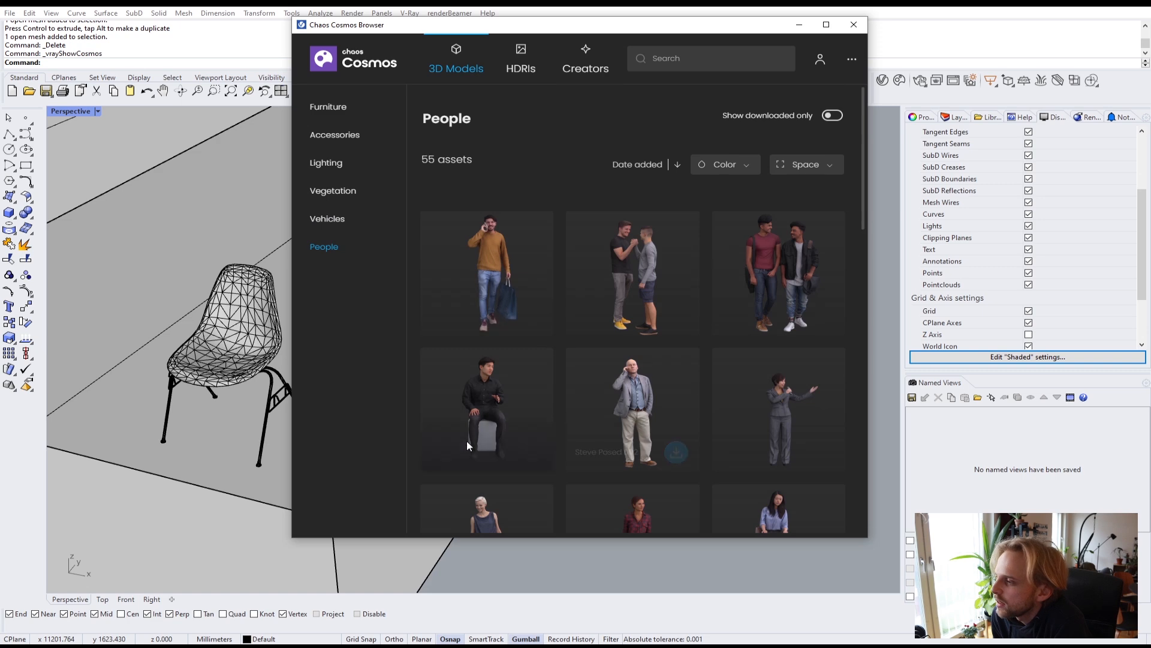
scroll(638, 420, down, 4)
scroll(641, 426, up, 3)
scroll(640, 425, down, 7)
scroll(640, 425, up, 4)
scroll(640, 424, up, 5)
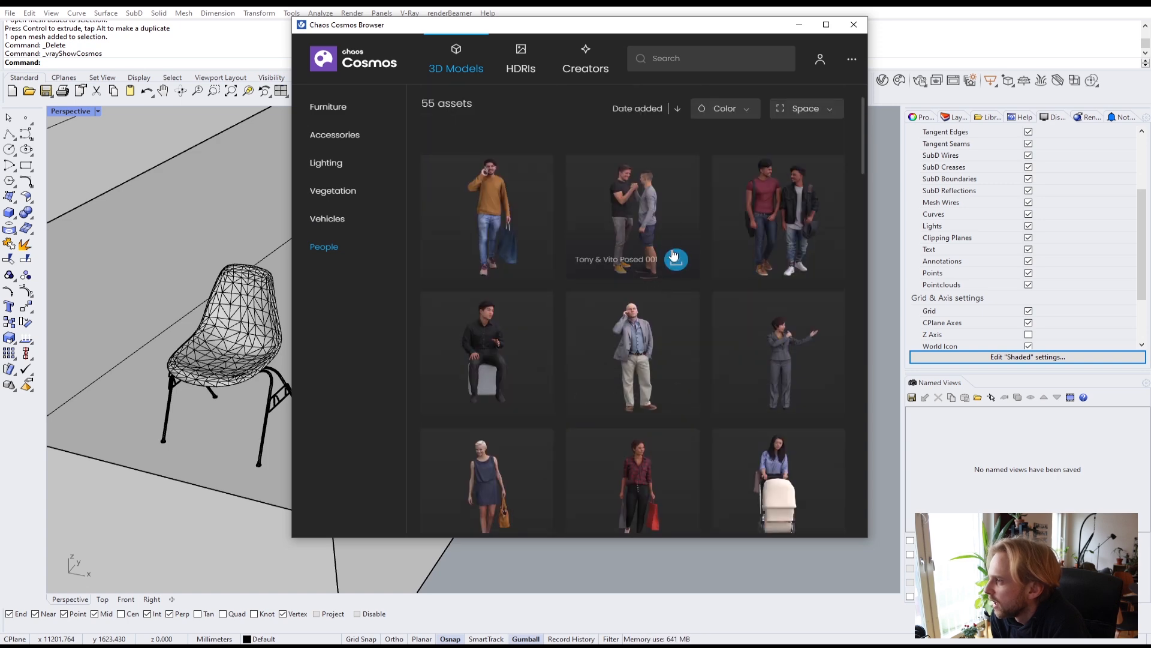
Download the model of two men clasping hands and place one copy at the platform's edge near the chair
click(677, 260)
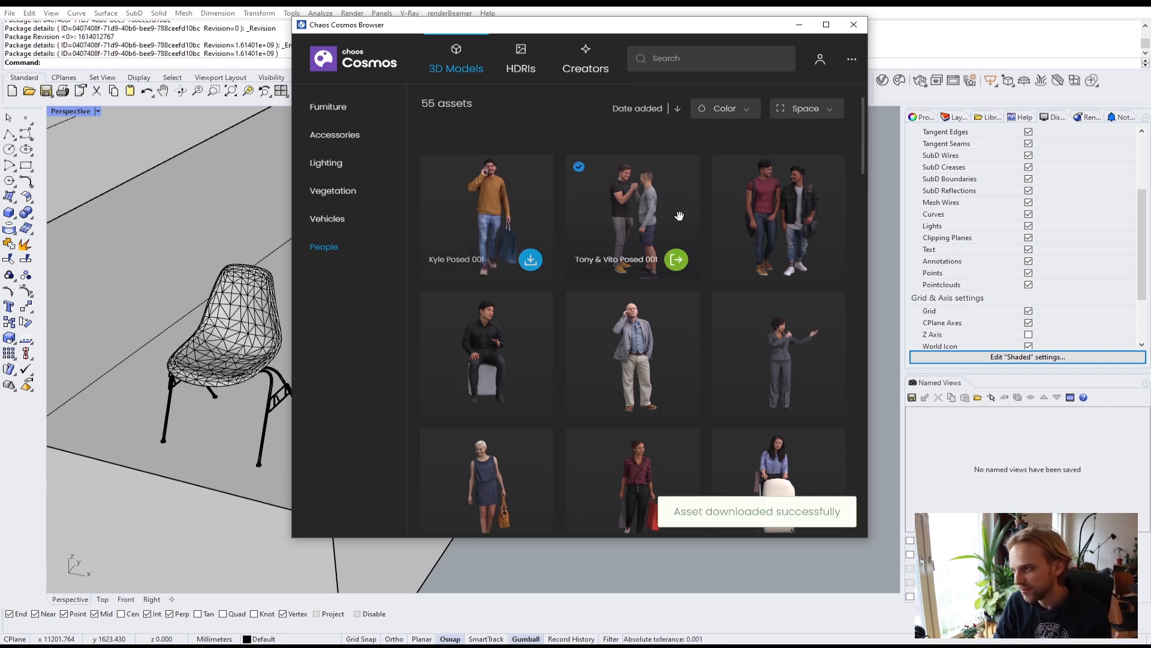
click(676, 259)
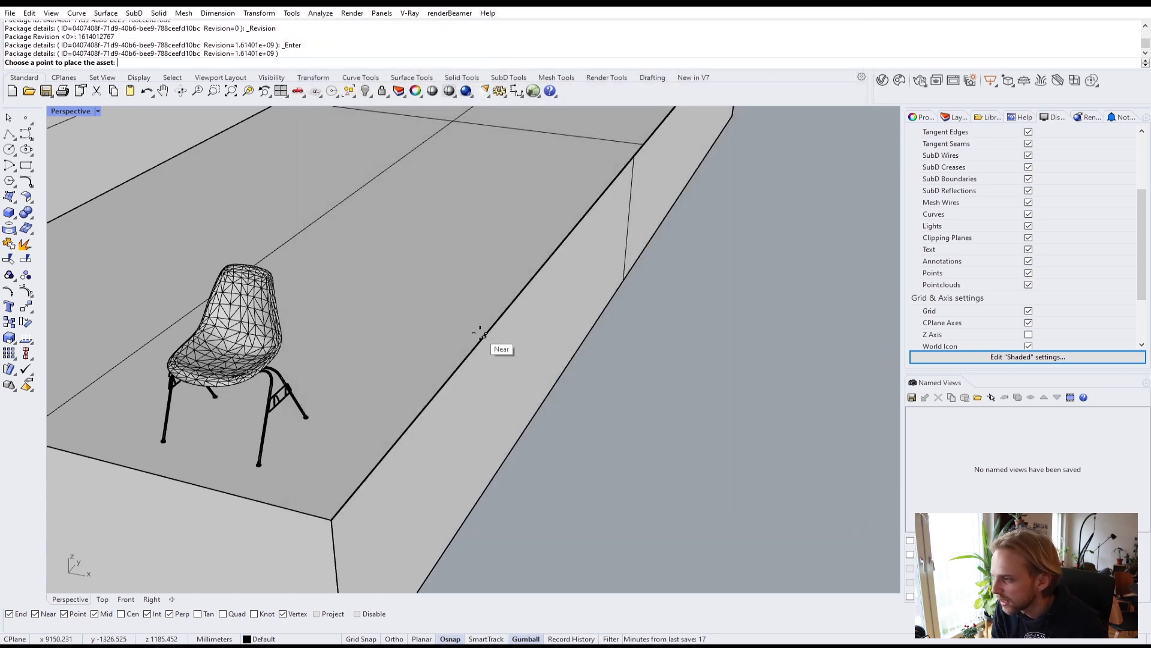
click(500, 344)
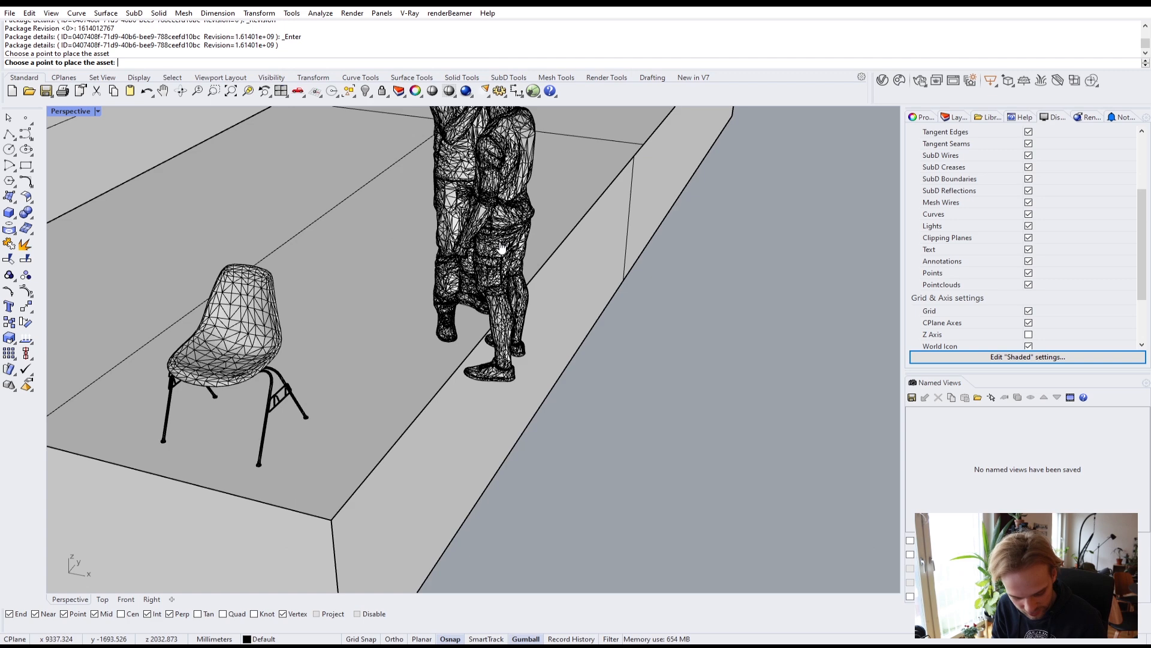
key(Escape)
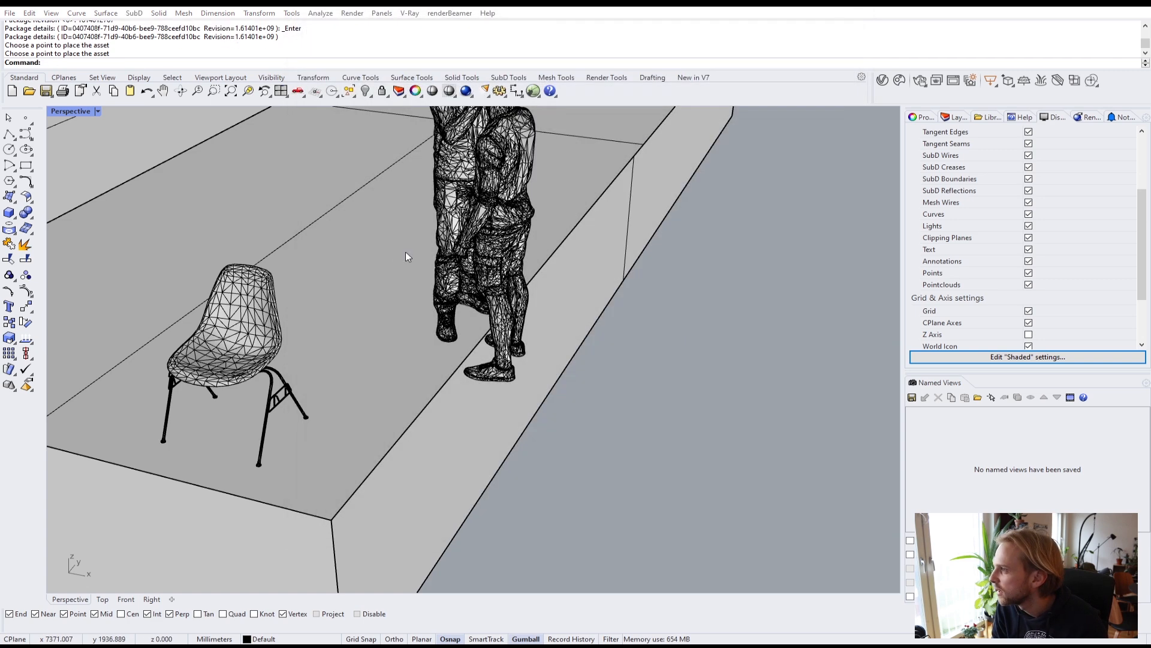
Move the two-men model inward from the platform's edge so it stands on the platform beside the chair
click(478, 228)
right_drag(478, 228, 455, 213)
drag(456, 212, 300, 216)
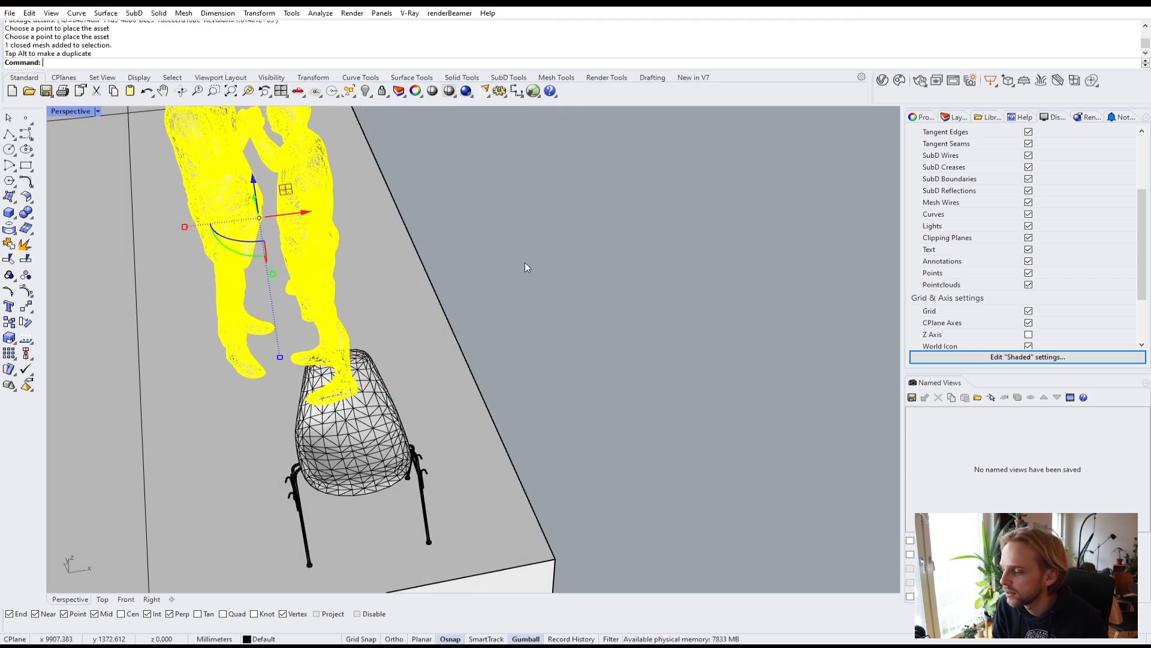
right_drag(442, 248, 553, 276)
key(Escape)
right_drag(530, 231, 567, 370)
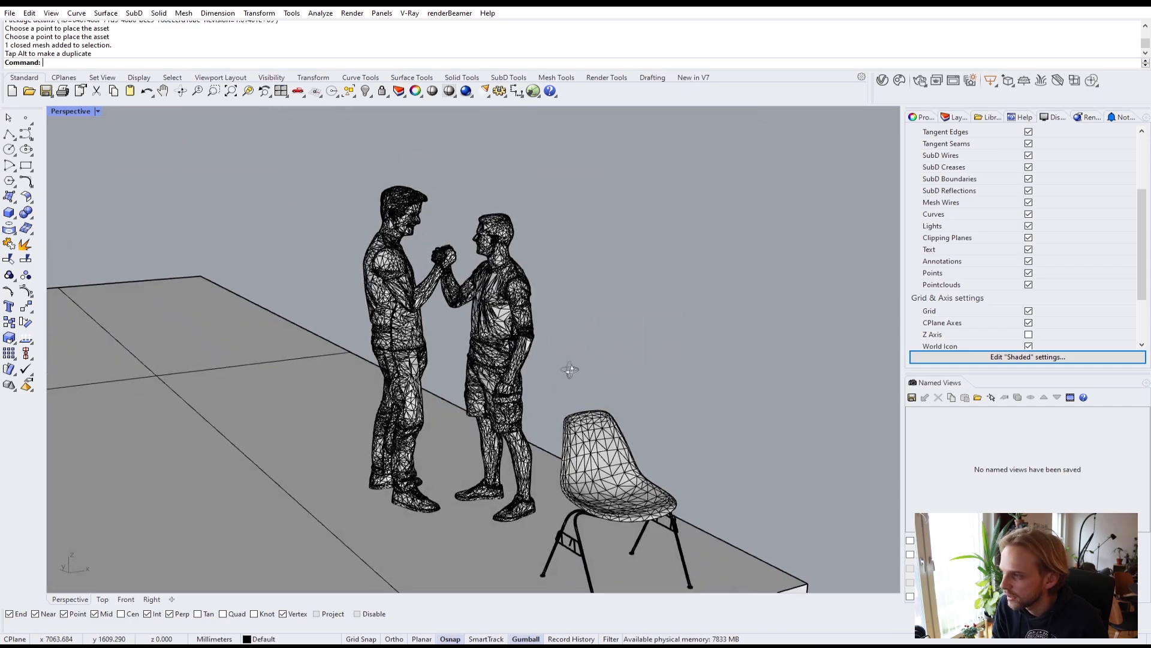
Render a close-up of the two men with V-Ray, then stop the render and close the frame buffer
scroll(462, 268, up, 4)
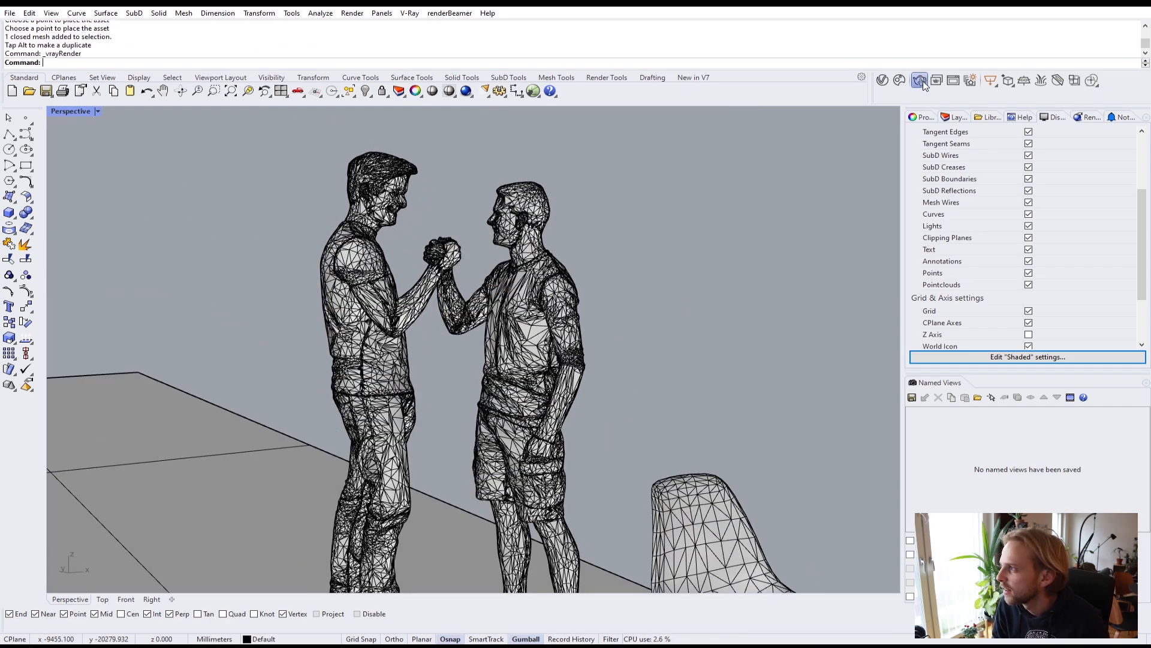
click(921, 82)
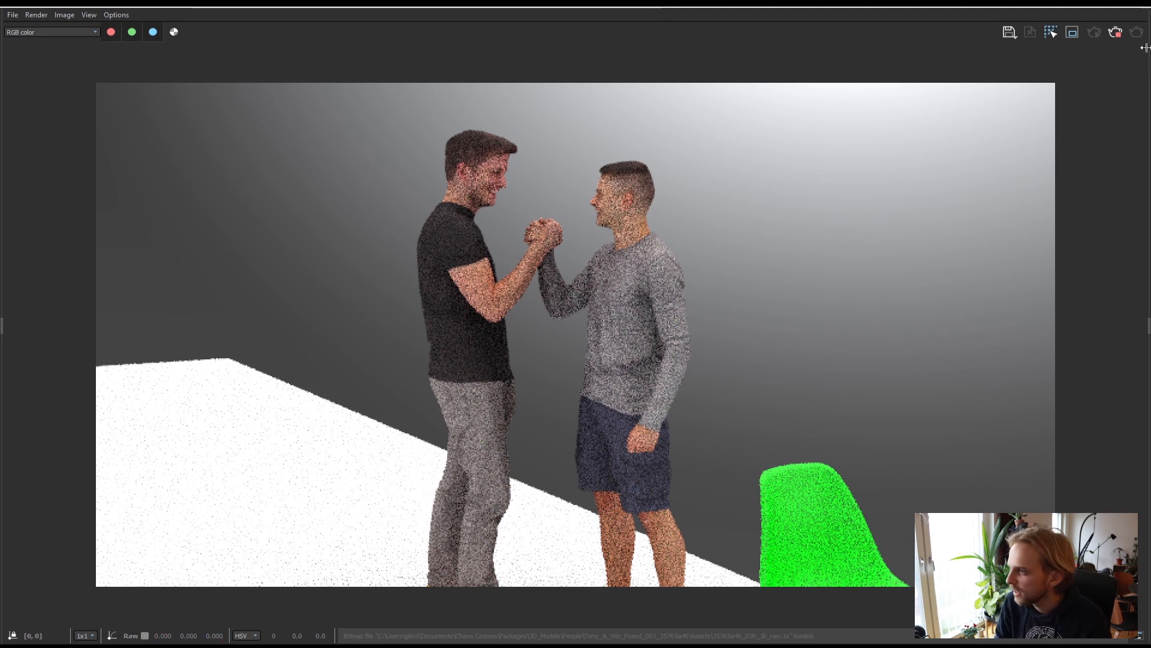
click(1119, 34)
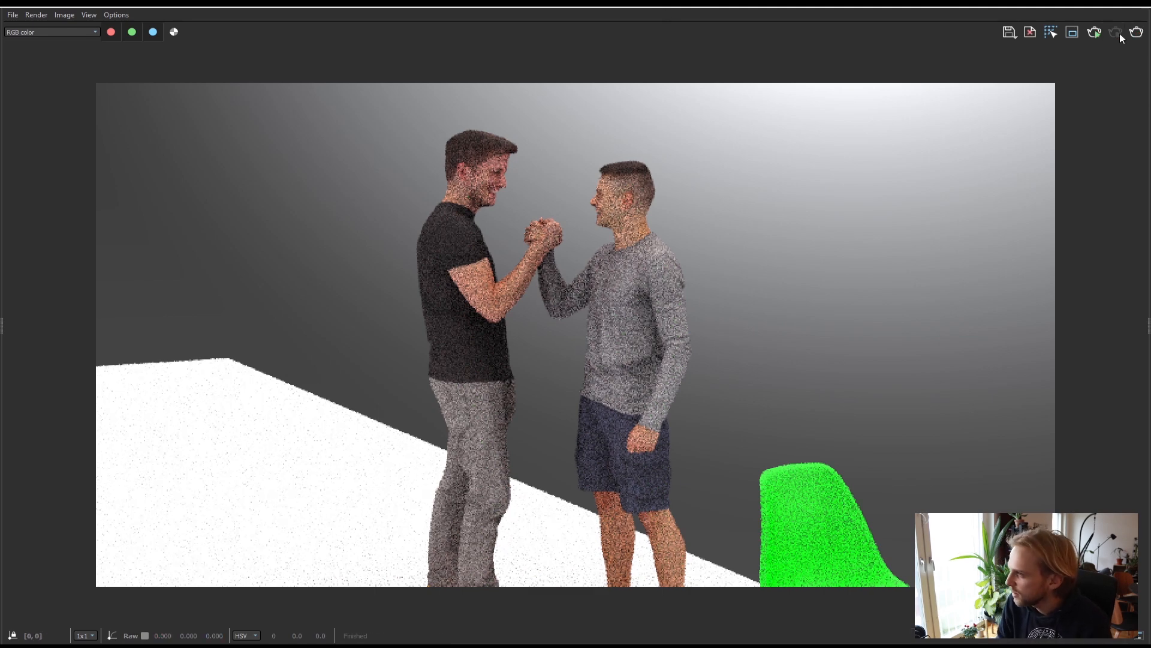
click(1137, 8)
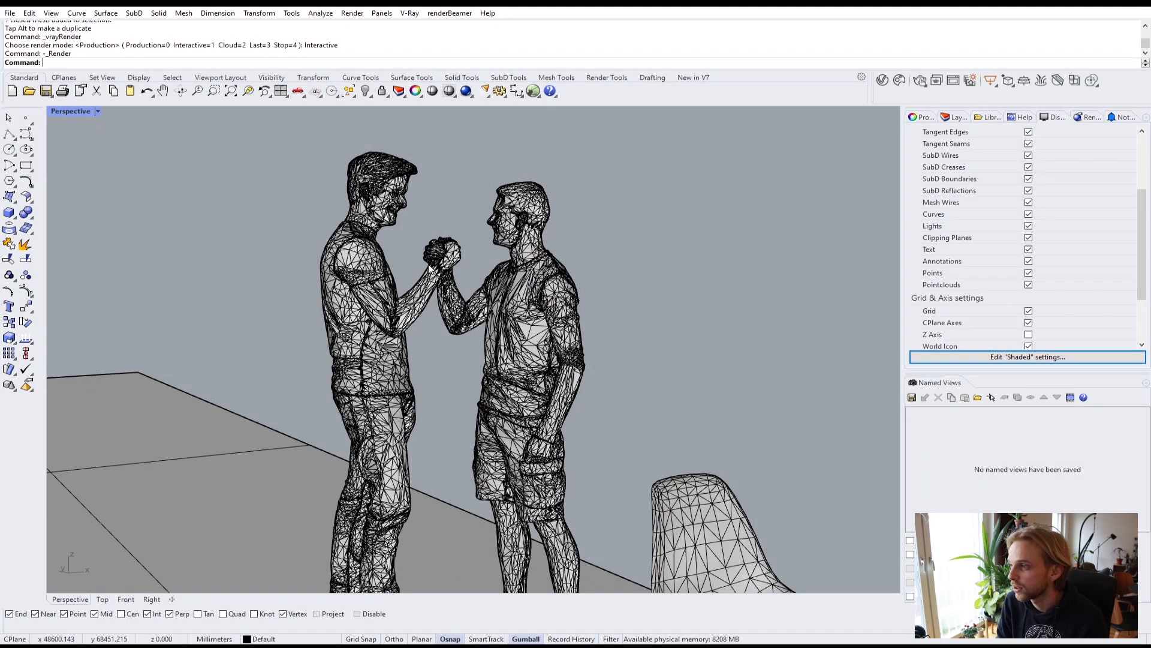
Import the Sunset 025 HDRI from the Evening category of the Cosmos HDRIs and close the browser
click(890, 83)
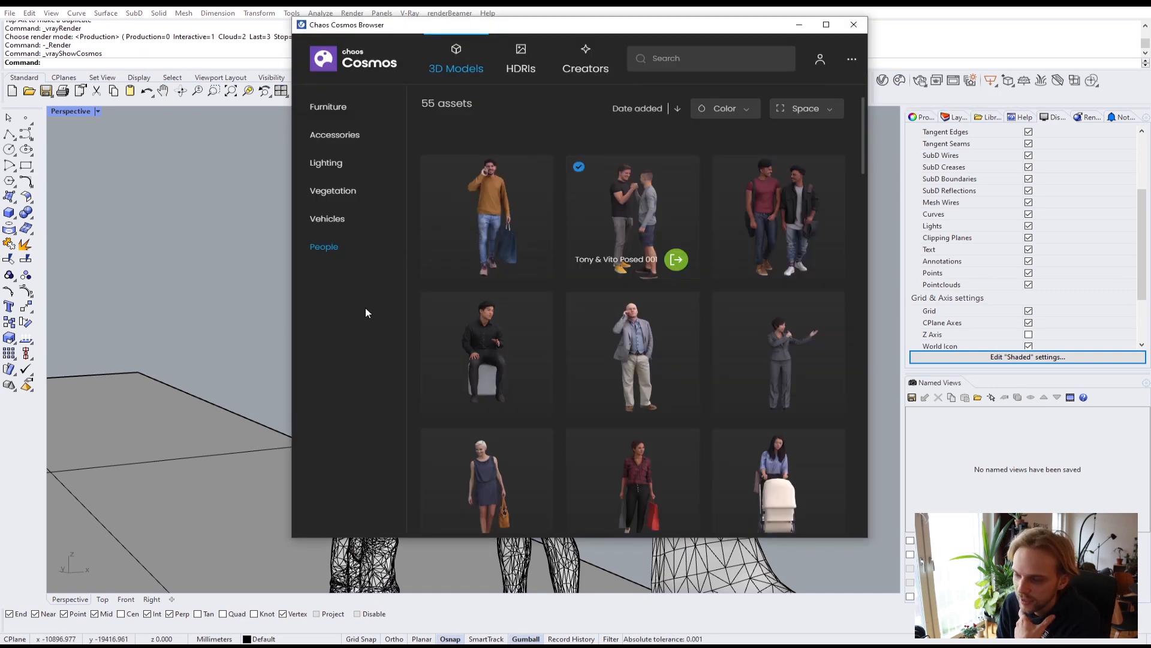
click(521, 57)
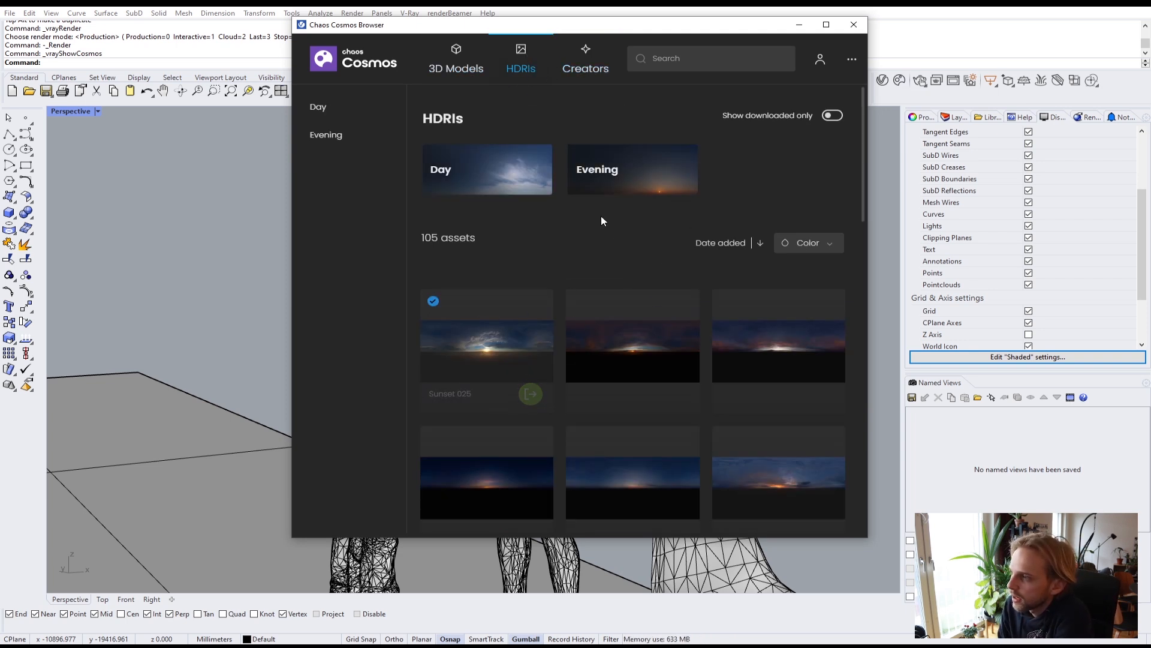
scroll(599, 278, down, 3)
scroll(599, 282, up, 3)
click(634, 169)
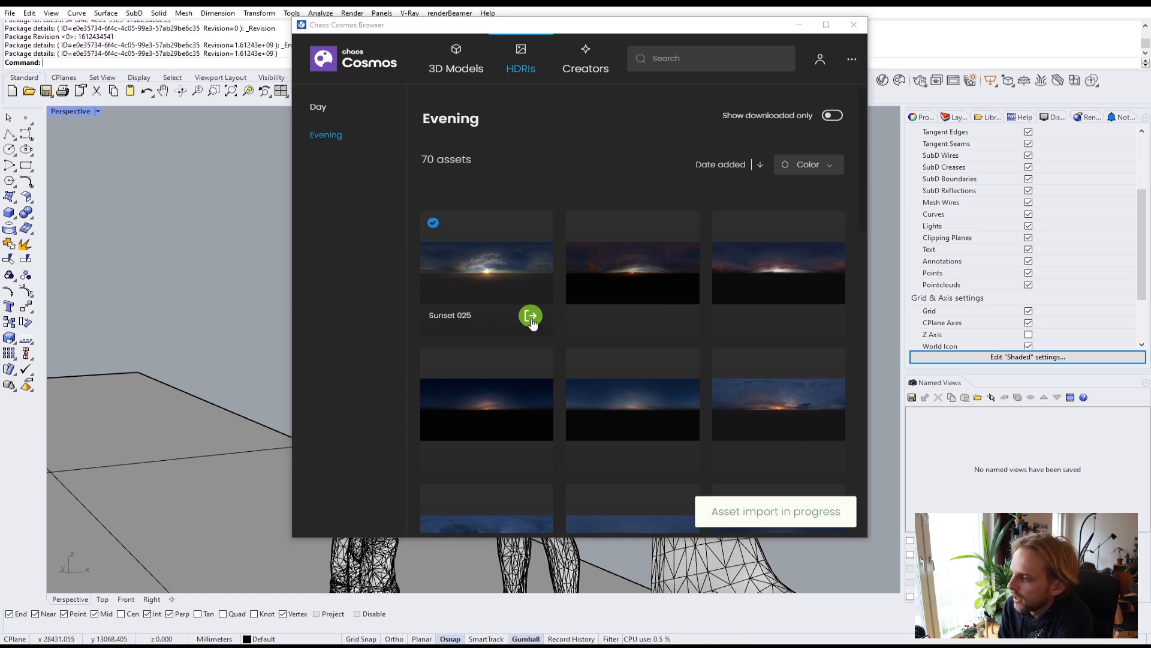
click(853, 24)
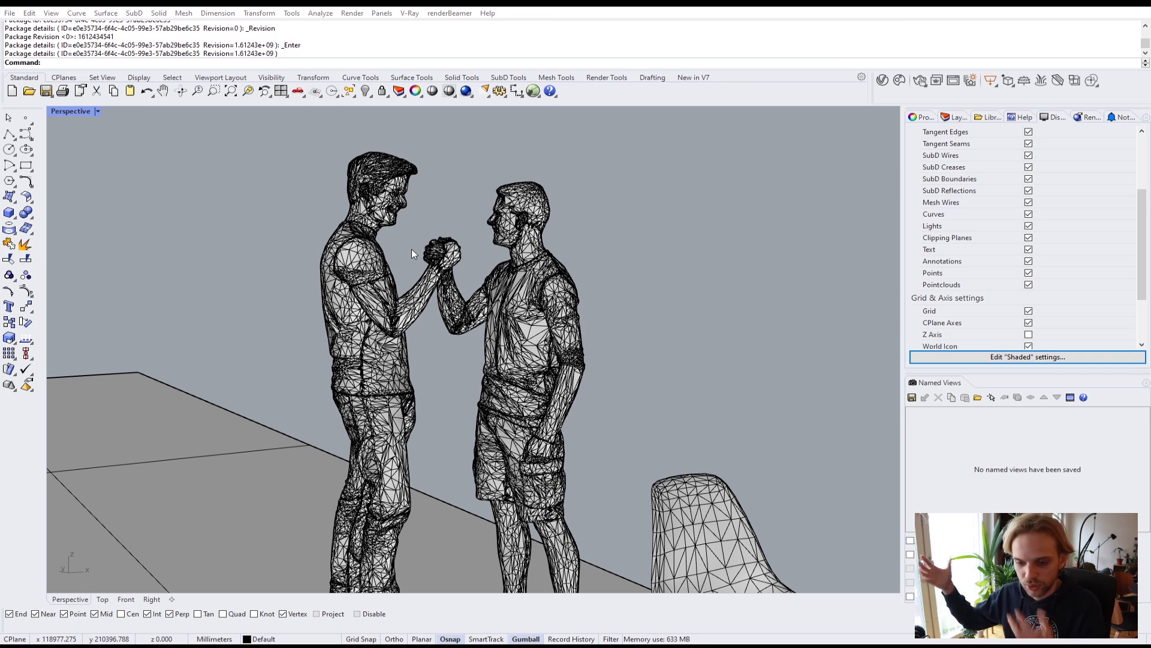
Copy the Sunset 025 texture in the V-Ray Asset Editor
click(882, 82)
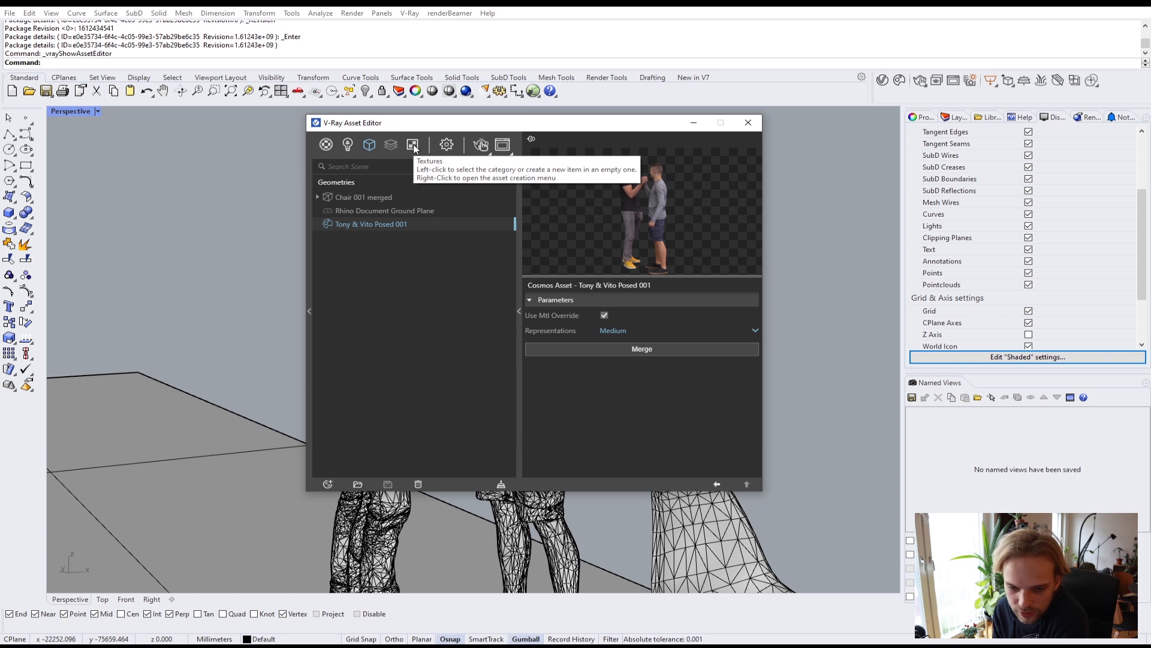
click(414, 146)
click(372, 211)
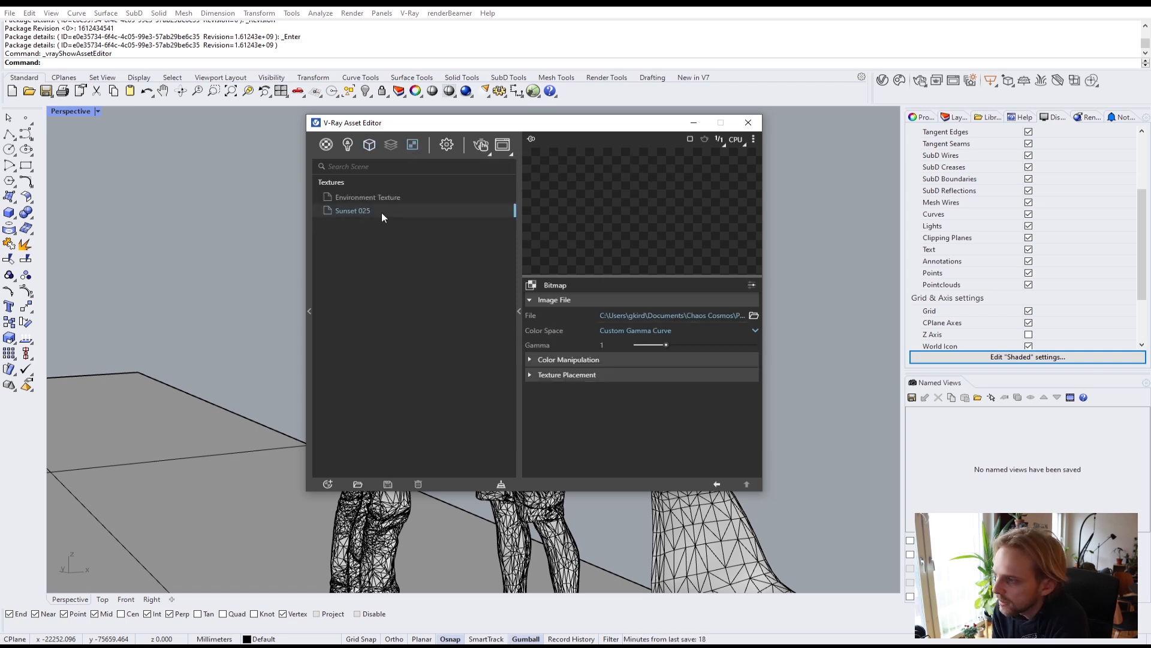
right_click(340, 211)
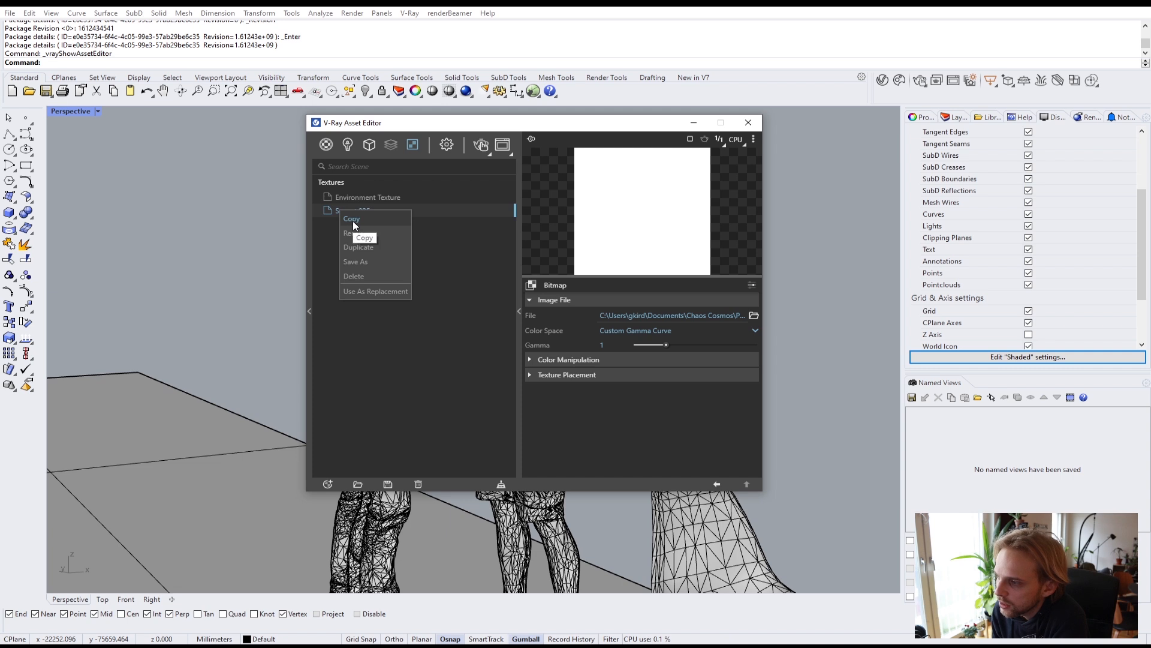
click(352, 219)
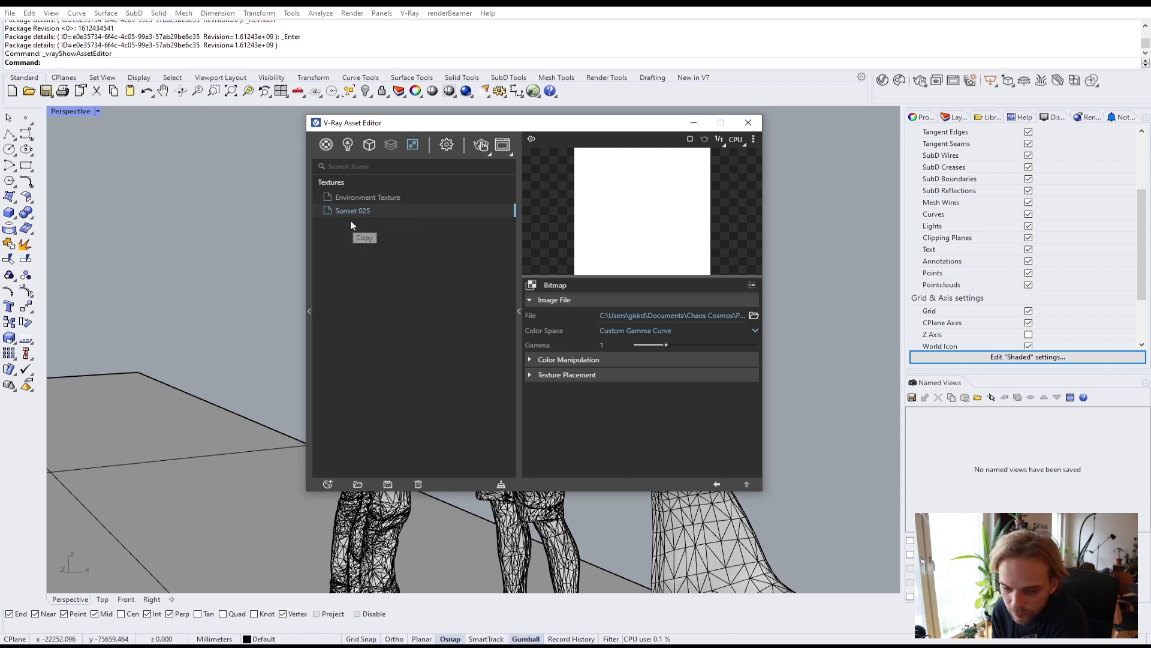
Expand the Environment section of the V-Ray render settings to show the background texture slot
click(450, 146)
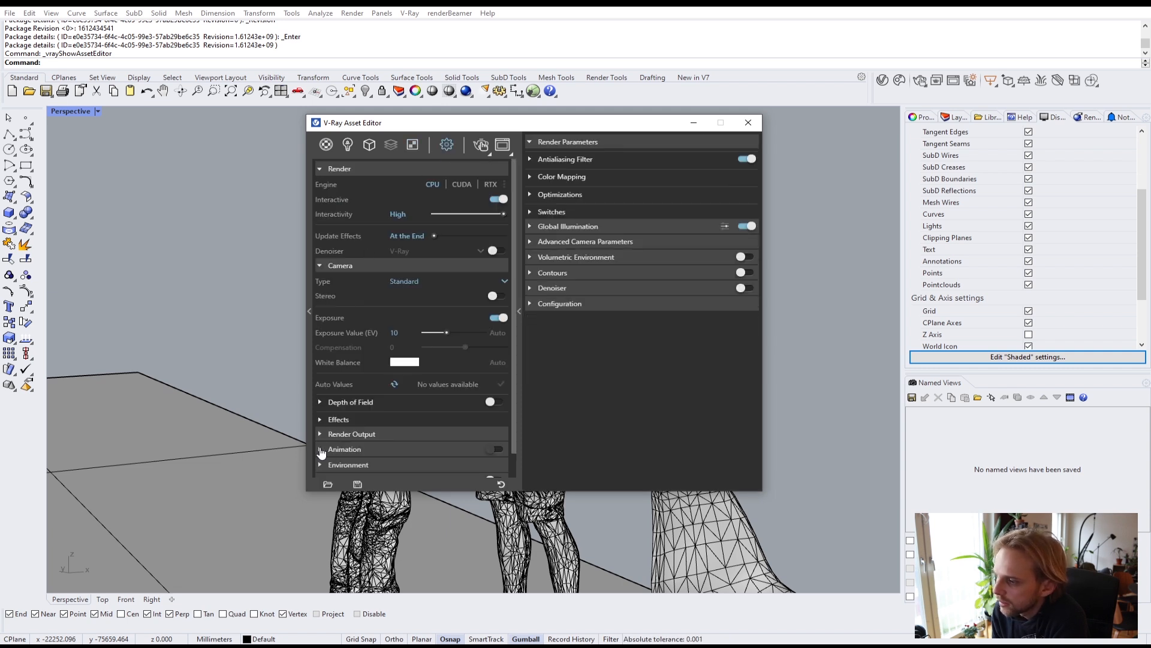
scroll(321, 453, down, 1)
click(340, 438)
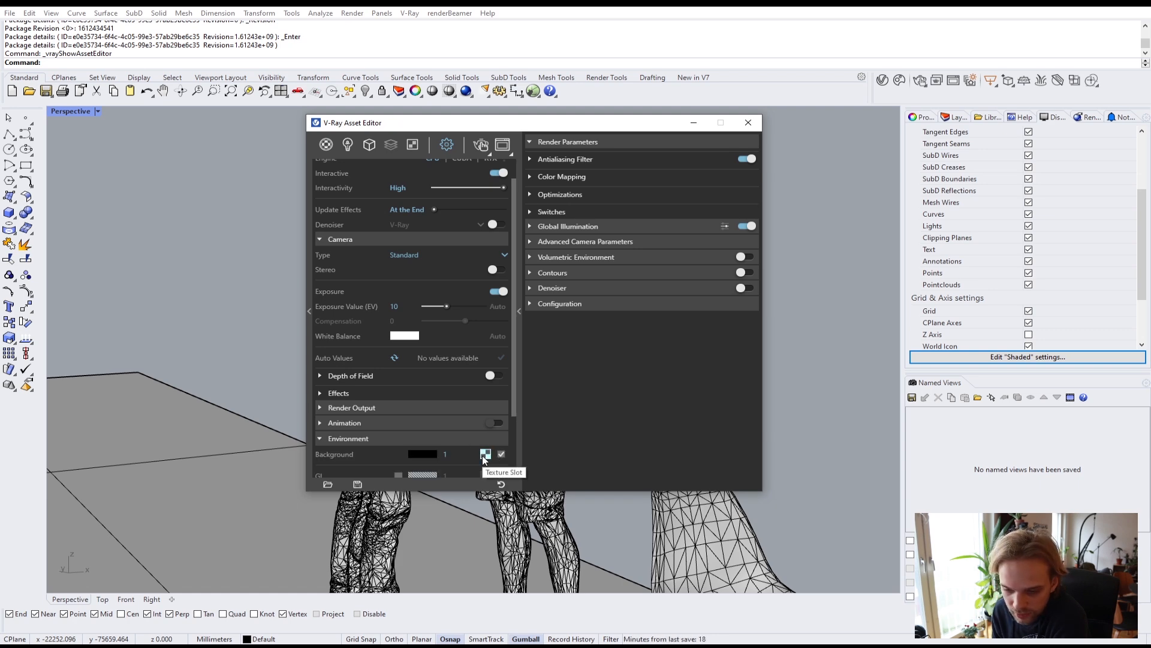
Place a V-Ray dome light at a point on the ground beside the two men, without a texture file, and show its Asset Editor parameters
click(695, 123)
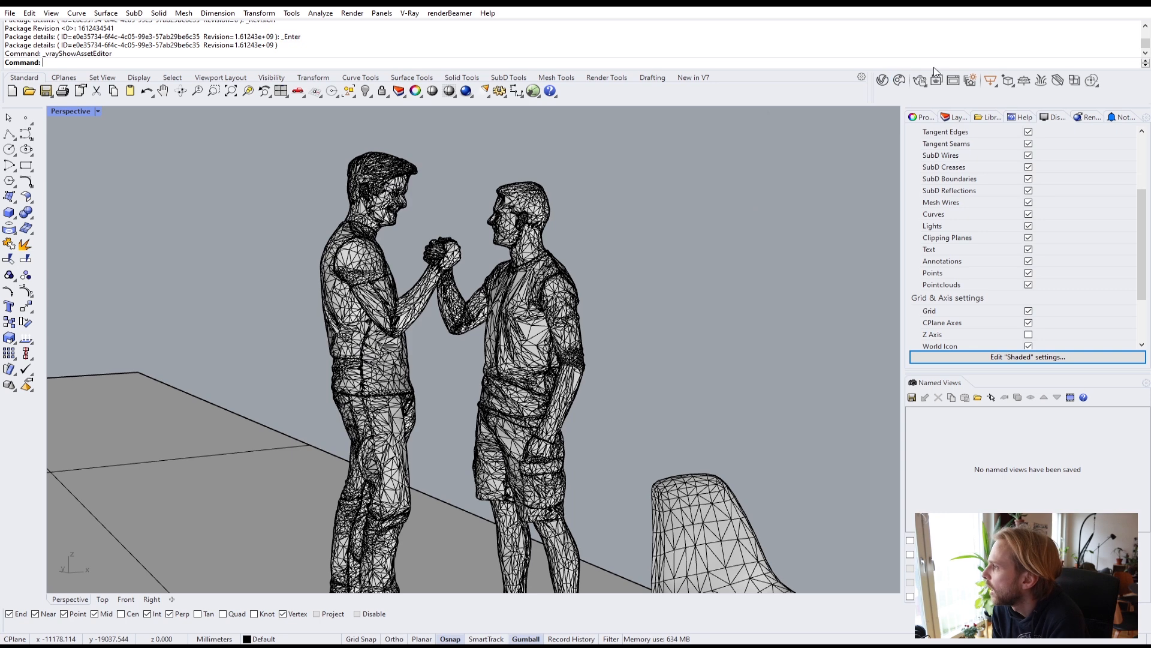
click(995, 85)
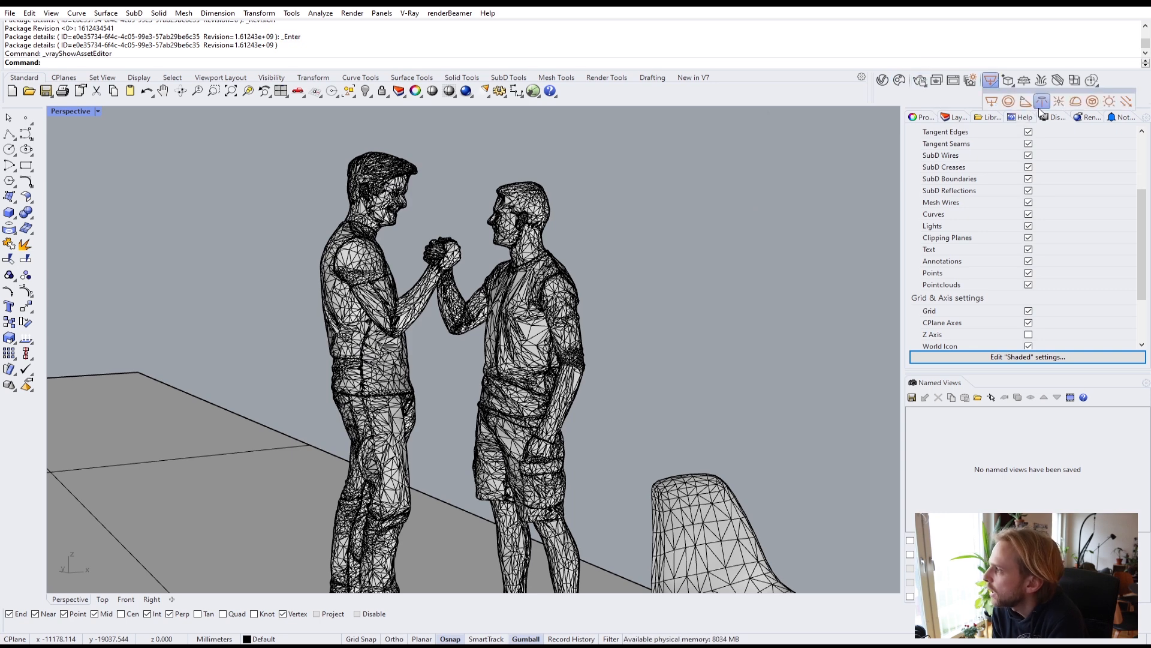
click(1077, 102)
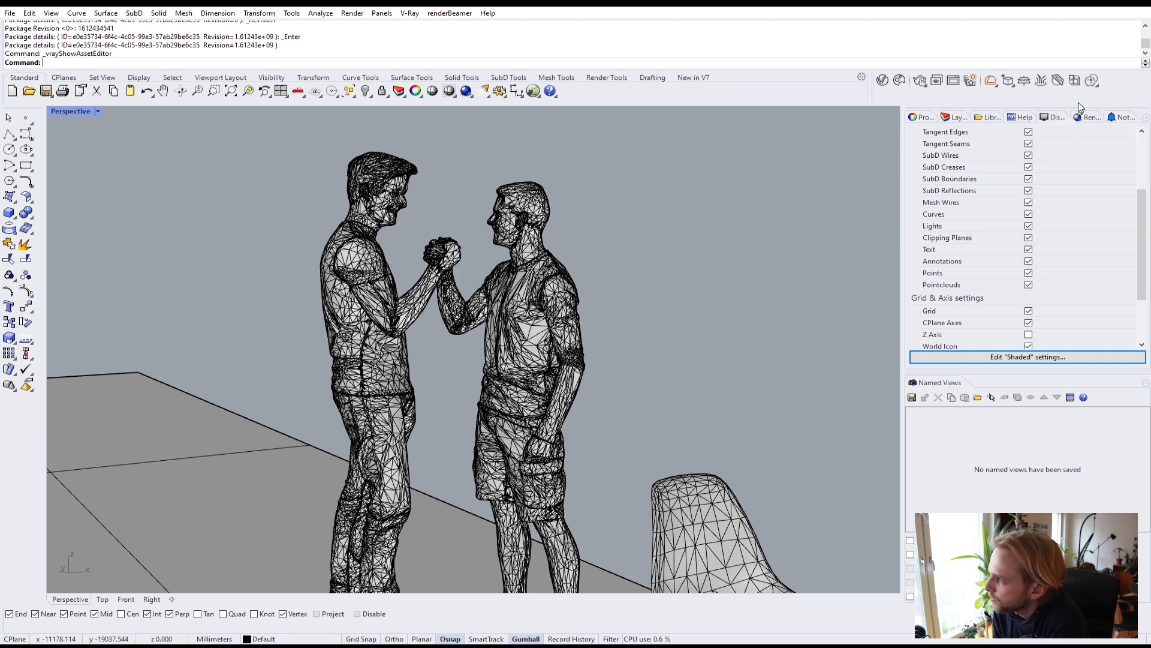
click(265, 428)
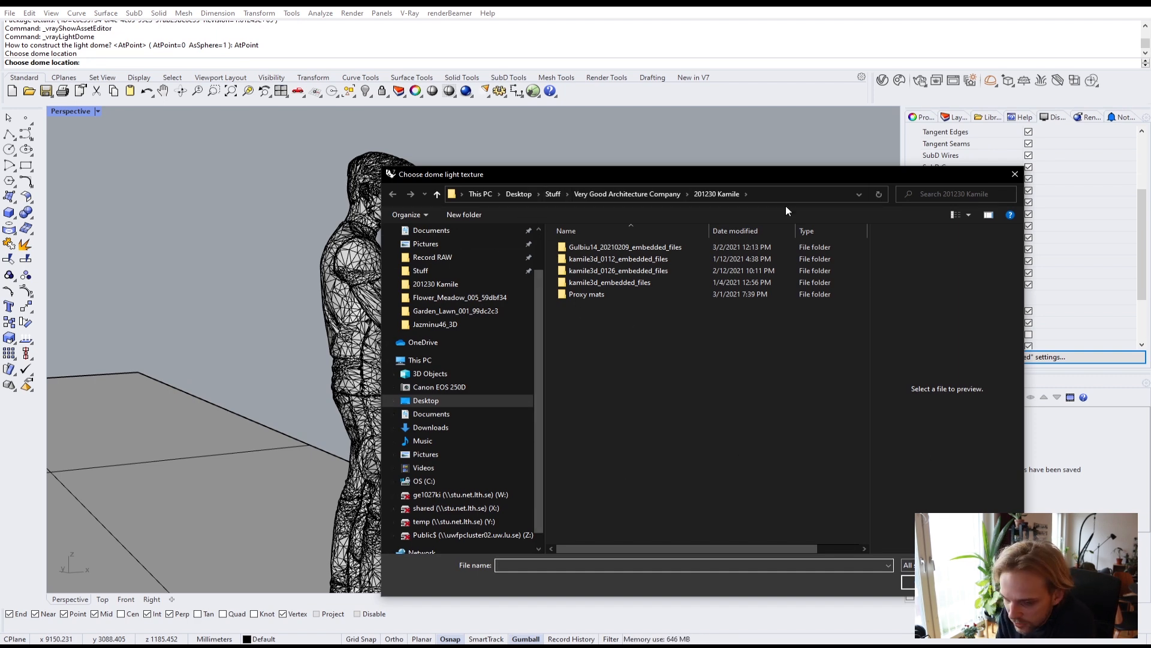
drag(768, 176, 579, 69)
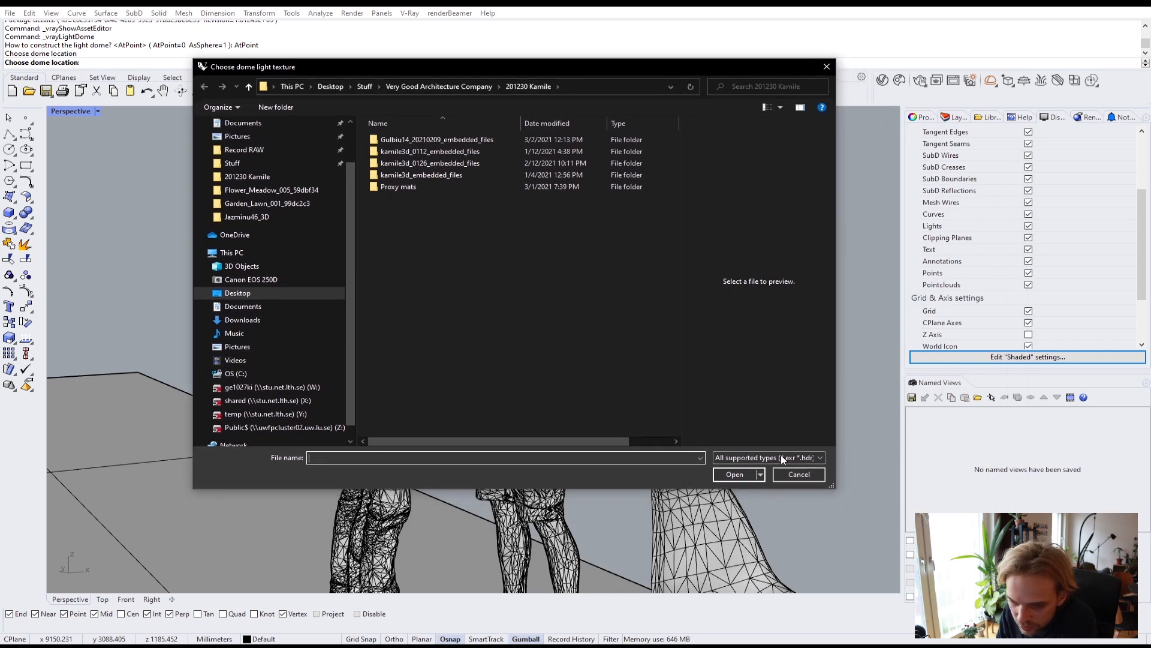
click(809, 477)
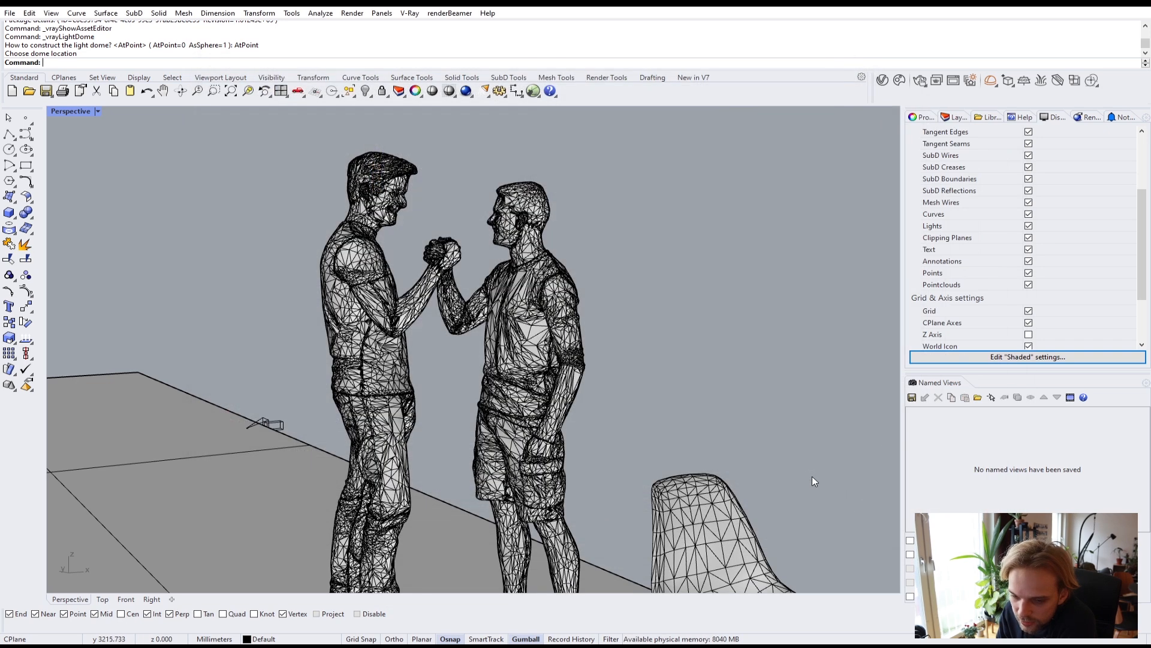
click(280, 428)
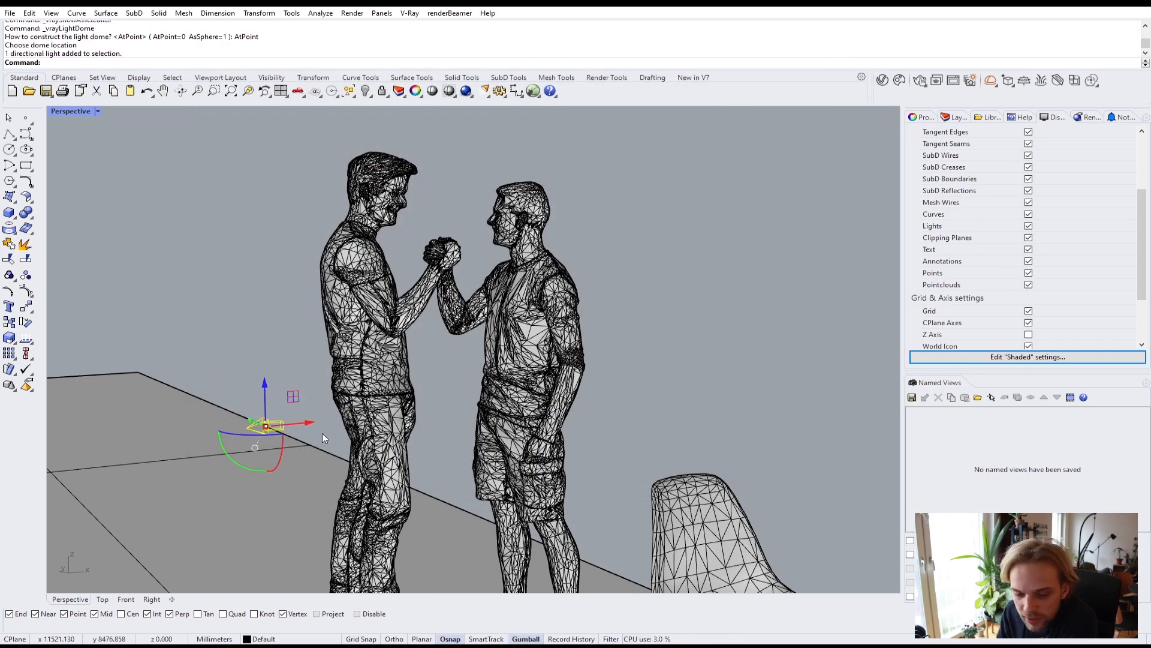
click(883, 81)
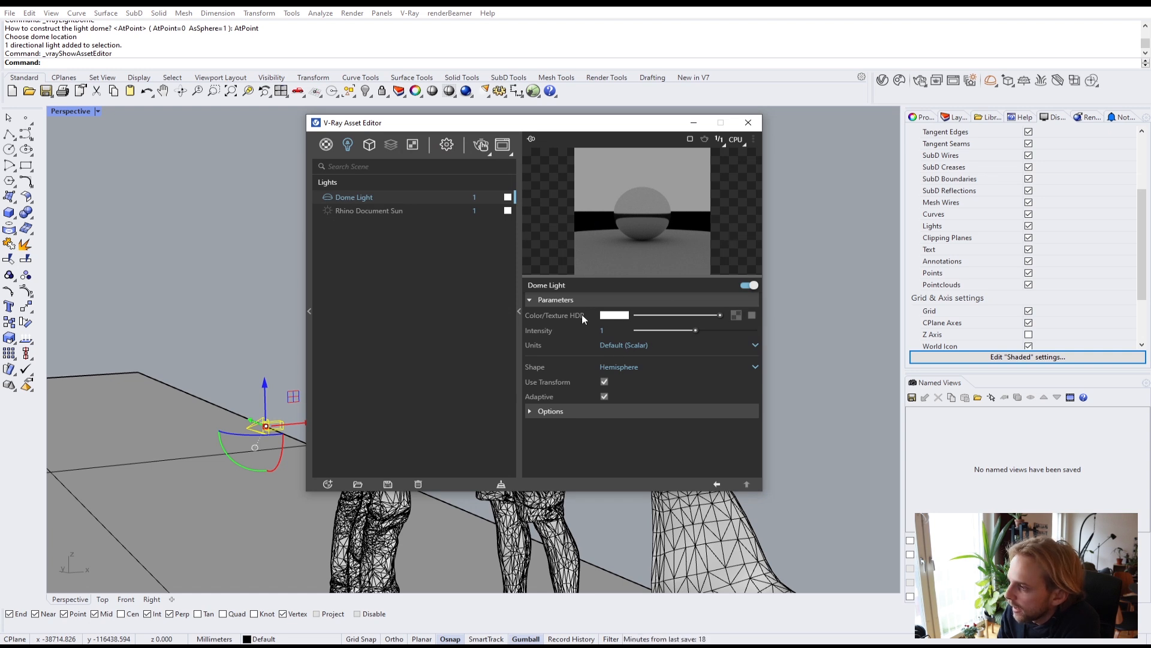
click(413, 144)
click(348, 199)
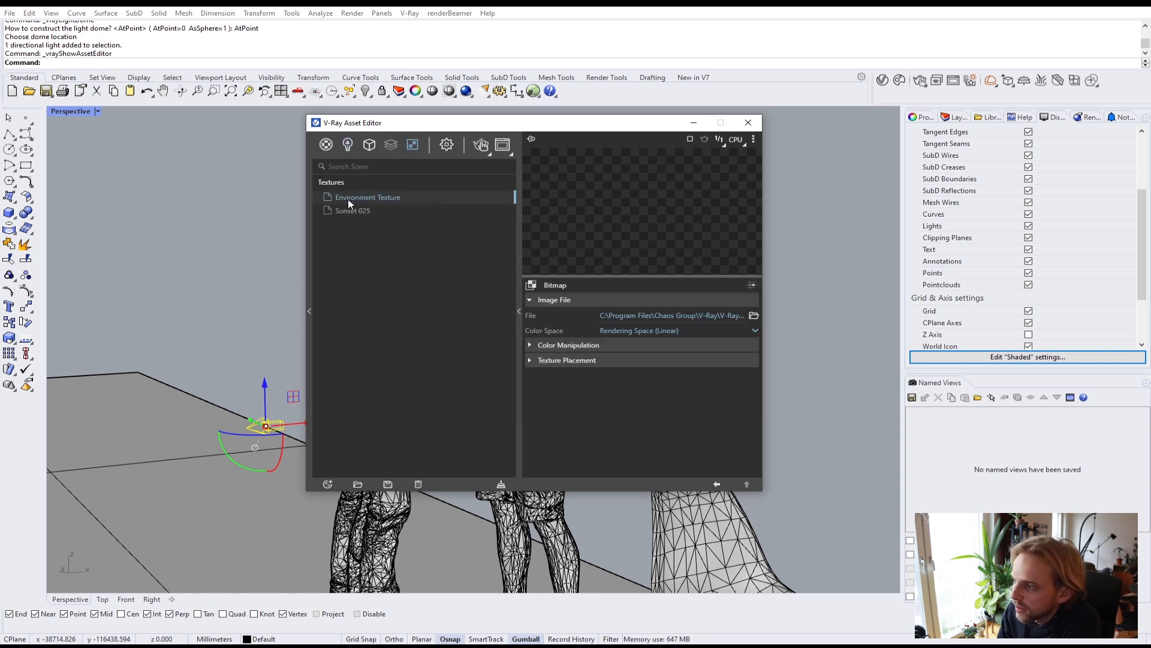
right_click(340, 198)
click(351, 207)
click(346, 145)
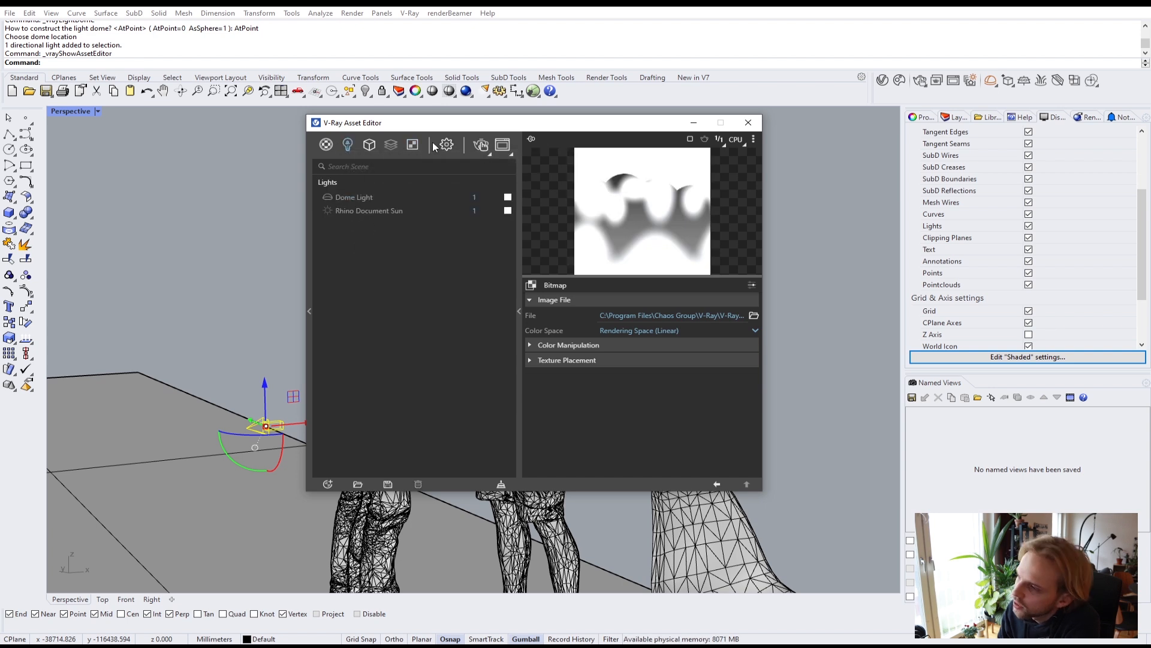
Copy the Sunset 025 texture, paste it as a copy into the dome light's Color/Texture HDR slot, and enable that texture
click(413, 145)
right_click(345, 210)
click(358, 217)
click(348, 146)
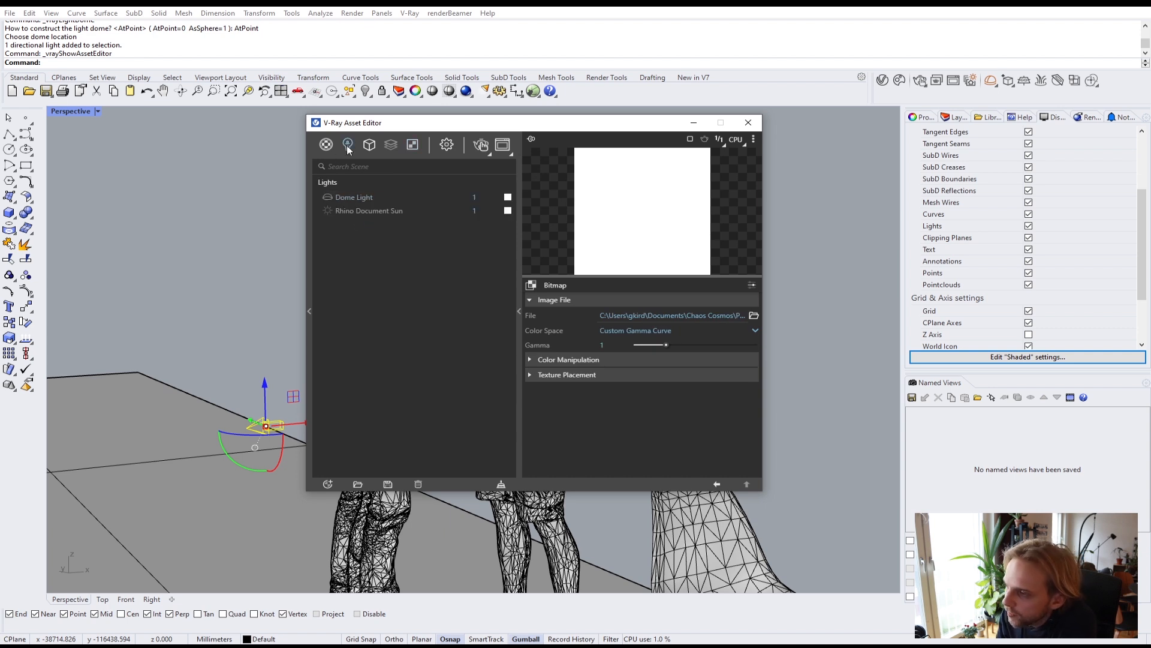
click(365, 198)
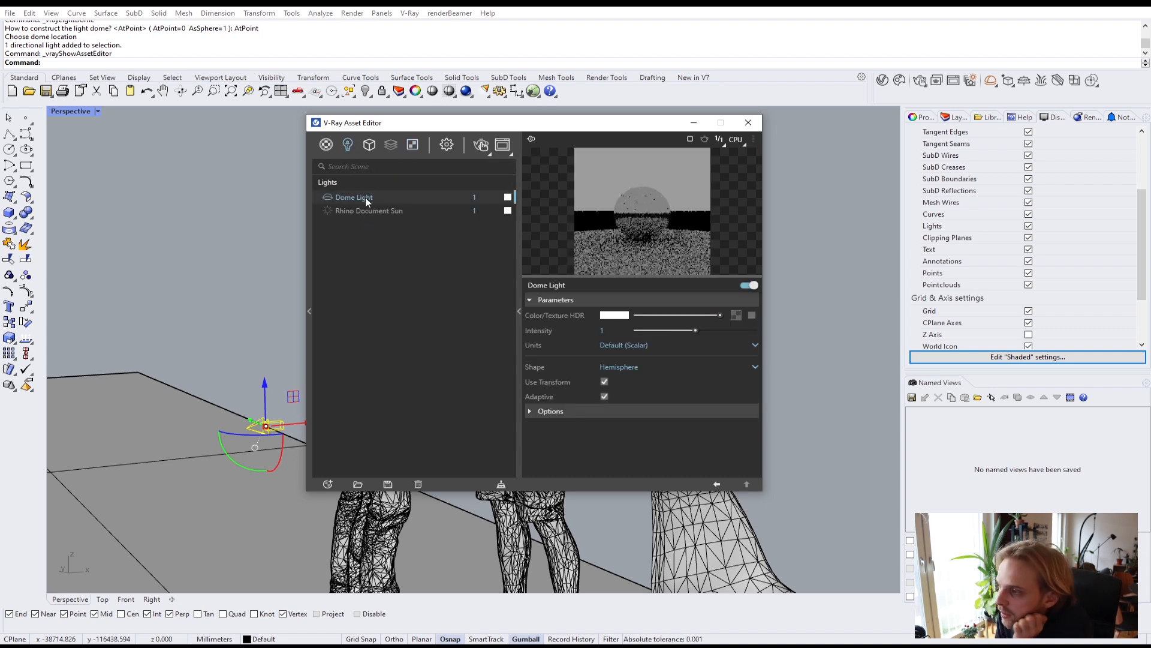
right_click(737, 315)
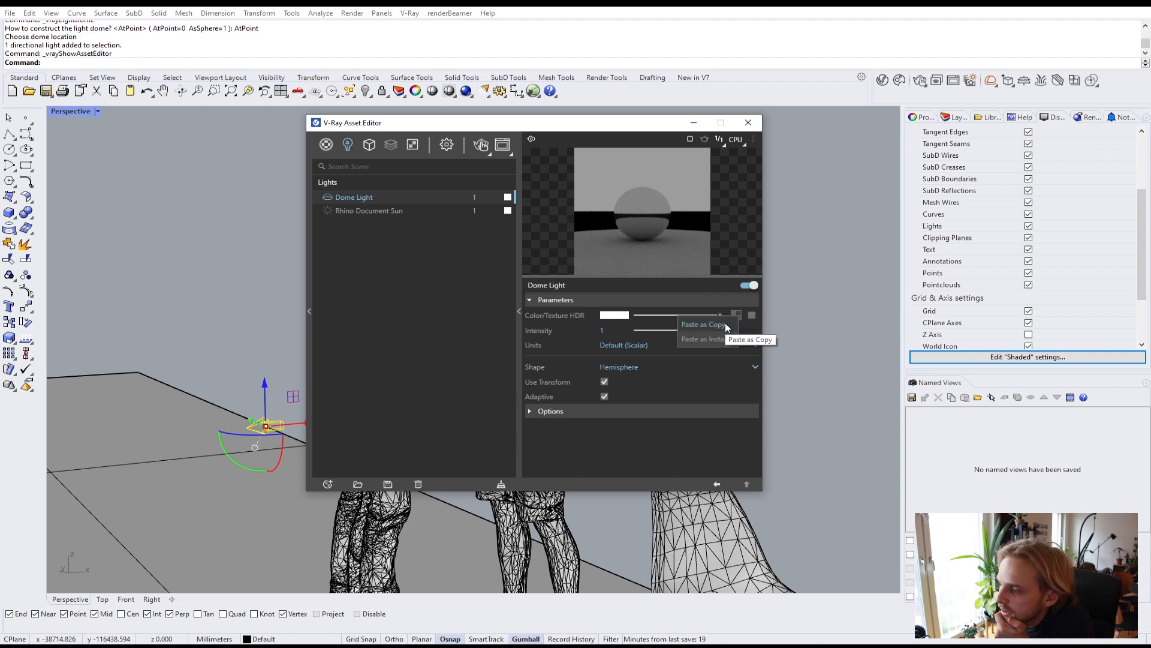
click(725, 324)
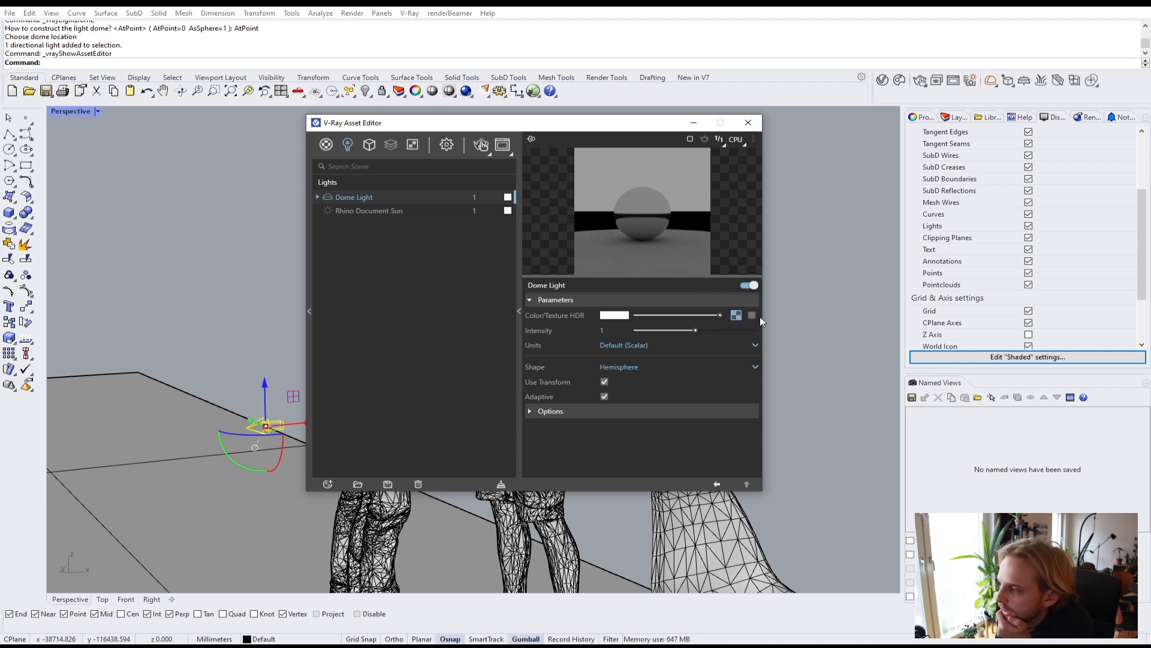
click(752, 316)
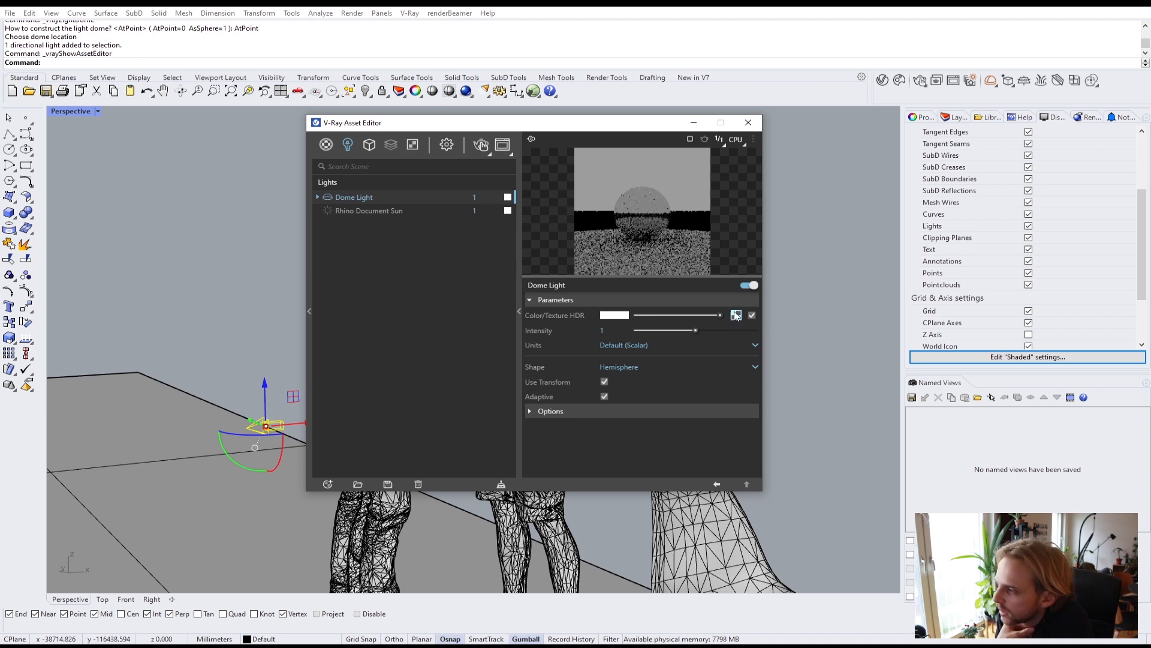
Start an interactive V-Ray render and arrange the frame buffer at 100% zoom beside the Asset Editor
click(819, 288)
click(920, 81)
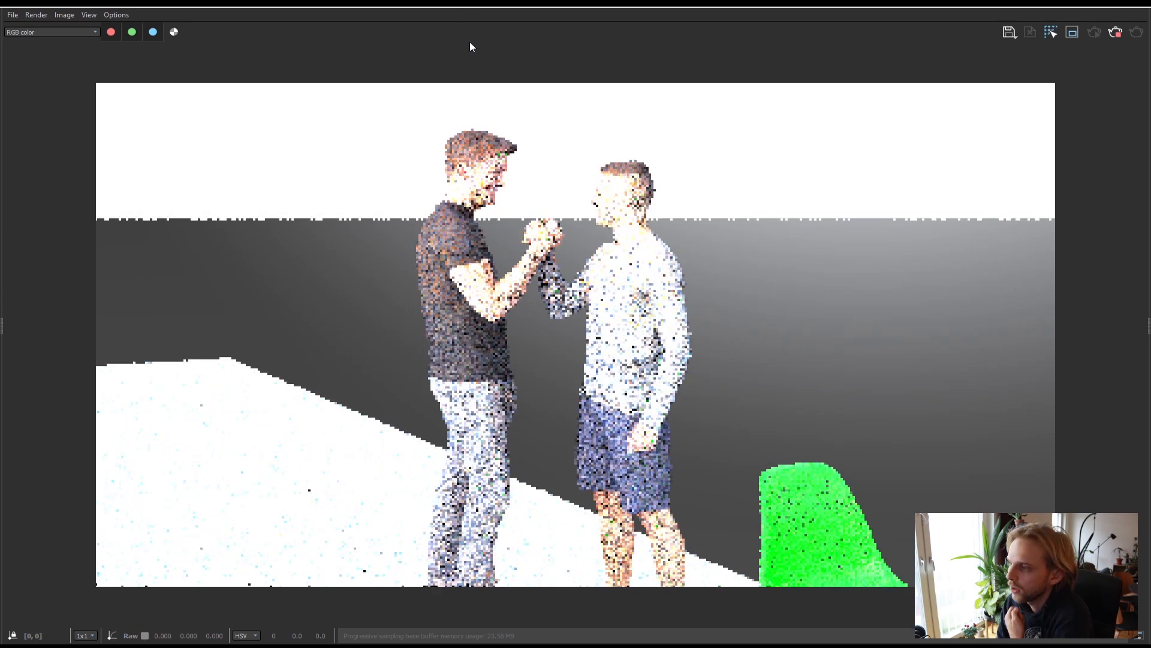
drag(543, 6, 566, 47)
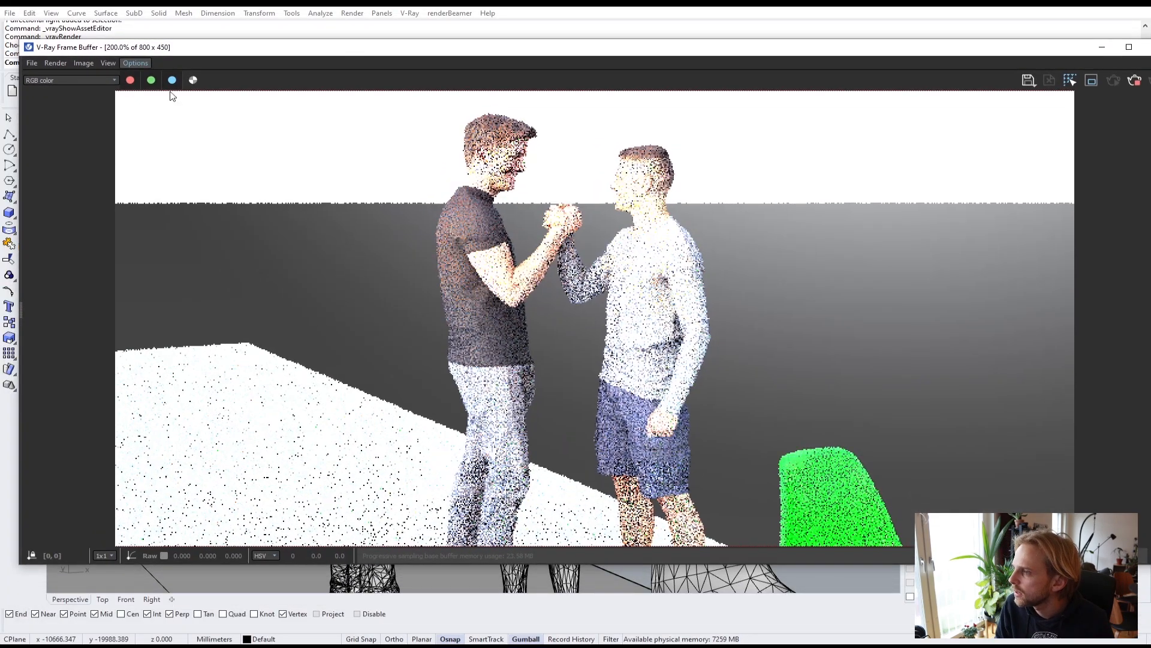
scroll(324, 195, down, 2)
drag(84, 48, 684, 96)
drag(449, 126, 218, 102)
mouse_move(809, 641)
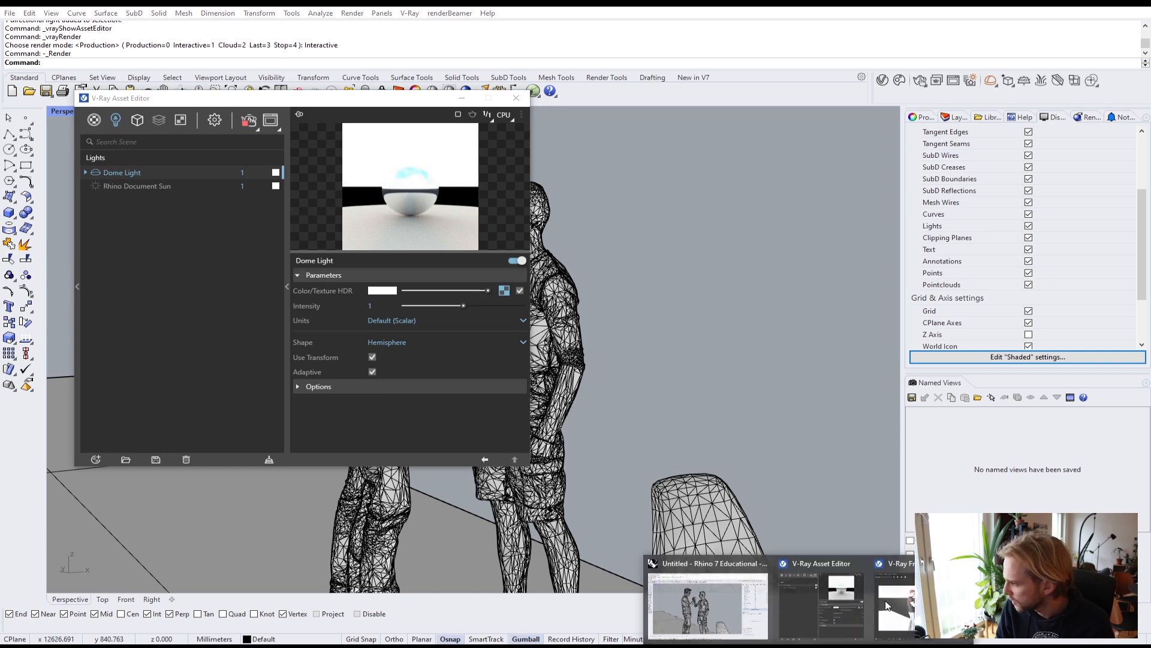
click(921, 603)
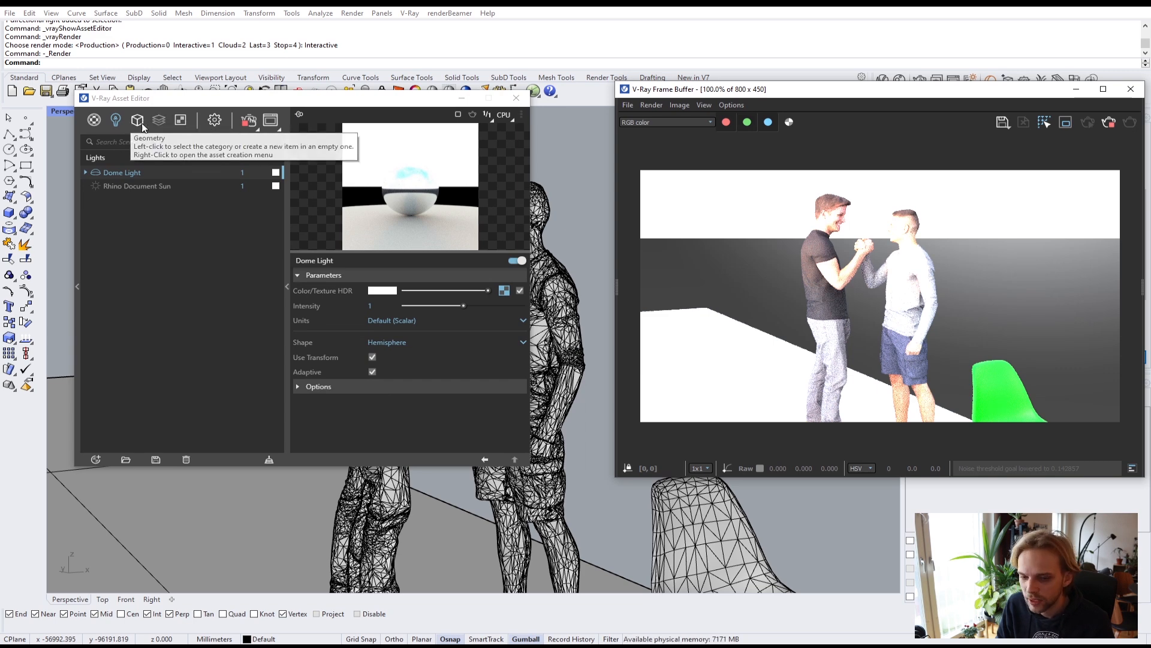
Set the camera's Exposure Value (EV) to 12 in the V-Ray render settings and check the interactive render
click(214, 119)
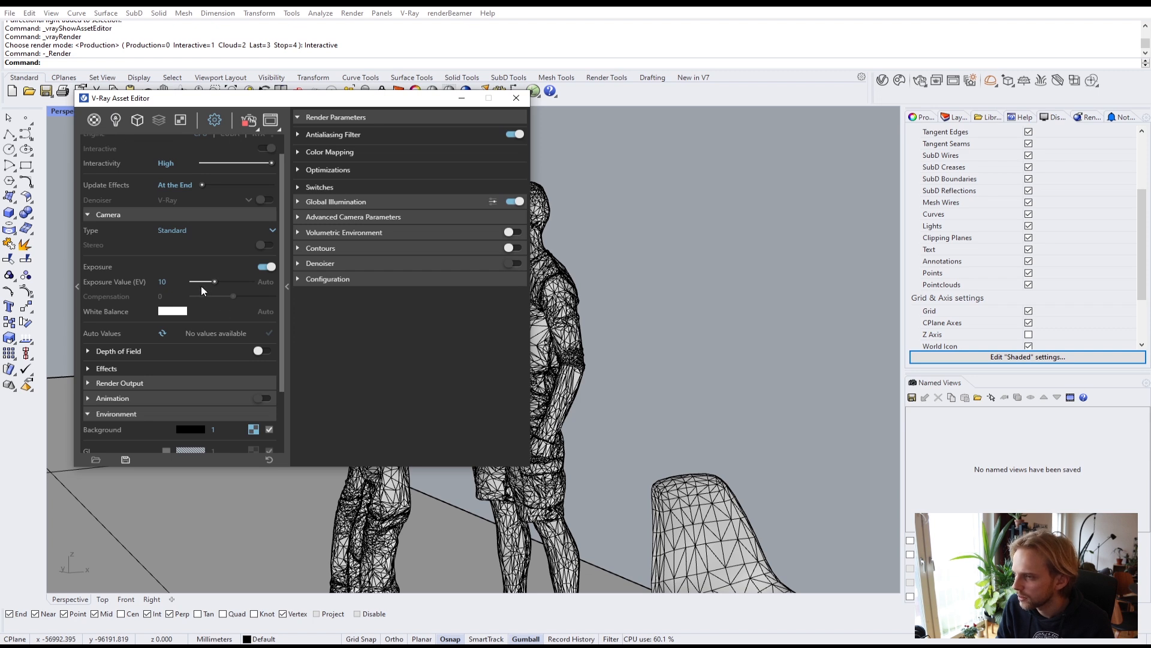
drag(207, 282, 107, 283)
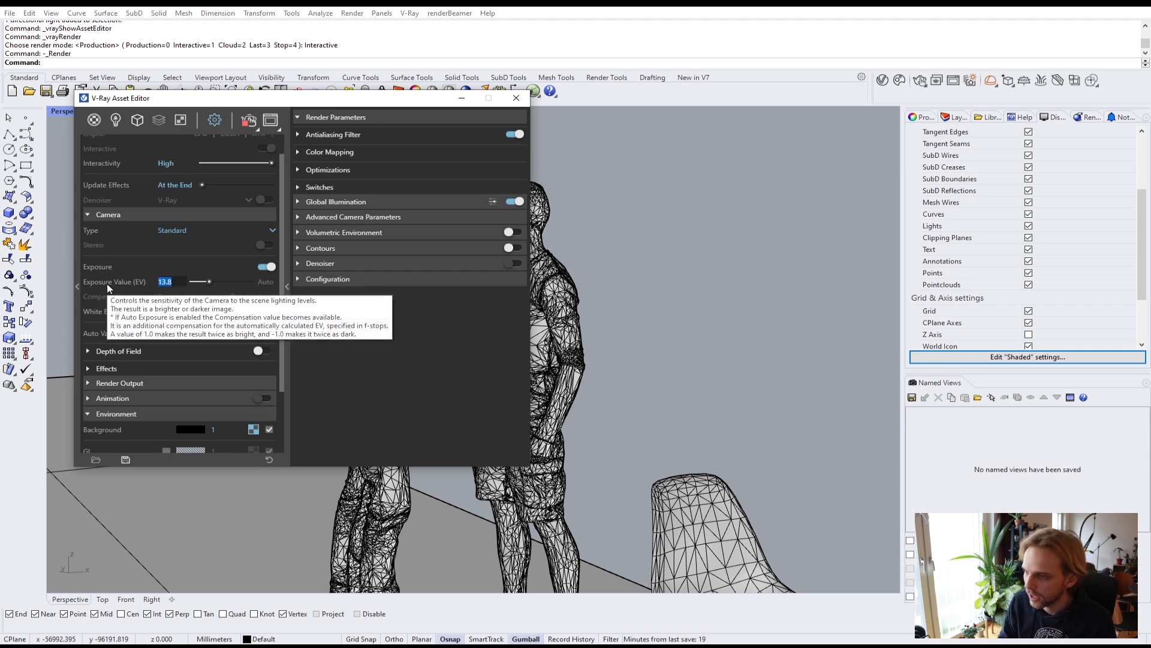
text(12)
key(Return)
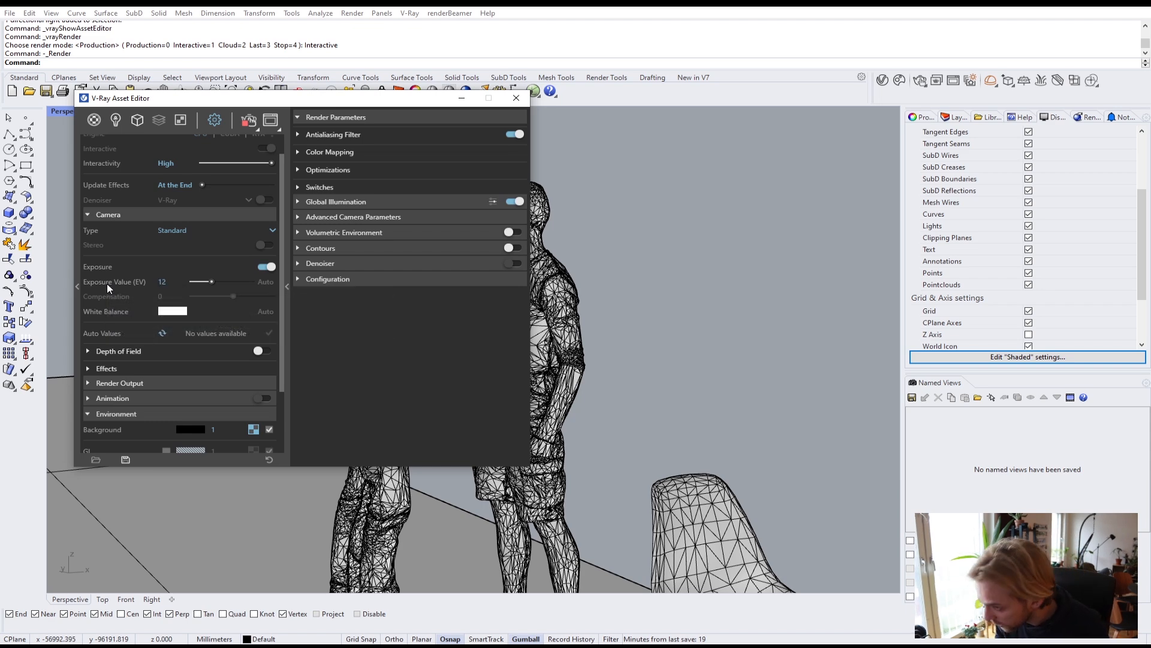
click(808, 646)
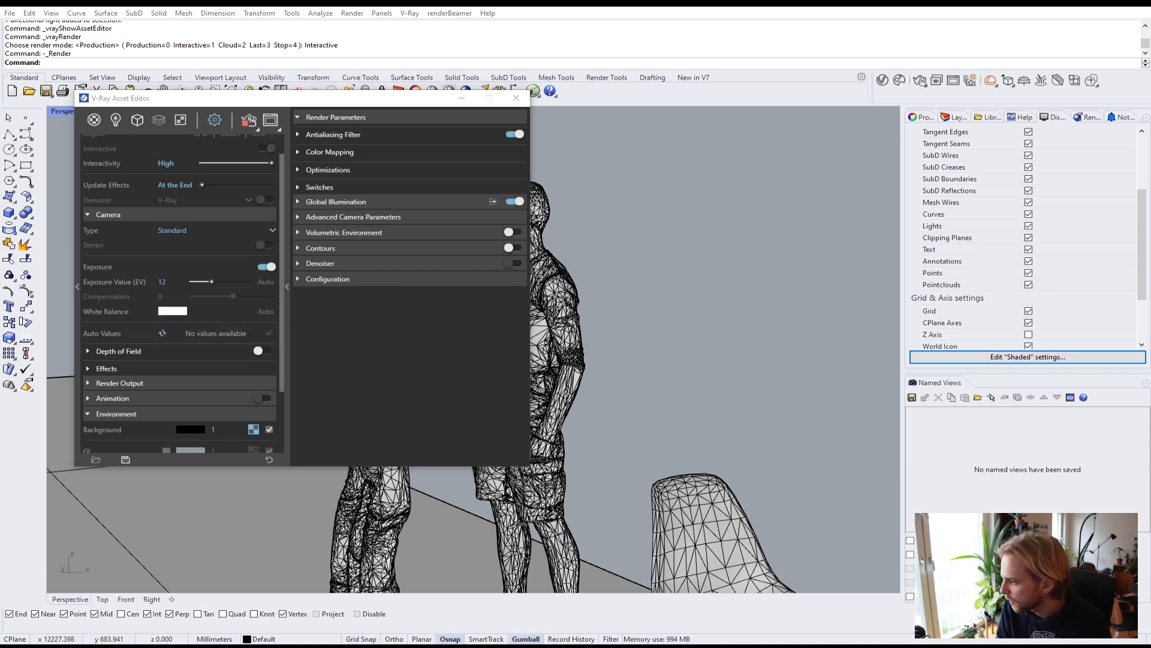
click(896, 603)
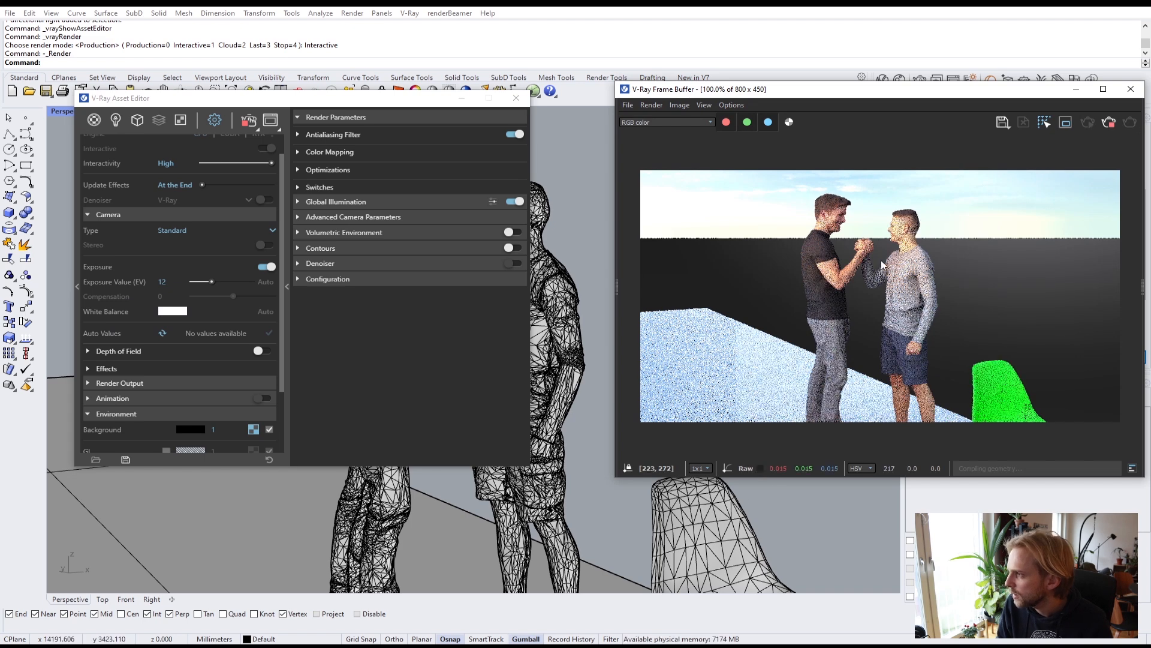
Set the camera's Exposure Value (EV) to 13 and bring the frame buffer back into view
click(171, 281)
key(BackSpace)
key(Return)
click(807, 646)
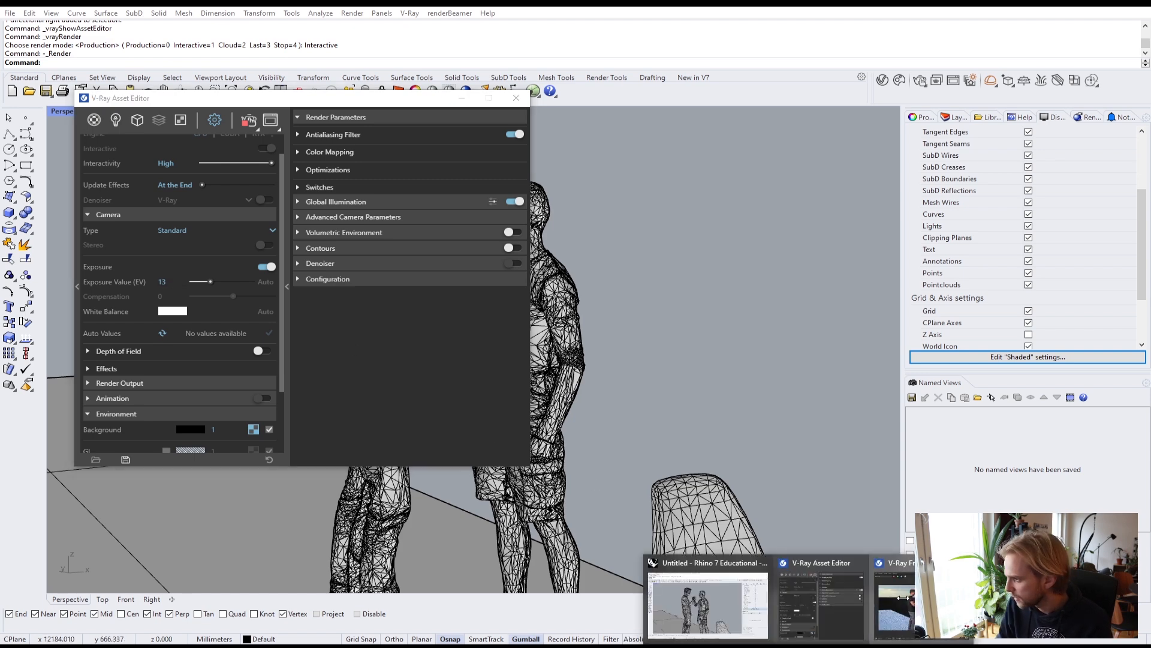
click(900, 602)
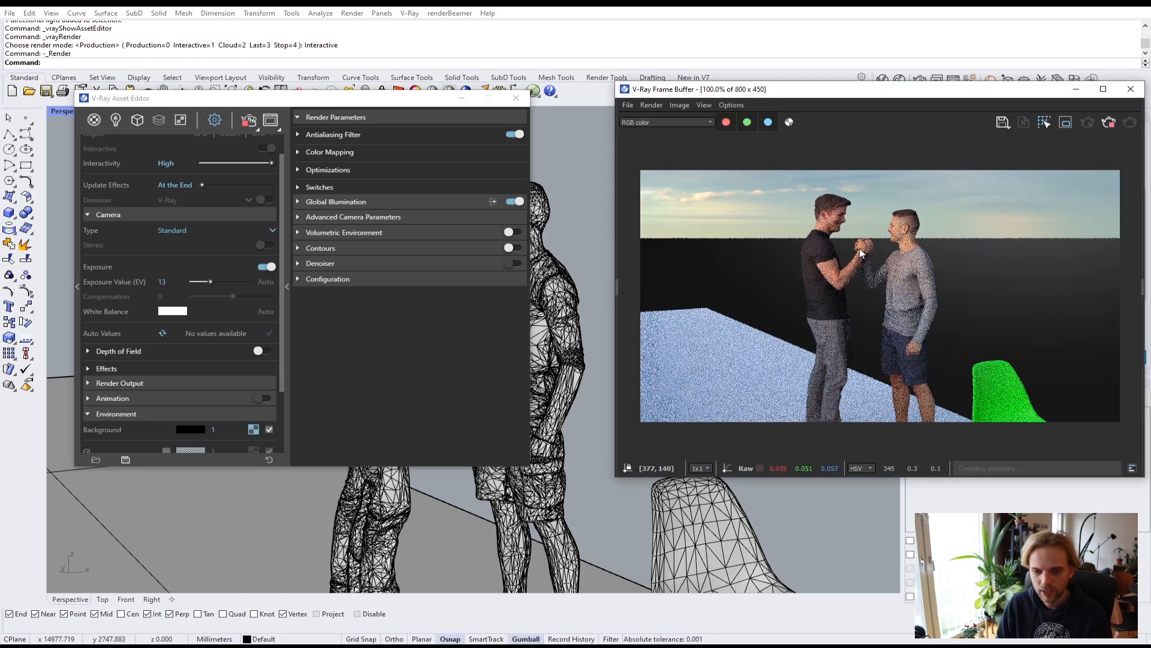
Tile the V-Ray Frame Buffer and Rhino side by side, then collapse the Asset Editor's parameter pane and move it clear of the render
drag(764, 92, 248, 166)
click(436, 55)
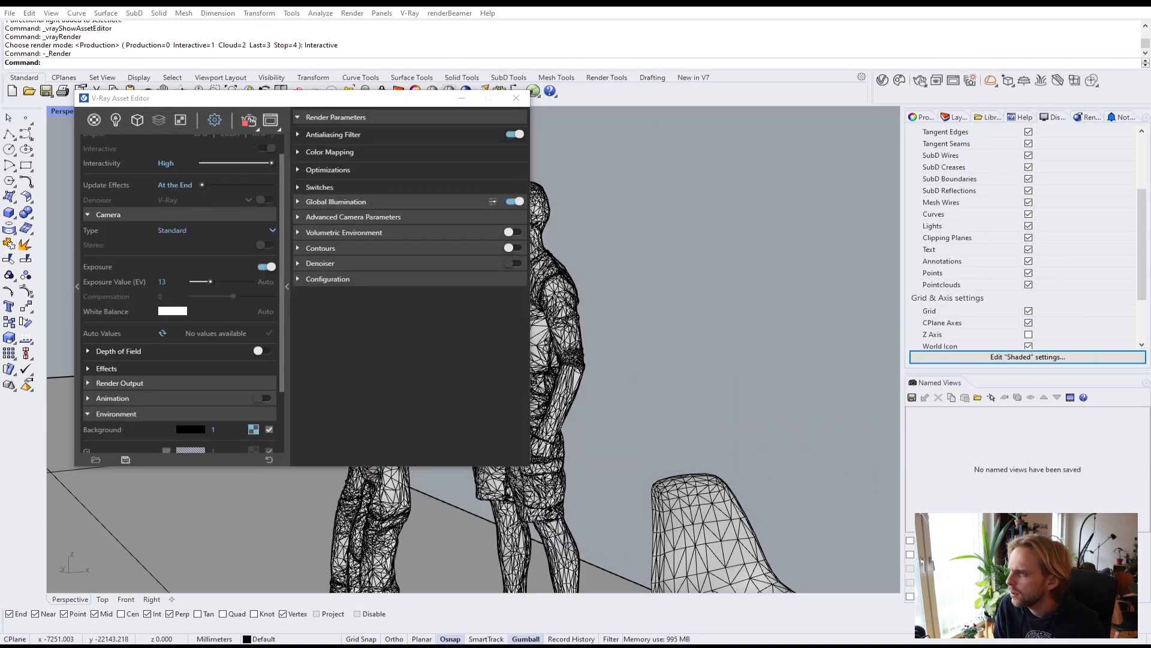
key(super+Right)
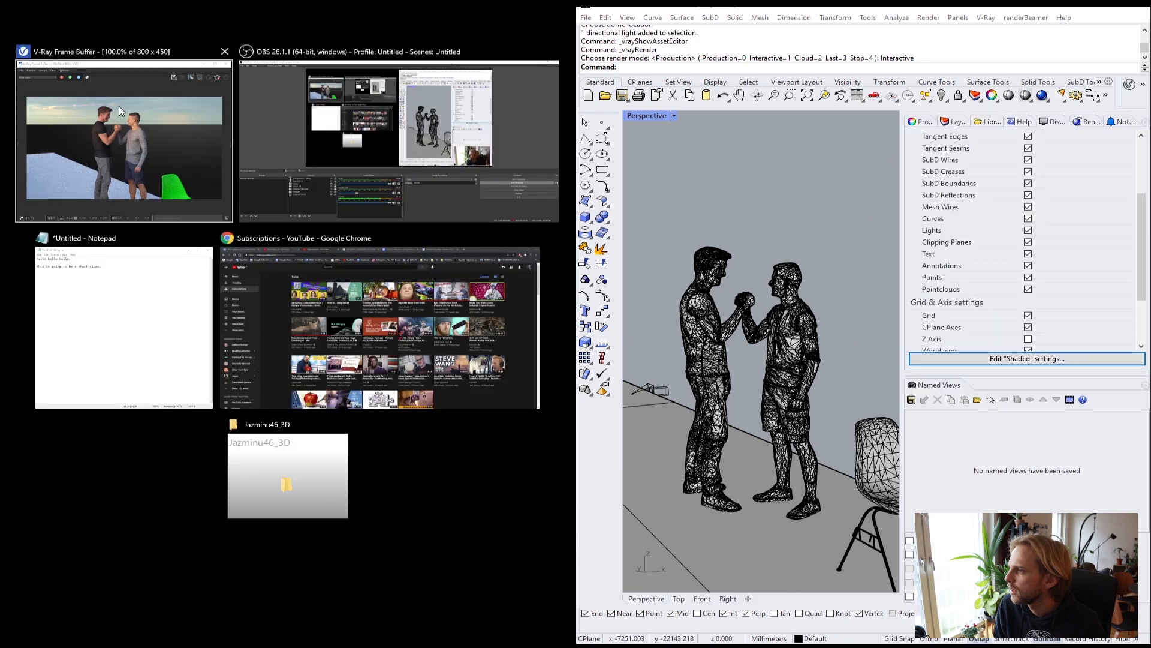
click(118, 106)
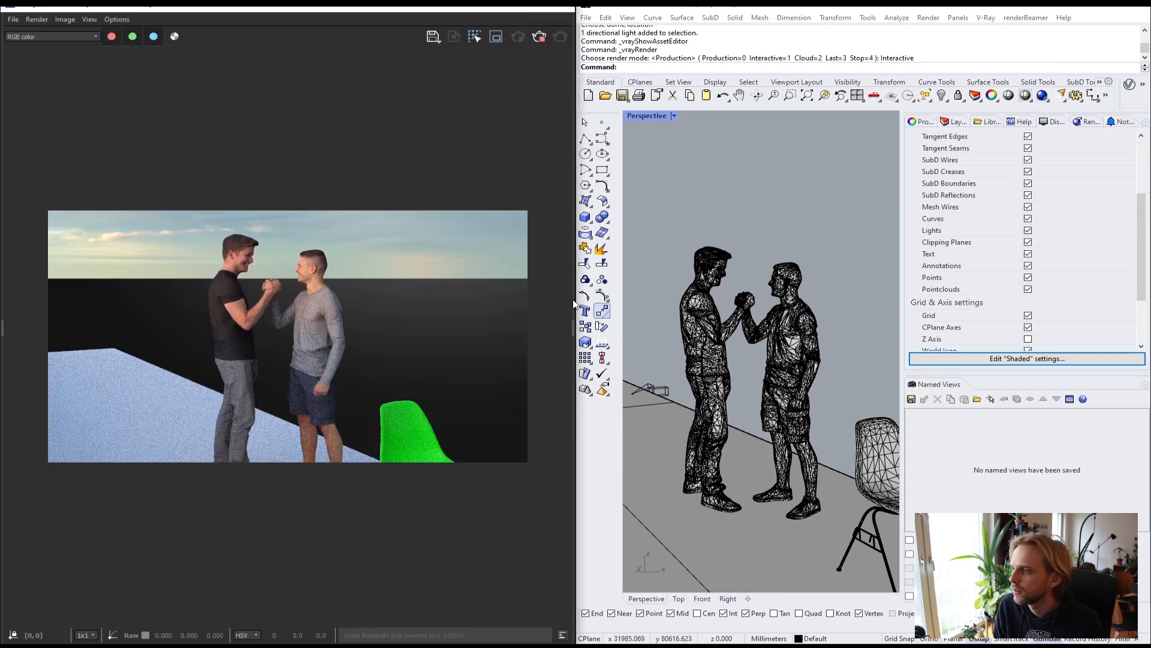
scroll(767, 286, down, 3)
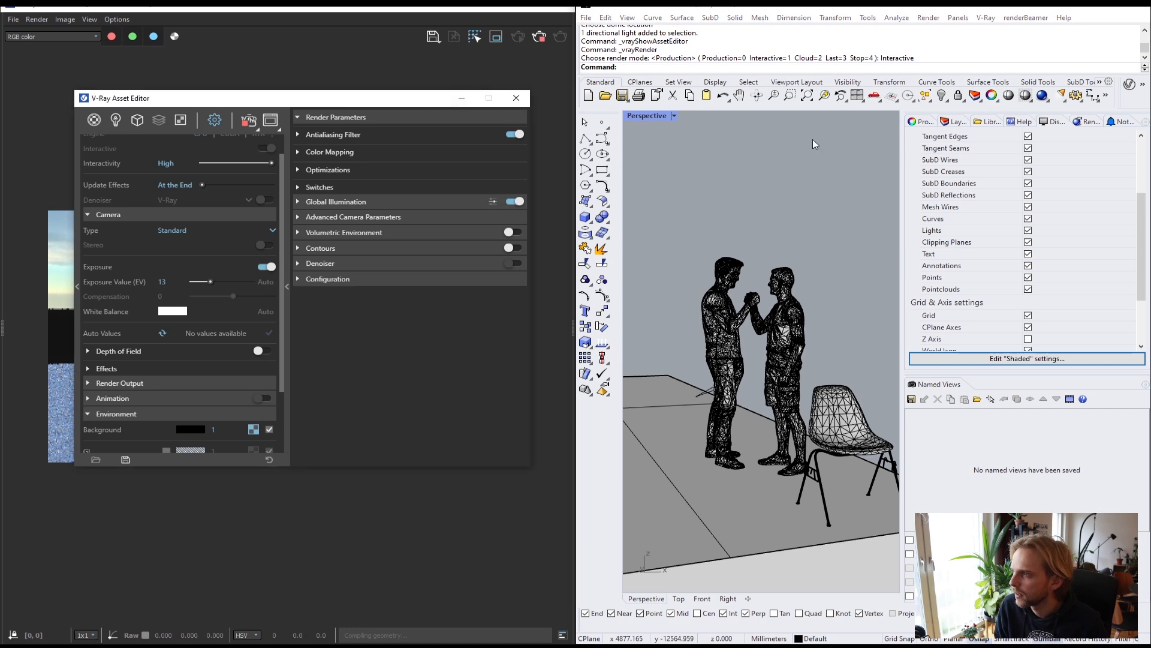
click(288, 286)
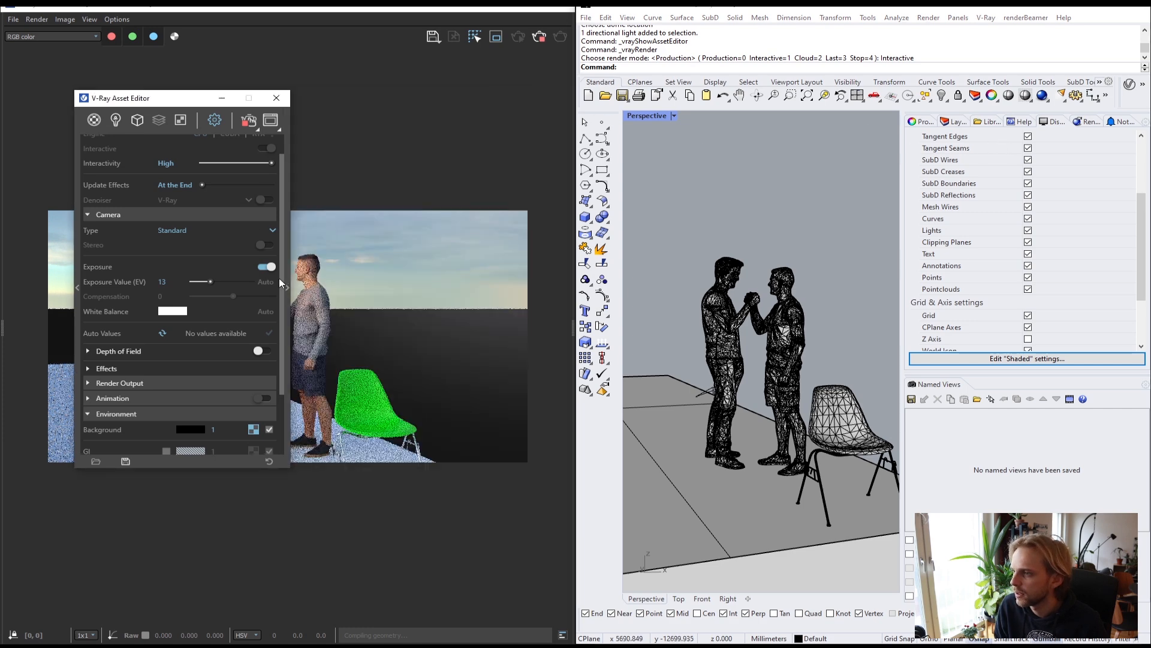
drag(153, 101, 1019, 122)
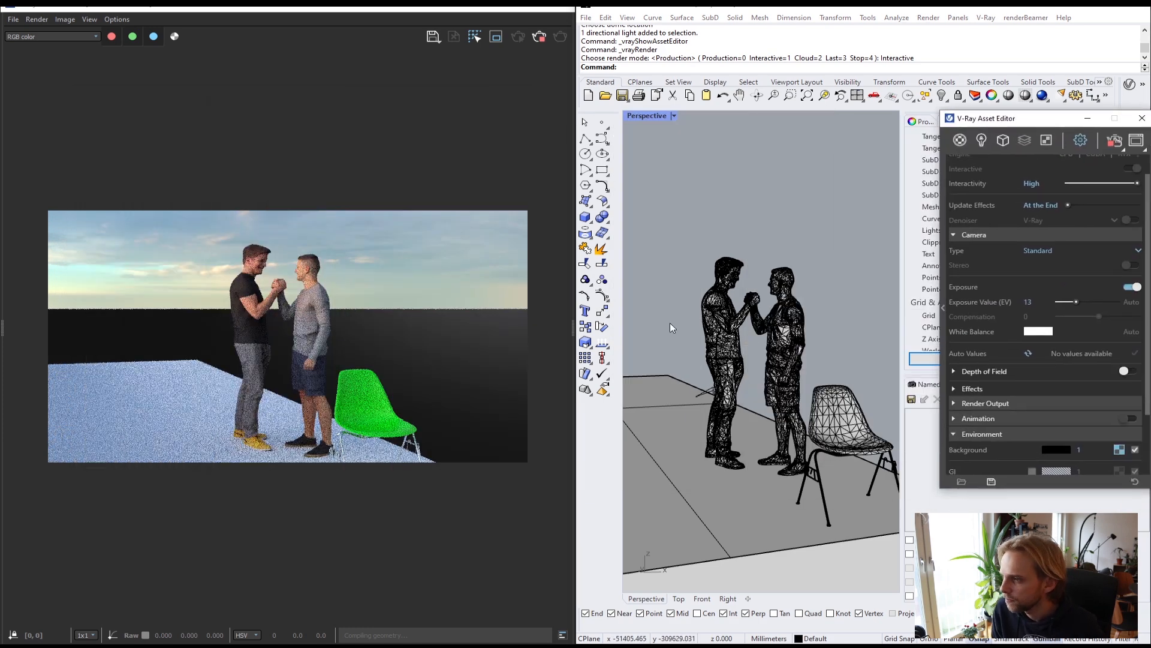
Frame a low-angle close-up of the two men clasping hands against the sky in the Perspective view, then stop the interactive render
scroll(758, 304, up, 3)
scroll(787, 416, up, 5)
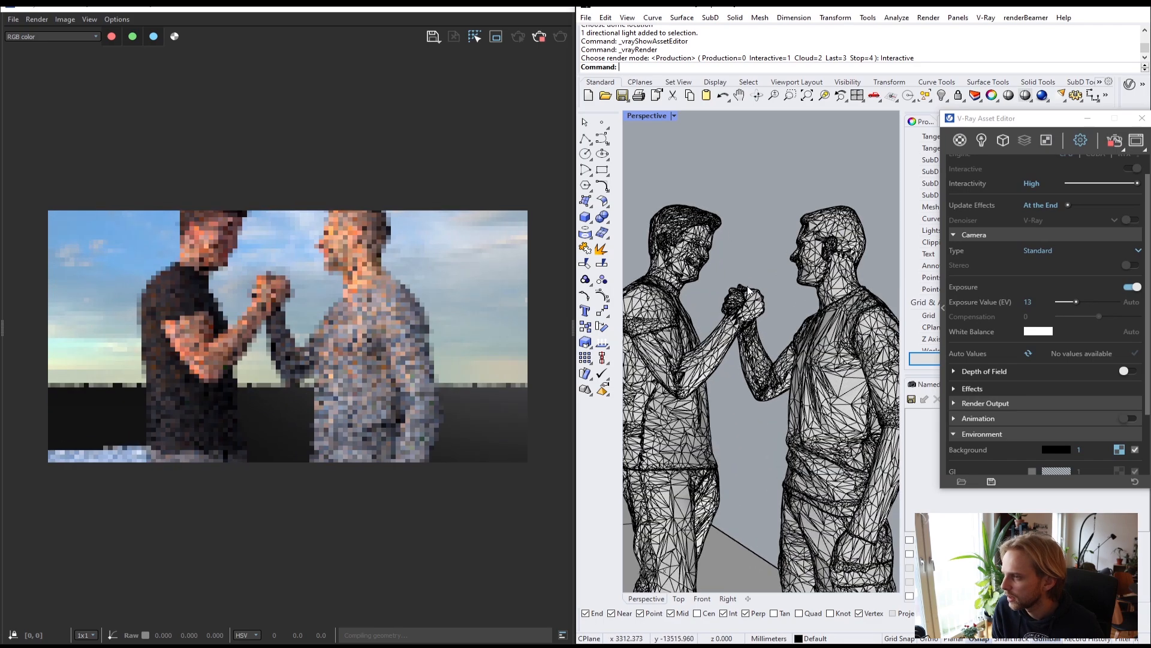
right_drag(786, 416, 742, 370)
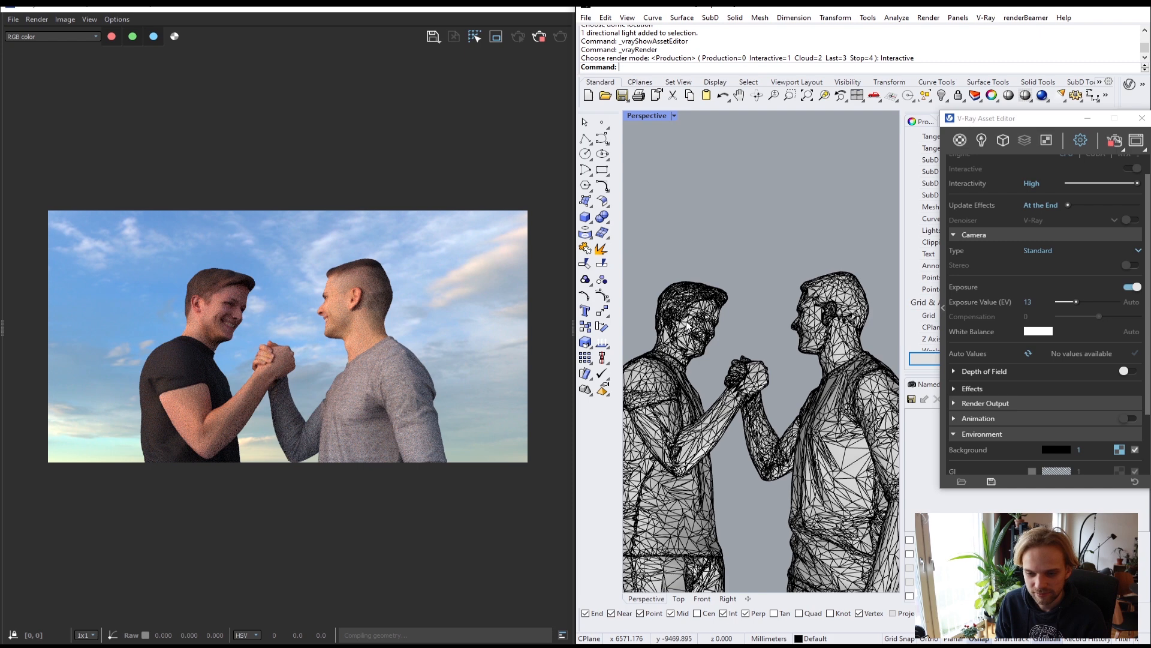
click(542, 39)
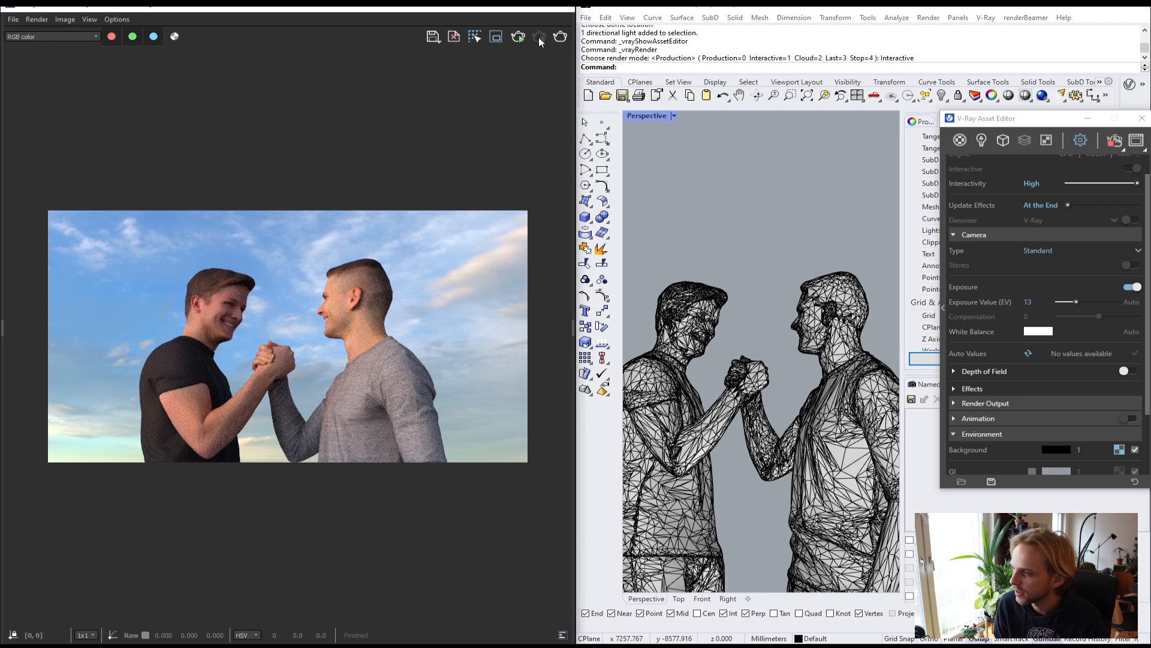
Dismiss the frame buffer, clear the scene by deleting all remaining lights, meshes and surfaces, and move the Asset Editor over the empty viewport
click(570, 12)
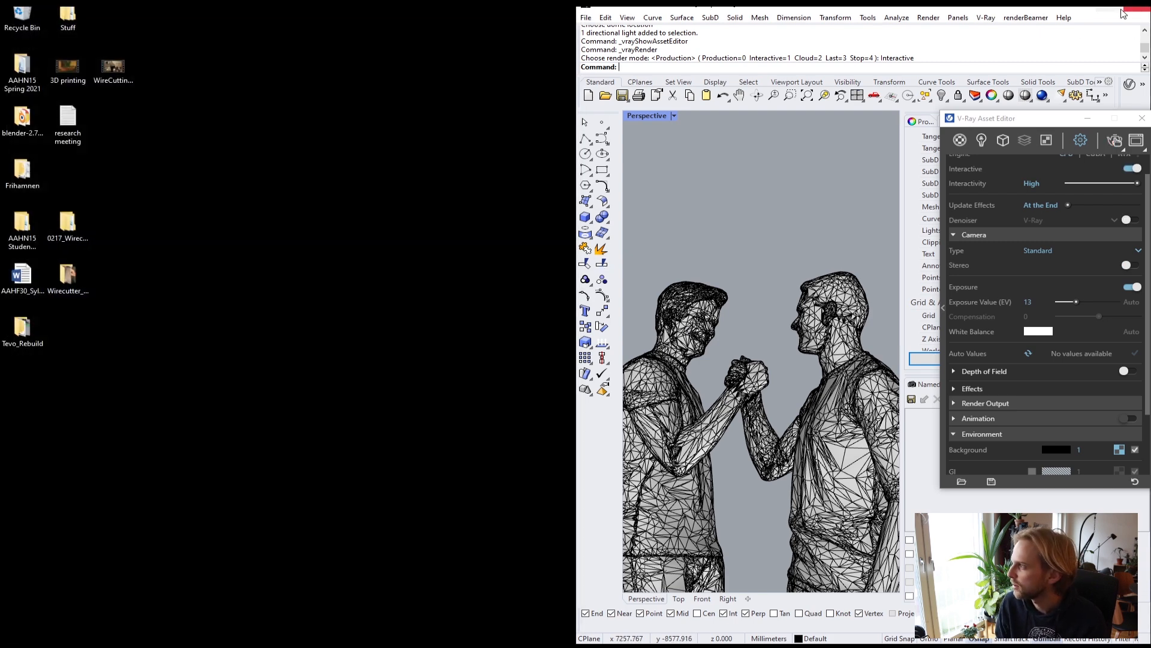
scroll(563, 410, down, 10)
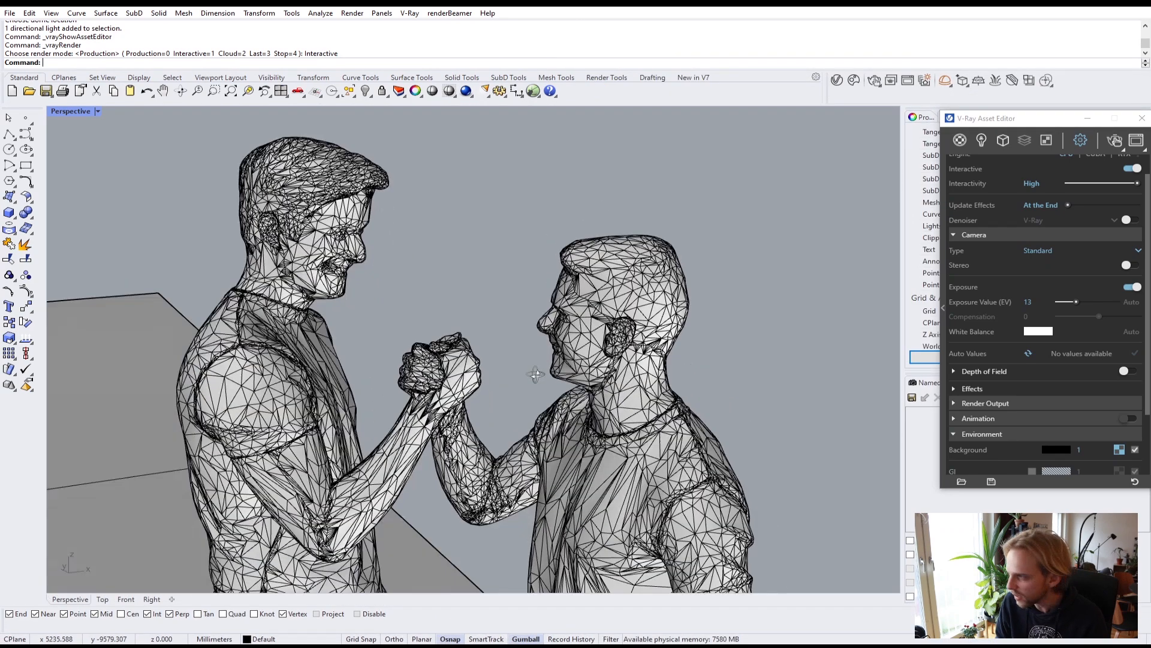
right_drag(564, 411, 653, 303)
drag(702, 522, 87, 178)
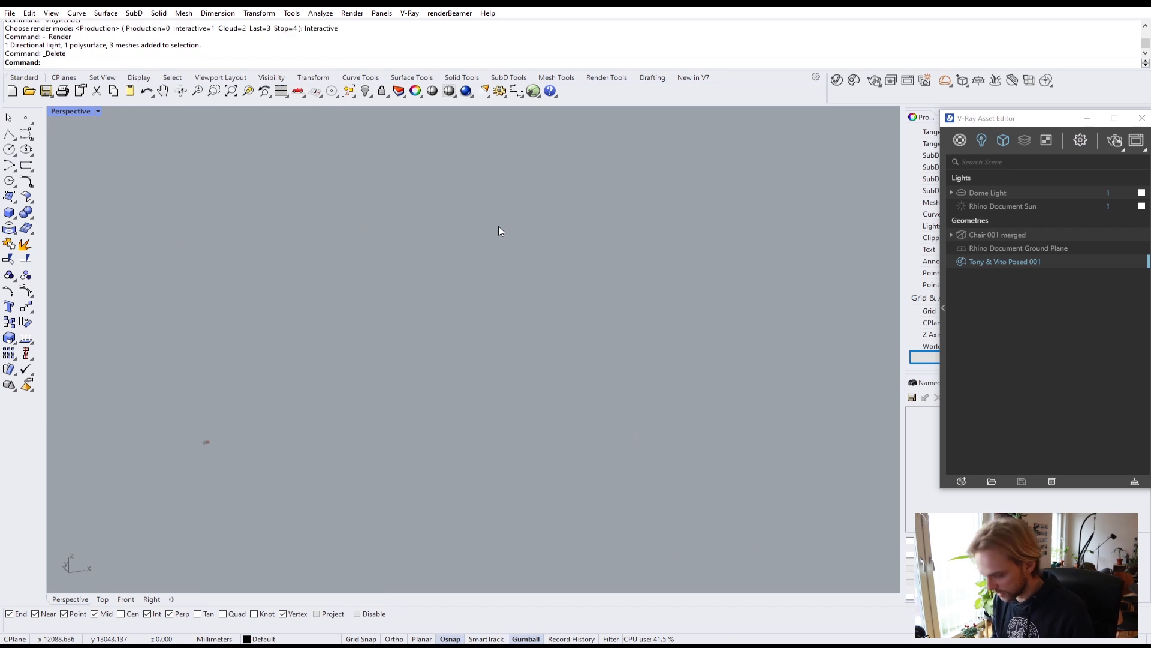
key(Delete)
drag(1036, 119, 528, 141)
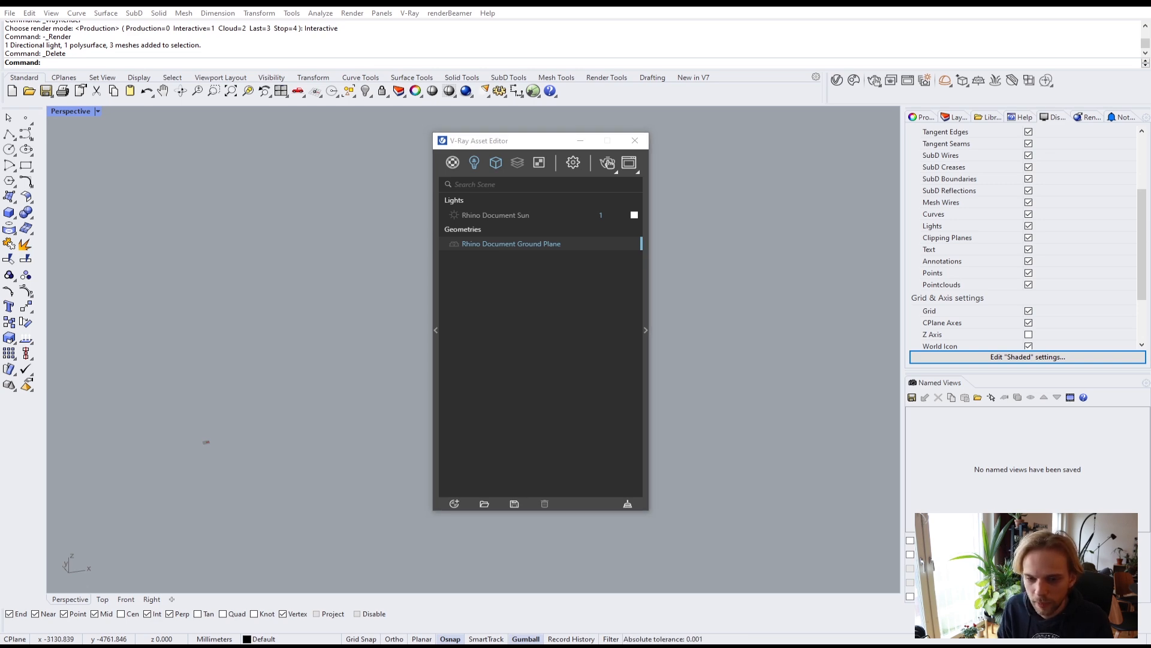
Switch to the Chrome browser and search Google Images for "caustic"
drag(129, 65, 991, 11)
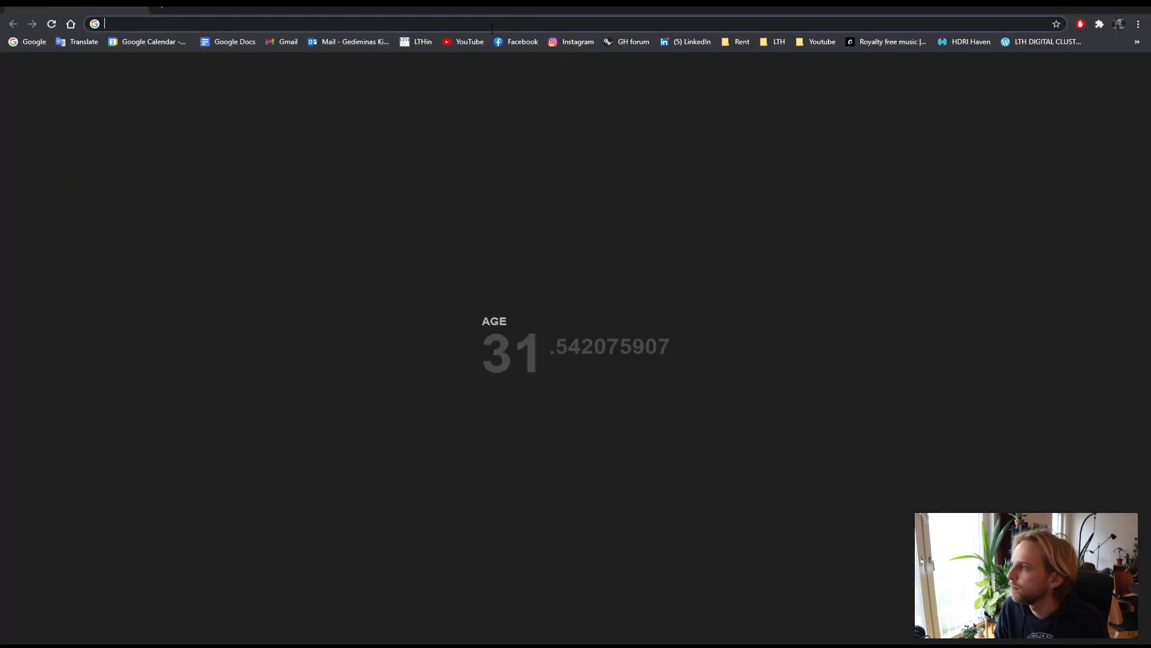
text(caustic)
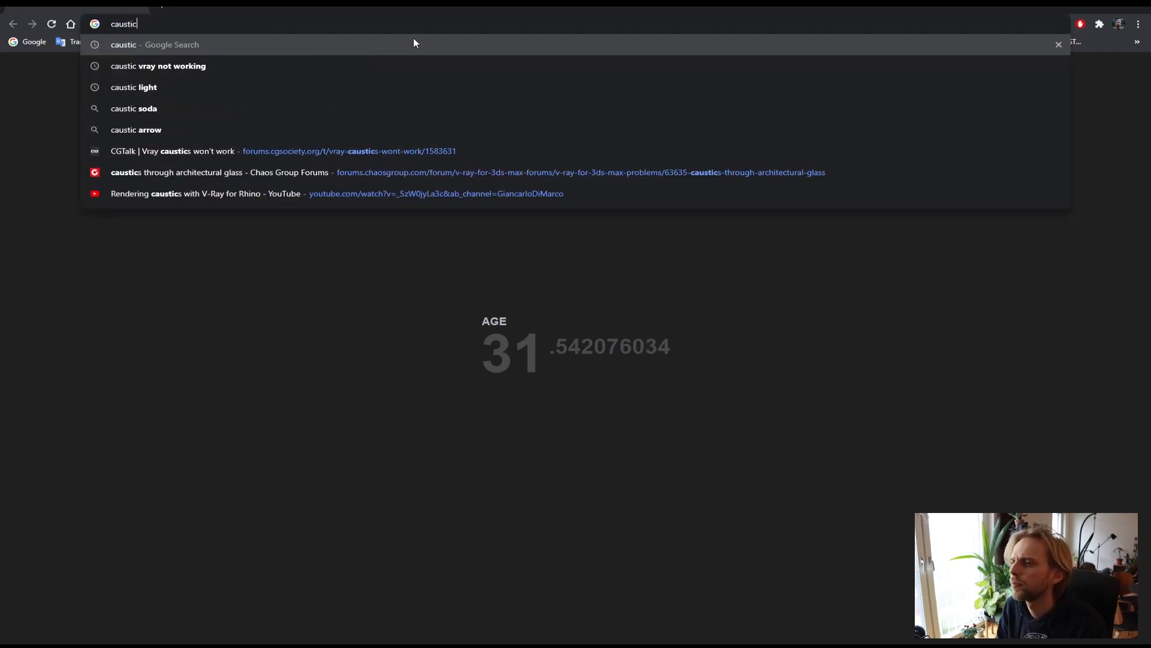
key(Return)
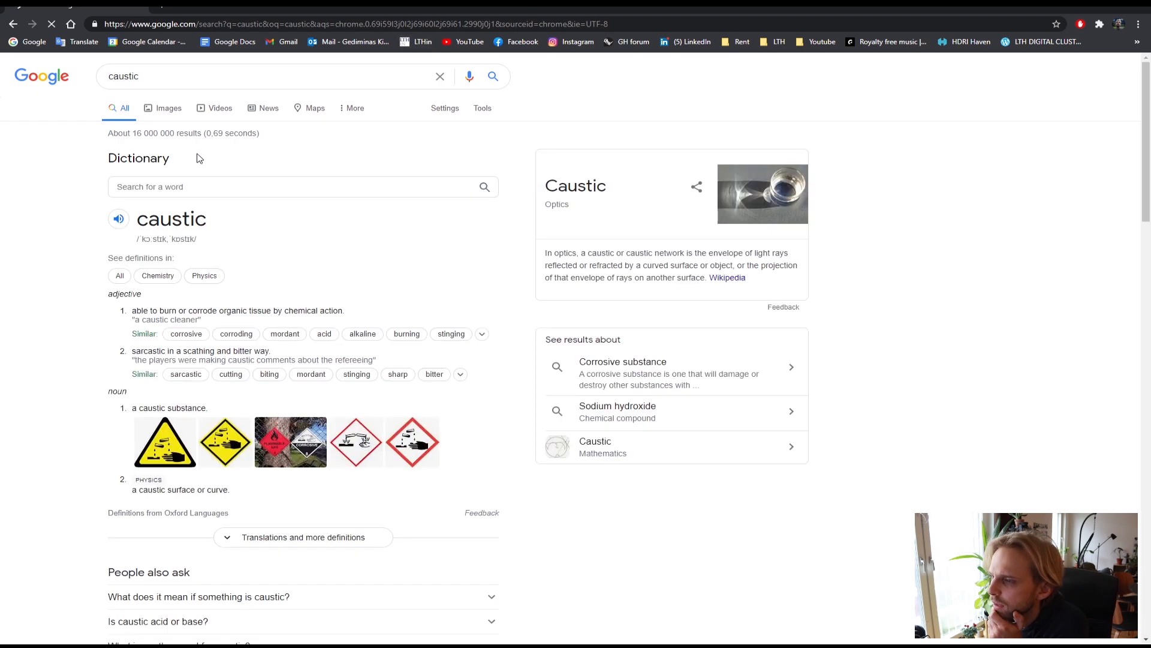
click(171, 108)
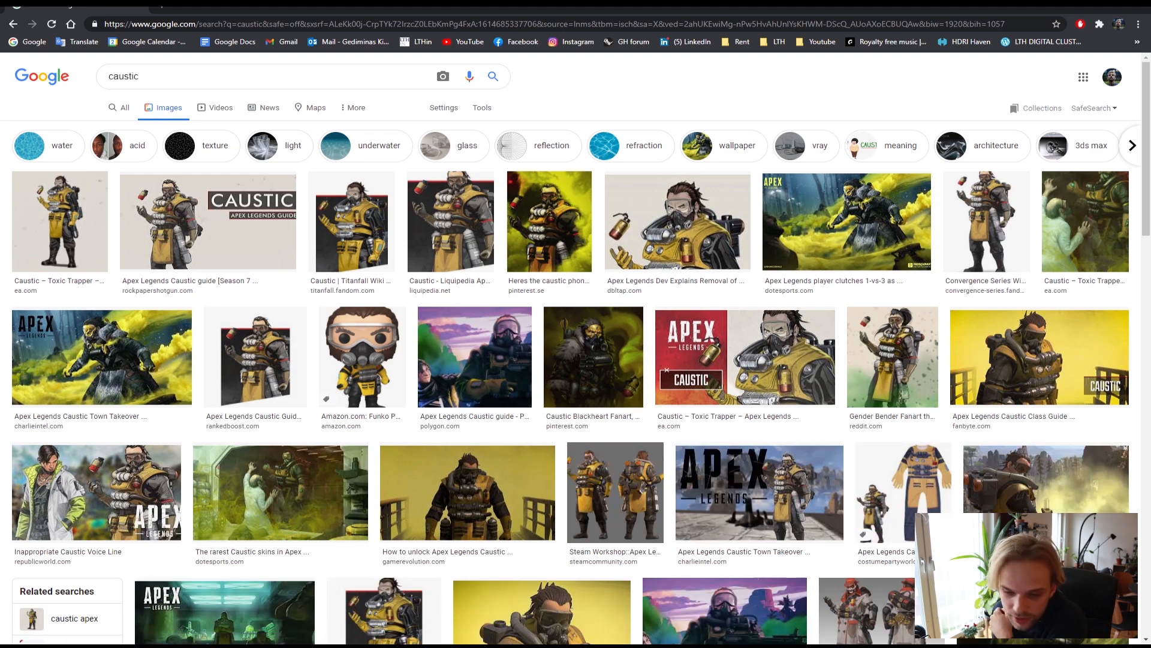
Refine the image search to "caustic vray" and open a rendered example of drinking glasses
click(203, 70)
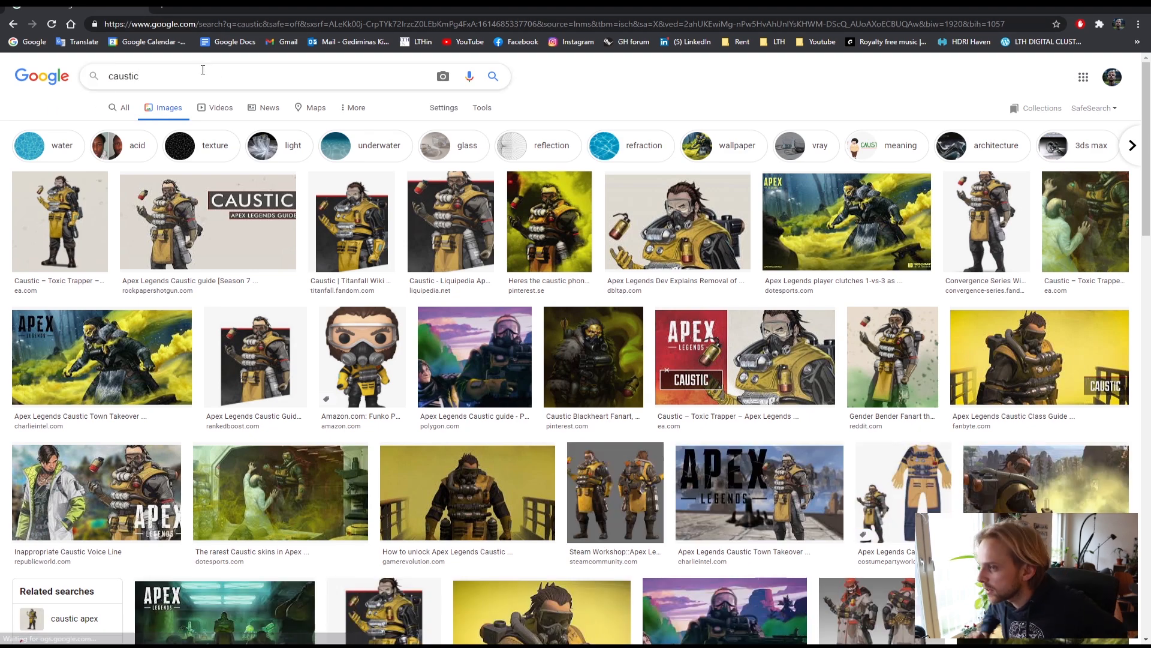
text(vray)
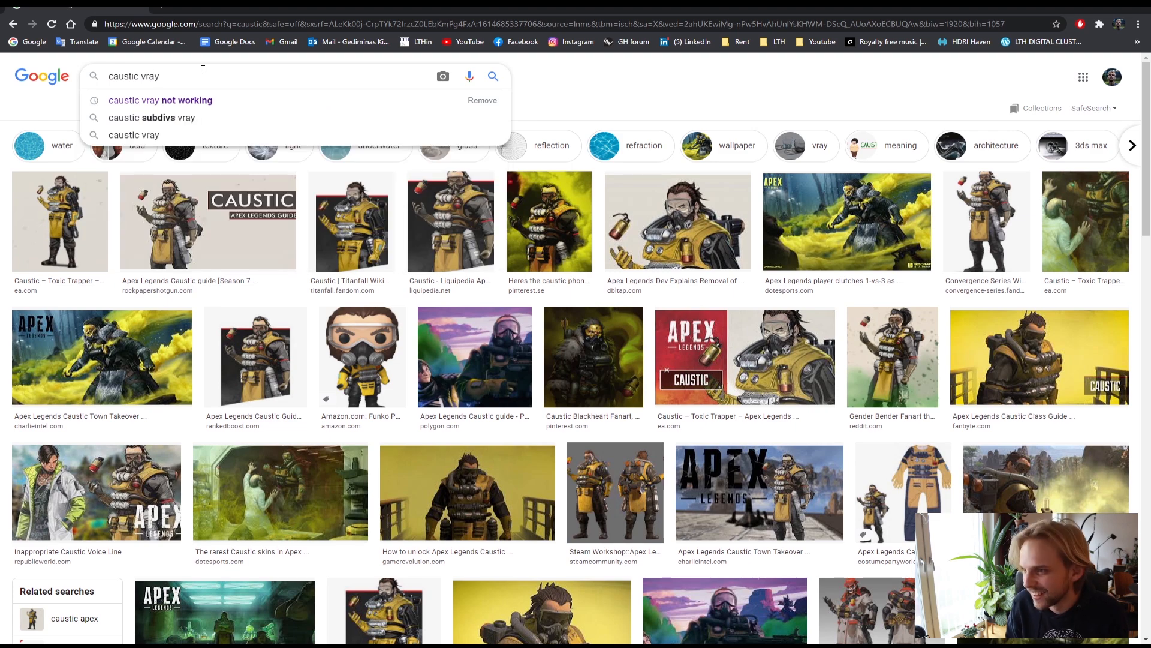
key(Return)
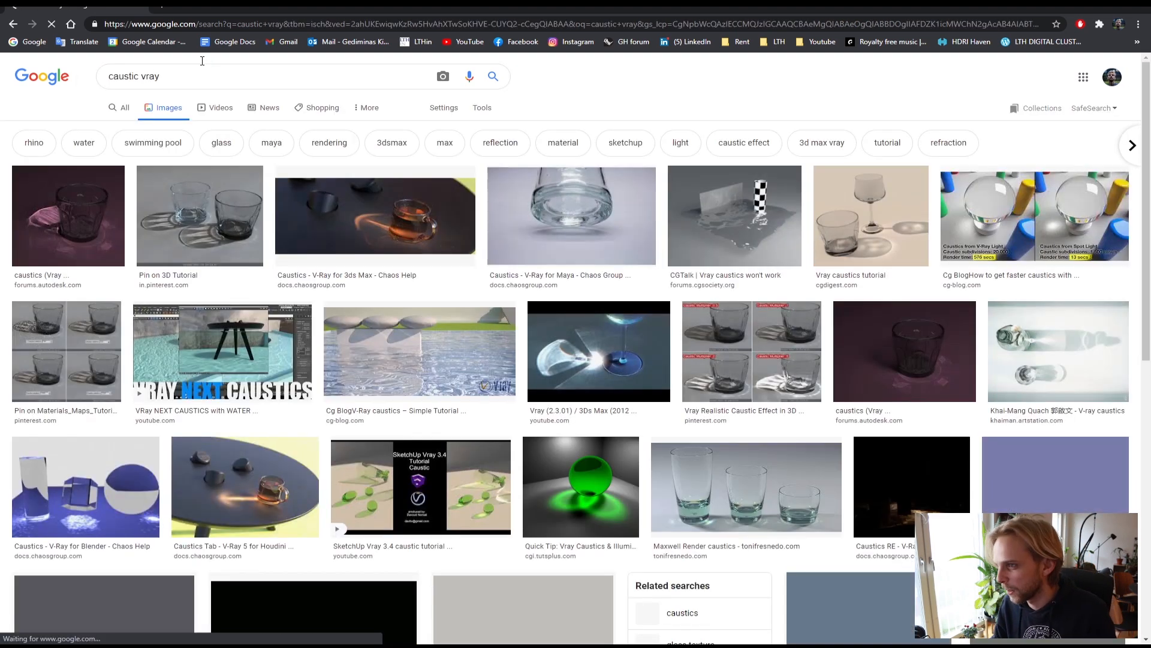
click(245, 227)
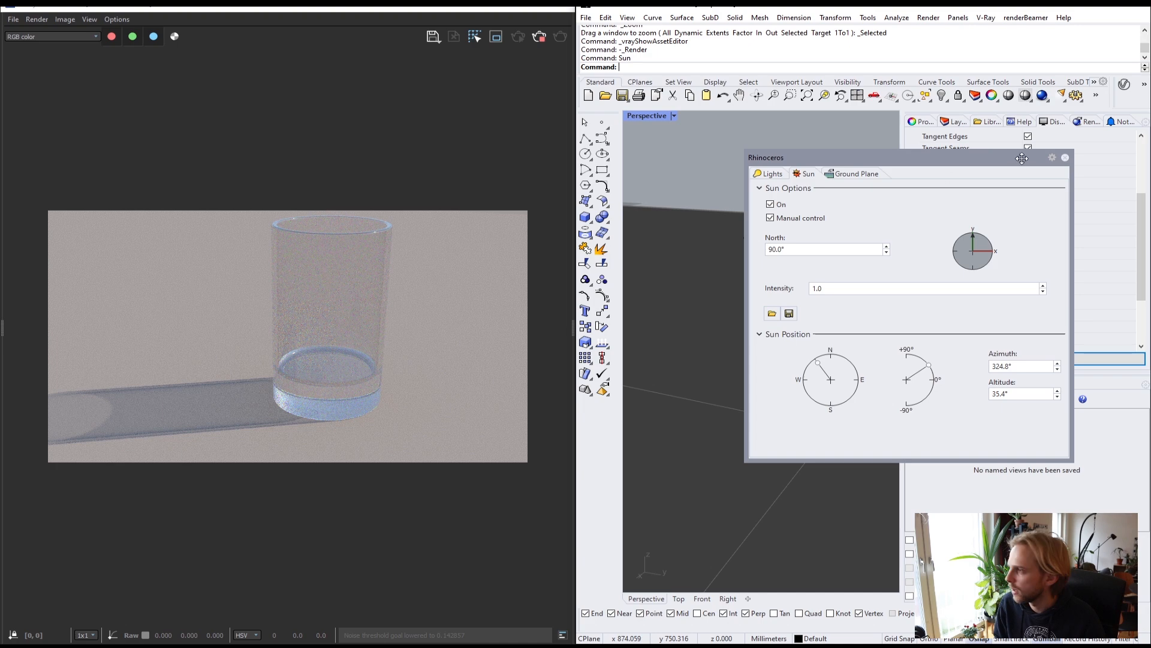
Close the sun settings and open the V-Ray Asset Editor with its library and parameter panes collapsed
click(1065, 157)
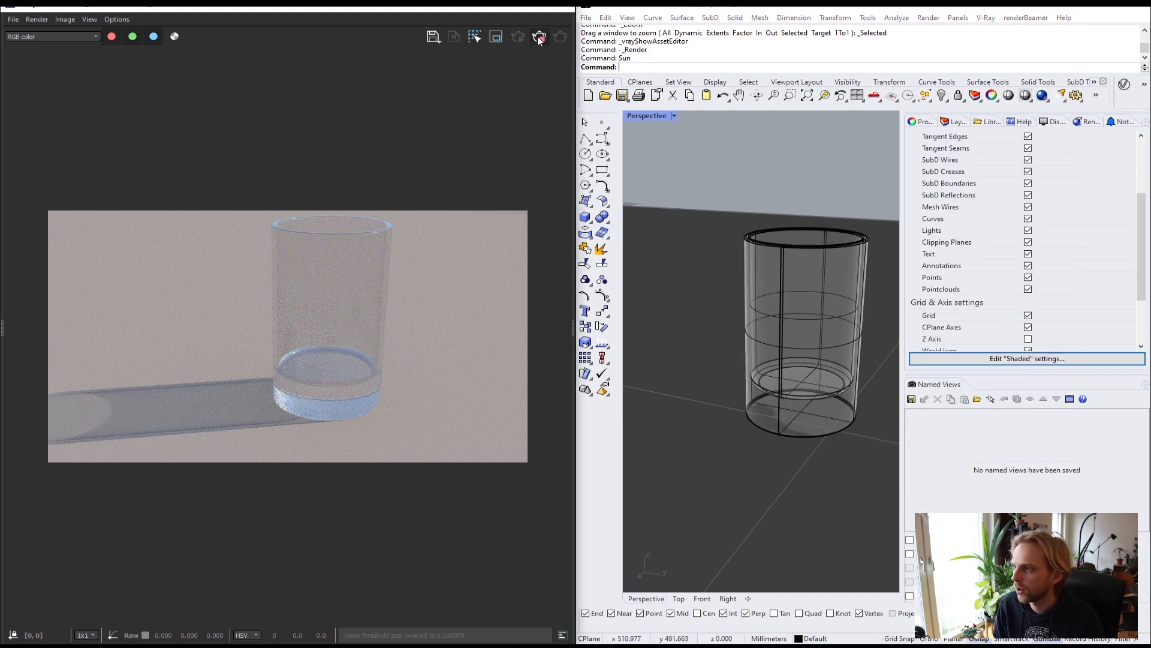
click(1124, 84)
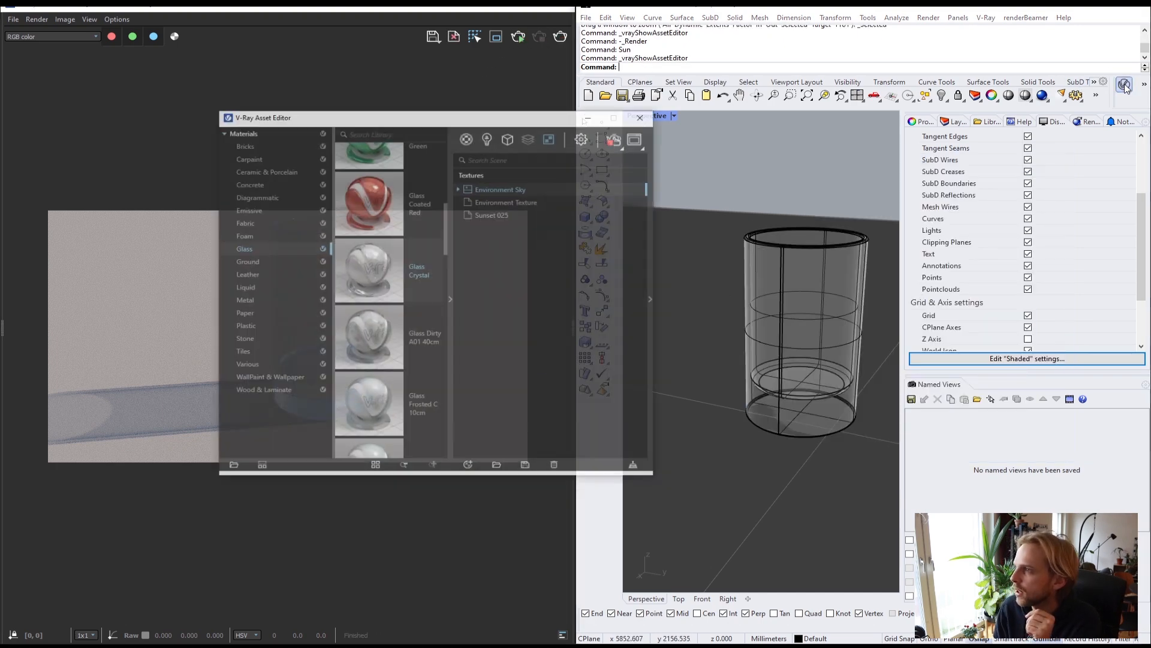
click(431, 273)
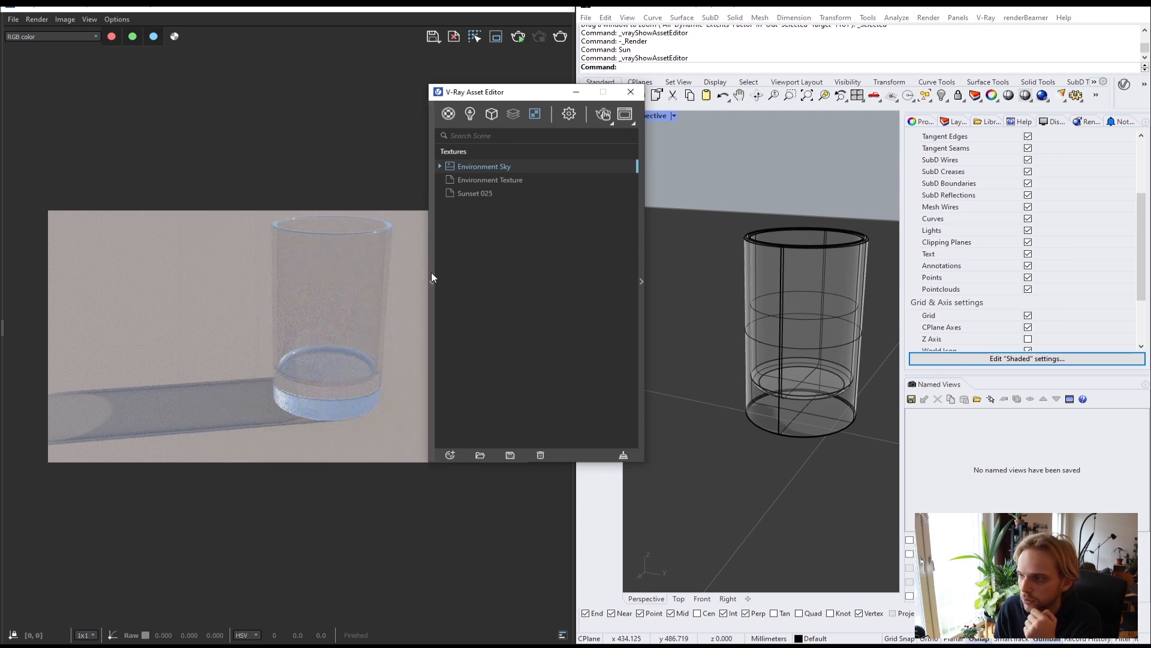
click(641, 296)
drag(570, 95, 569, 101)
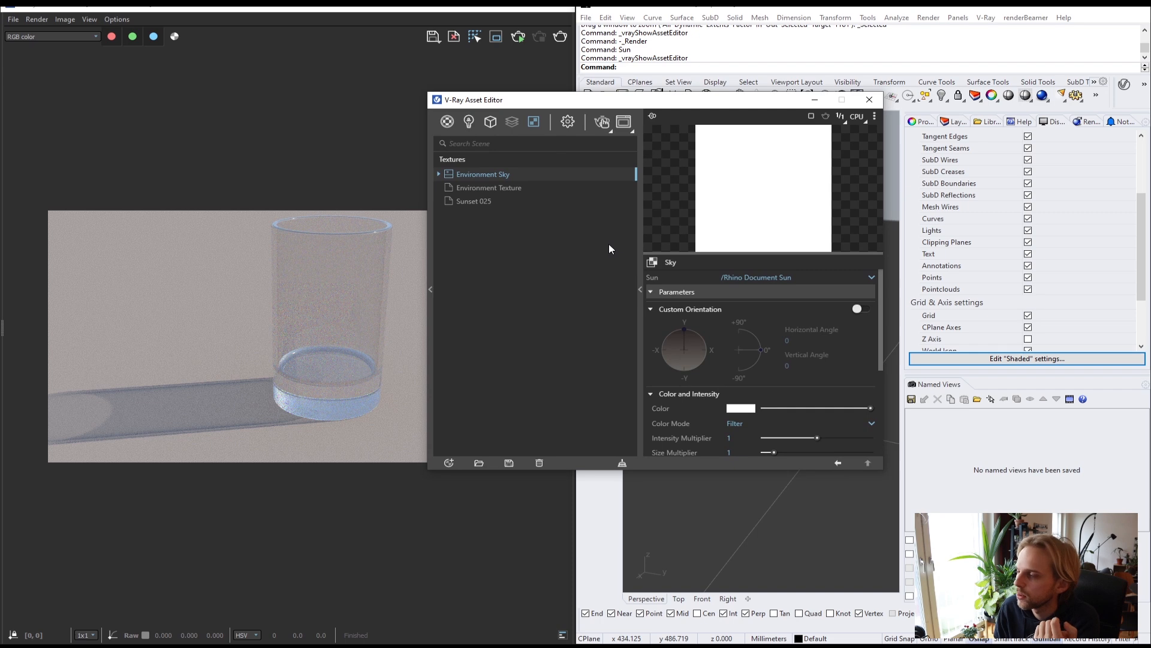
click(640, 289)
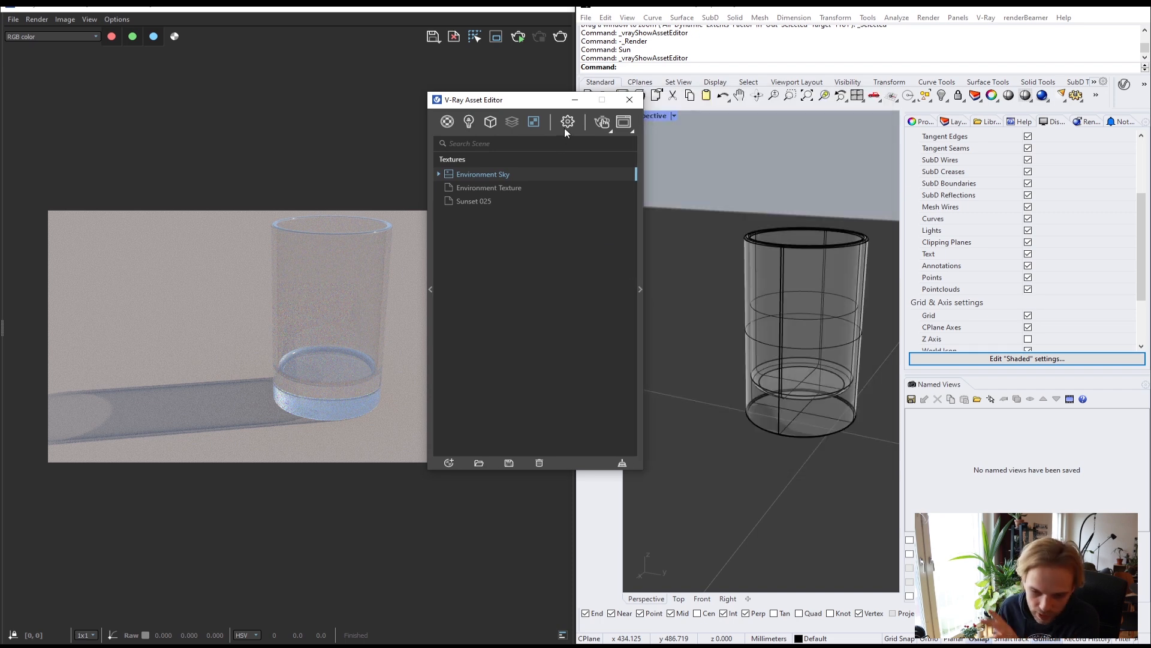
Turn off Interactive rendering in the V-Ray render settings
click(565, 128)
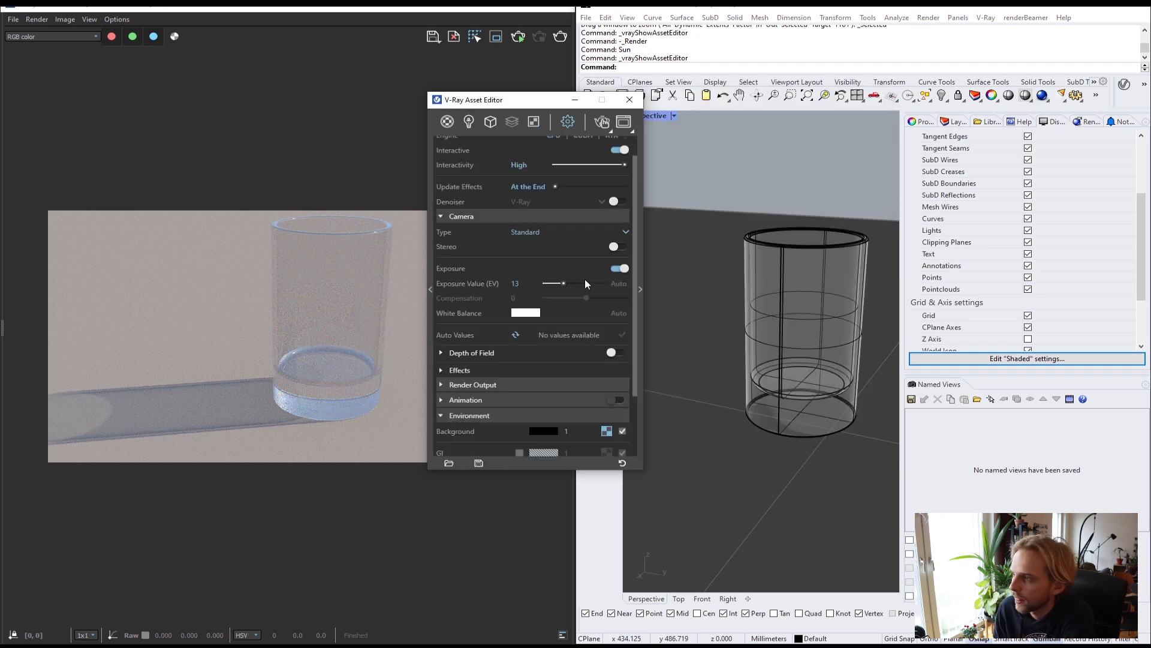
drag(636, 286, 551, 179)
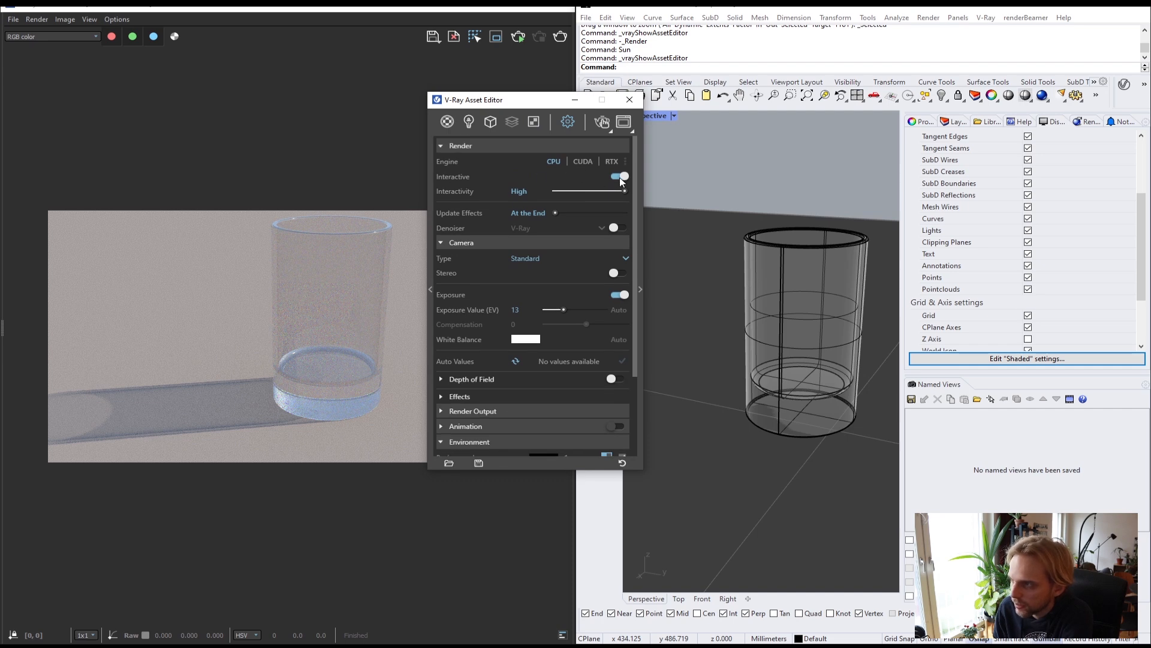
click(516, 177)
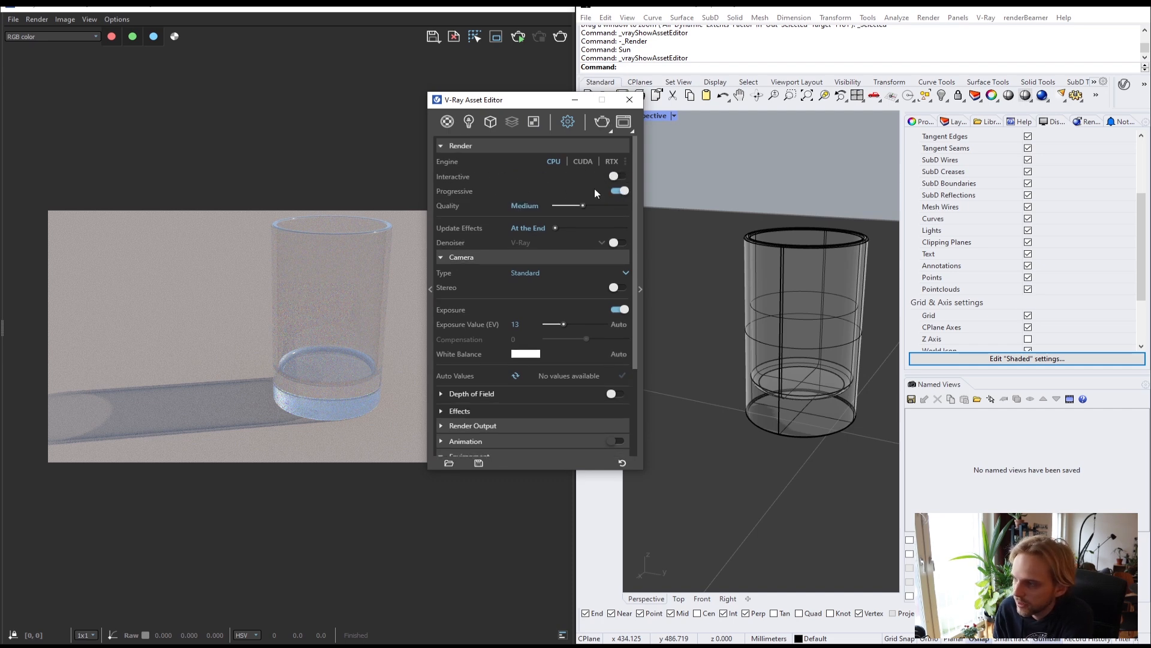
Reveal the advanced Global Illumination settings and enable Reflective Caustics under GI Caustics
click(641, 306)
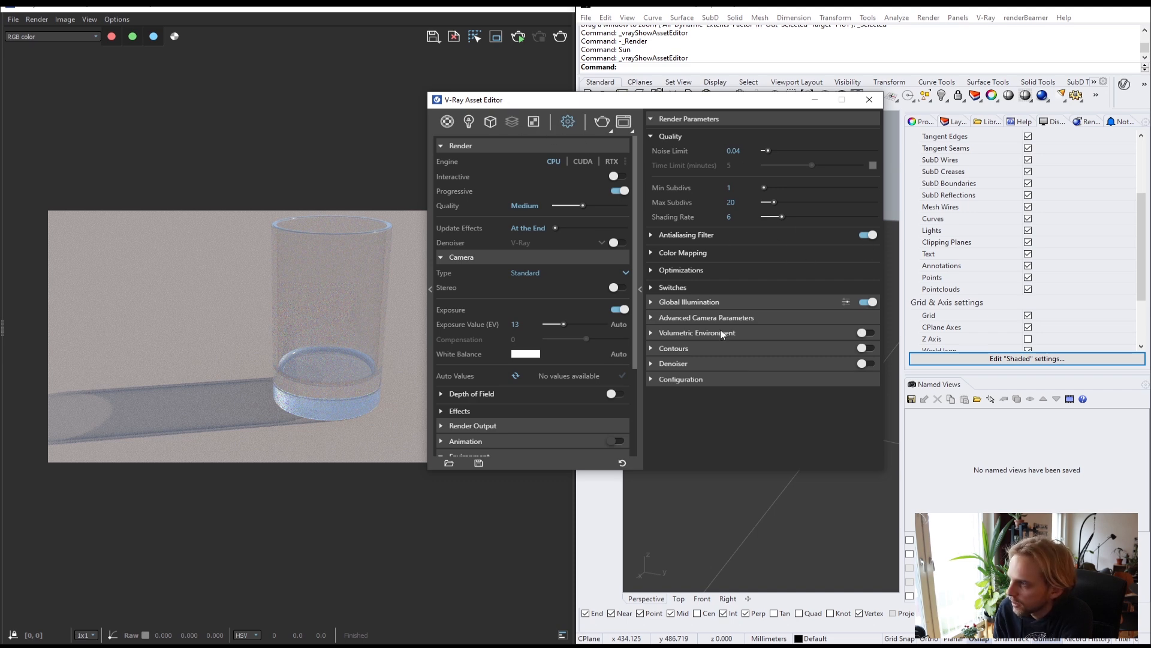
click(680, 304)
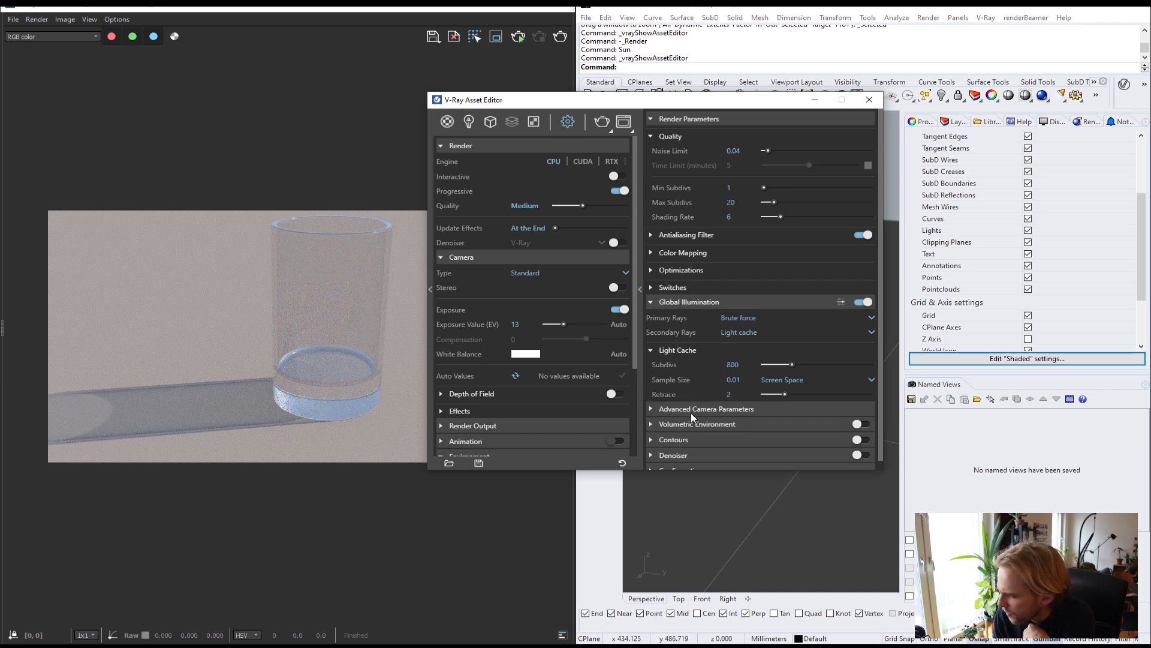
scroll(751, 423, down, 1)
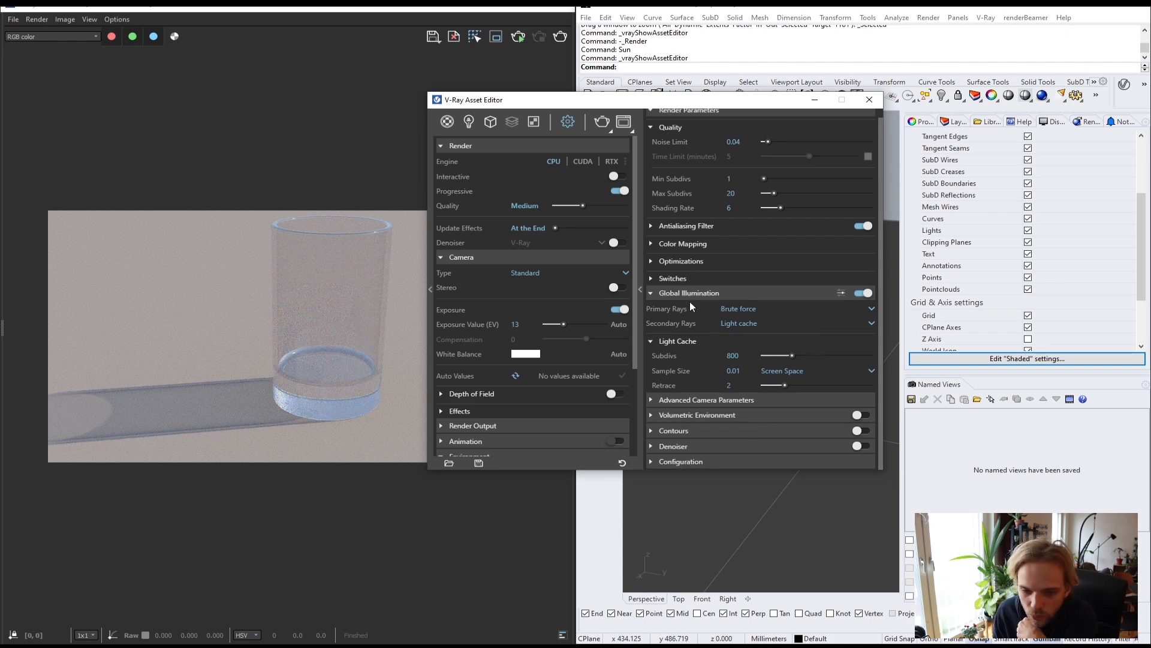
click(841, 293)
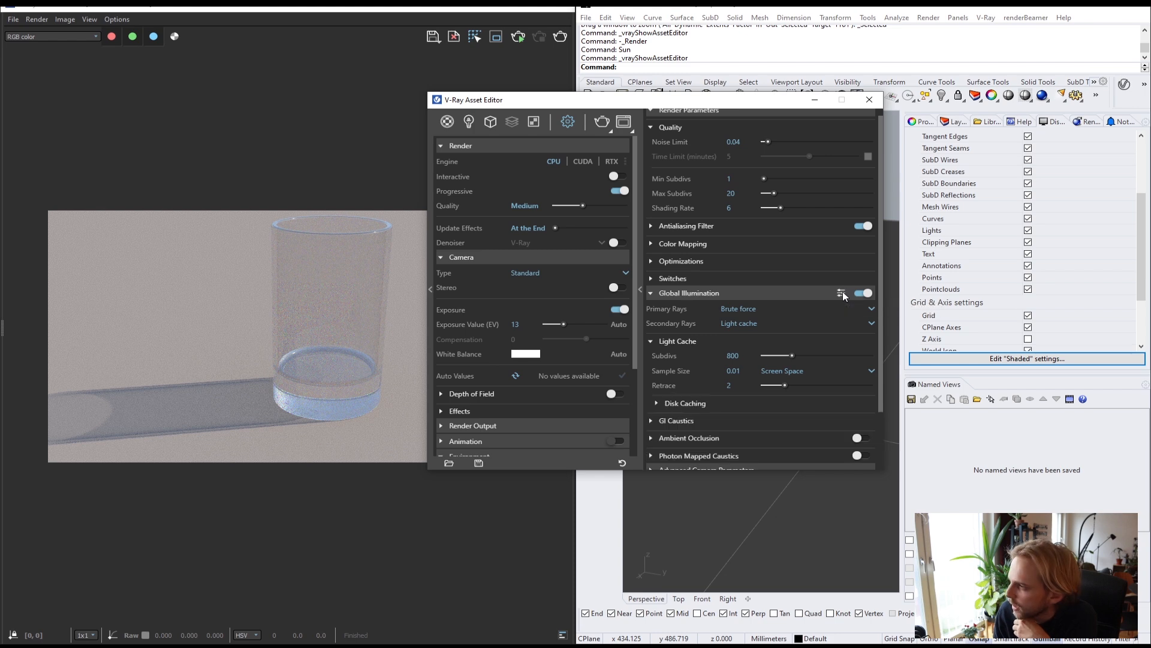
click(671, 420)
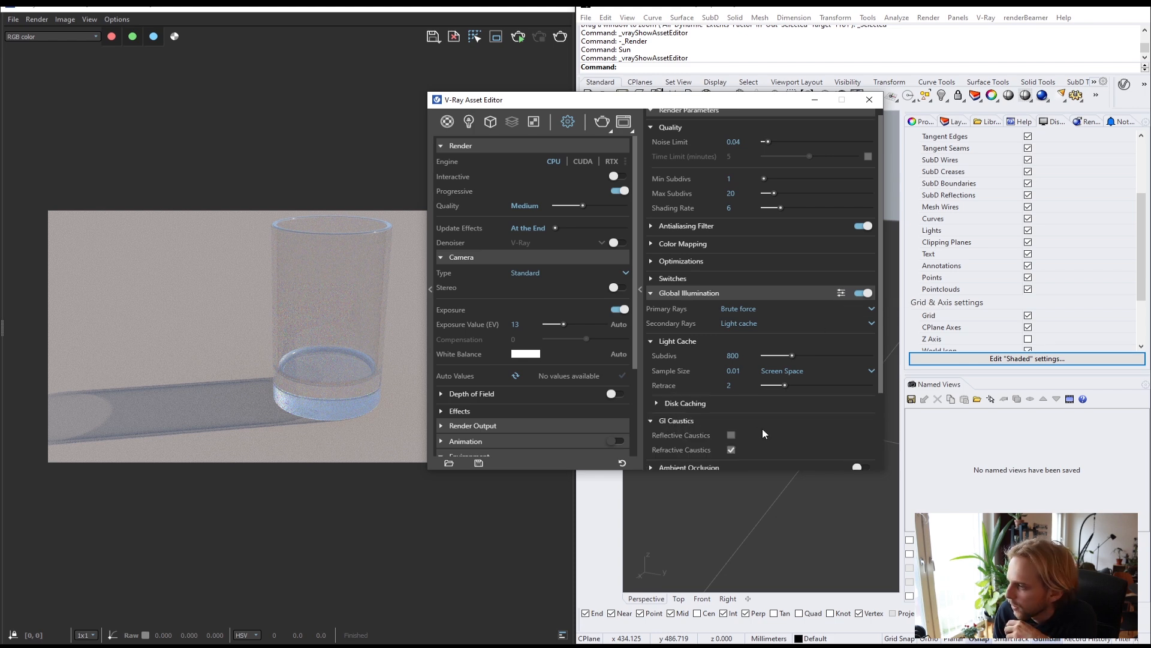
scroll(753, 432, down, 2)
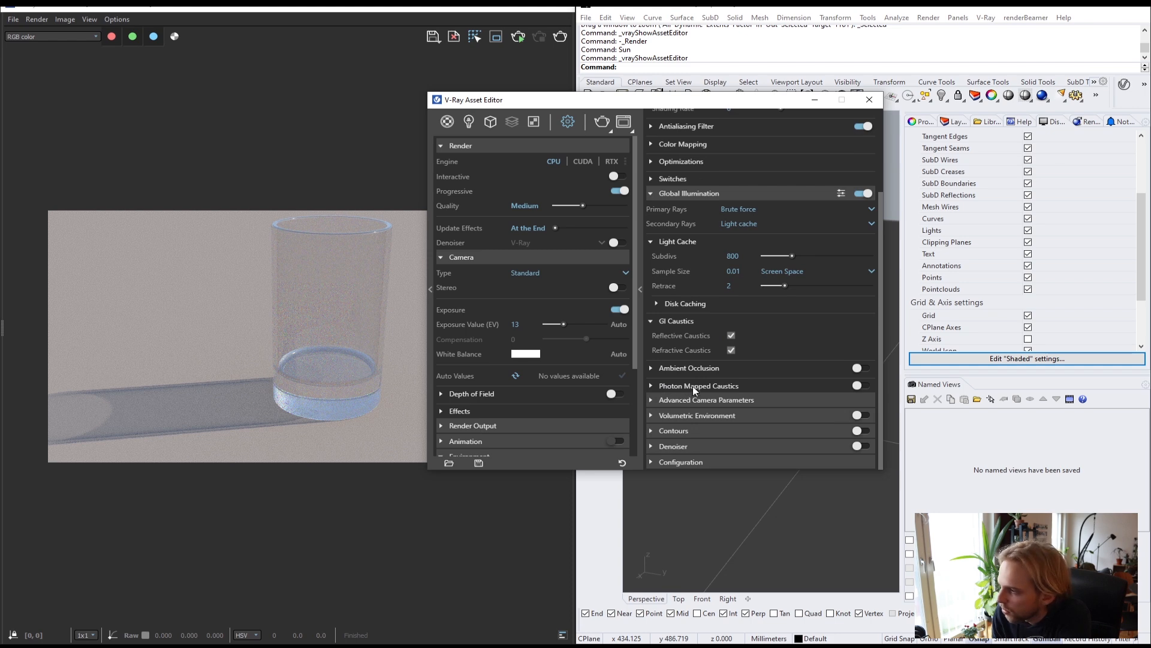
Enable Photon Mapped Caustics and render the glass
click(729, 388)
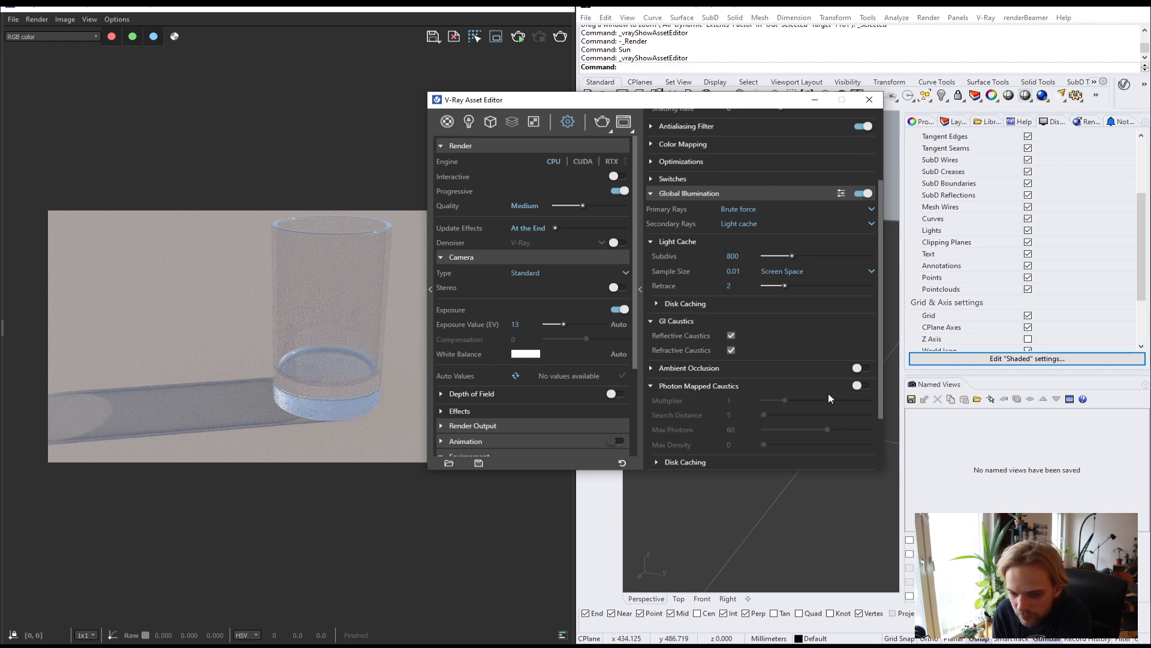
click(863, 386)
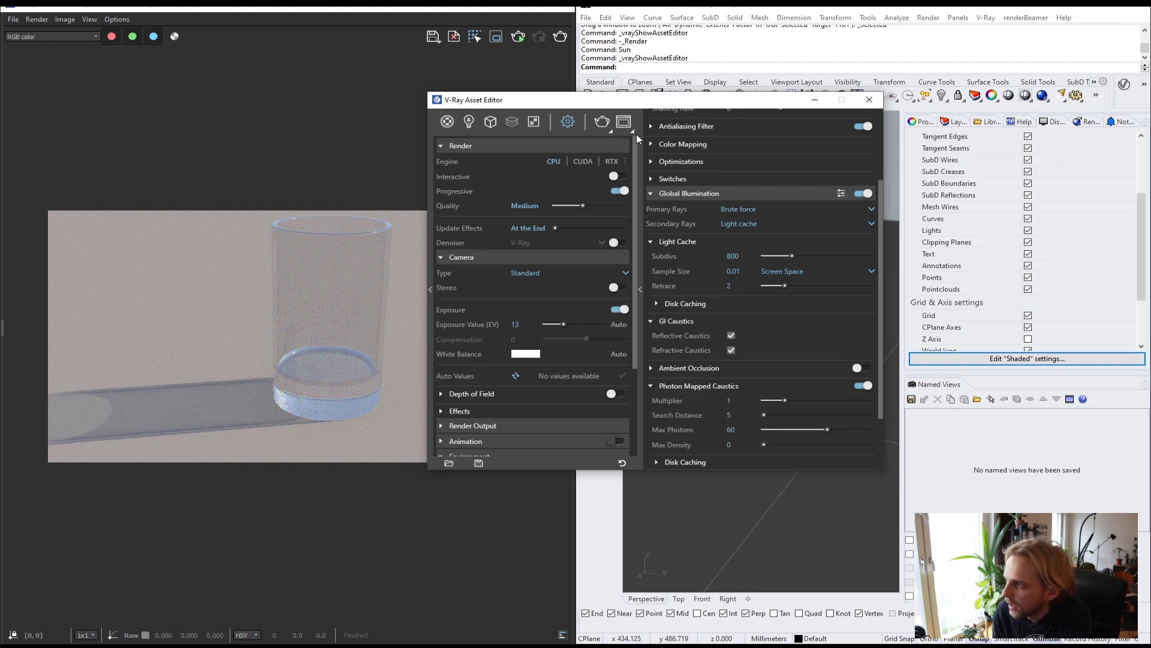
click(602, 120)
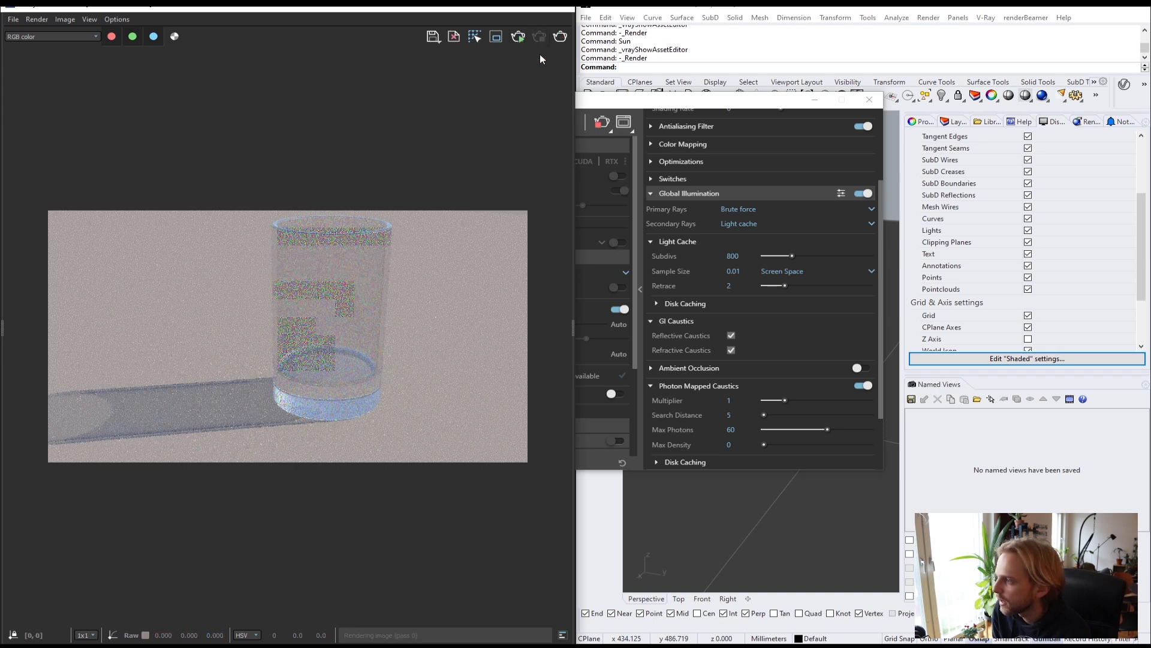
Set the Photon Mapped Caustics Multiplier to 1000000 and render the glass again
click(739, 399)
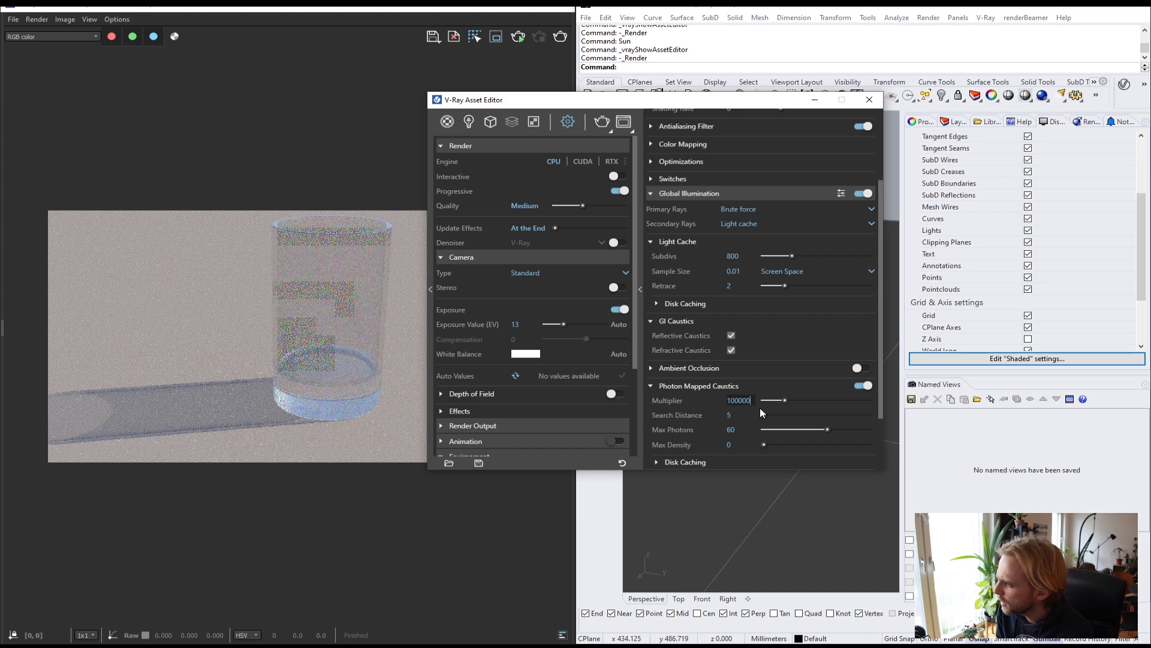
key(Tab)
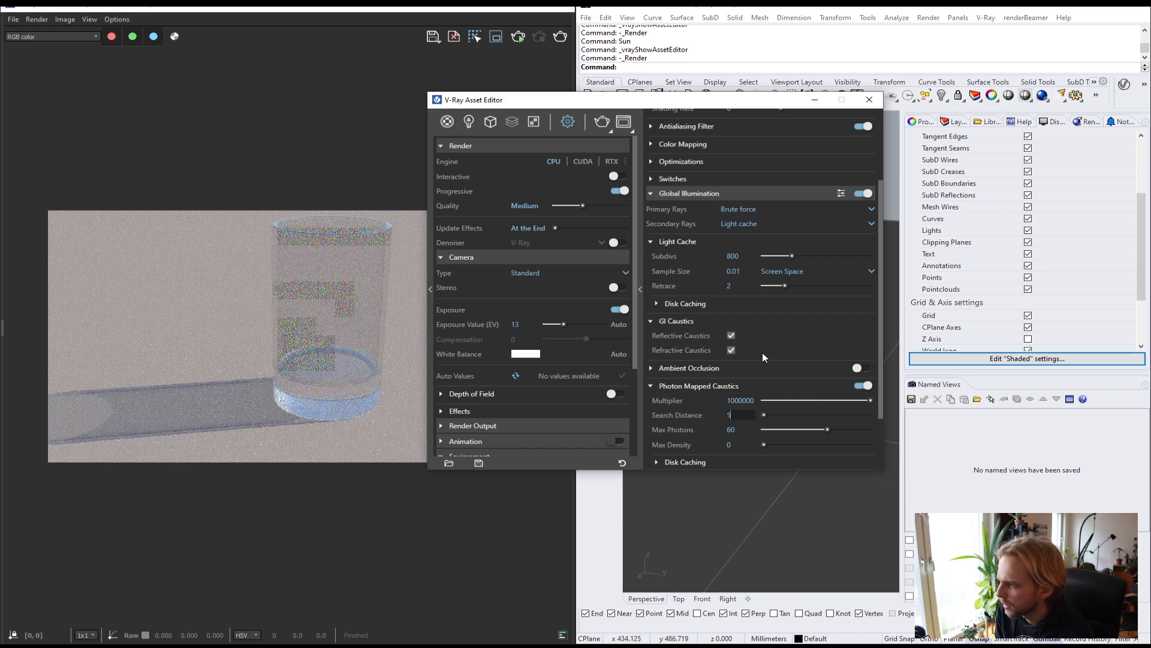
click(595, 124)
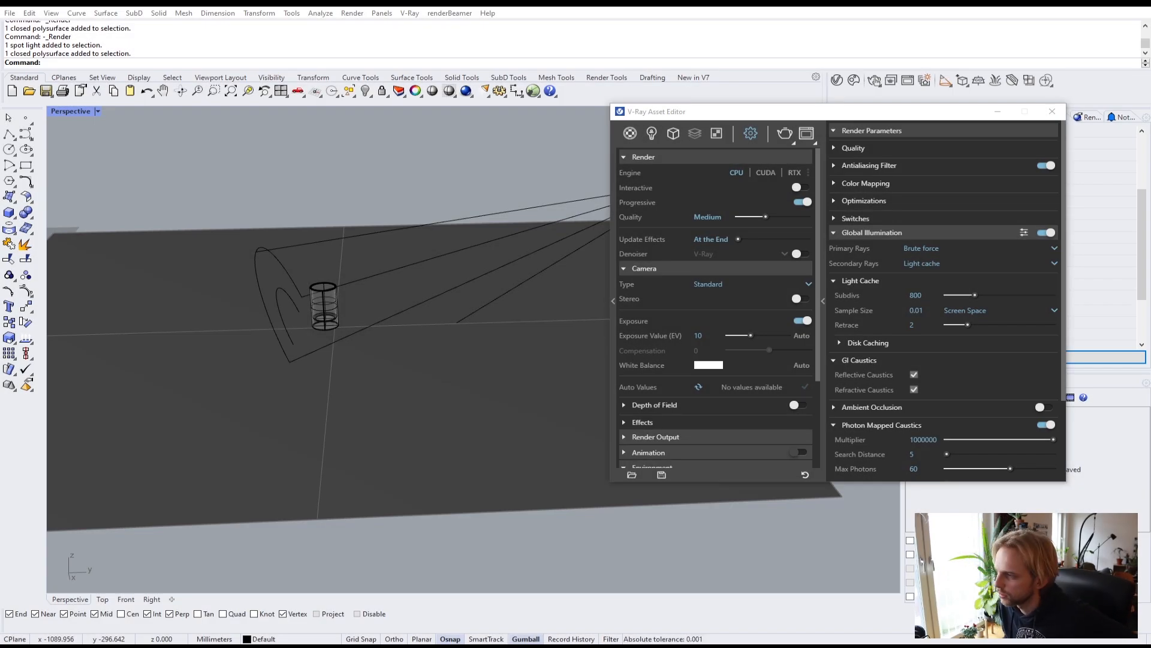
List the scene's lights in the Asset Editor, move it clear of the model and delete the spot light aimed at the glass
click(652, 133)
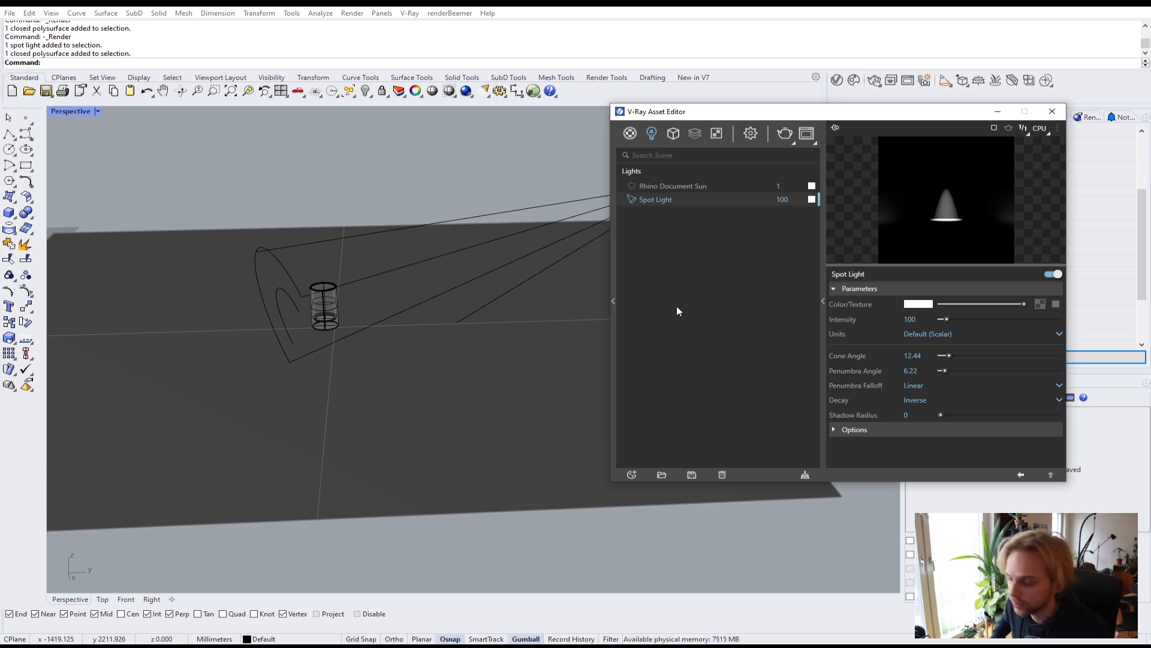
drag(808, 120, 913, 274)
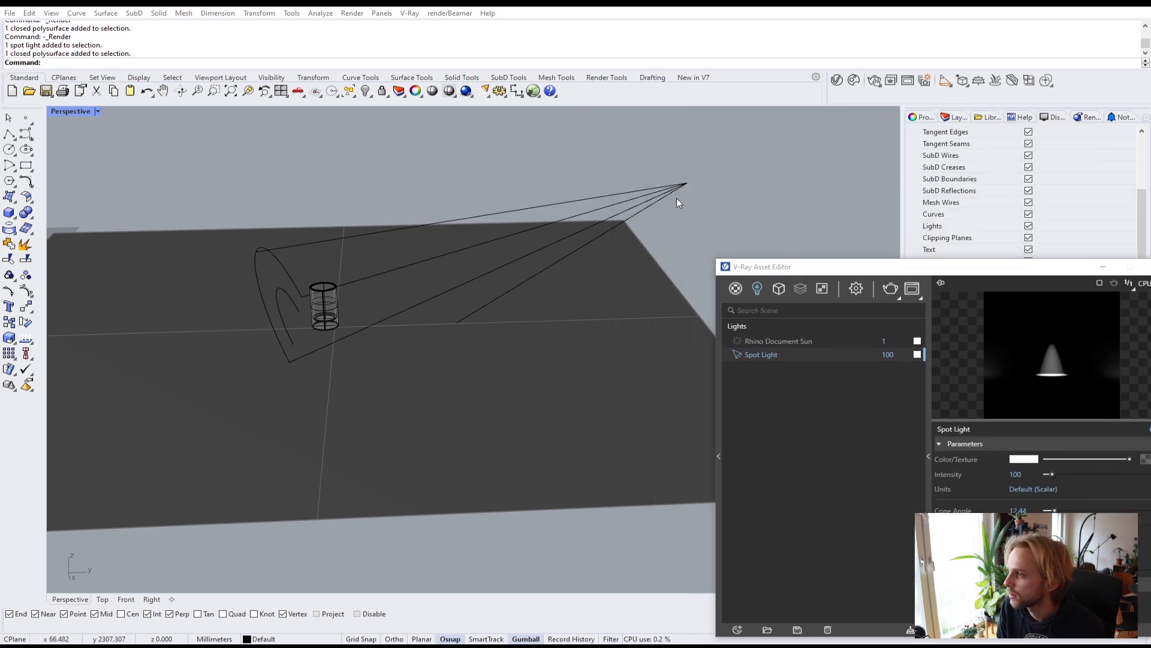
click(589, 193)
key(Delete)
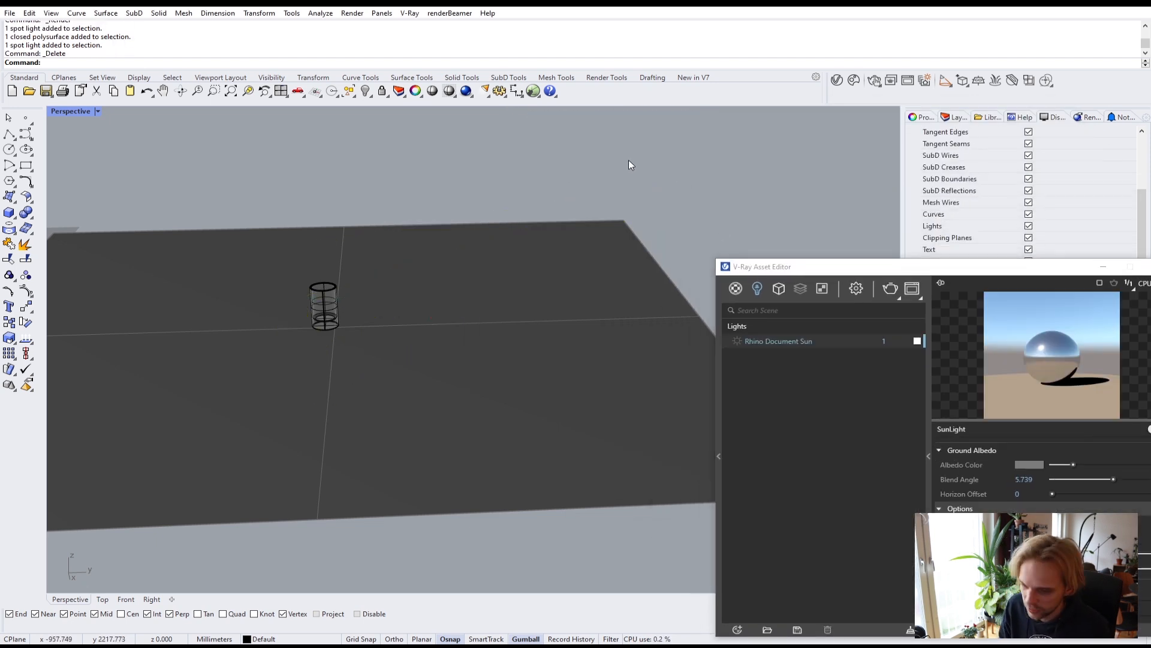
Place a new spot light beside the glass, with its cone base on one side and its source on the other
drag(881, 270, 863, 157)
click(683, 317)
right_drag(280, 264, 294, 308)
right_drag(617, 393, 528, 324)
click(946, 84)
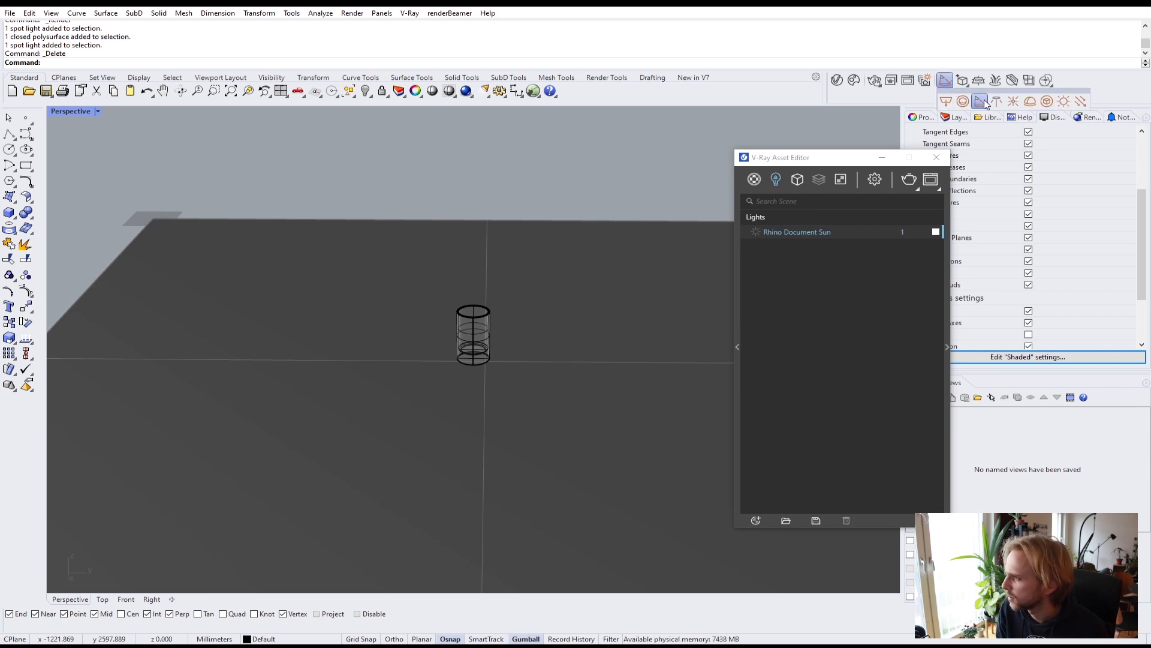
click(980, 101)
right_drag(609, 272, 629, 290)
click(622, 239)
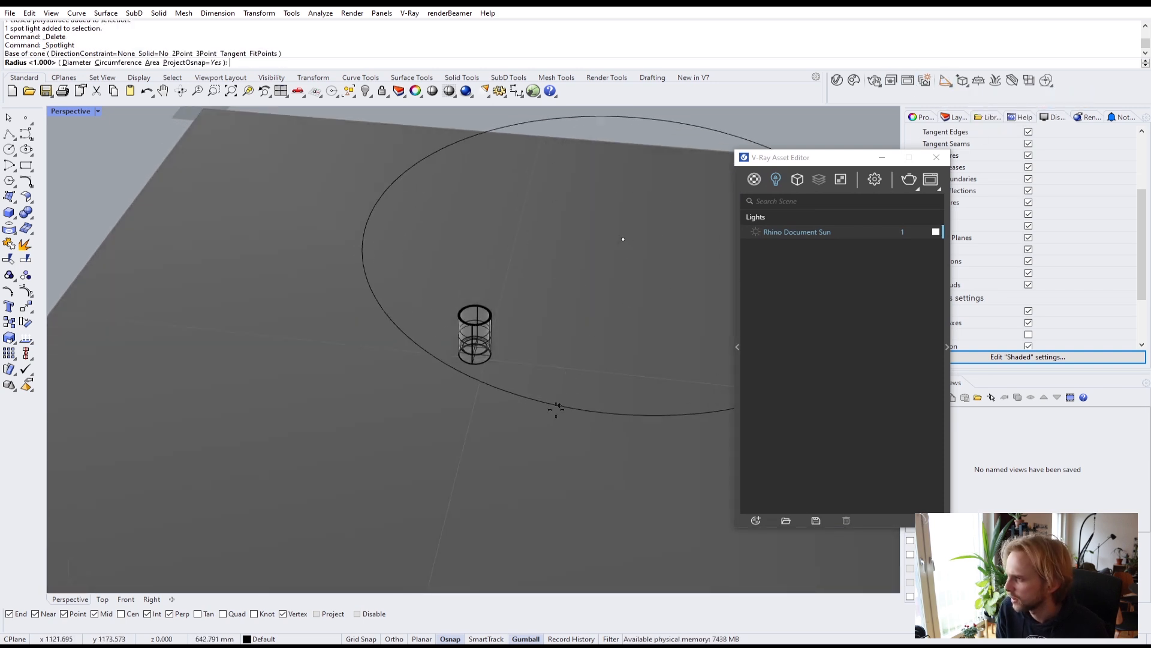
click(588, 334)
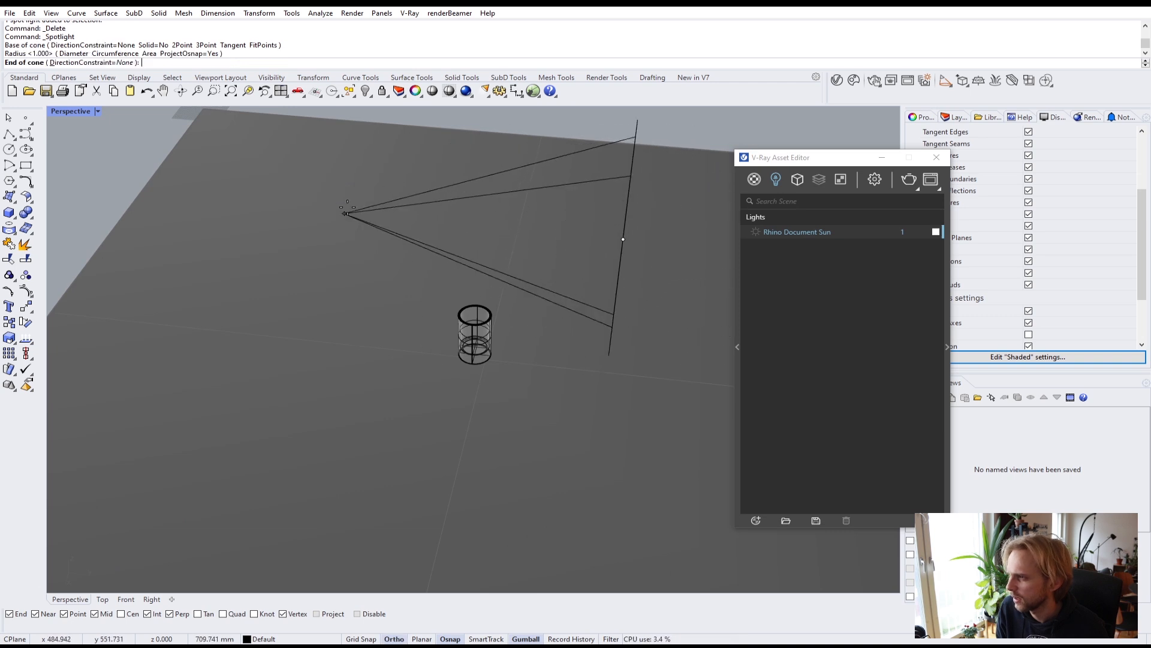
click(346, 211)
right_drag(540, 231, 398, 278)
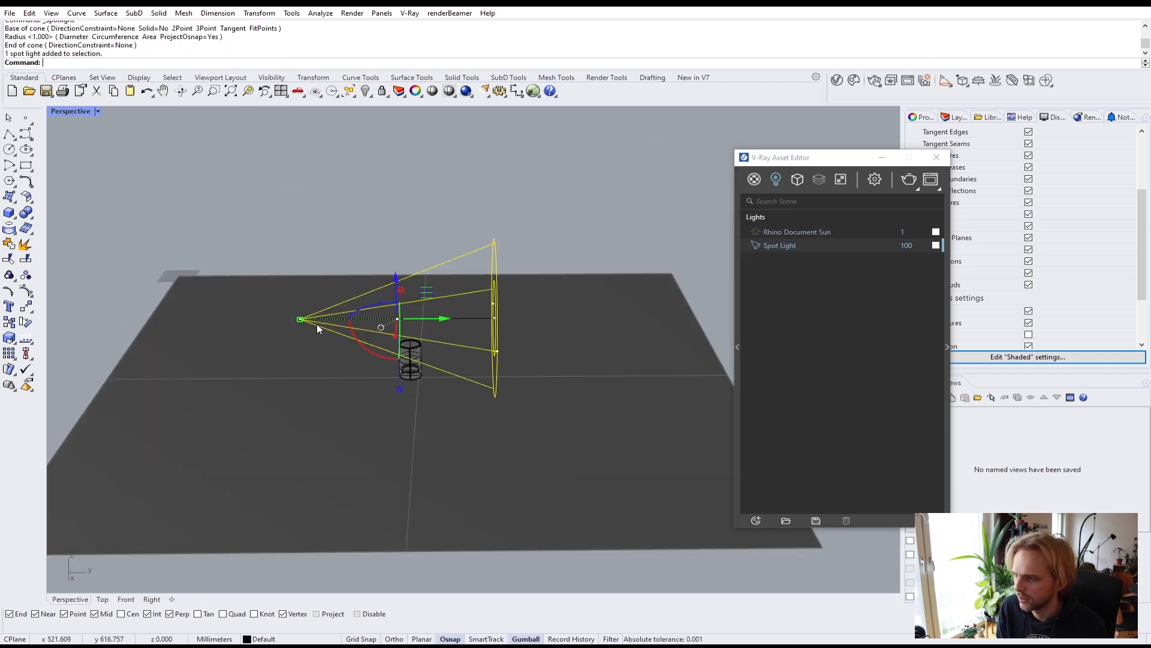
Raise the spot light's source point high above the ground plane so the cone points downward
drag(264, 275, 307, 365)
right_drag(307, 364, 308, 311)
drag(296, 319, 352, 166)
right_drag(543, 300, 563, 333)
scroll(508, 310, up, 3)
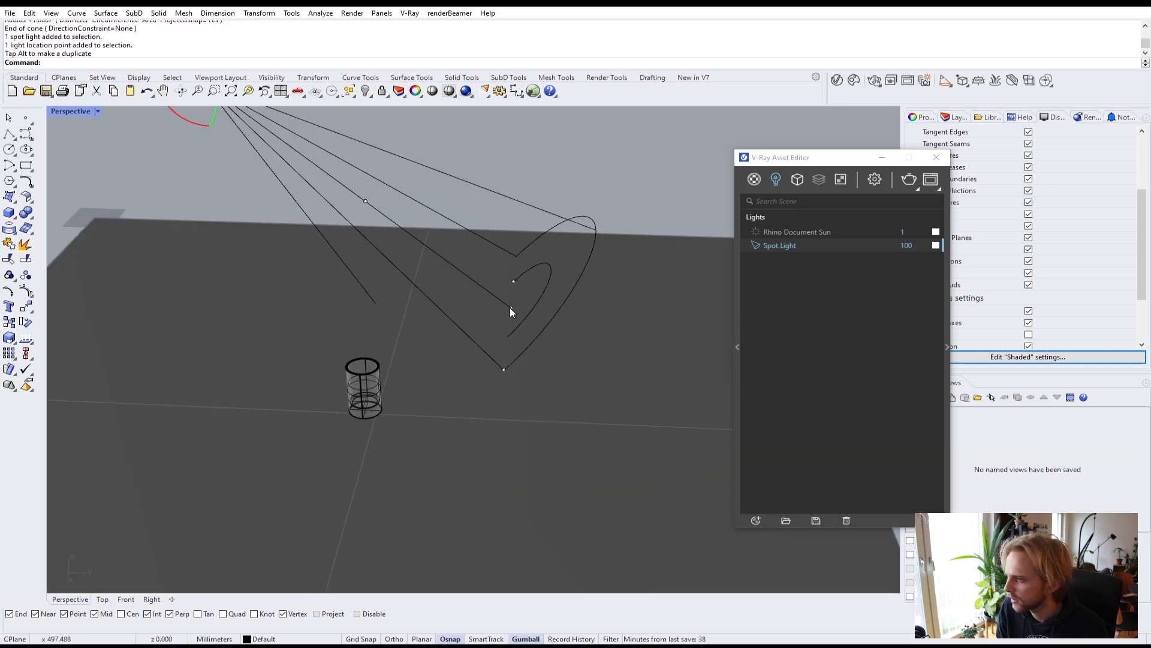
Move the spot light's target point to the base of the glass
click(511, 309)
right_drag(511, 308, 560, 293)
drag(560, 294, 473, 388)
right_drag(473, 389, 477, 372)
scroll(429, 340, up, 5)
scroll(317, 328, down, 5)
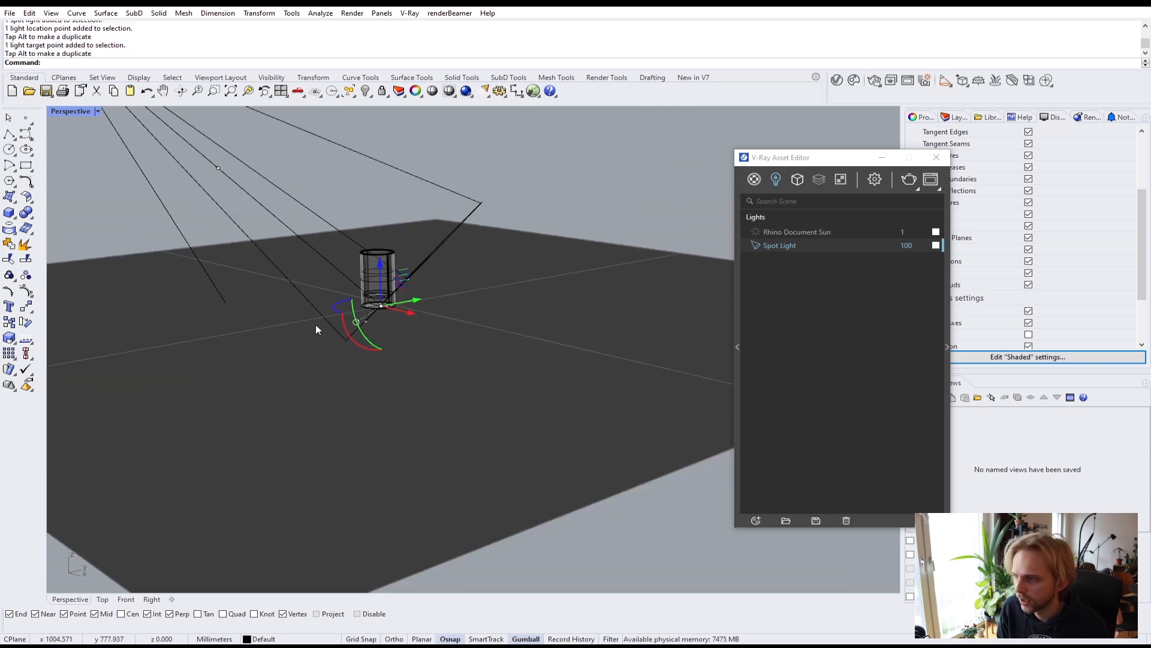
Move the spot light's source point farther away from the glass, keeping it aimed at the base
right_drag(403, 231, 362, 301)
click(324, 230)
drag(310, 293, 152, 313)
right_drag(153, 313, 345, 277)
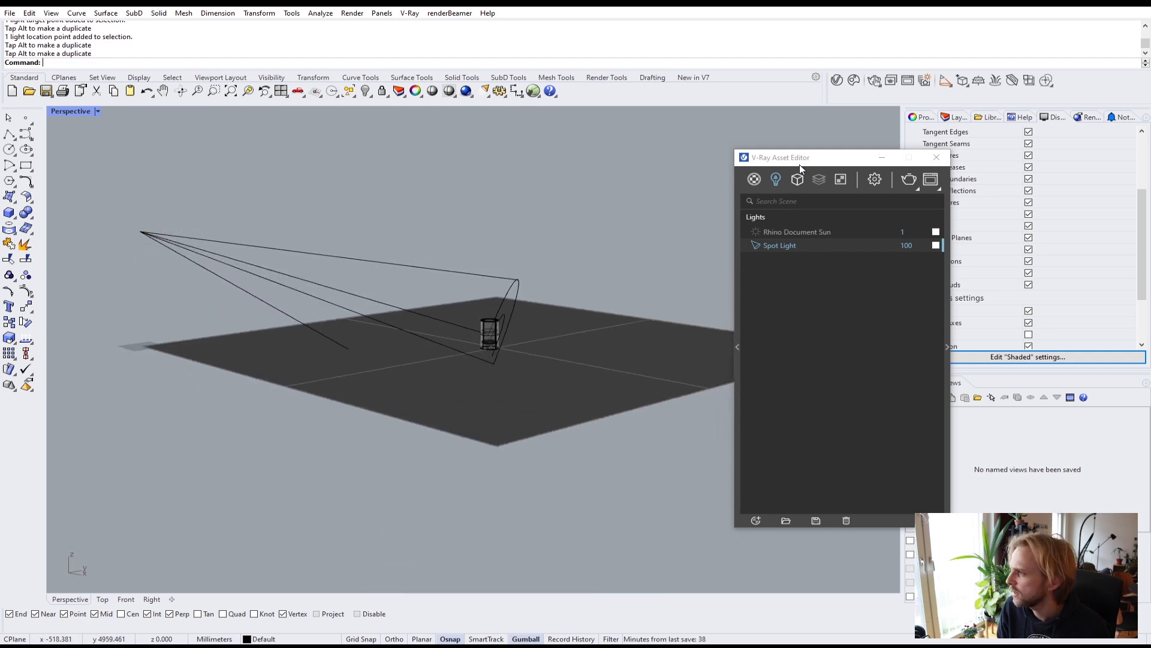
Render the scene with the spot light aimed at the glass and close the frame buffer
drag(798, 157, 605, 97)
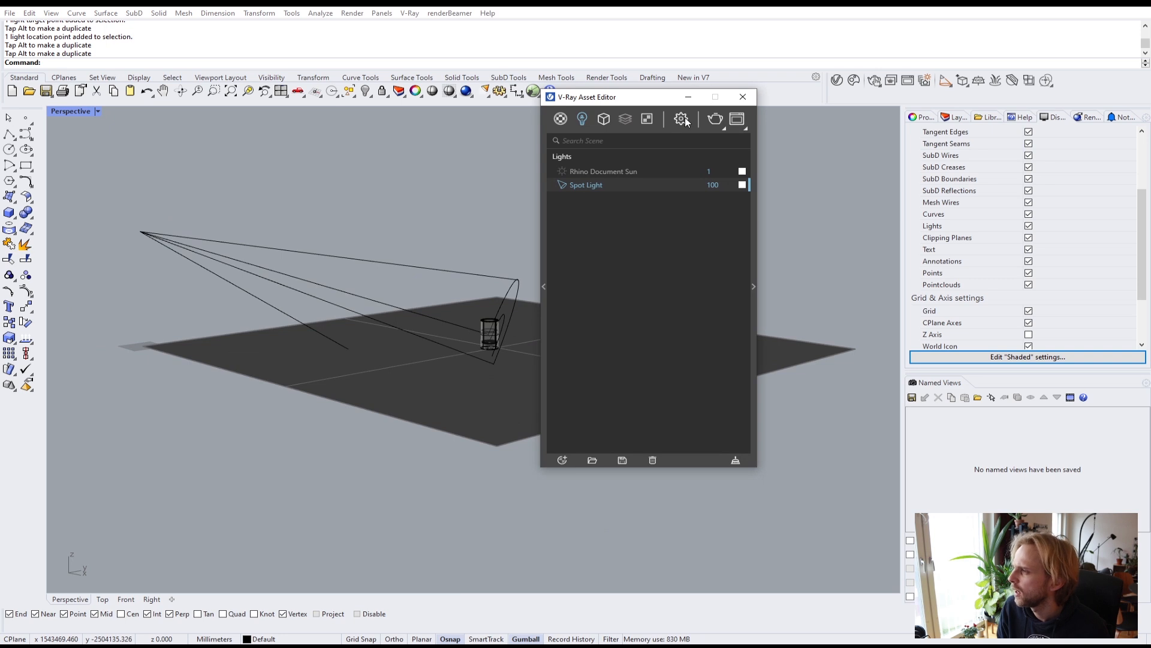
click(716, 119)
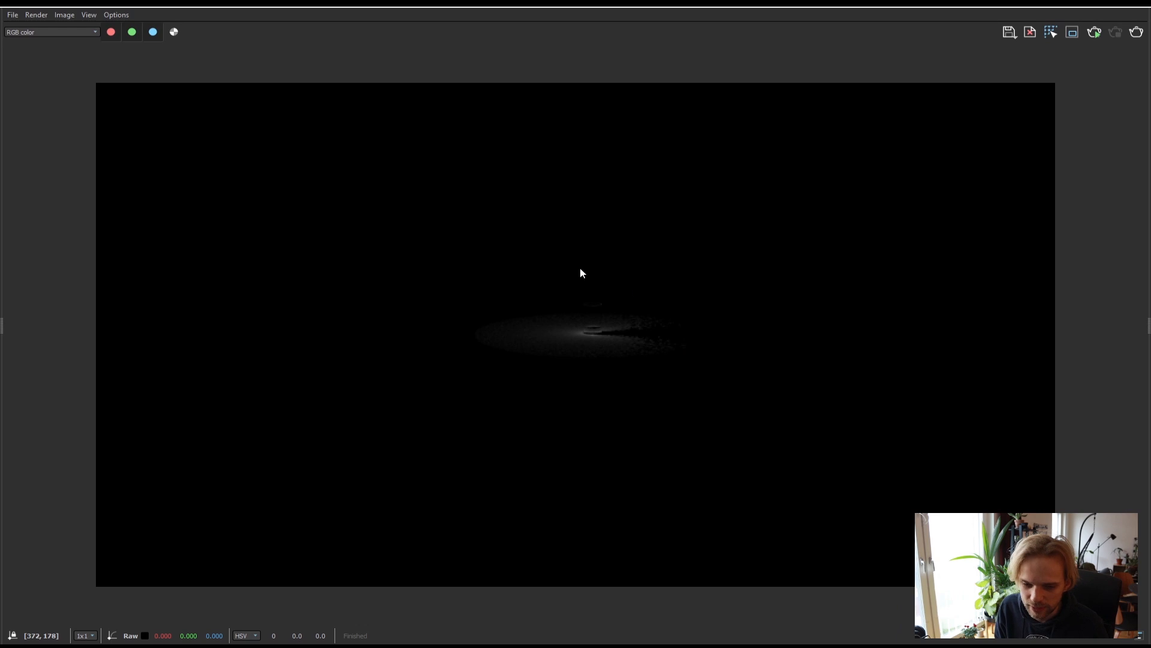
double_click(945, 7)
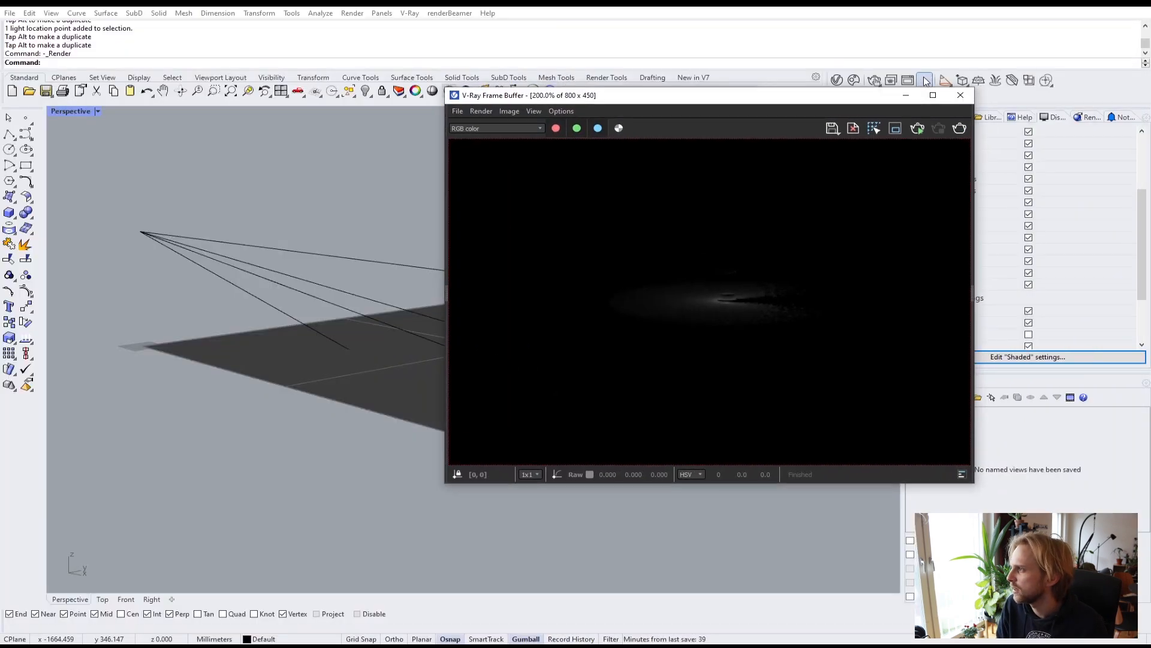
click(961, 95)
Select the spot light, show its parameters and set its Decay to Inverse
click(200, 241)
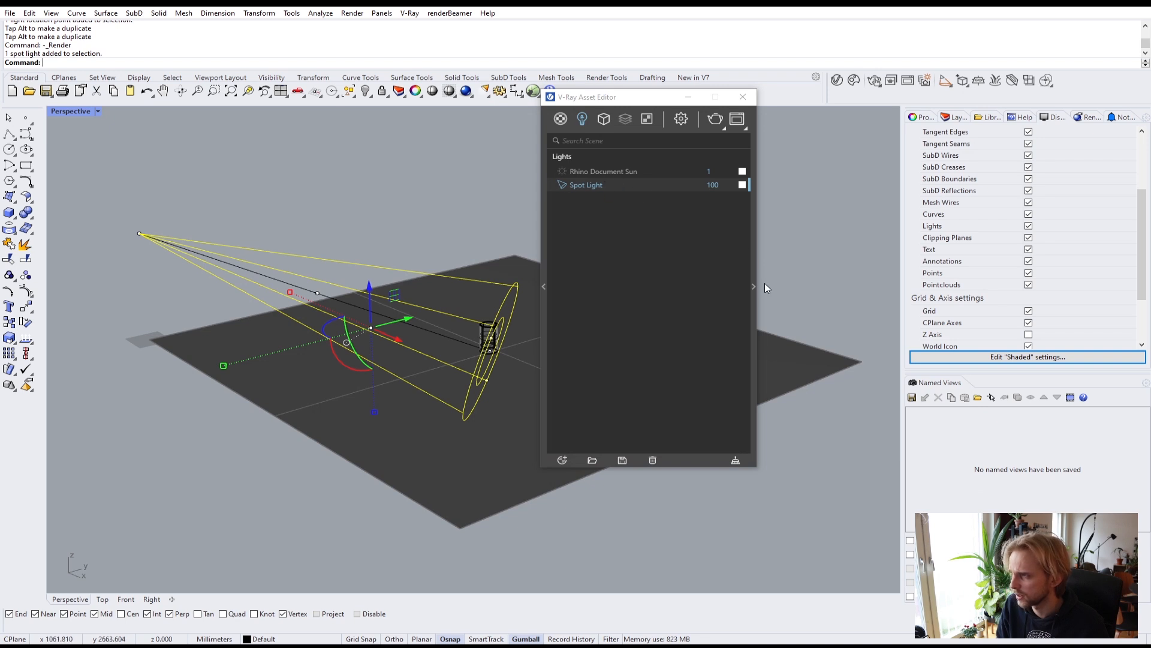
click(753, 297)
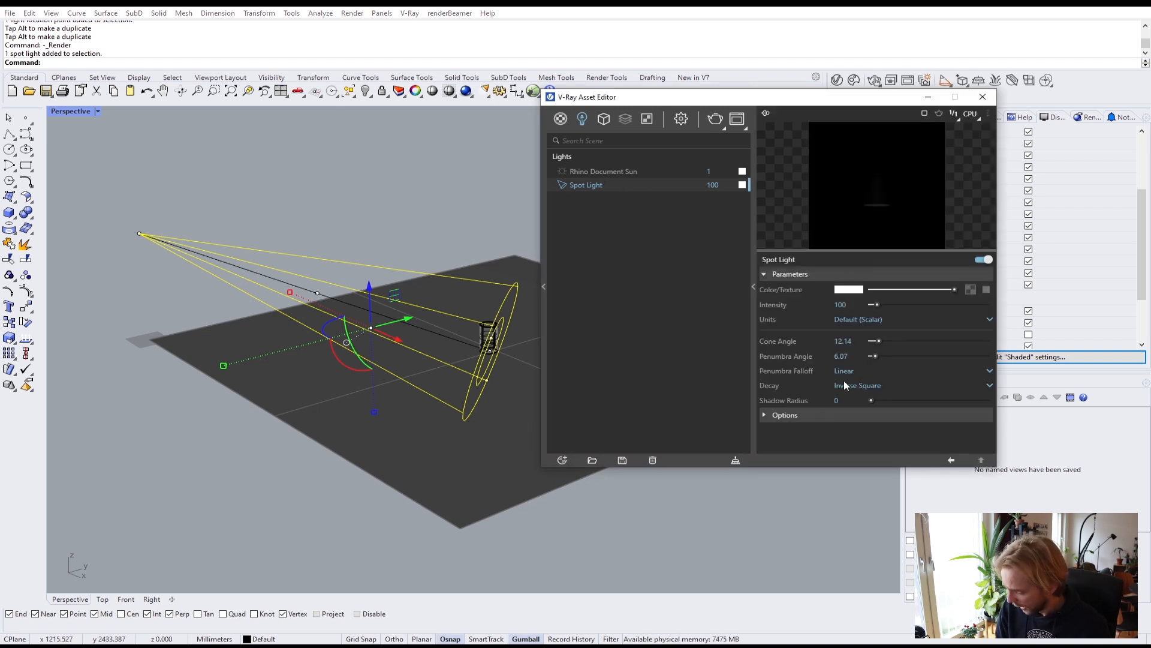
click(859, 386)
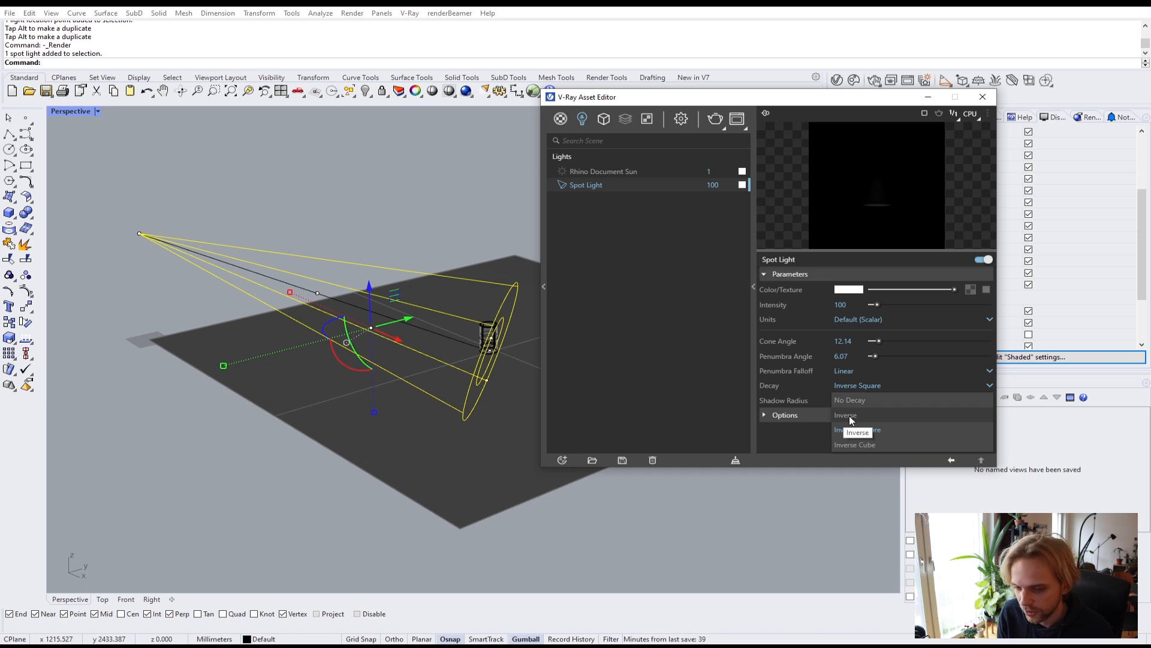
click(858, 415)
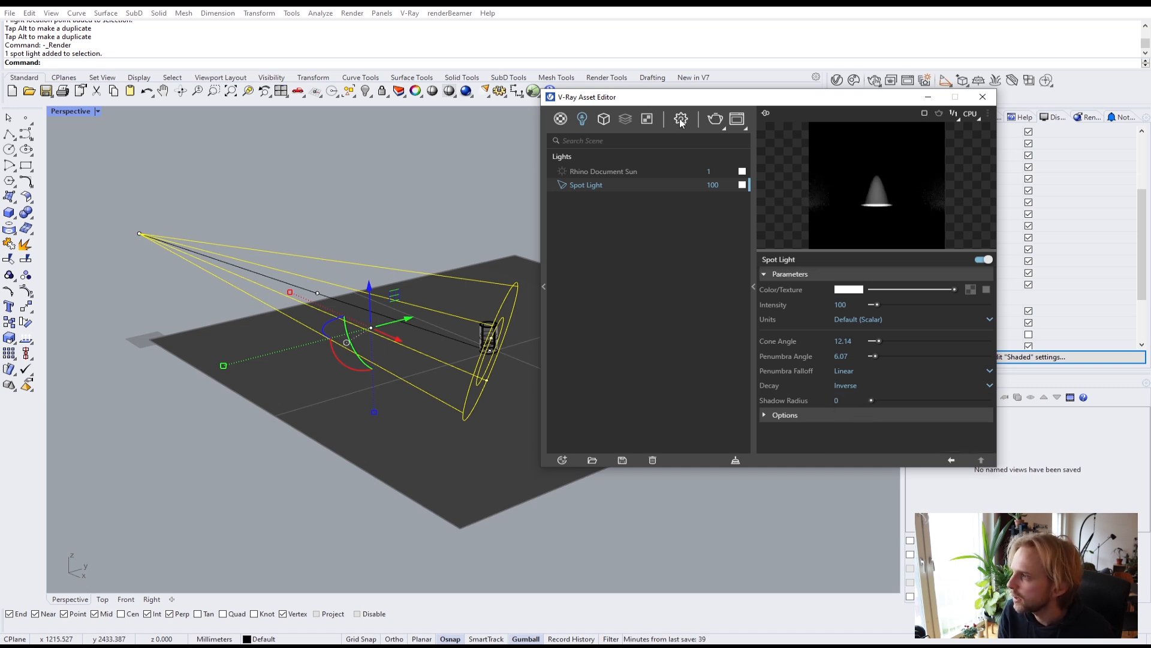
Zoom the view to the selected glass and start a close-up render, stopping it early
click(680, 120)
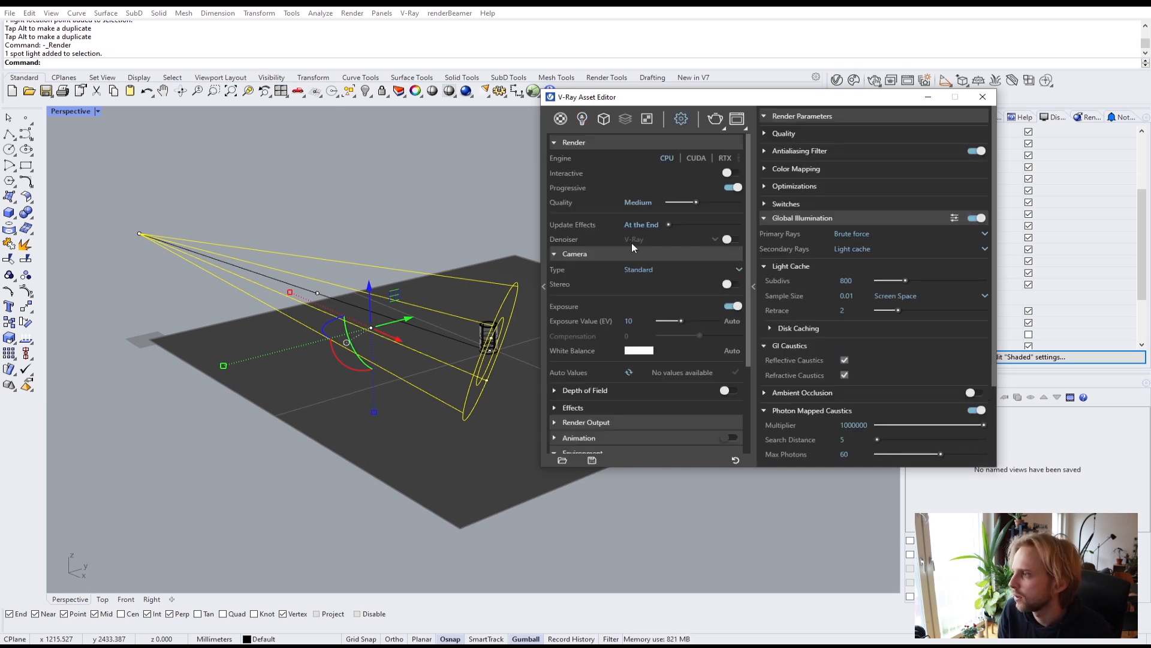
click(221, 190)
scroll(480, 354, up, 5)
scroll(480, 355, up, 4)
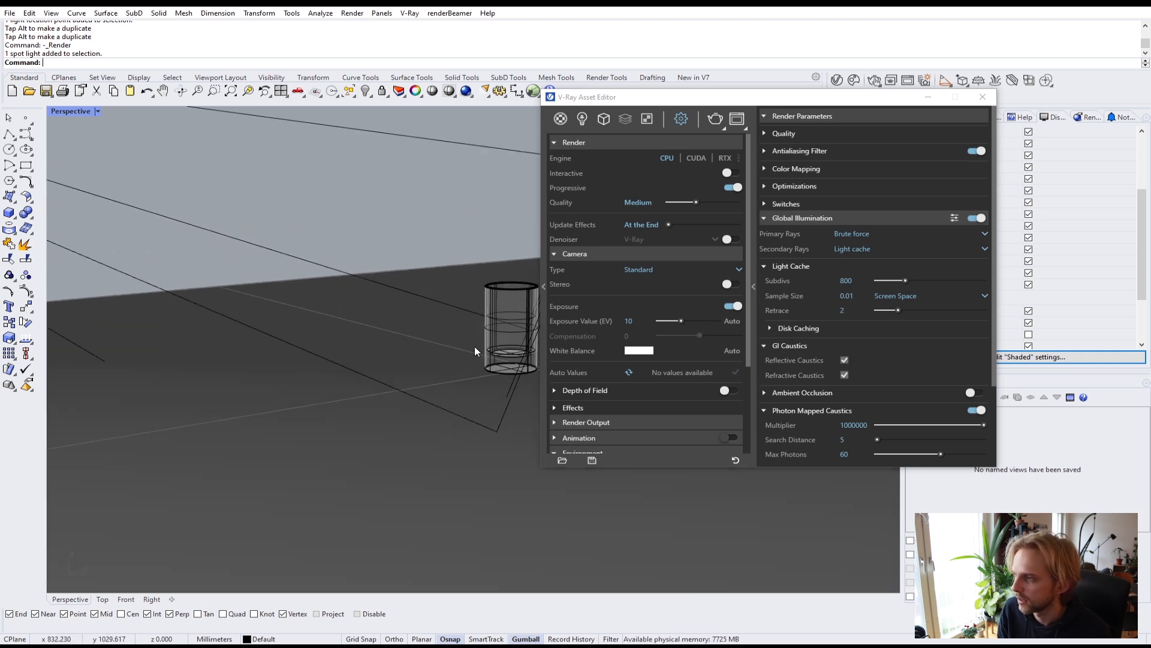
scroll(416, 263, up, 3)
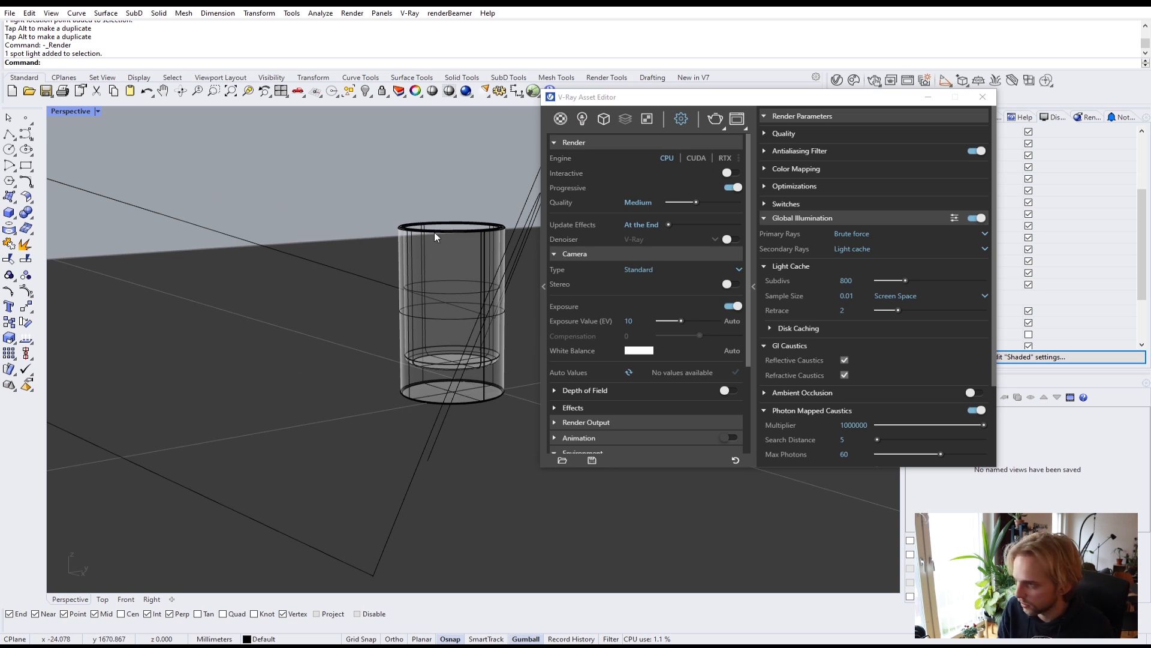
click(434, 232)
text(ZS)
key(Return)
key(Escape)
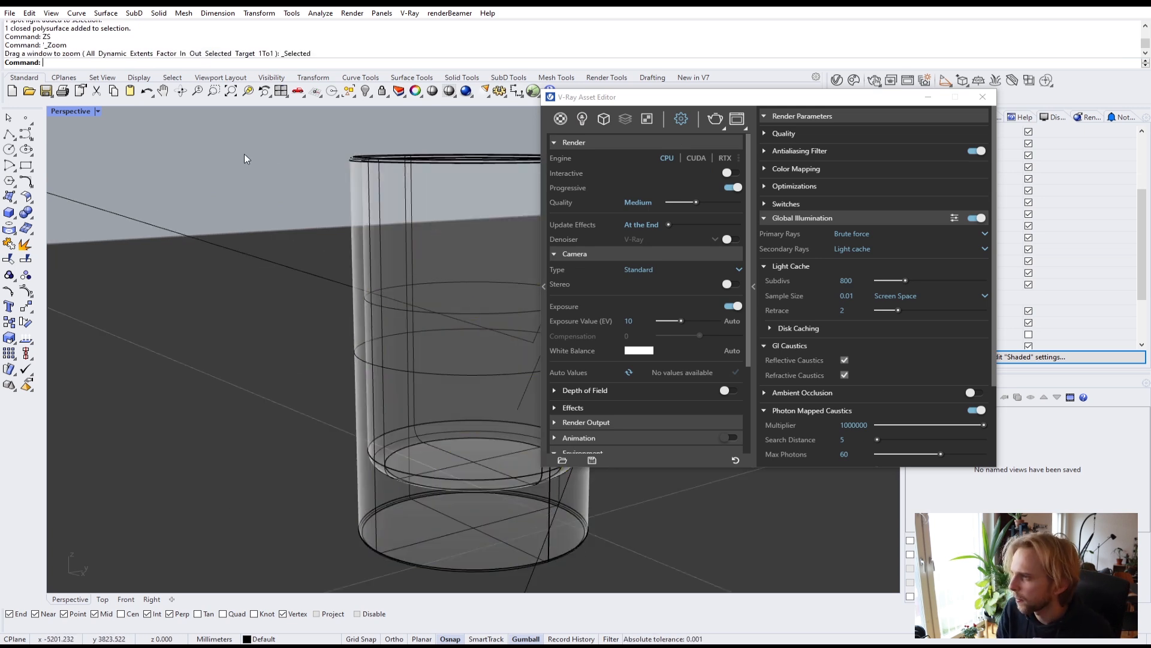
click(714, 119)
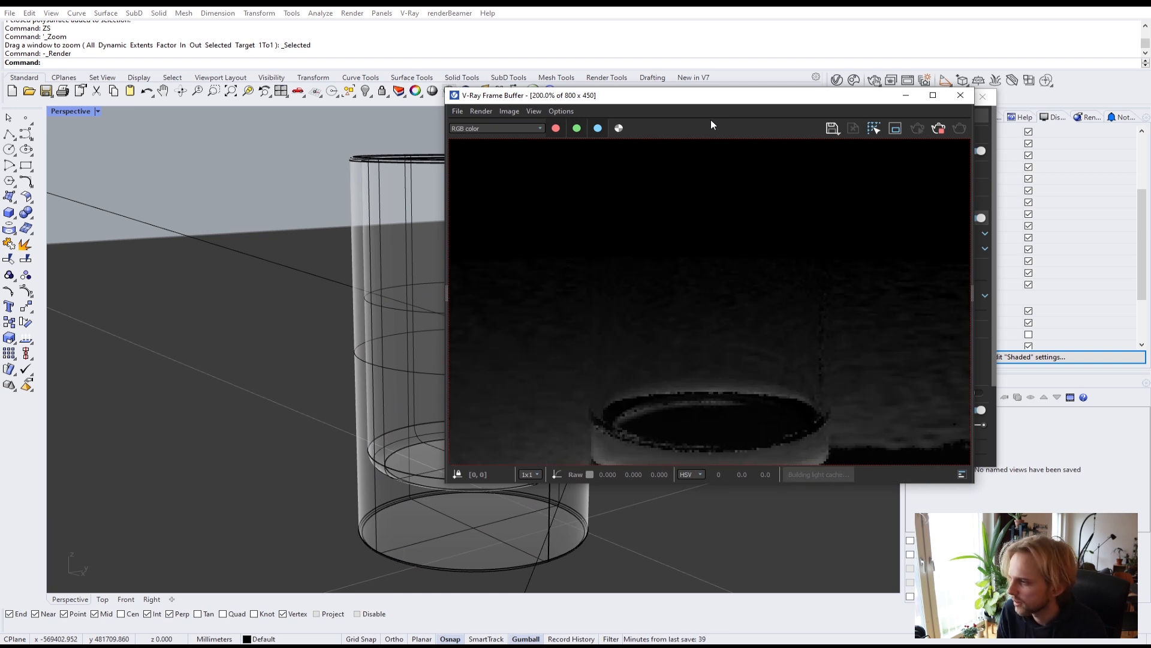
click(939, 128)
Render the glass from farther back, first interactively and again as a production render, and close the frame buffer
scroll(336, 334, down, 4)
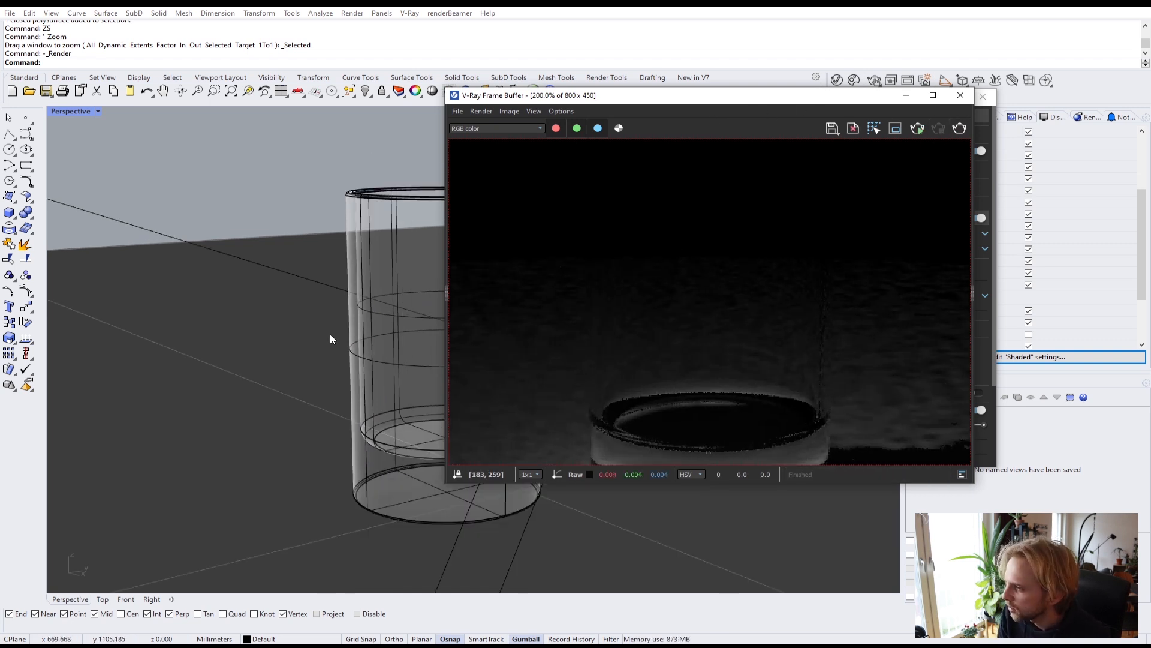
click(919, 130)
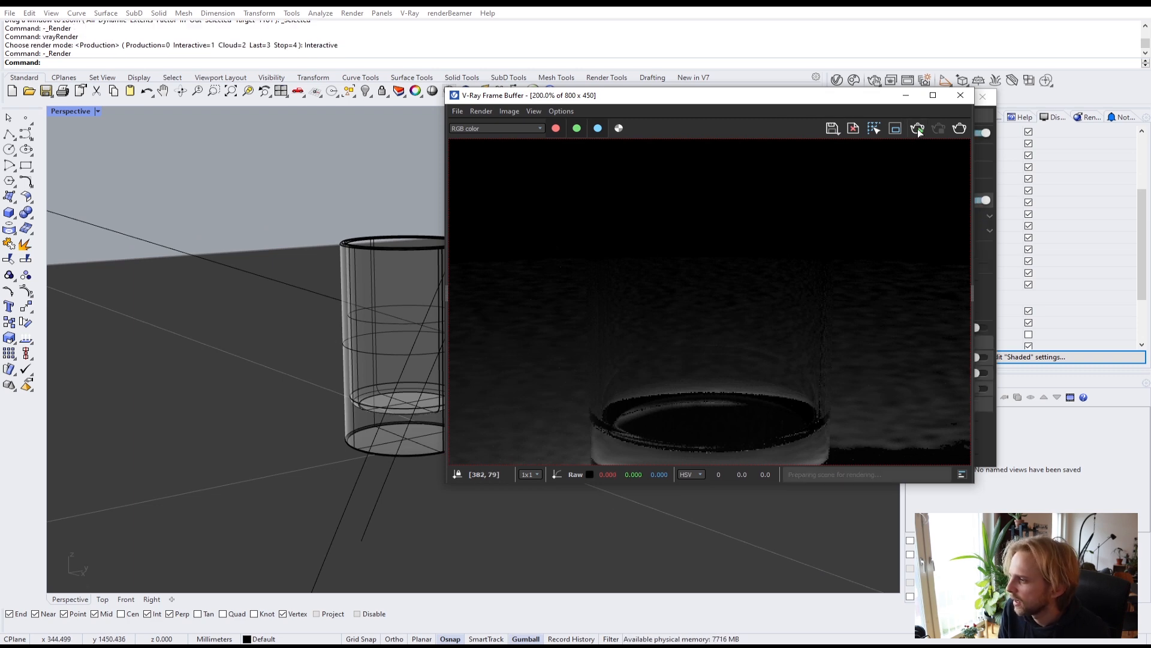
click(939, 129)
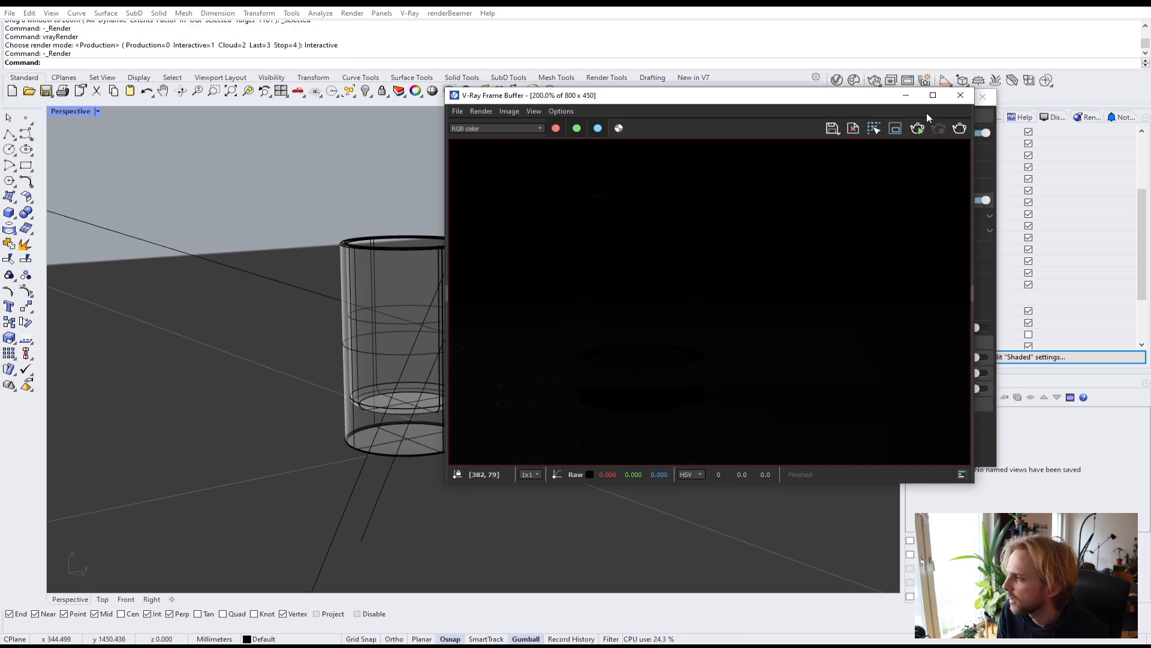
click(960, 128)
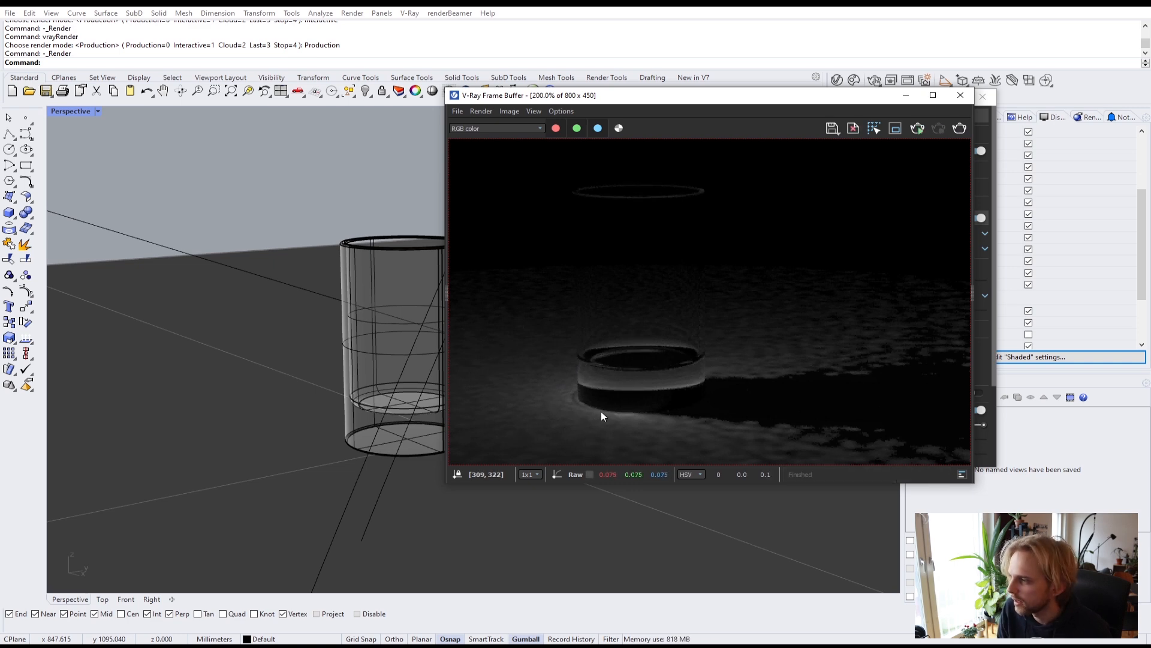
scroll(600, 413, down, 1)
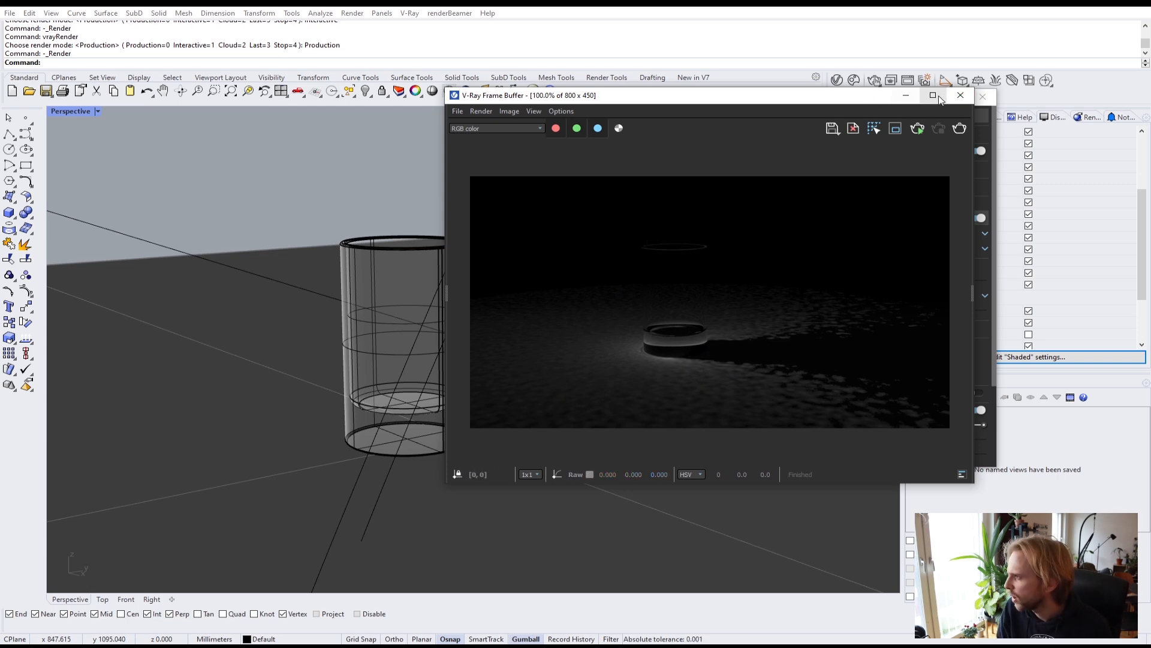
click(960, 95)
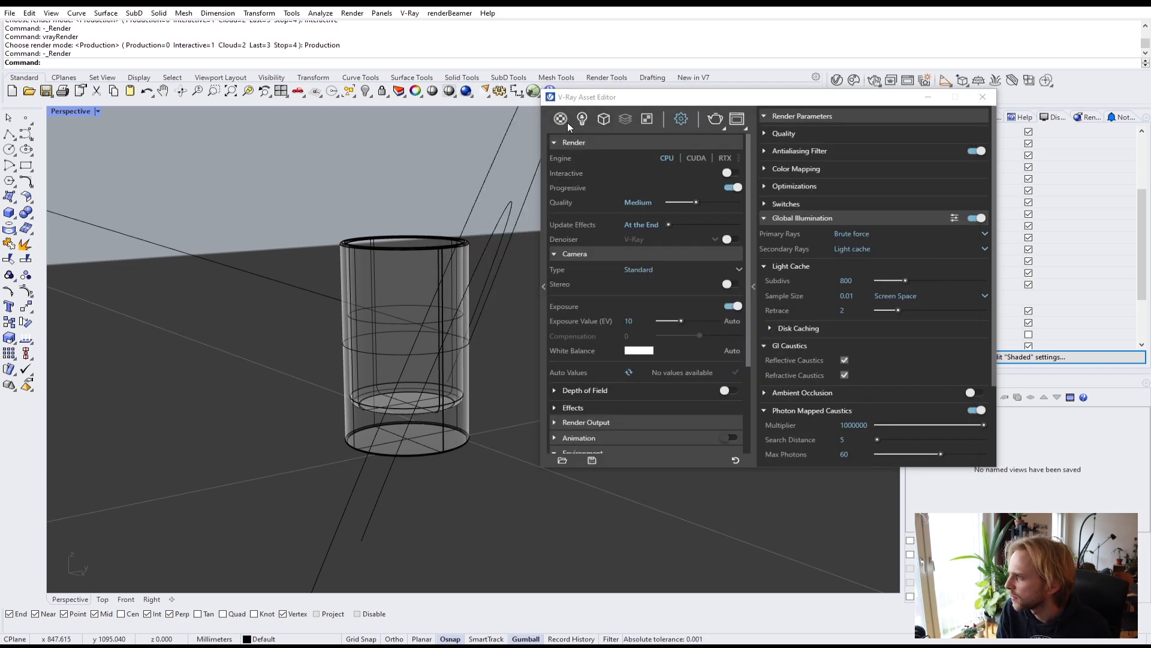
Apply the Glass_Crystal material to the glass
click(560, 118)
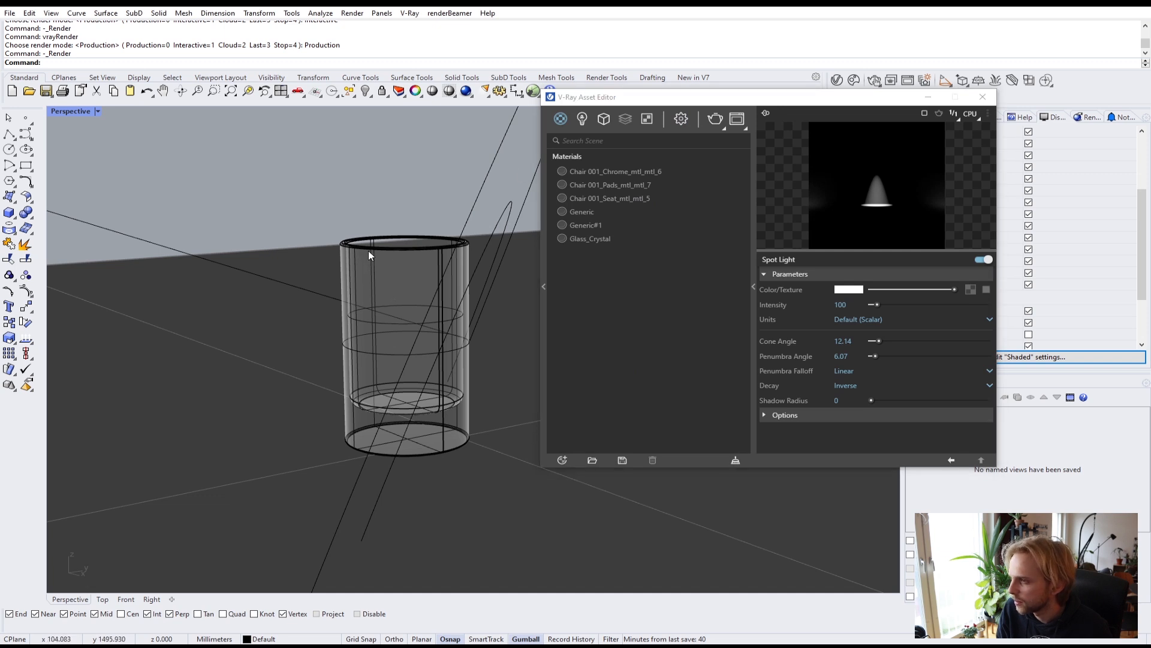
click(417, 247)
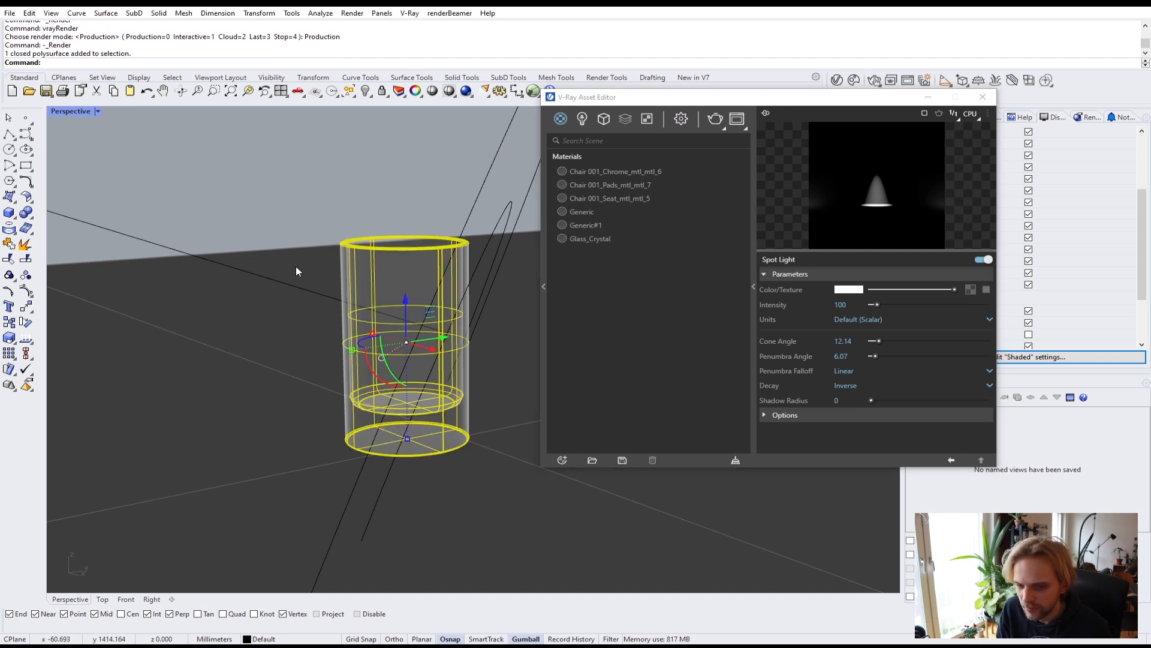
click(580, 241)
right_click(588, 239)
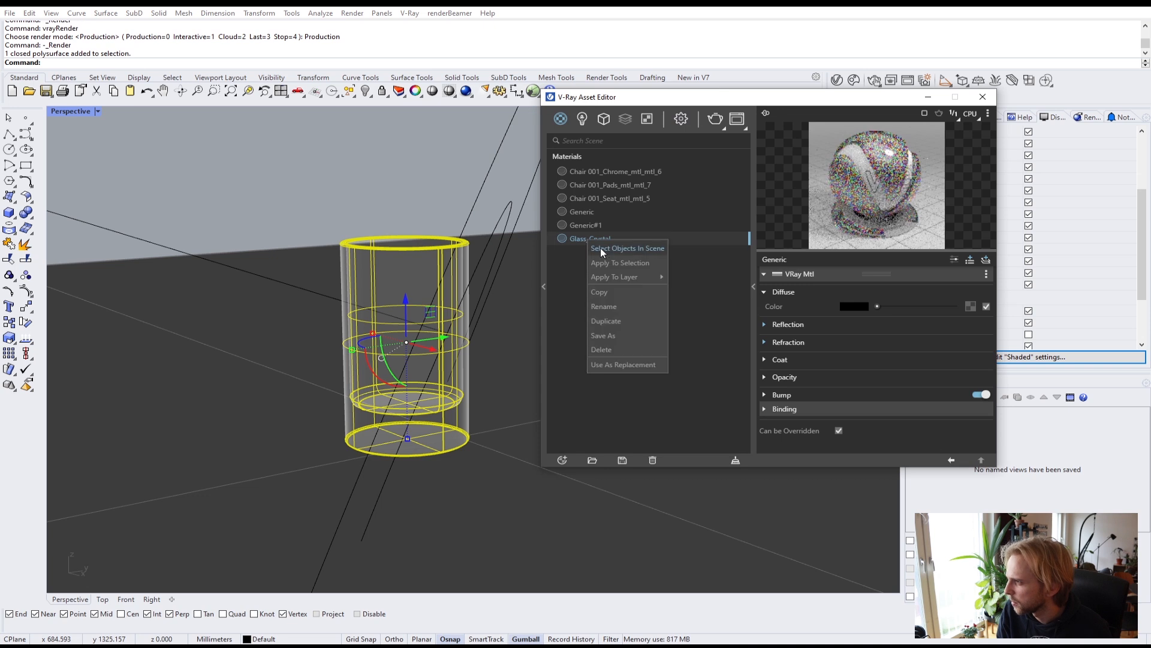
click(606, 264)
click(301, 154)
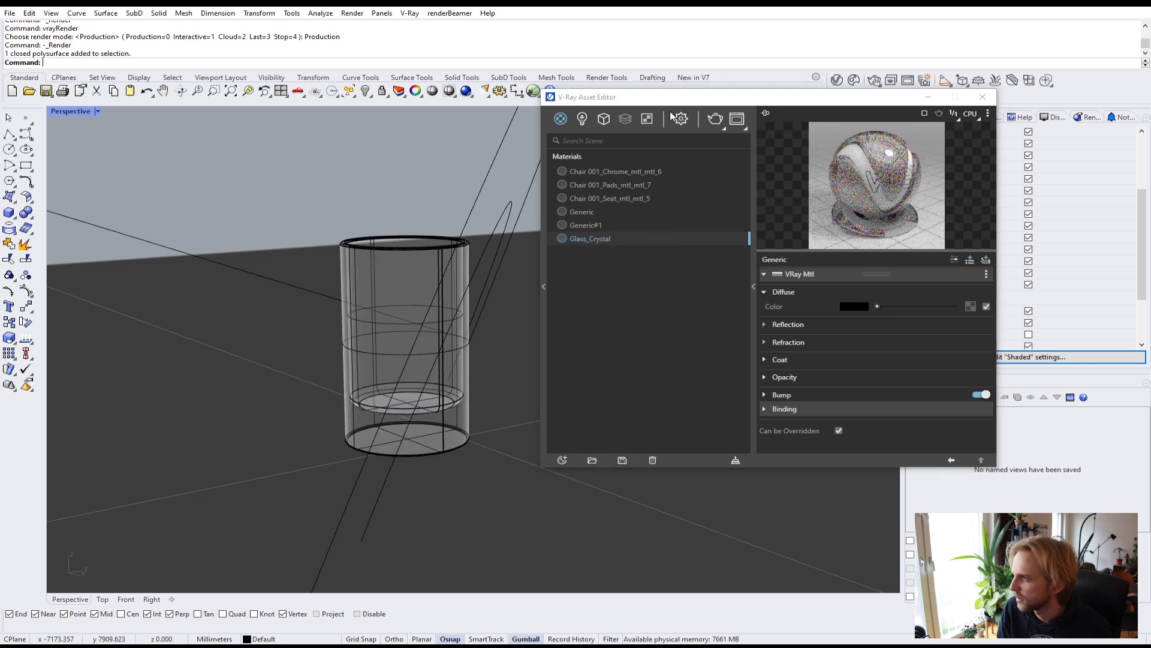
Render the glass with its crystal material, stop the render and close the frame buffer
click(715, 120)
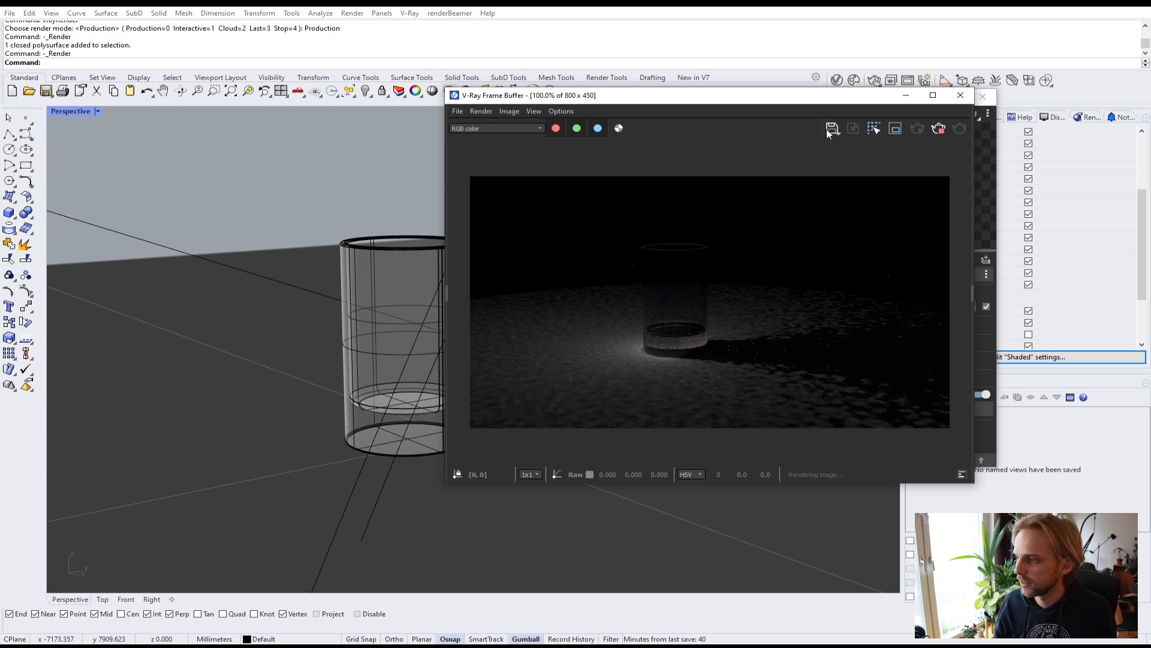
click(942, 130)
click(960, 95)
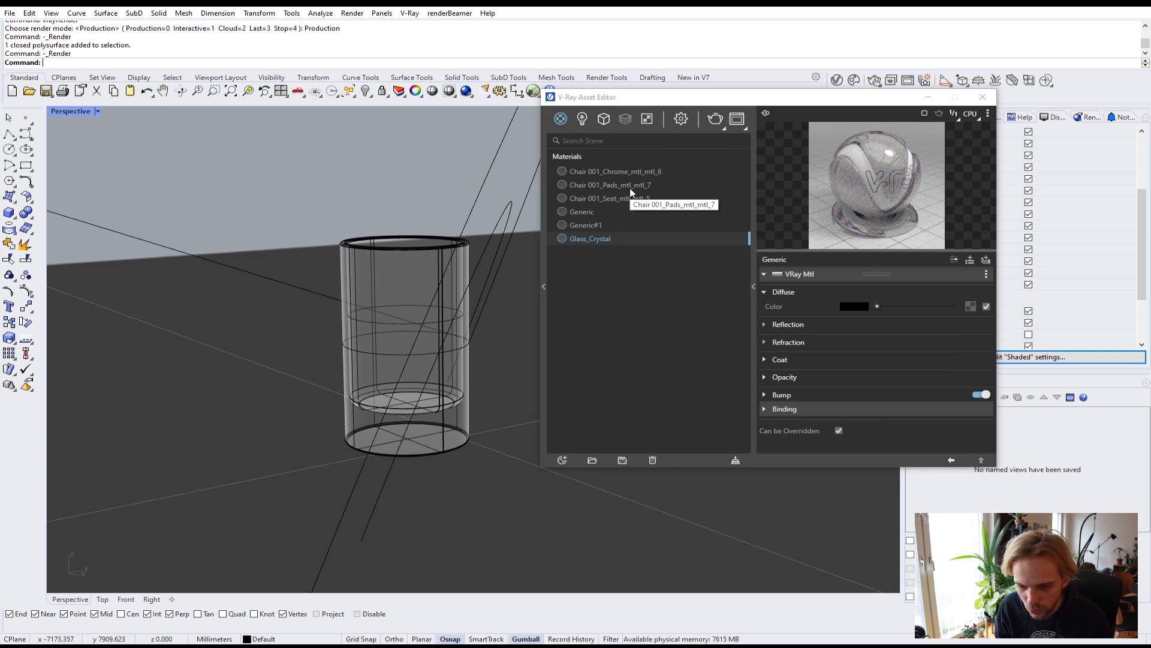
Set the render output size to 1280 × 720 at the 16:9 aspect ratio
click(680, 118)
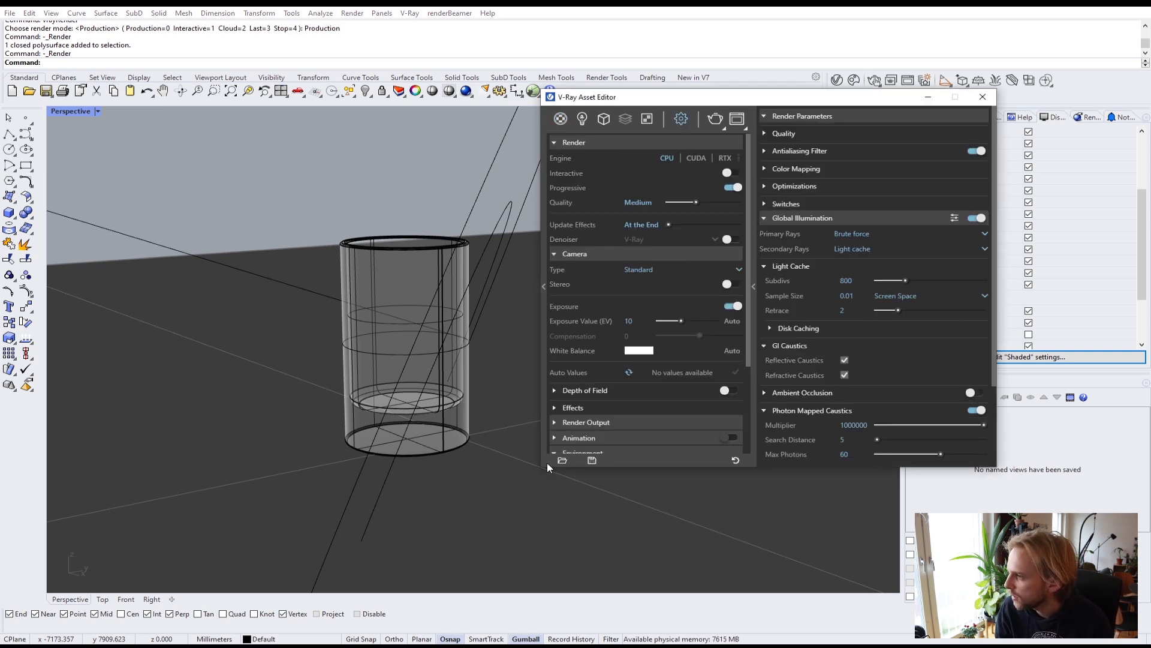
click(589, 421)
scroll(588, 420, down, 3)
double_click(665, 340)
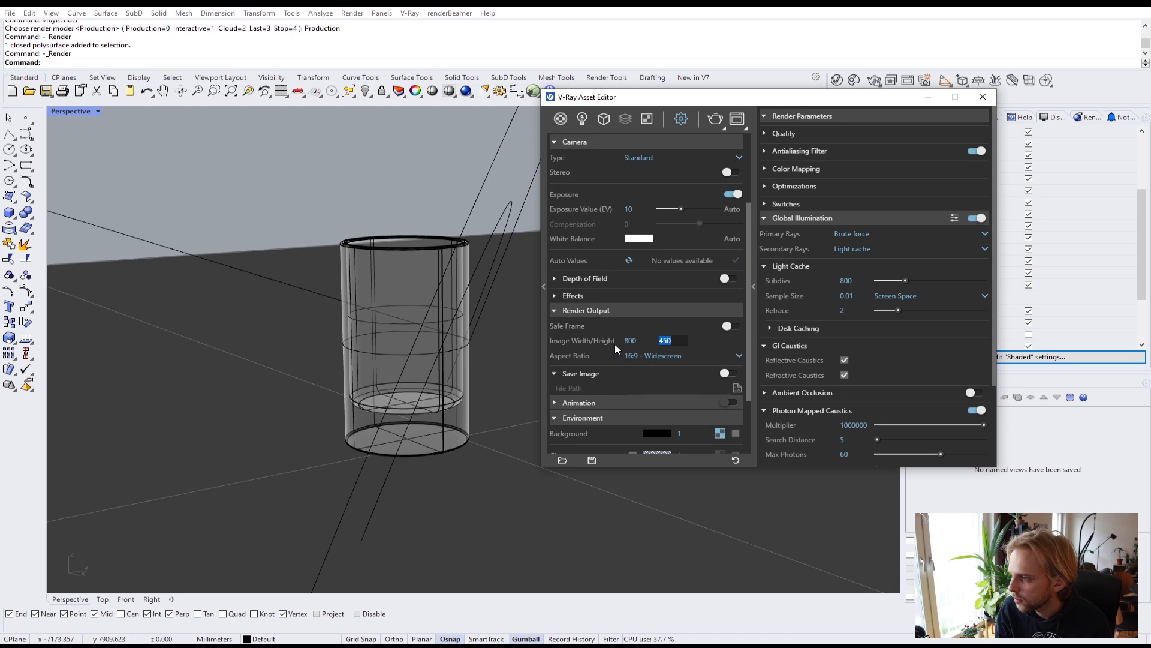
text(720)
key(Return)
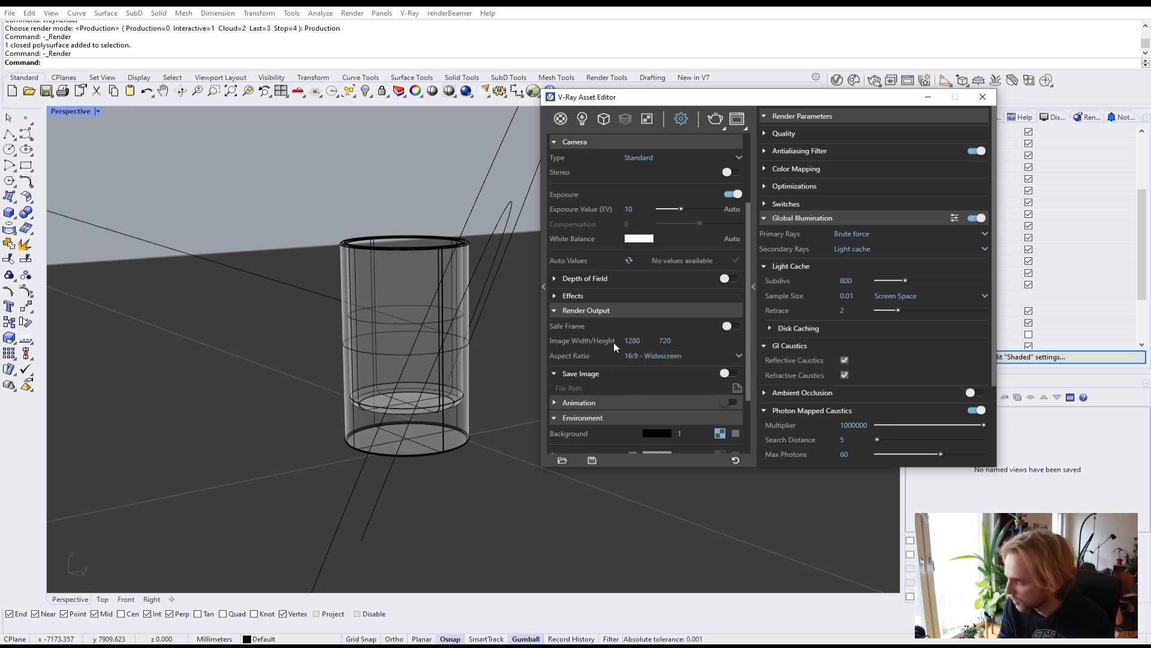
Set the spot light's caustic photon subdivisions to 5000
click(582, 120)
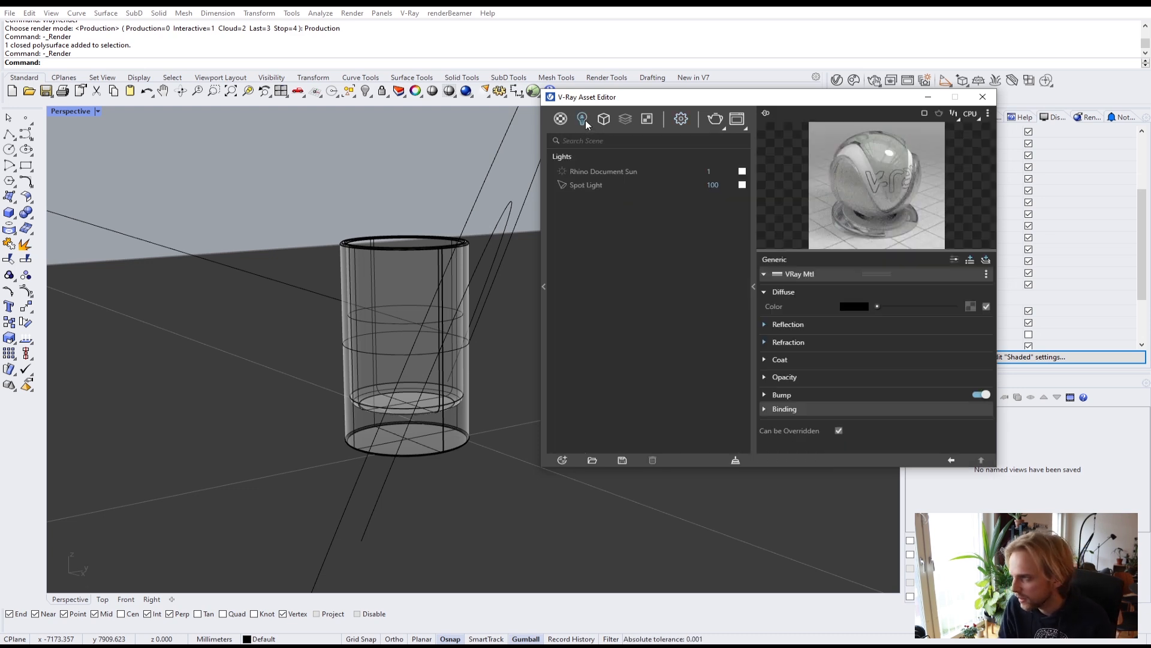
click(585, 189)
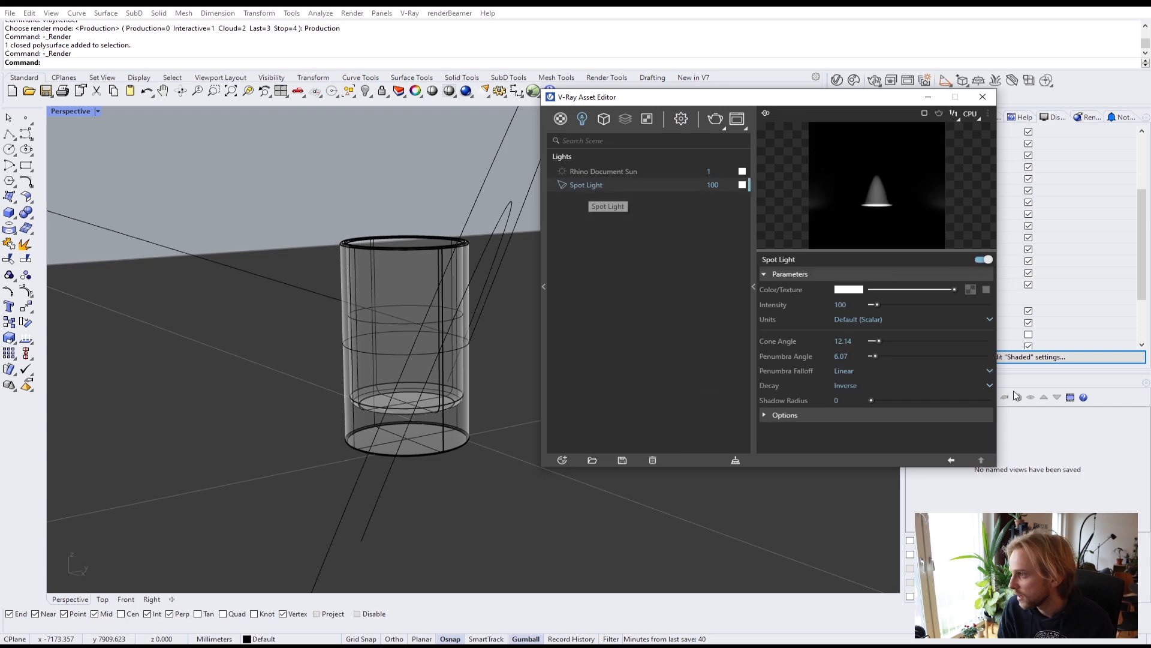
click(828, 416)
scroll(796, 422, down, 1)
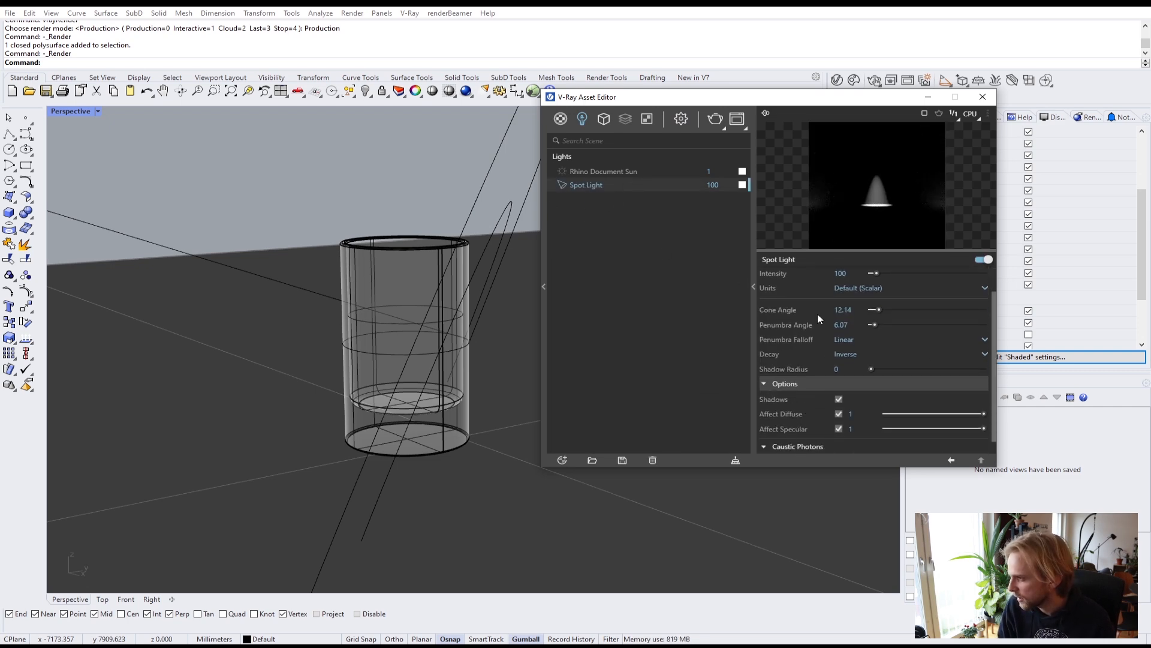
scroll(814, 388, down, 1)
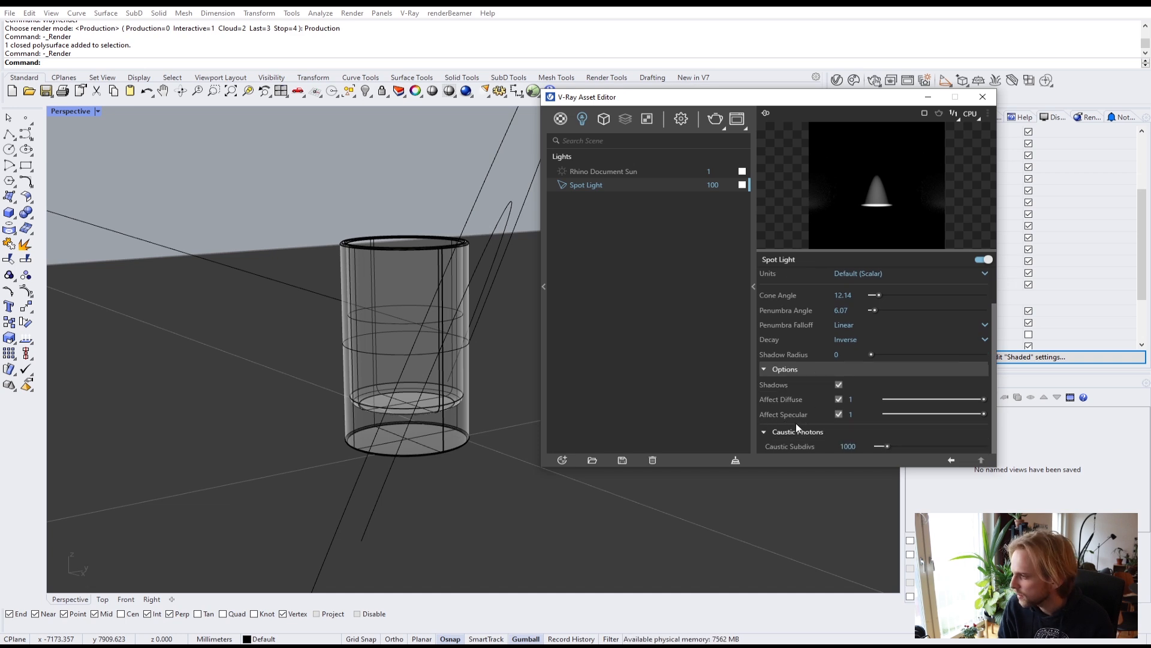
drag(860, 447, 773, 447)
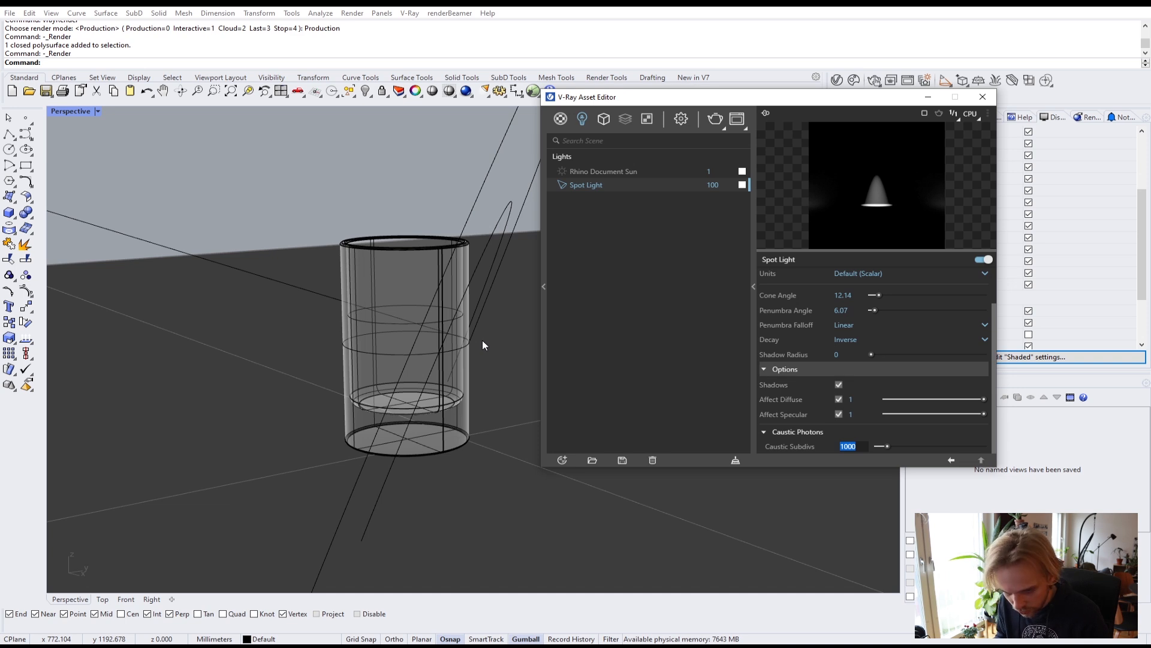
text(5000)
key(Return)
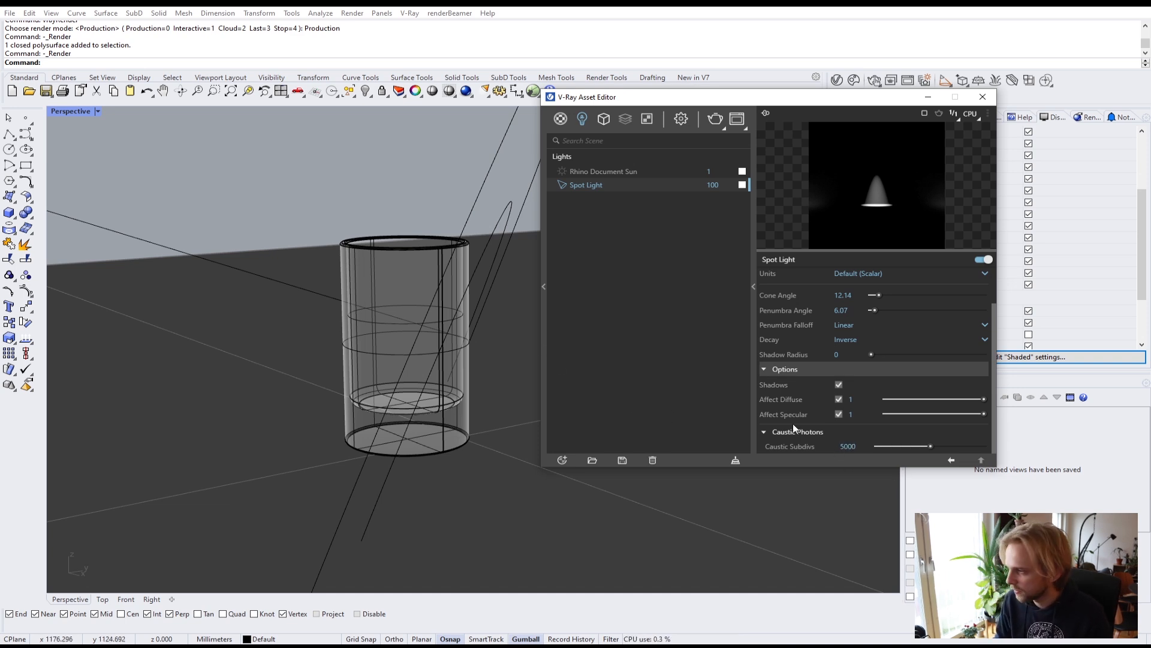
Render the upright glass with the photon mapped caustics, examine the area around its base up close and close the frame buffer
click(681, 118)
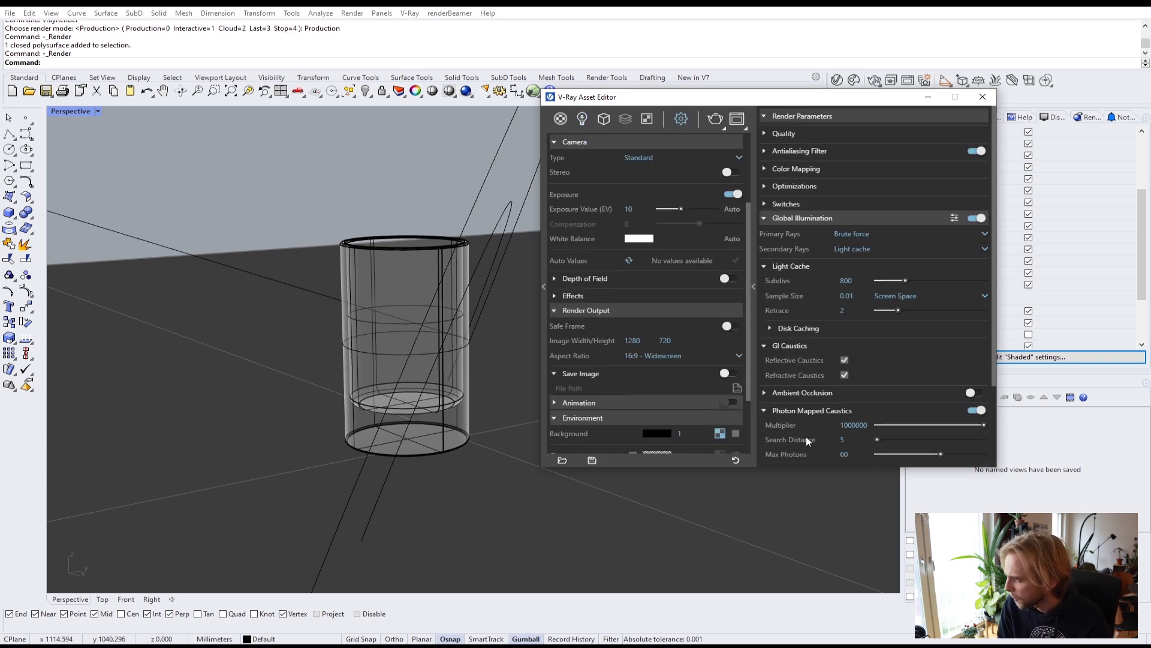
scroll(849, 429, down, 1)
click(852, 413)
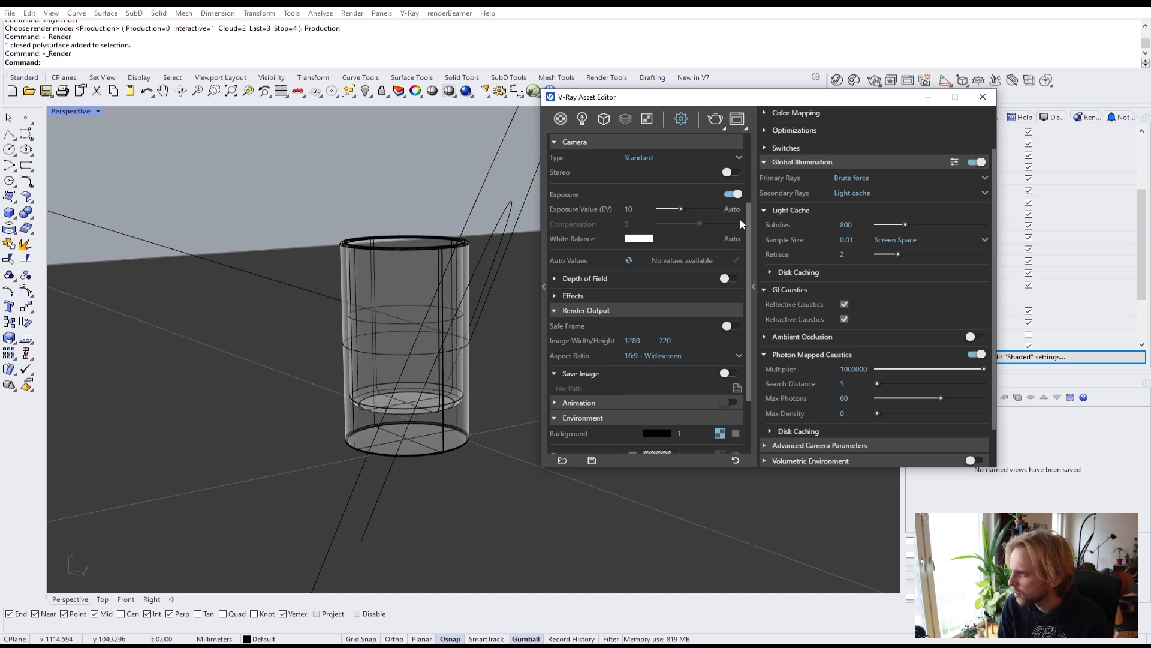
click(712, 120)
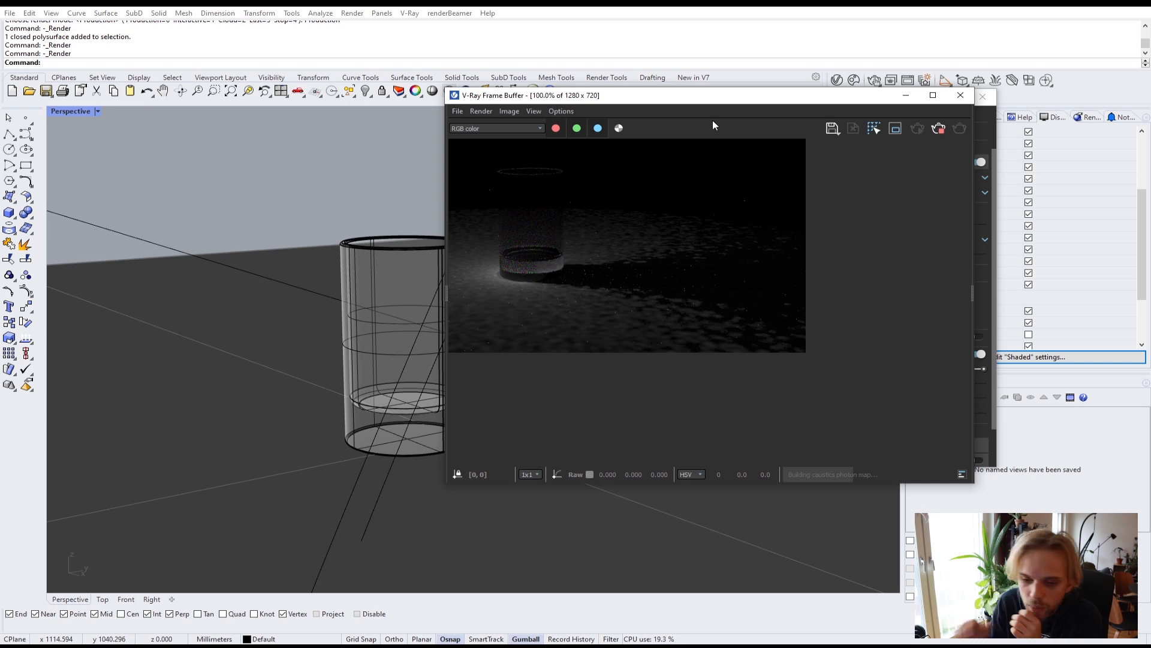
drag(727, 99, 505, 76)
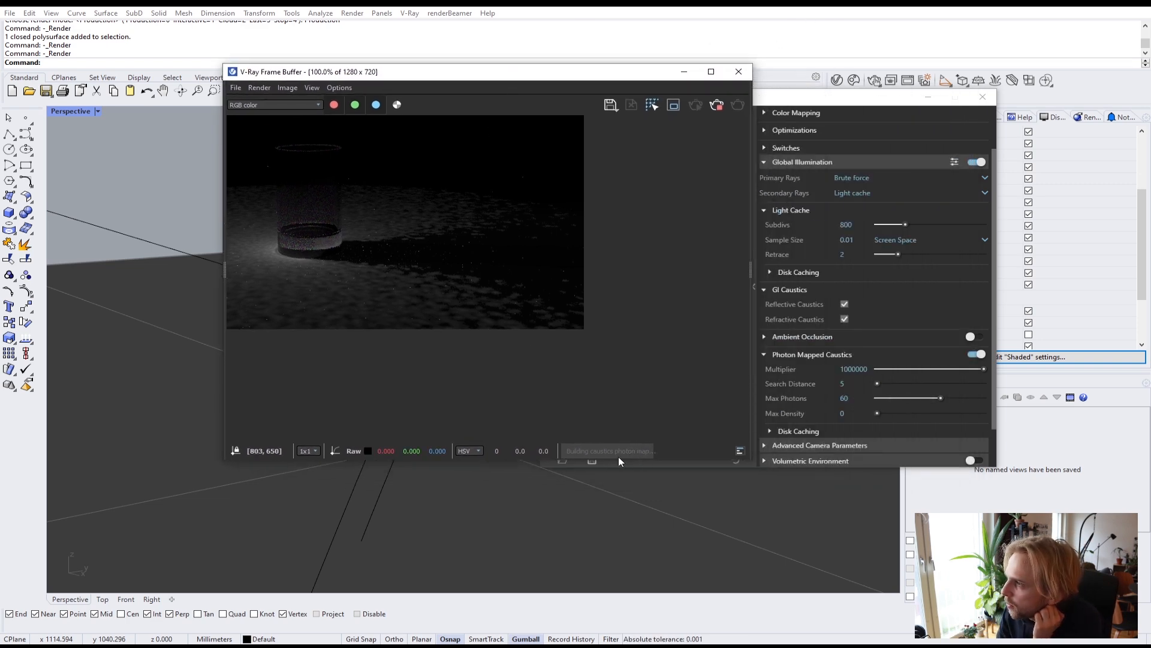
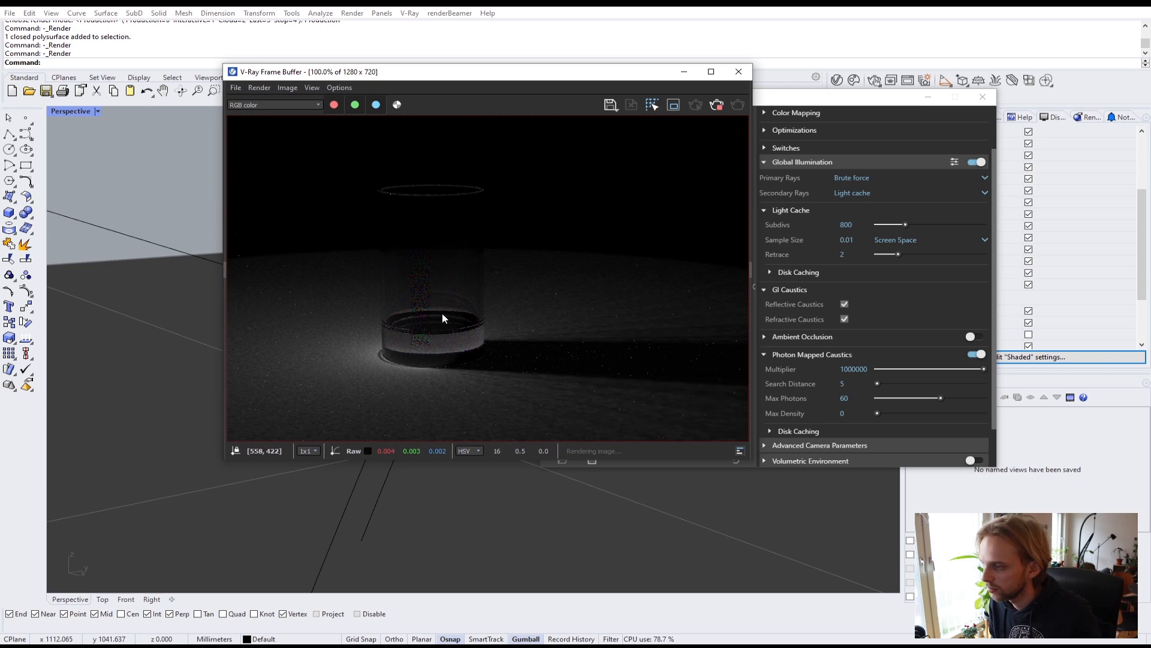
scroll(444, 313, up, 1)
scroll(472, 307, up, 1)
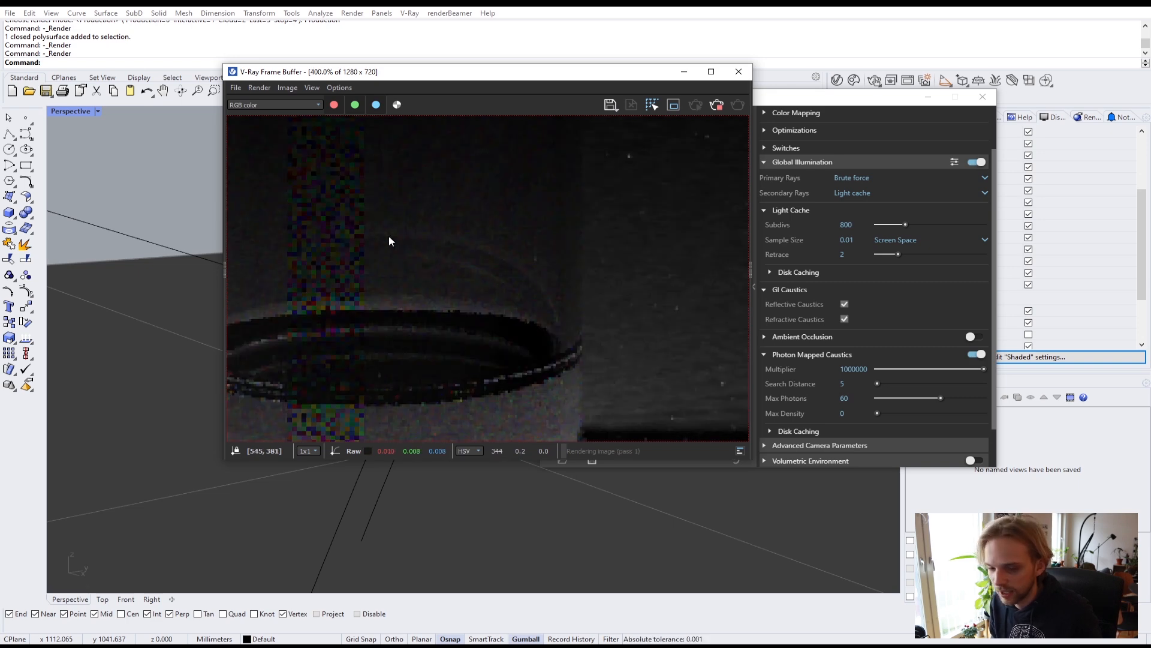
scroll(318, 255, down, 1)
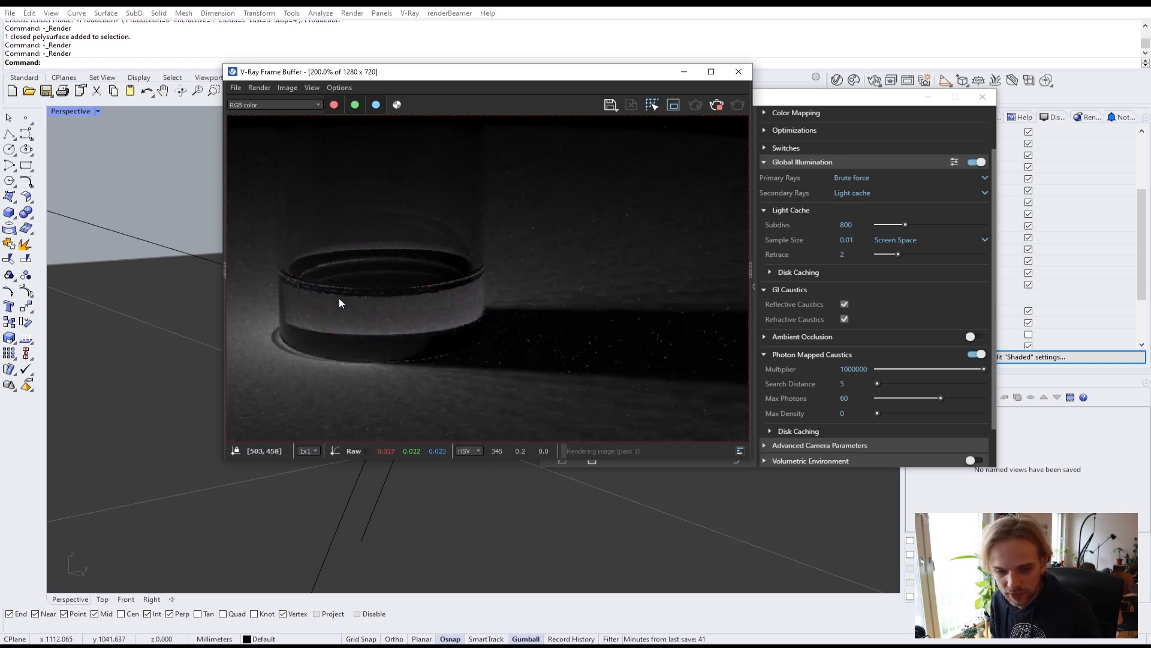
scroll(332, 306, down, 1)
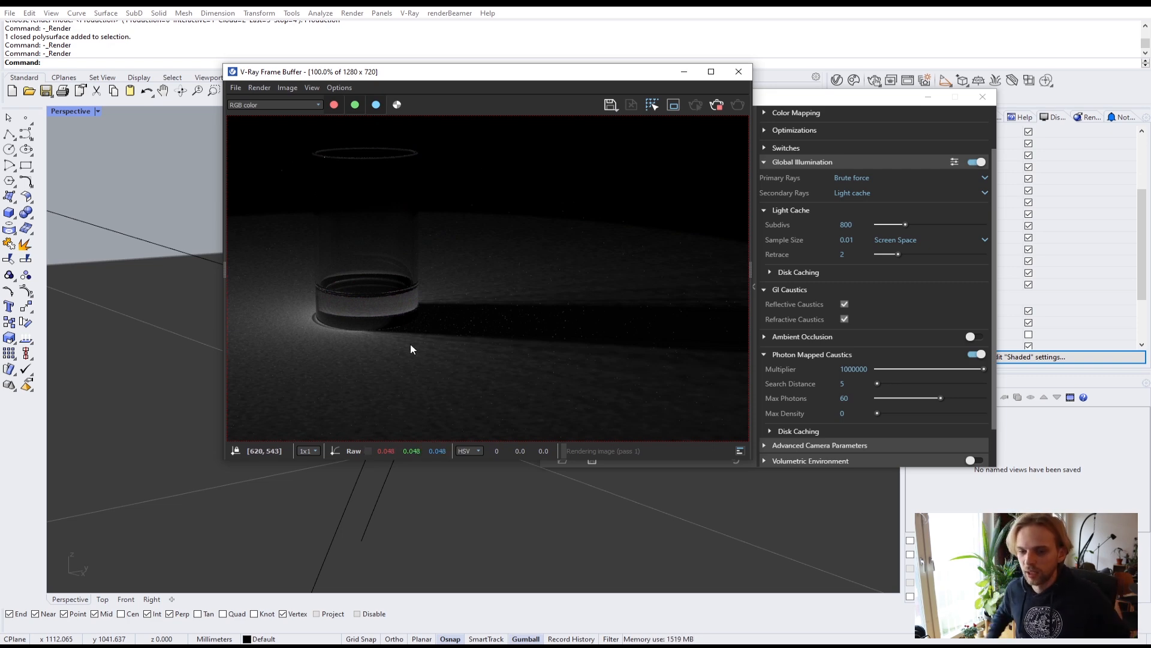
click(743, 74)
Rotate the glass onto its side and lower it towards the ground plane
click(454, 263)
drag(375, 384, 452, 374)
drag(408, 307, 408, 327)
right_drag(409, 327, 413, 381)
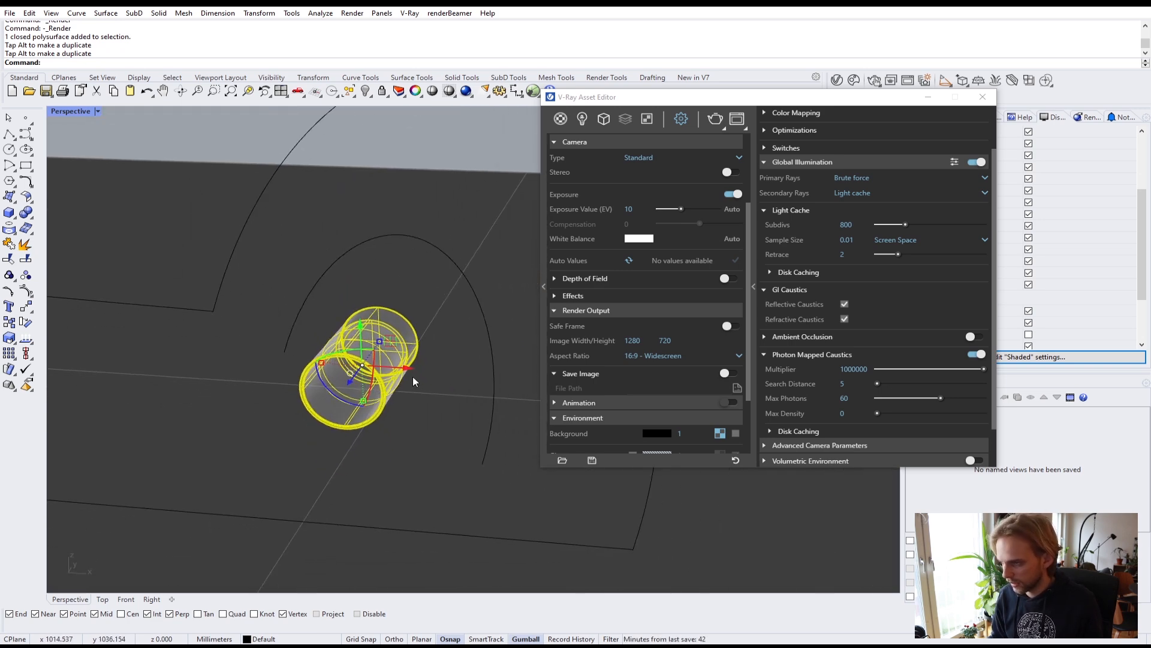
Duplicate the lying glass beside the original, turn the copy to a different angle and frame both glasses from a low viewpoint
alt+drag(397, 367, 505, 376)
right_drag(500, 397, 470, 489)
drag(445, 350, 385, 495)
click(295, 466)
right_drag(294, 466, 178, 344)
scroll(314, 347, up, 2)
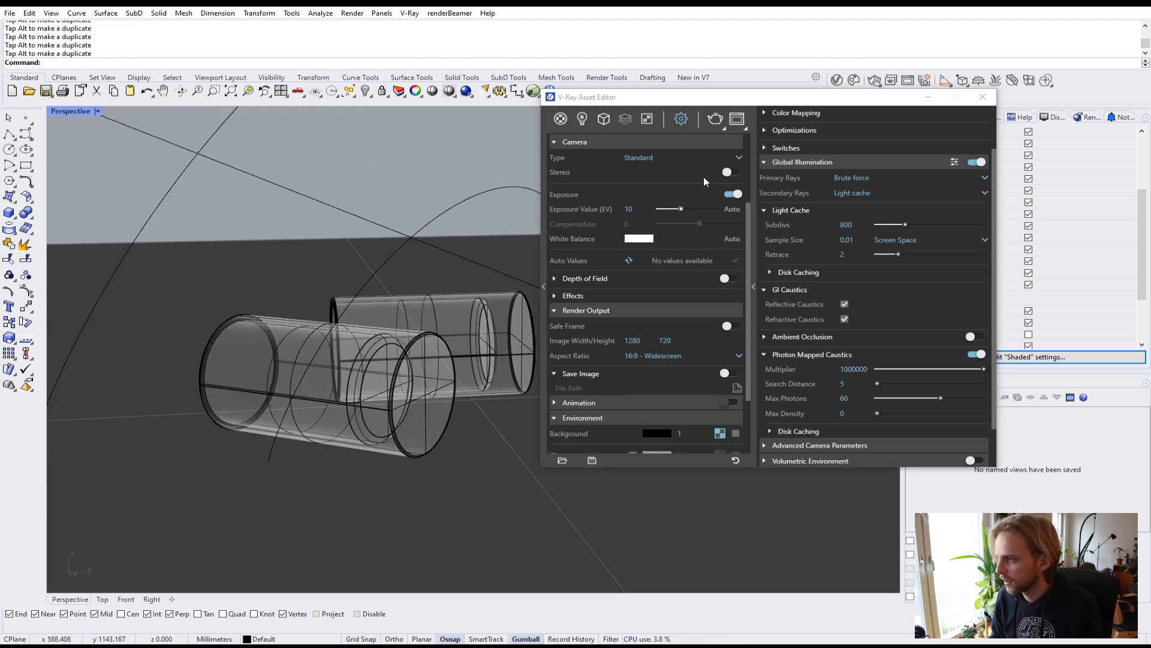
Raise the spot light's caustic photon subdivisions to 10000
click(582, 120)
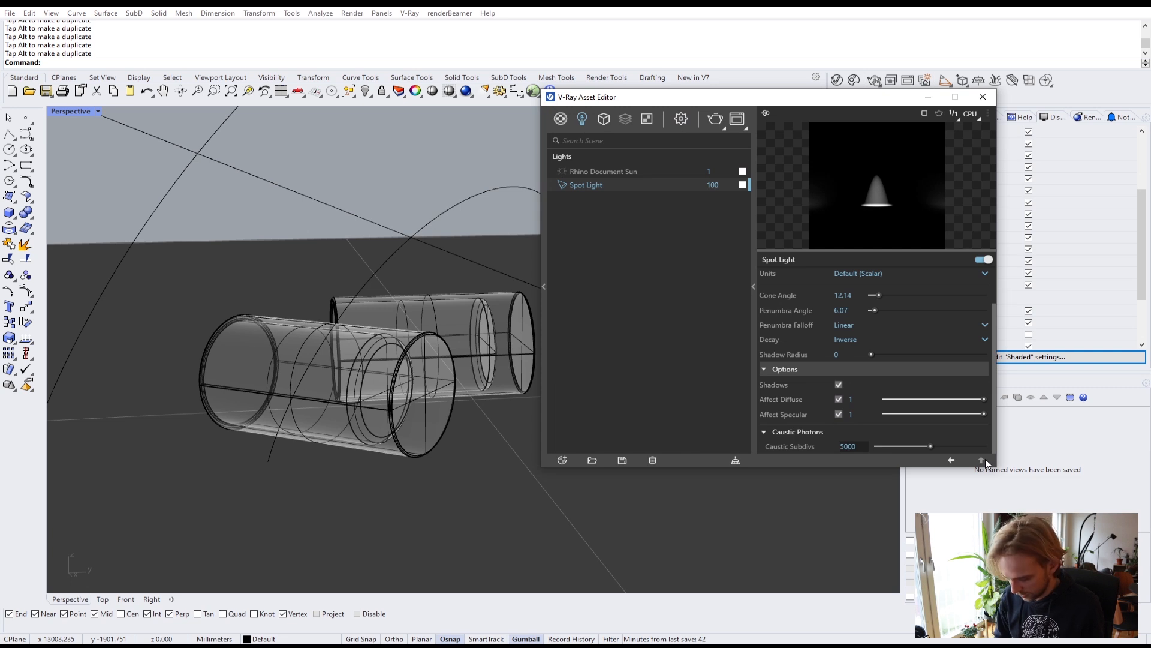
key(BackSpace)
key(BackSpace)
text(100)
key(Return)
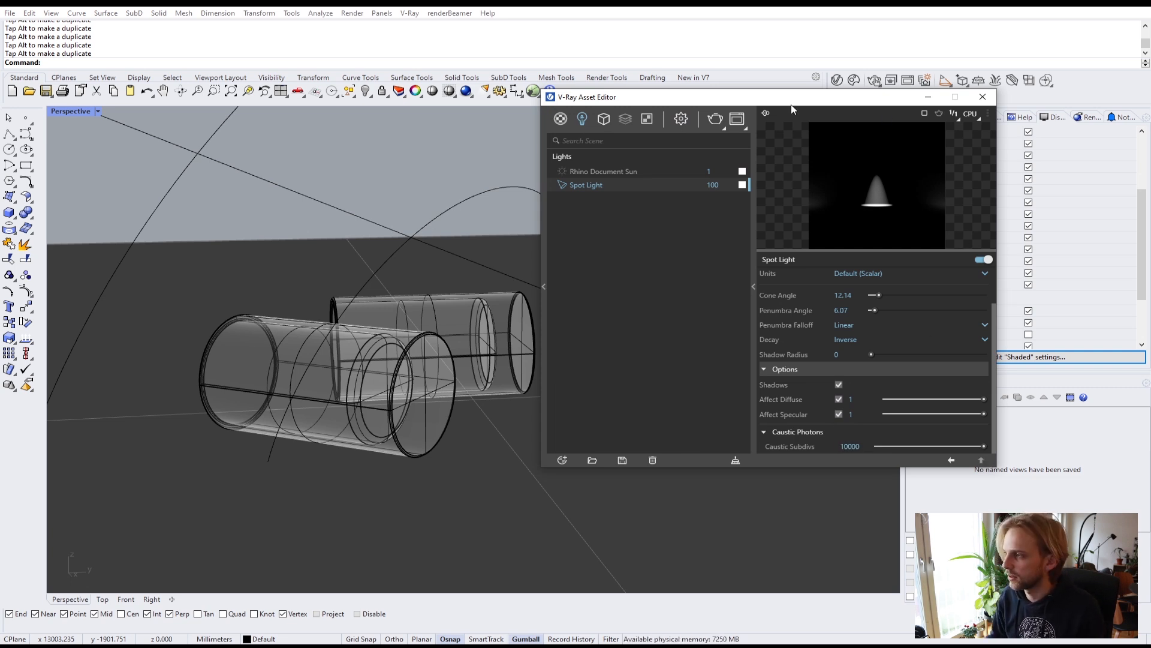
Start a production render of the two lying glasses and arrange the frame buffer and asset editor windows side by side
drag(718, 97, 772, 76)
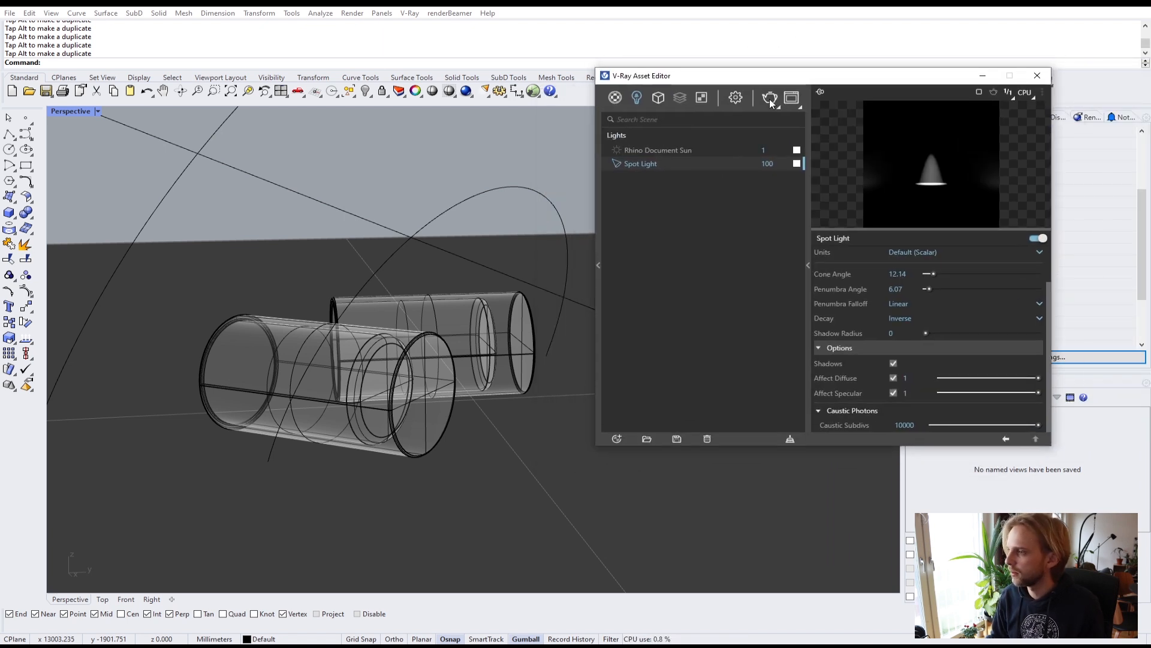
click(772, 99)
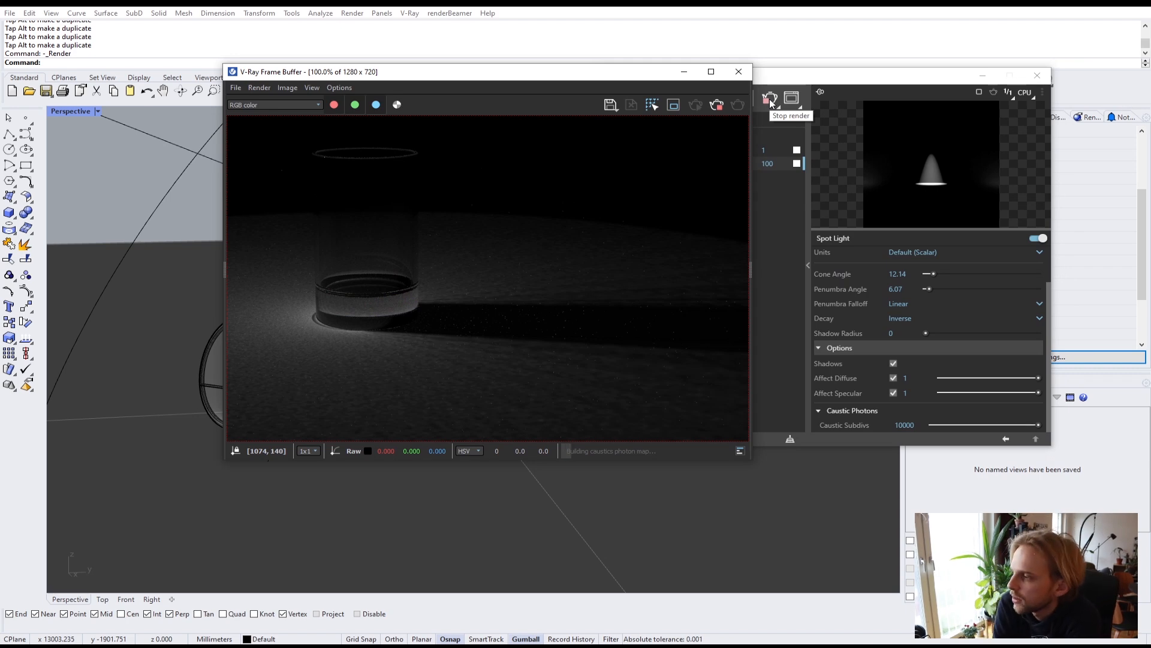
scroll(558, 245, down, 1)
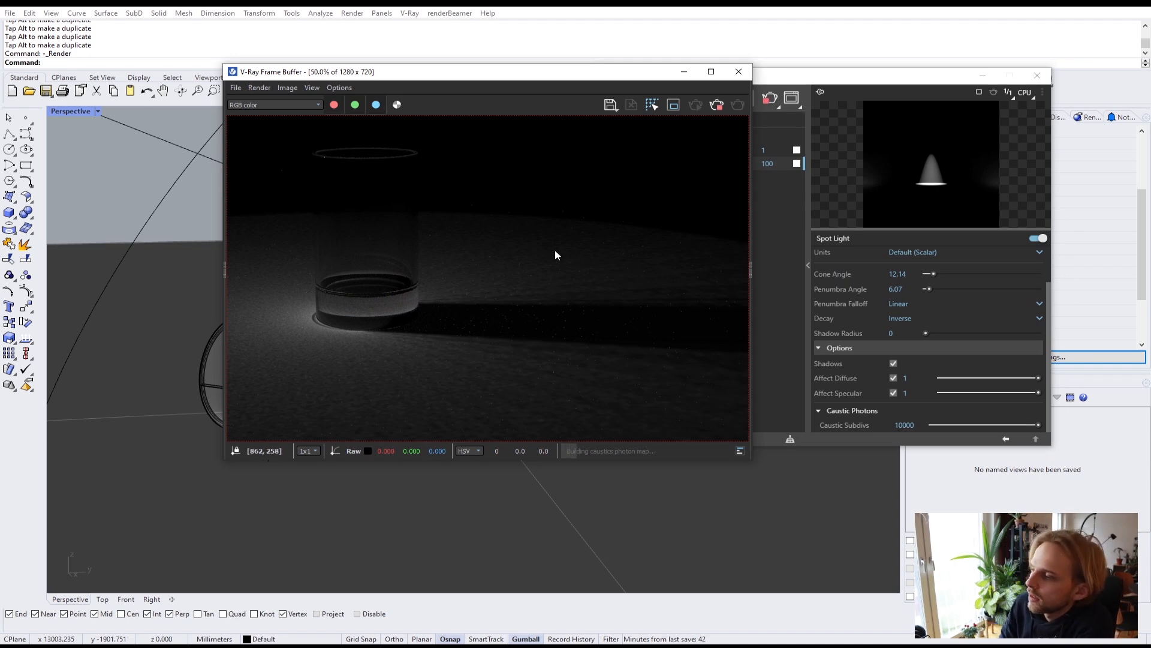
drag(419, 71, 380, 58)
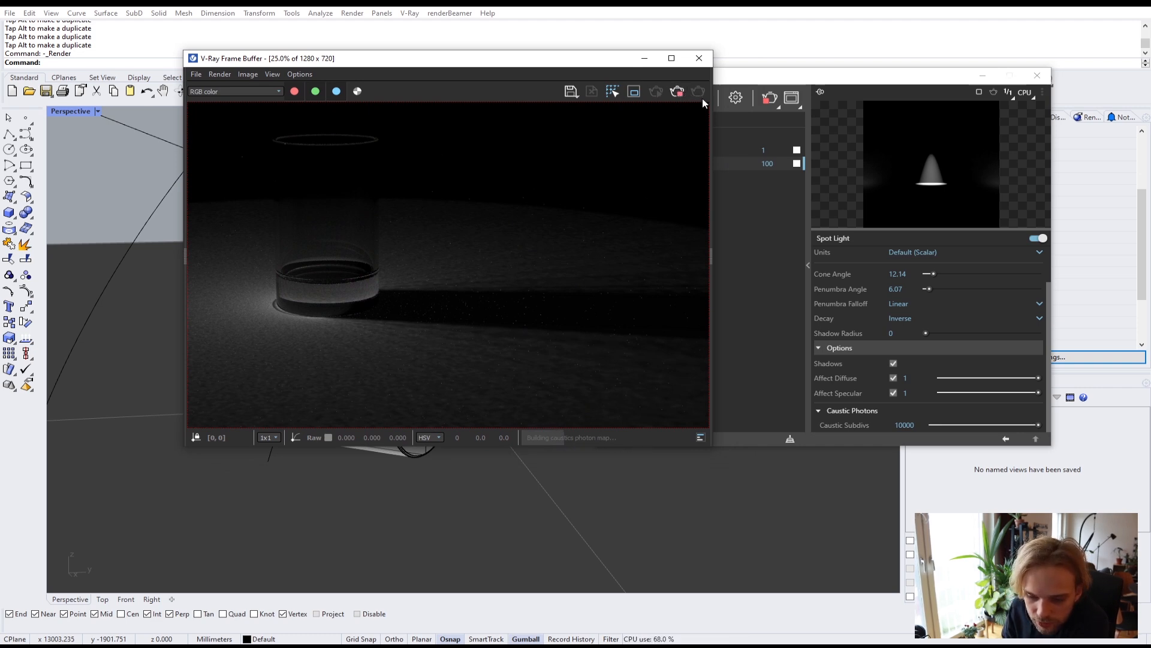
drag(839, 79, 736, 73)
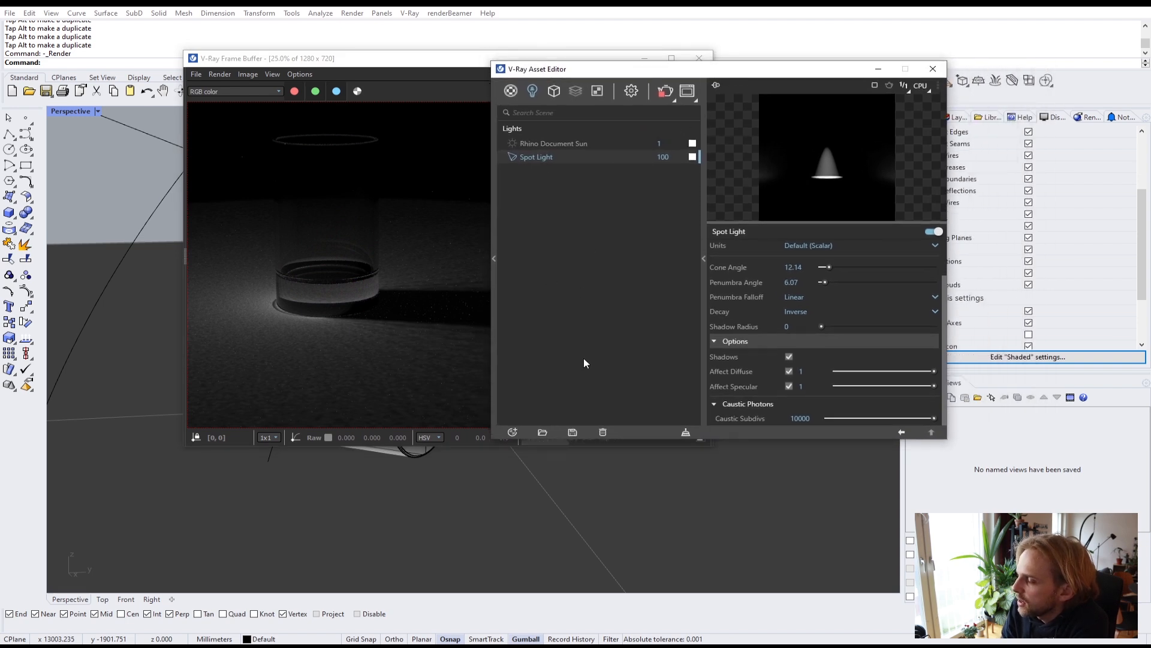
drag(291, 58, 216, 60)
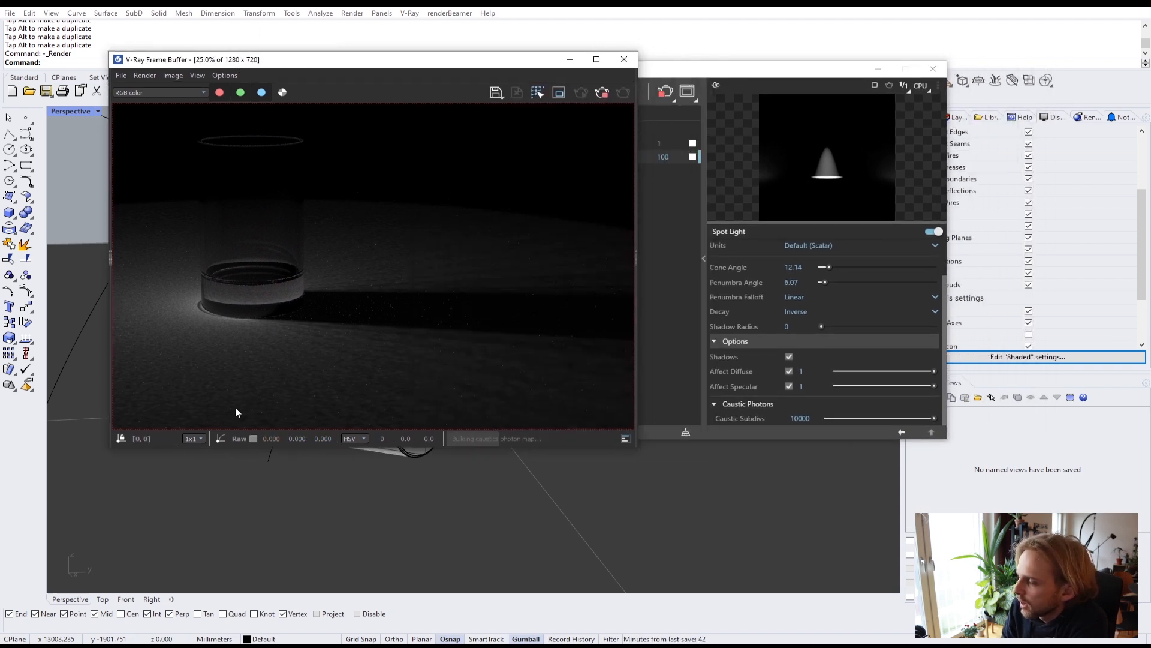
Show the disk caching options of the photon mapped caustics in the render settings
click(756, 74)
click(633, 91)
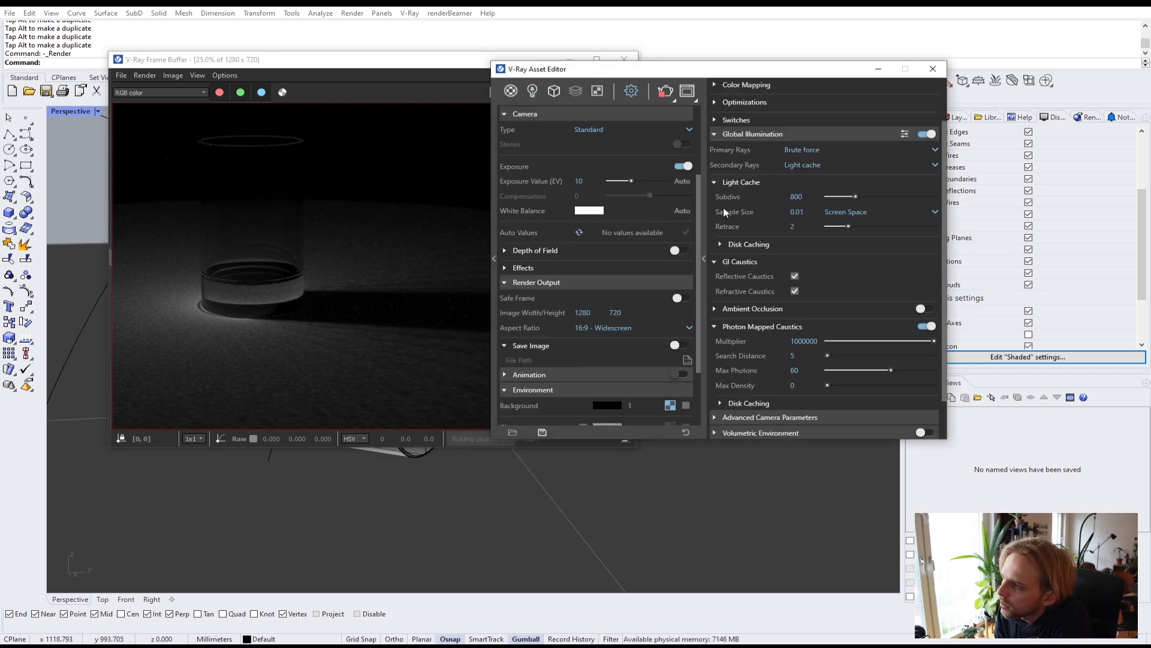
scroll(946, 355, down, 2)
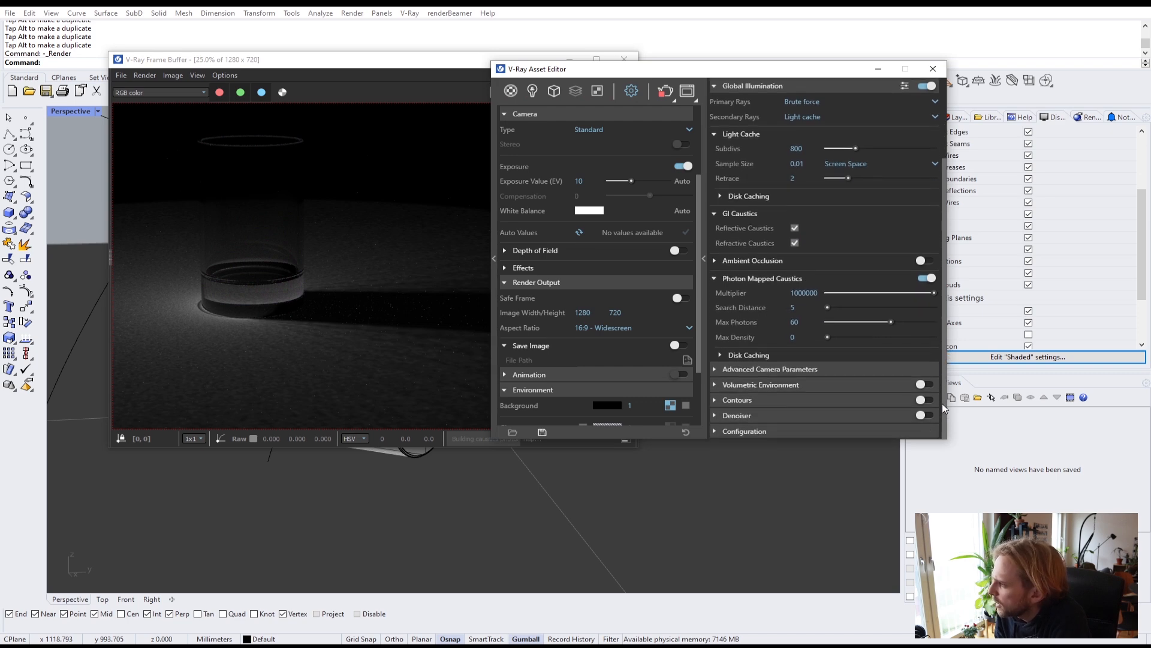
click(722, 354)
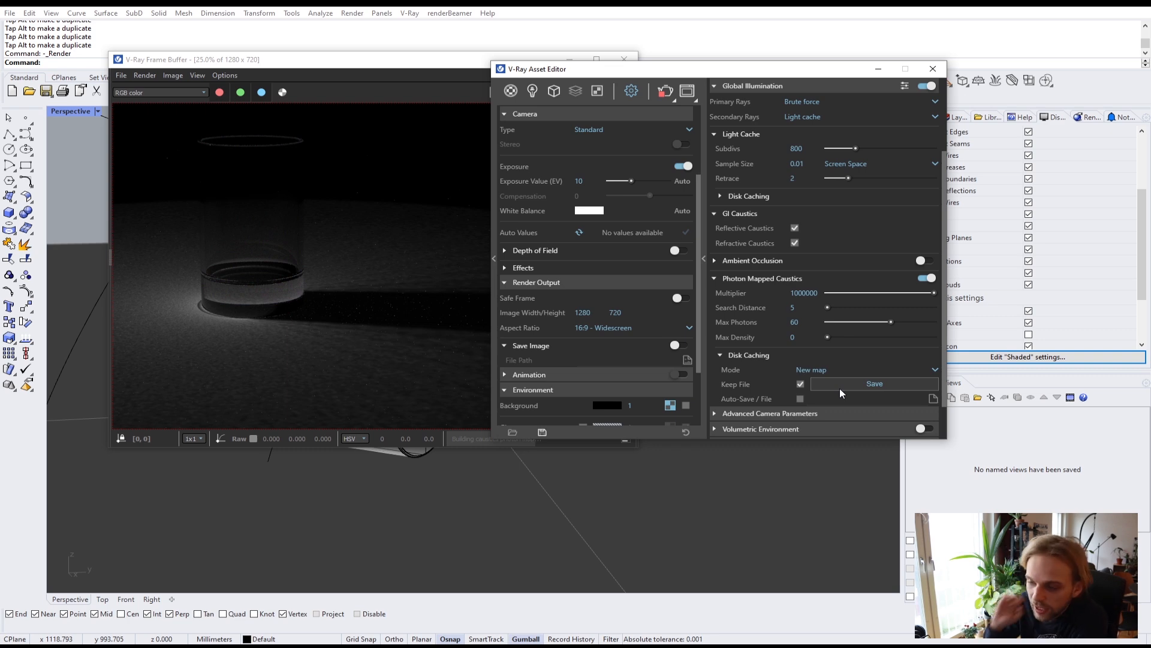
Enlarge the frame buffer and examine the caustic patterns beside the two glasses up close
click(378, 72)
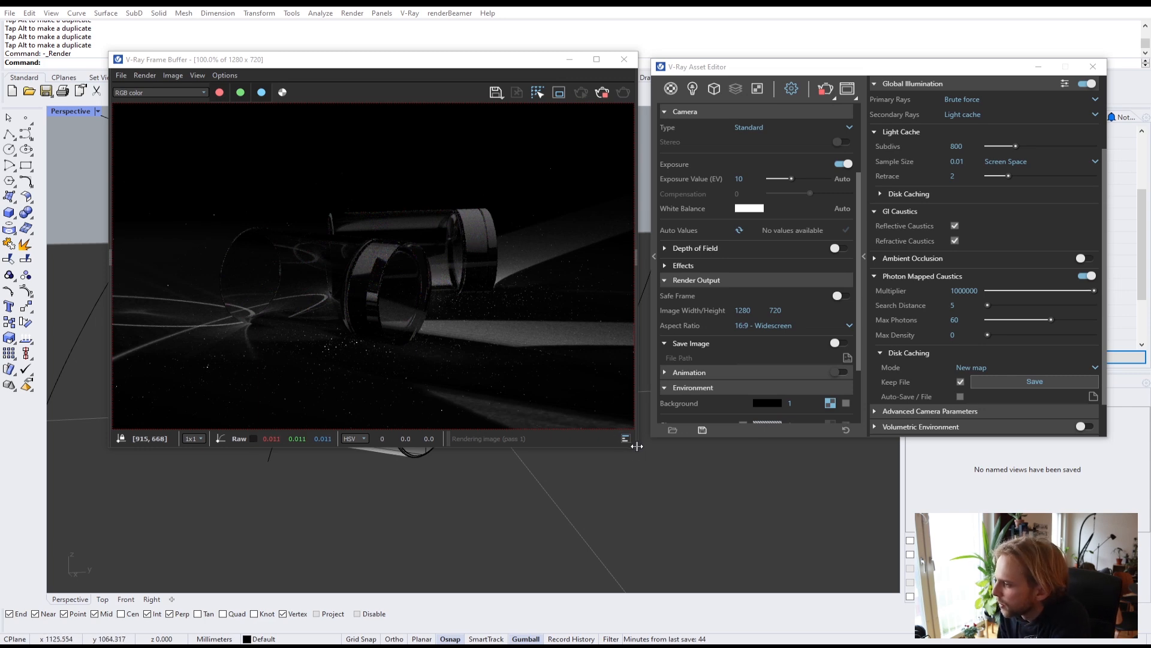
drag(637, 448, 805, 547)
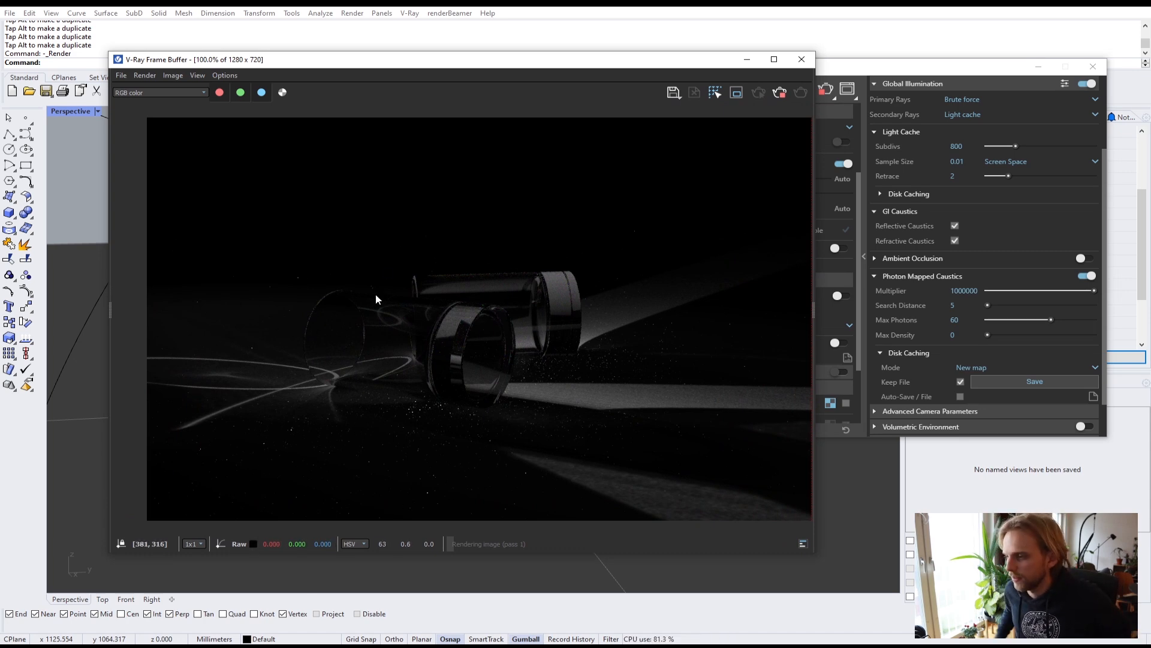
scroll(316, 358, up, 1)
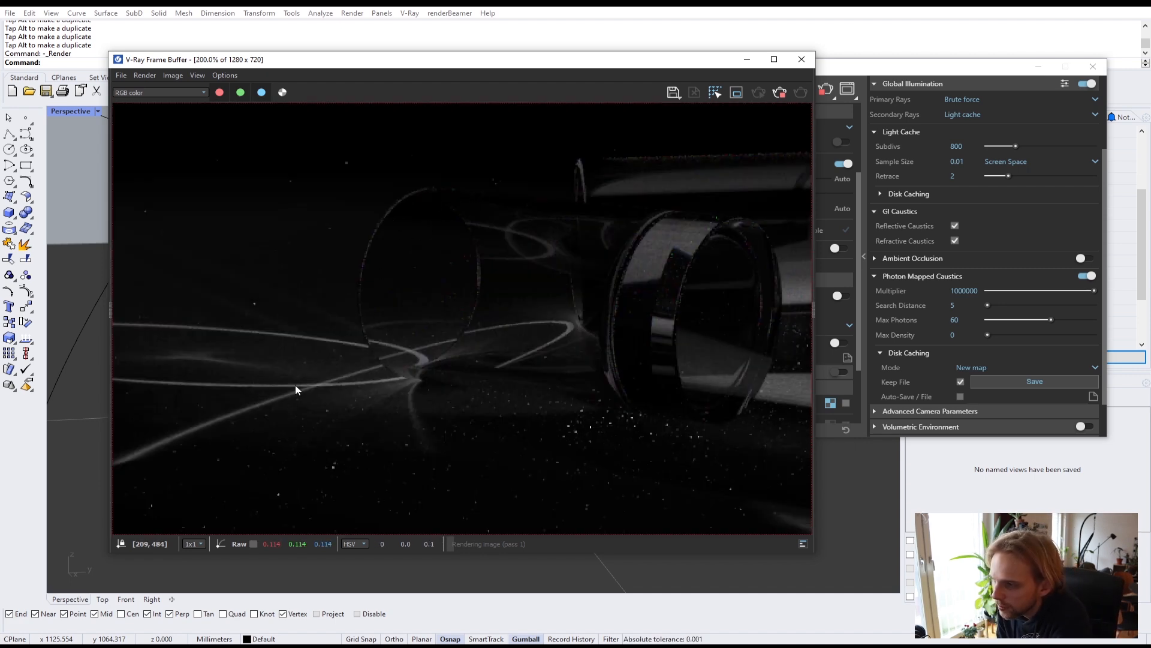
scroll(170, 367, up, 1)
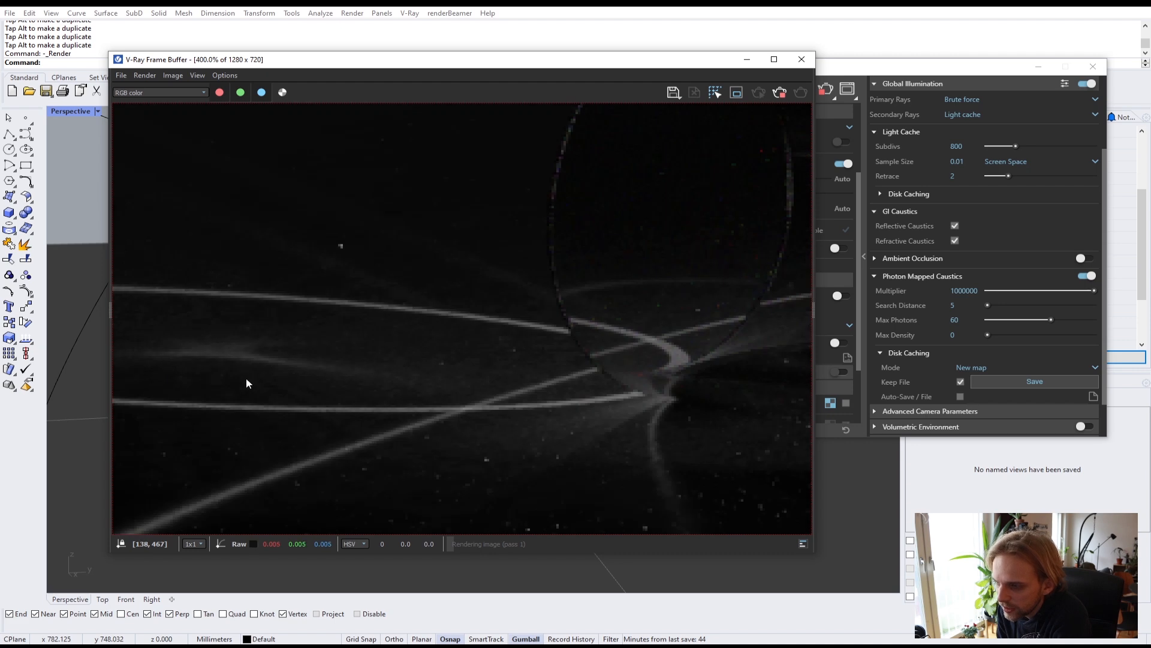
scroll(258, 359, down, 1)
scroll(315, 378, down, 1)
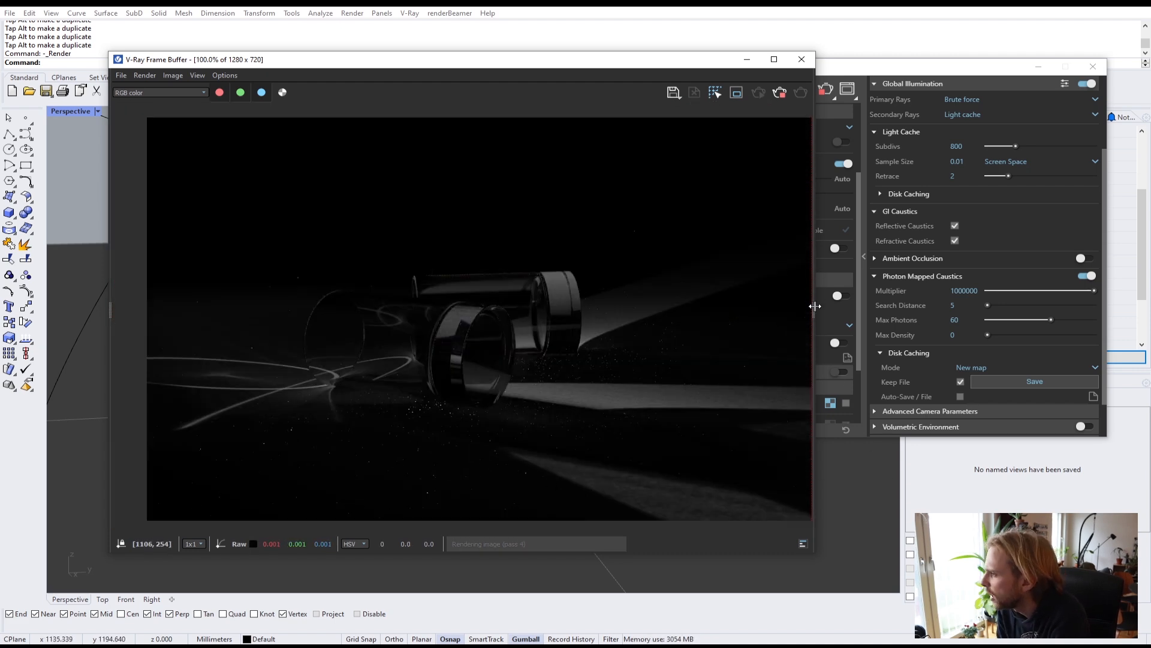
Add an Exposure correction layer to the render, brighten the image strongly with it and hide the frame buffer's layer list
drag(781, 312, 654, 313)
click(671, 93)
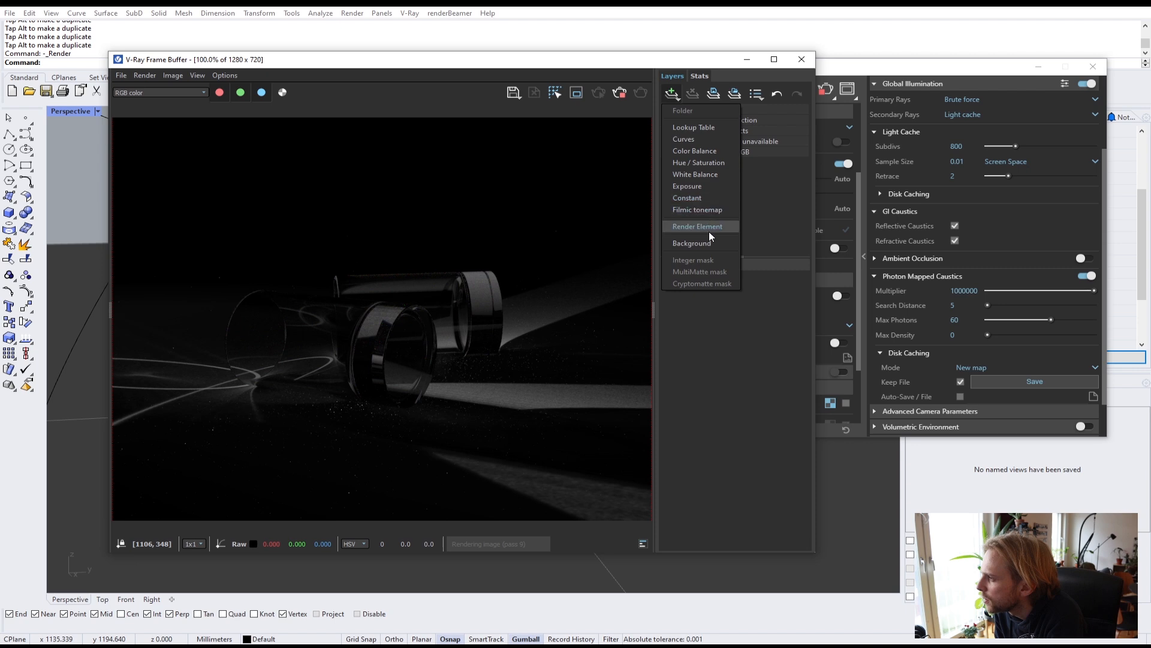
click(715, 186)
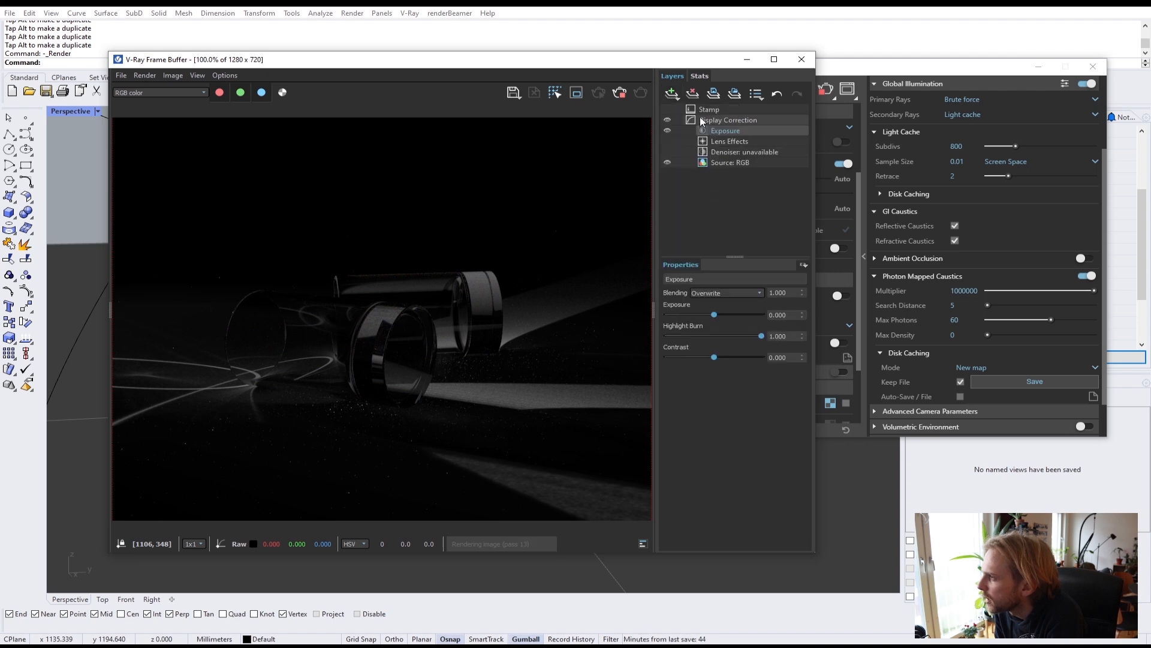
drag(714, 314, 756, 322)
drag(654, 321, 785, 331)
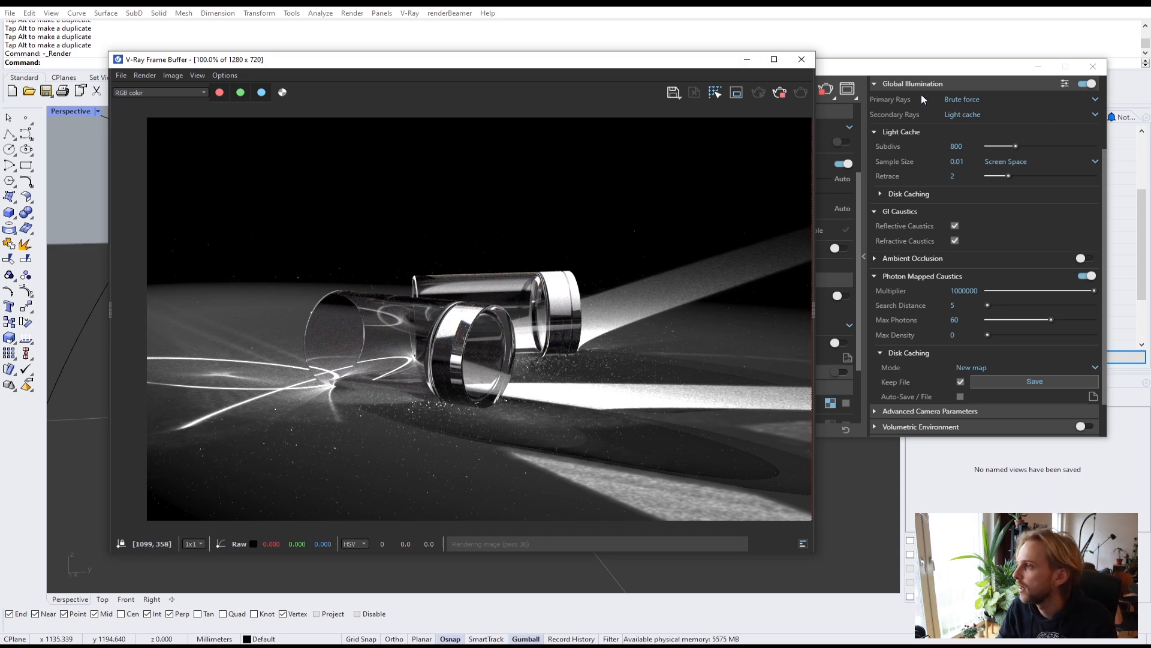
Save the caustics photon map as untitled.vrpmap in the Proxy mats folder
click(801, 58)
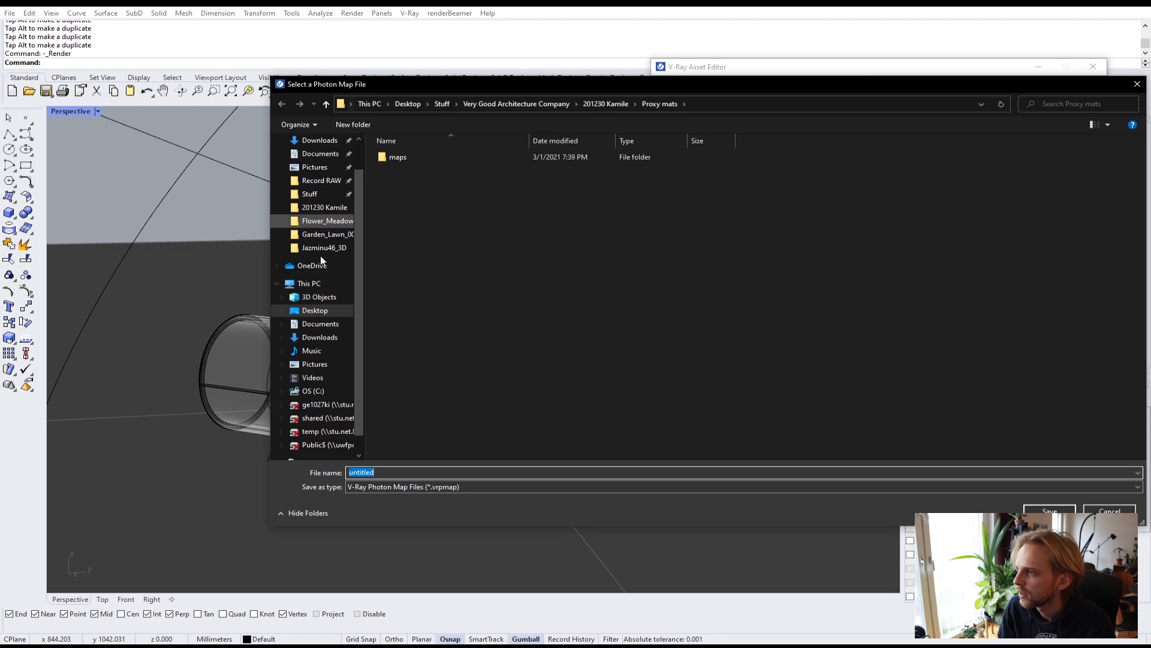
click(1049, 510)
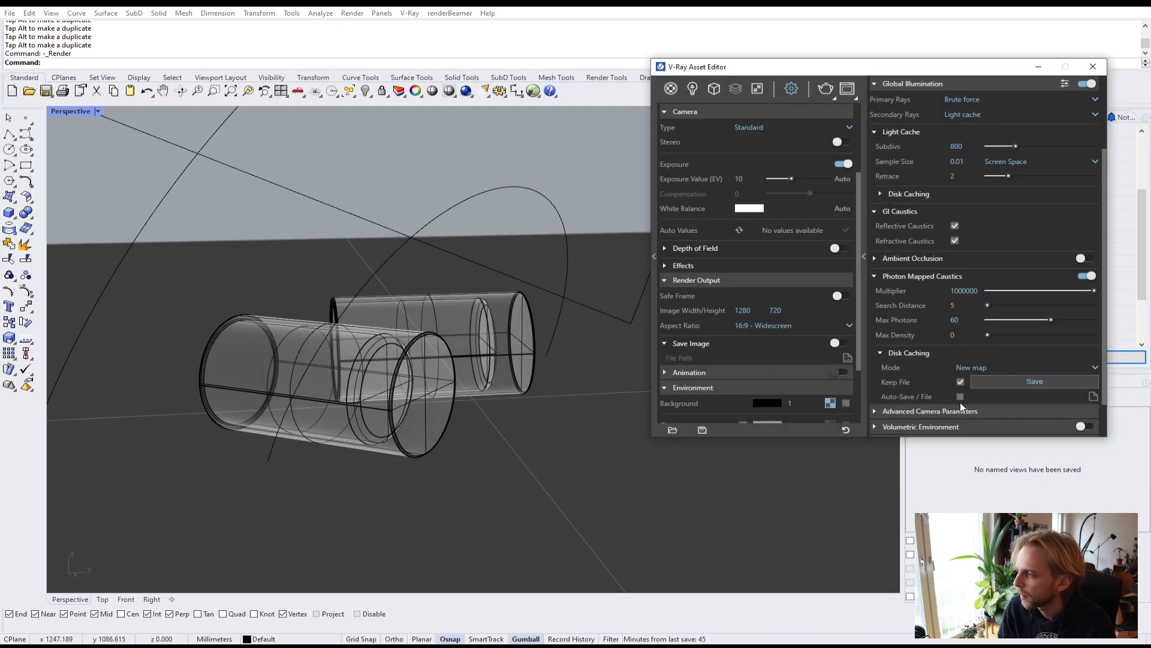
Switch the caustics disk caching to From file with untitled.vrpmap as source and start a production render of the glasses
click(995, 369)
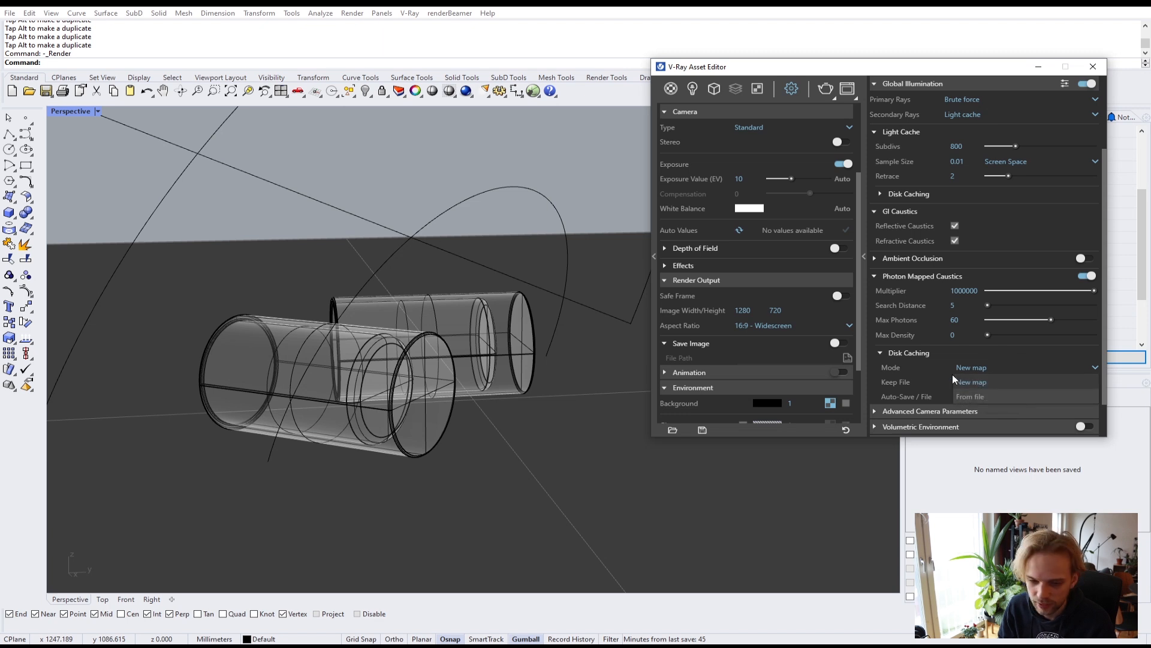
click(976, 397)
click(1092, 382)
click(464, 169)
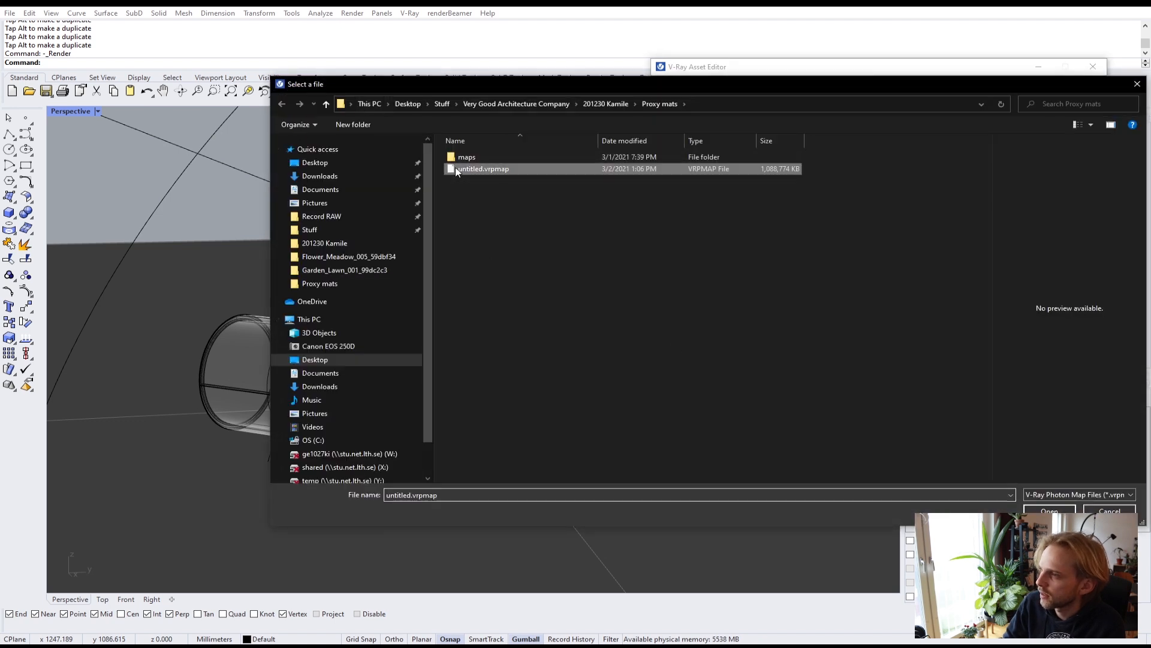
click(1047, 511)
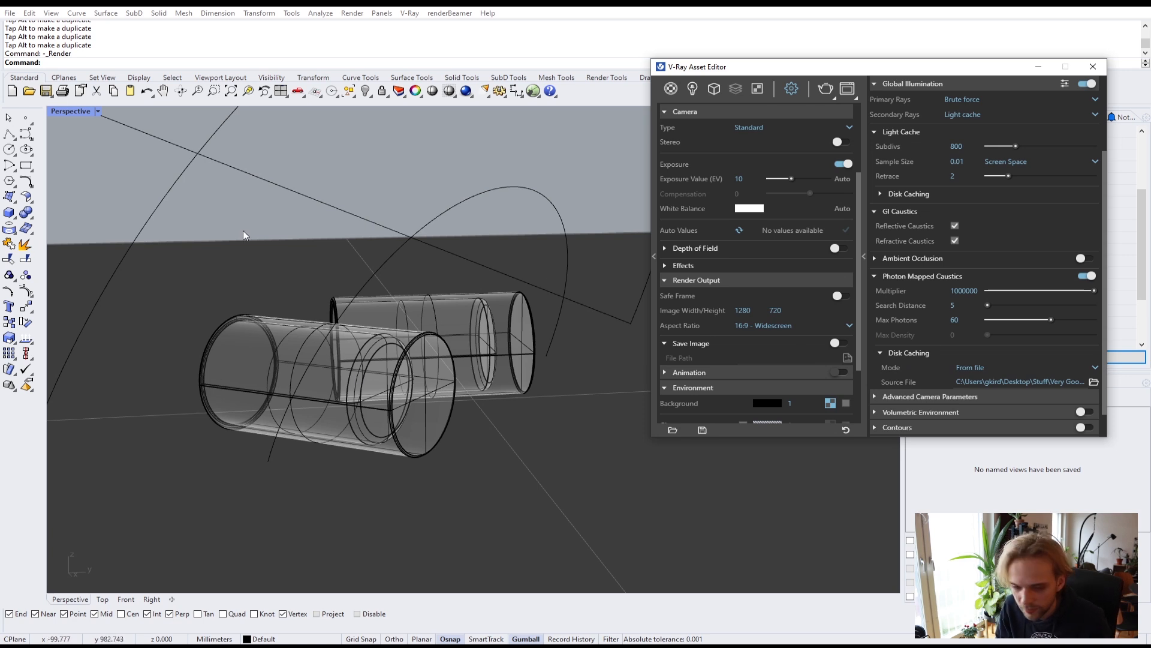
click(825, 89)
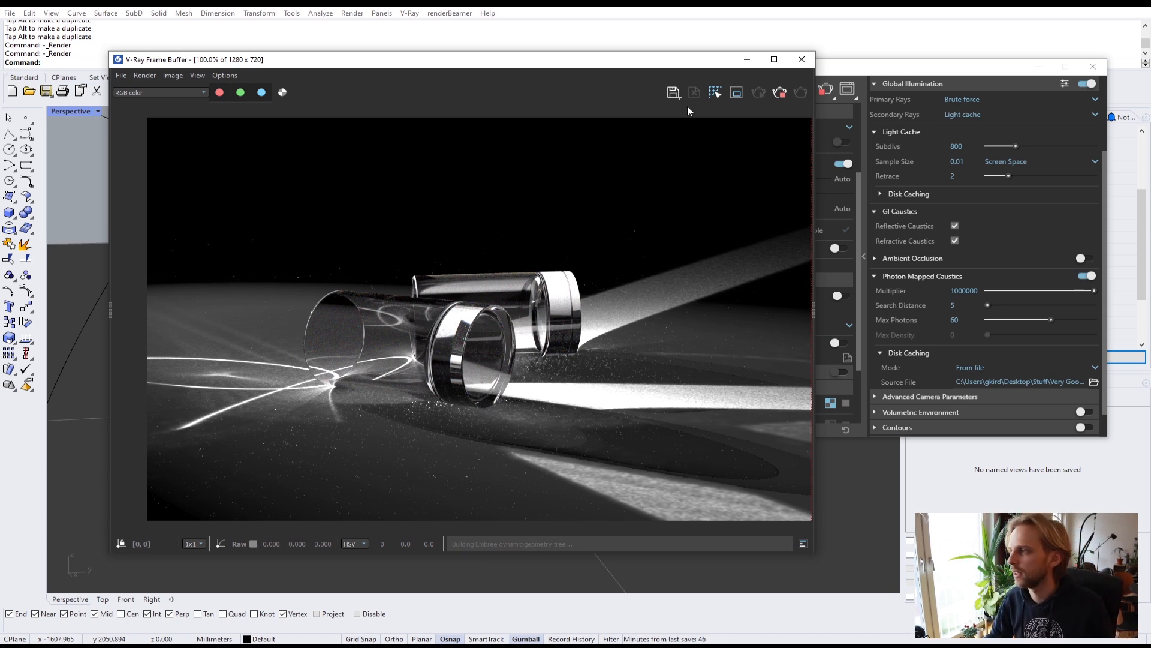
click(801, 59)
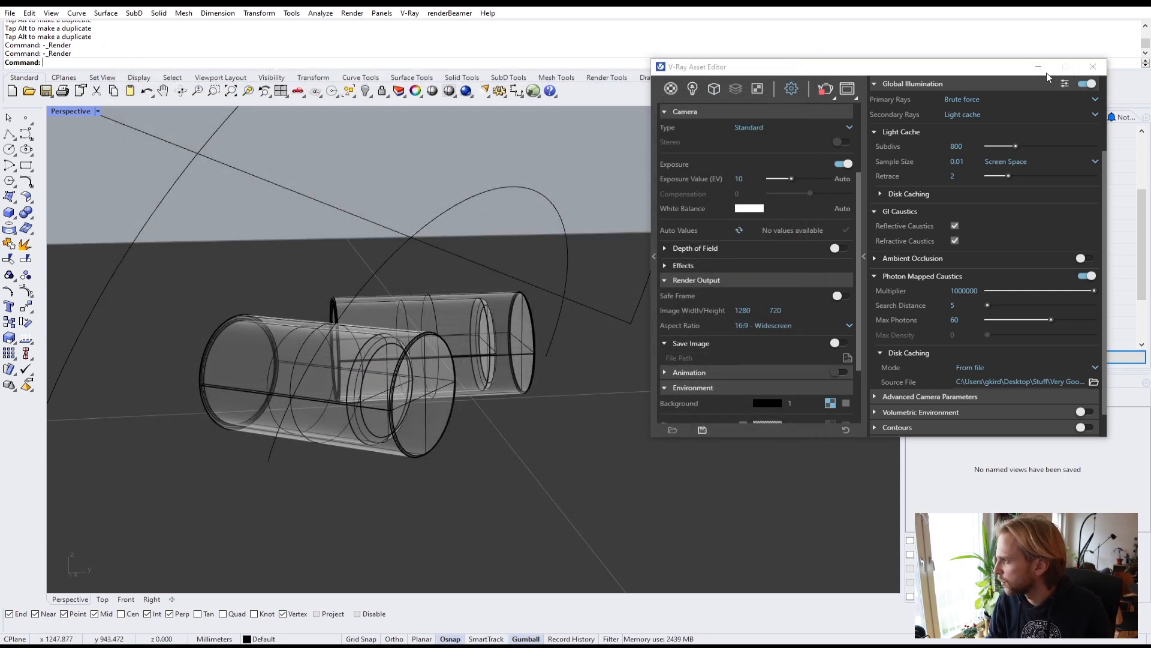
Delete the spotlight and both glasses from the scene
scroll(431, 318, down, 10)
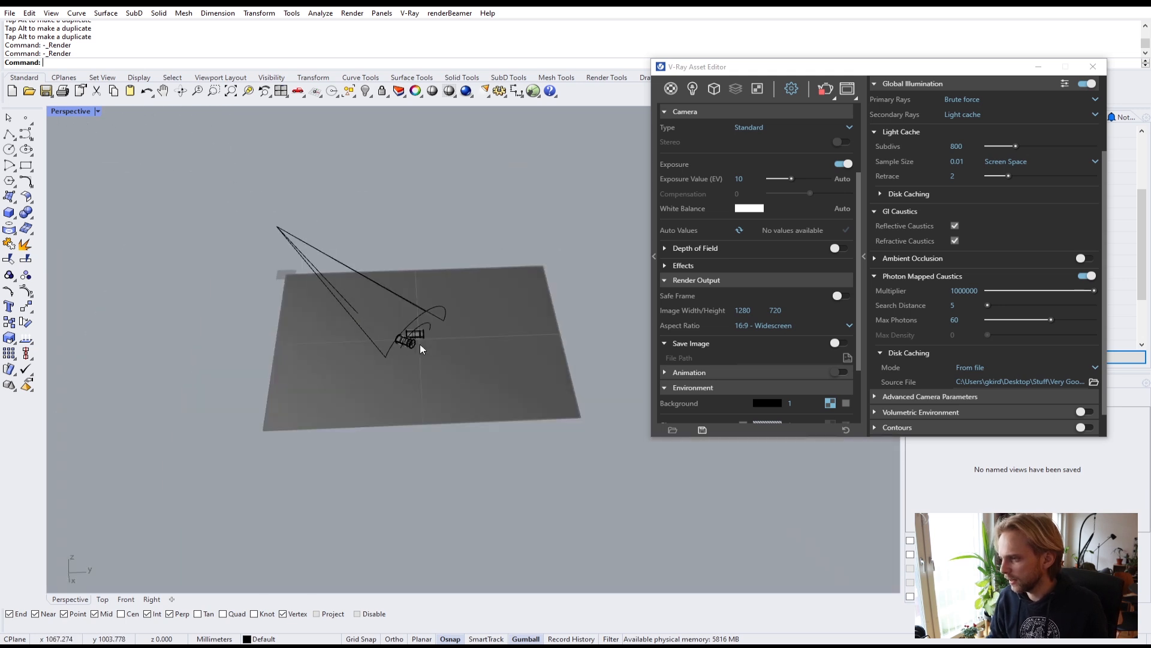
drag(493, 510, 184, 139)
key(Delete)
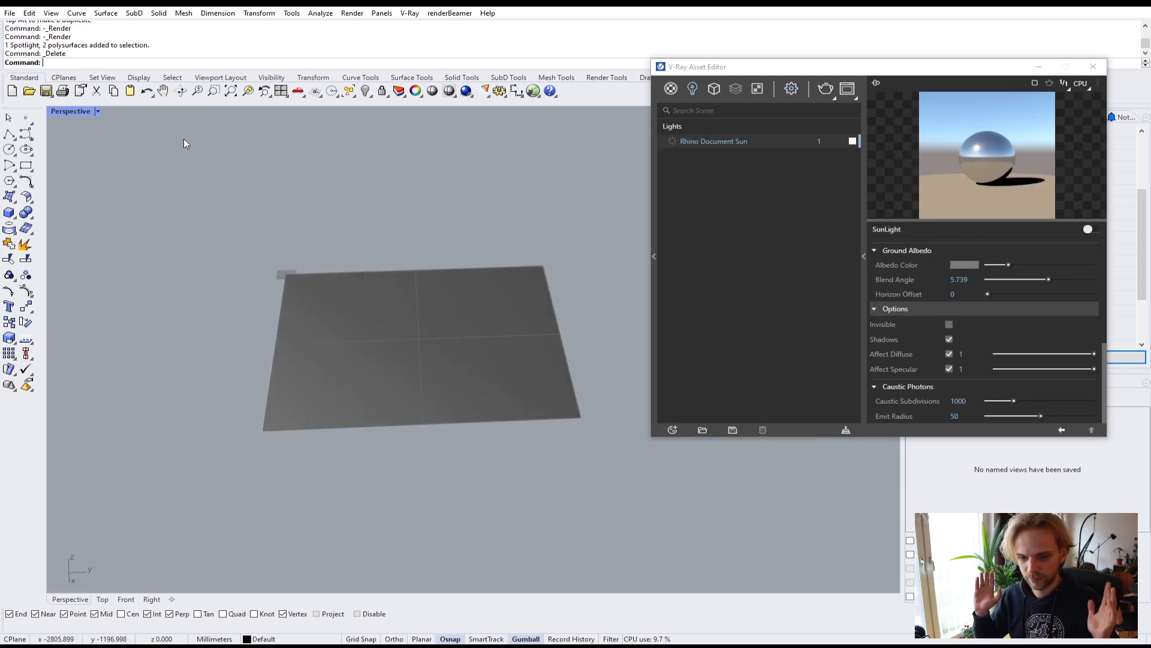
Unlock the ground surface and delete it to empty the scene
scroll(381, 259, up, 4)
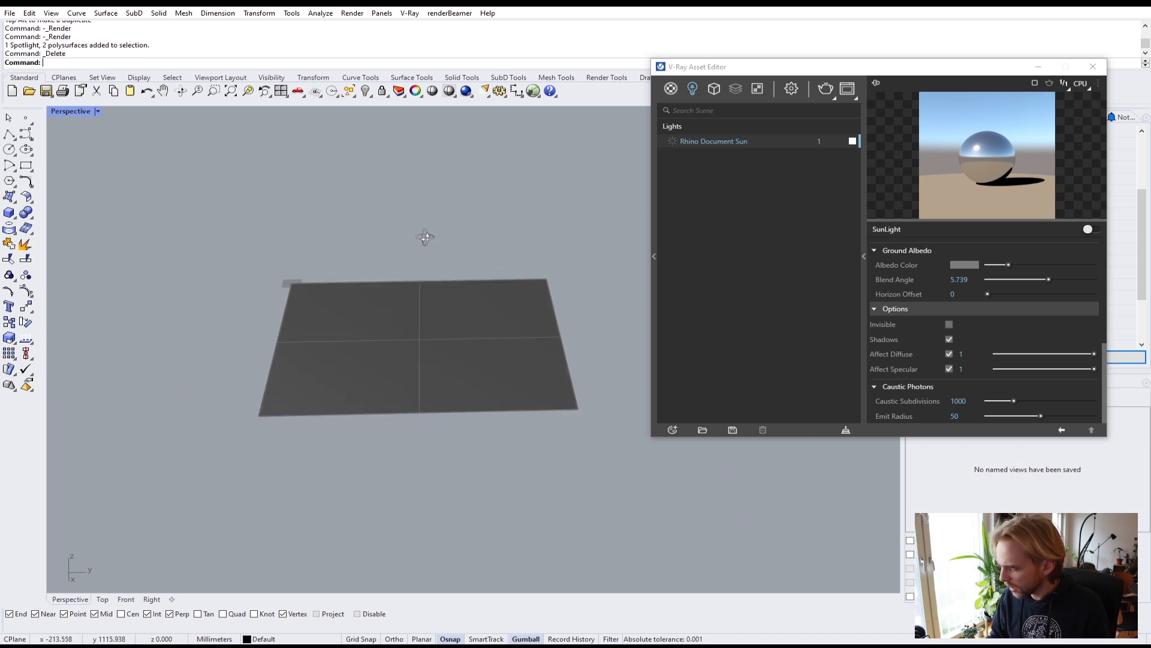
text(Show)
key(Return)
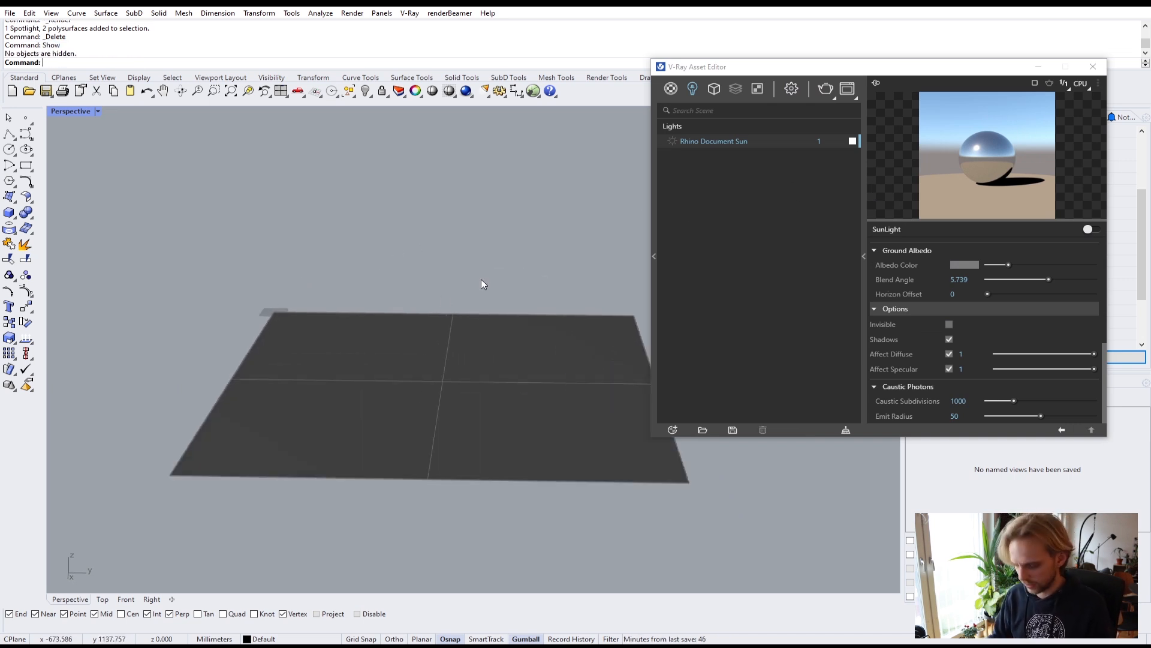
text(Unlock)
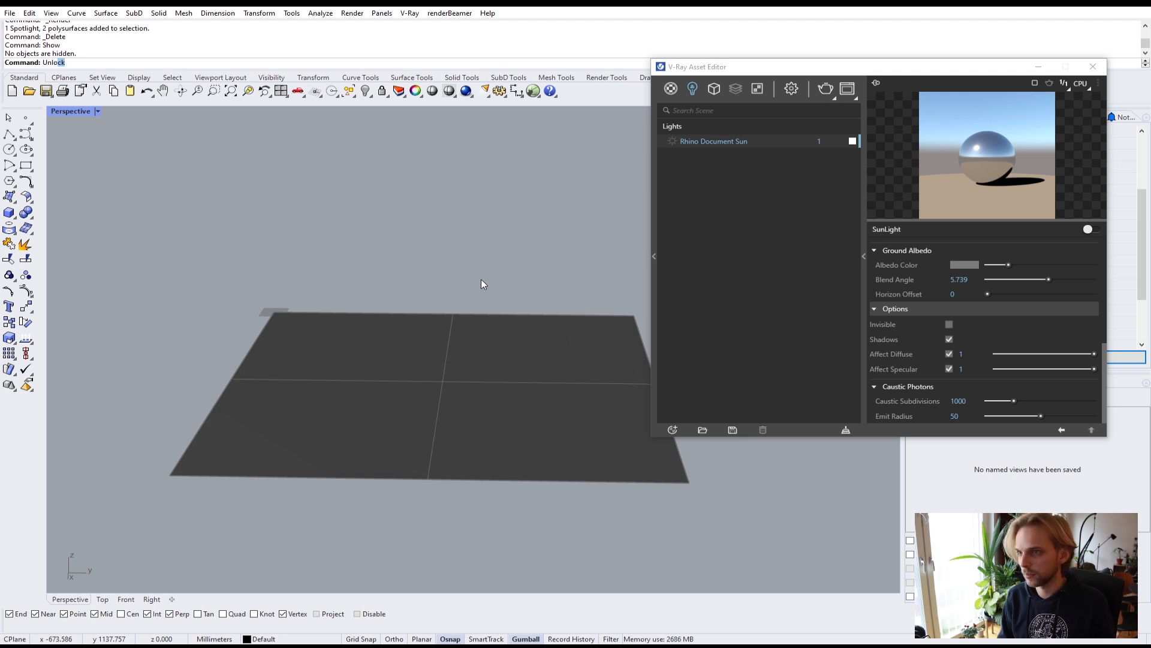
key(Return)
click(448, 362)
key(Delete)
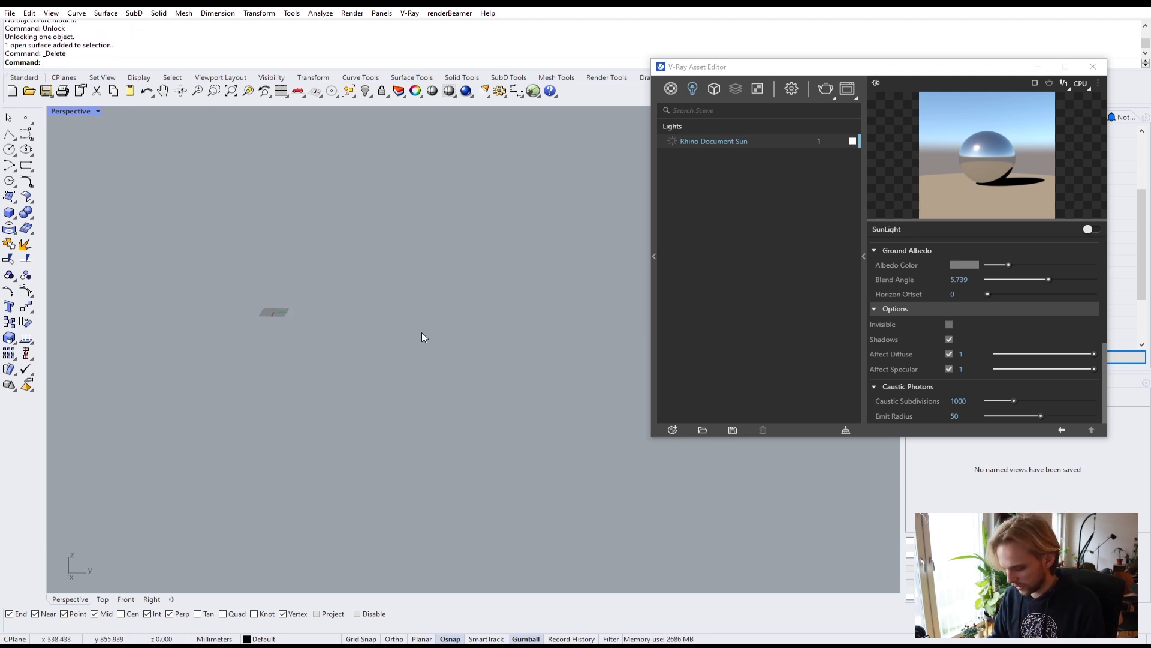
Draw a box from the origin with a 5000 by 20000 mm base and a height of about 4833 mm
click(9, 212)
click(9, 212)
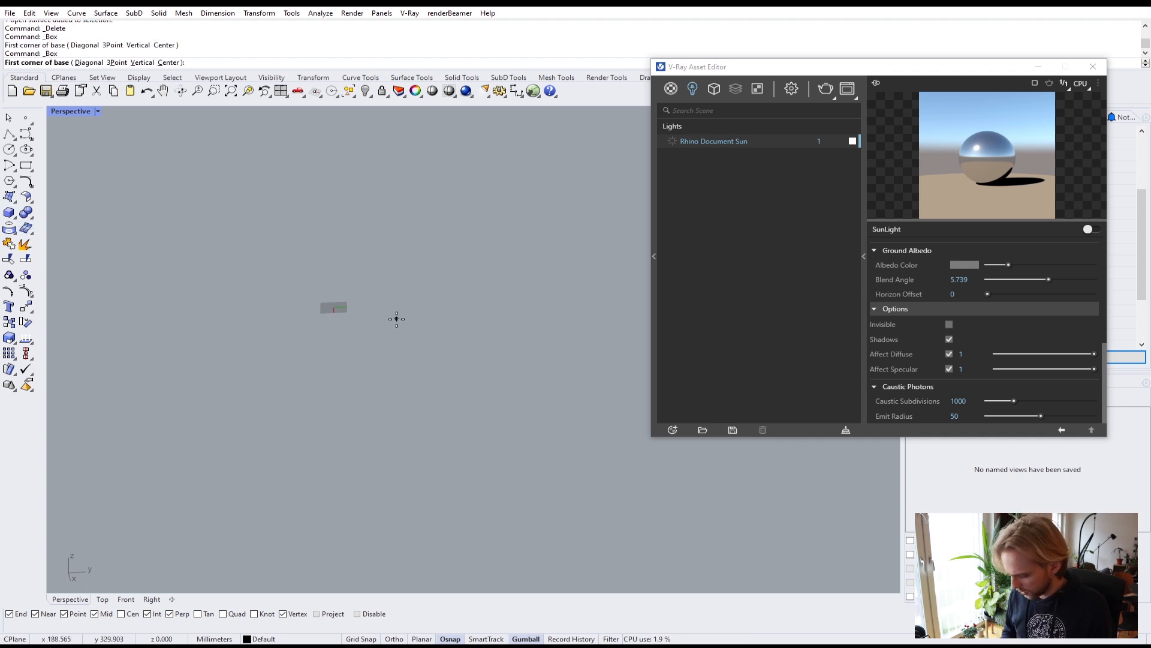
text(0)
key(Return)
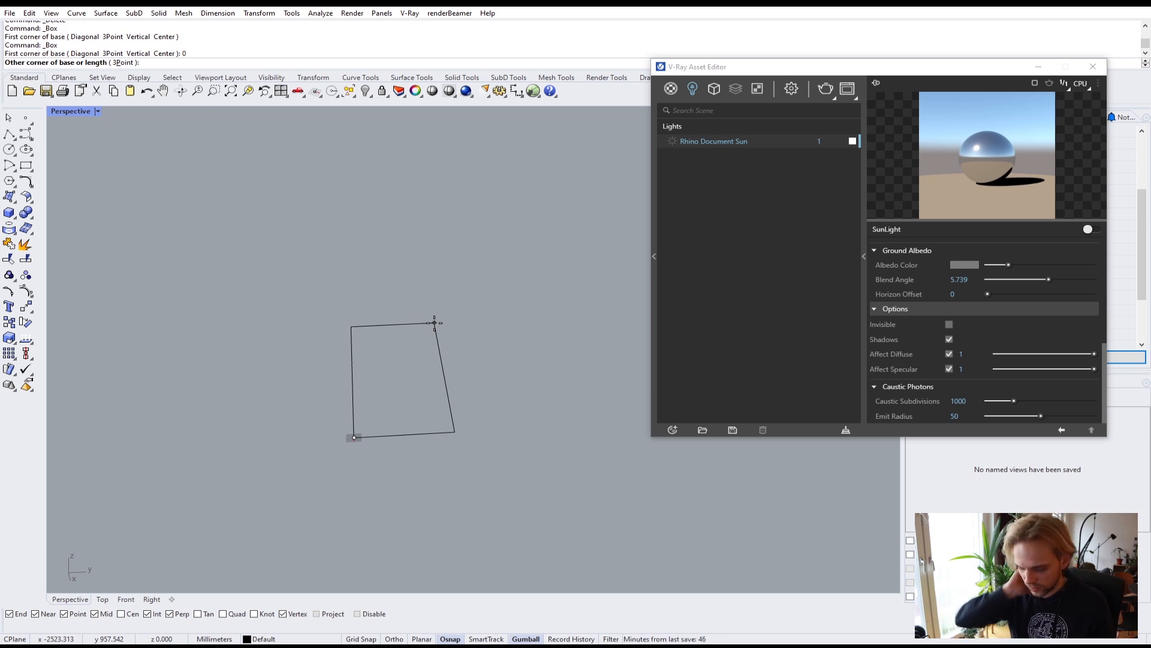
text(5000)
key(Return)
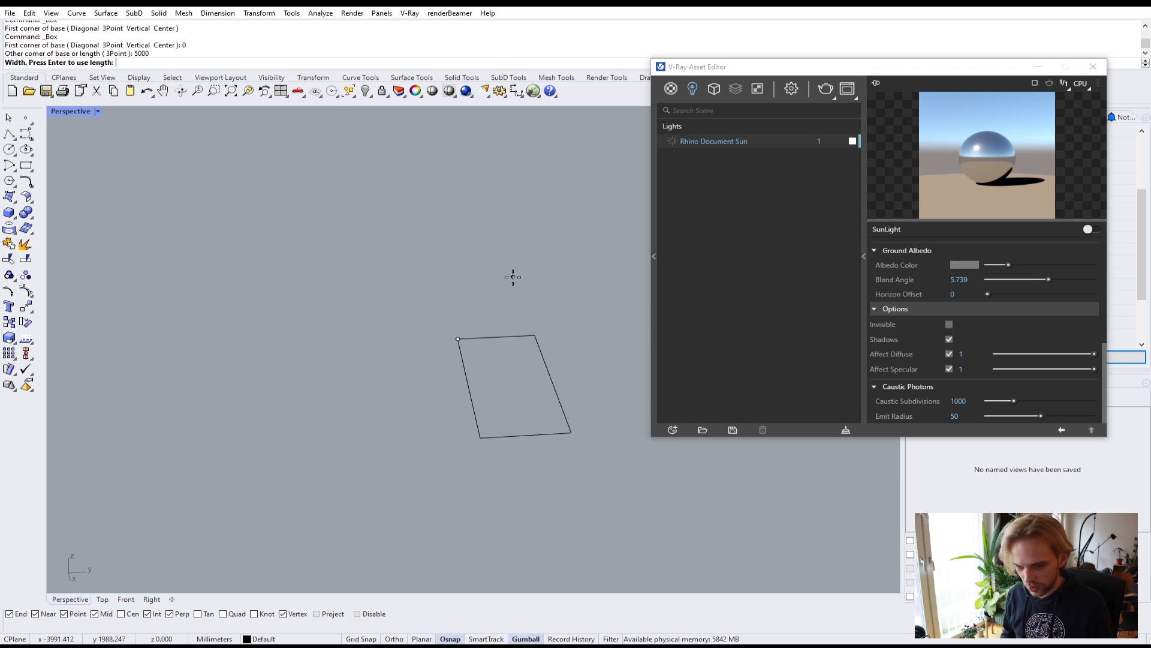
text(20000)
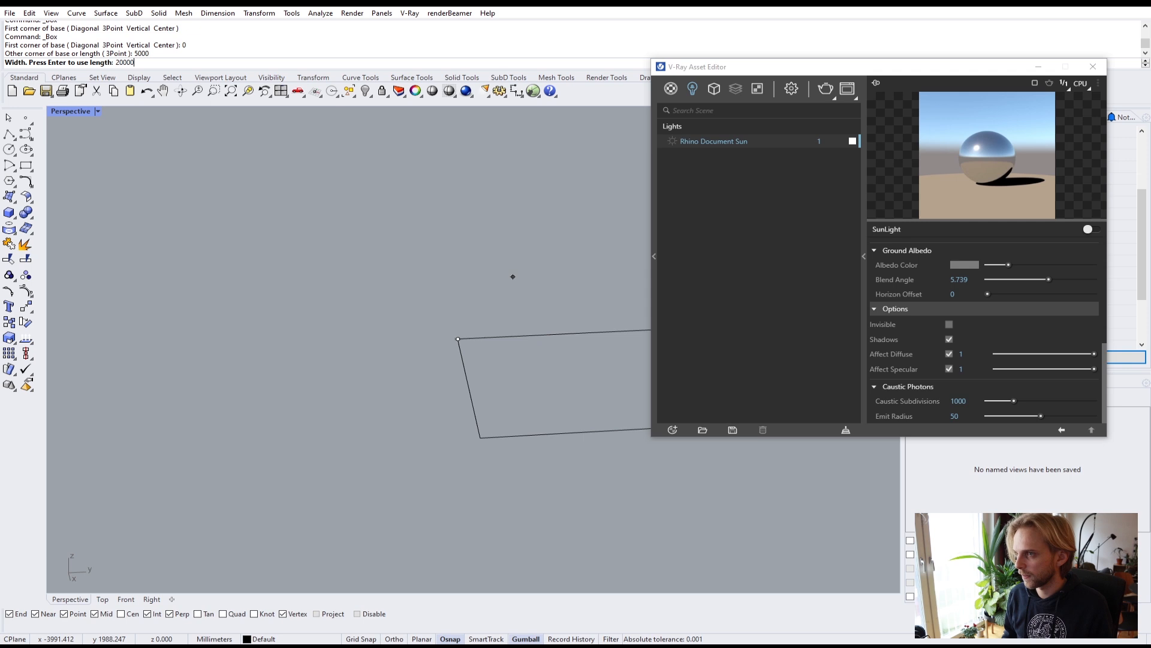
key(Return)
shift+right_drag(440, 243, 302, 239)
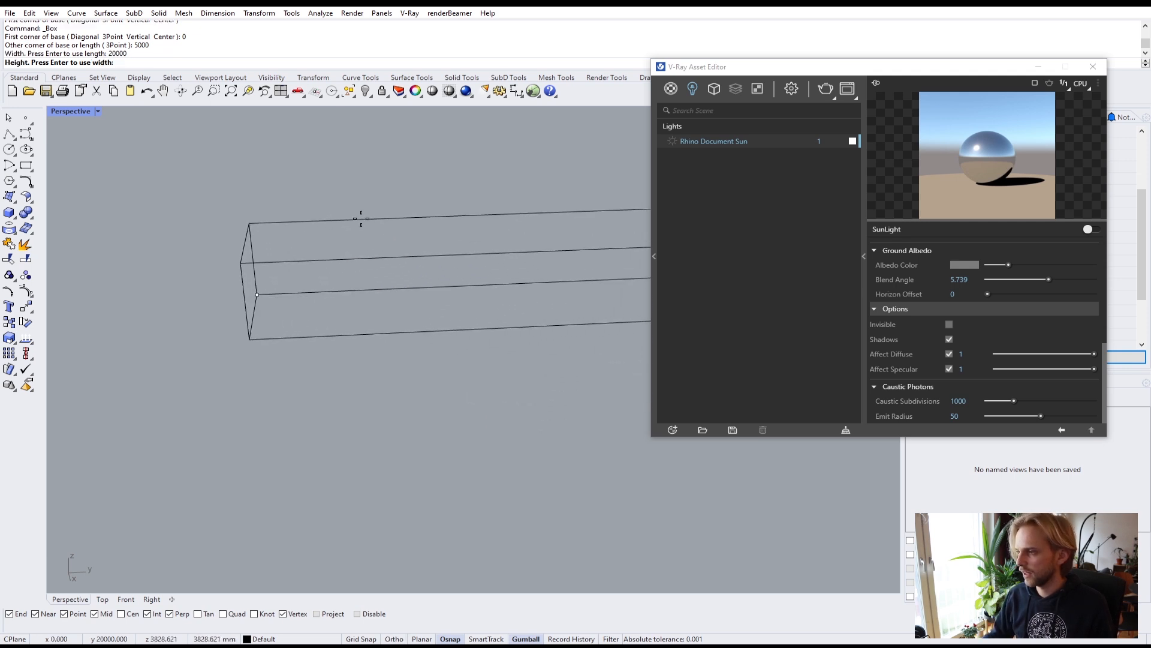
text(3000)
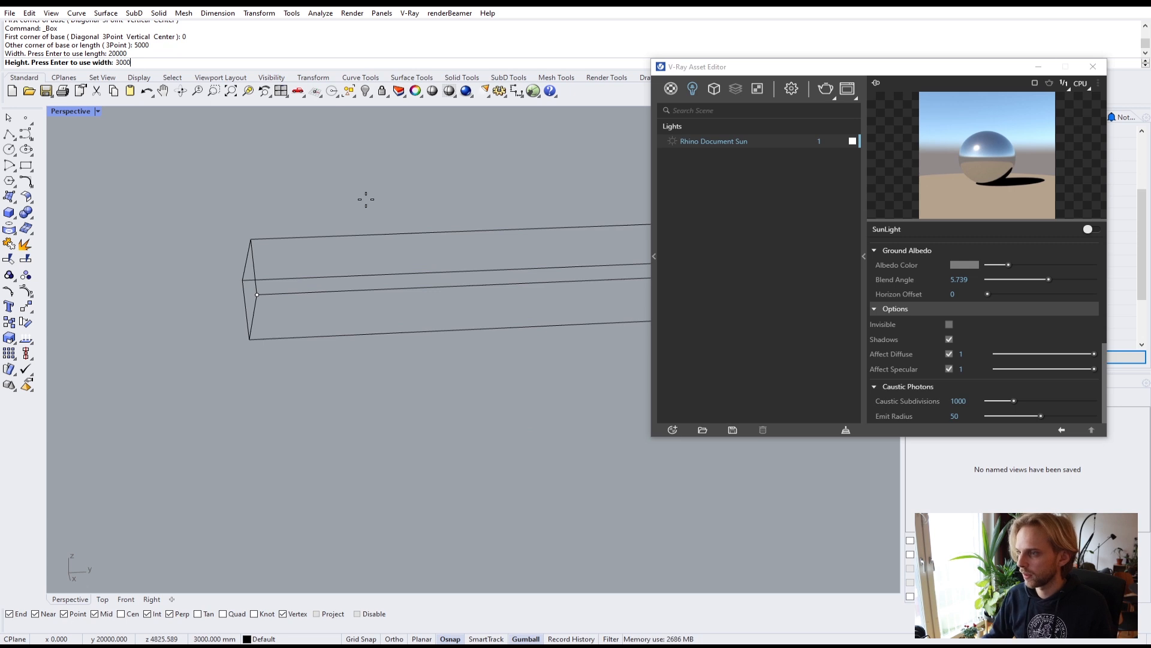
key(Return)
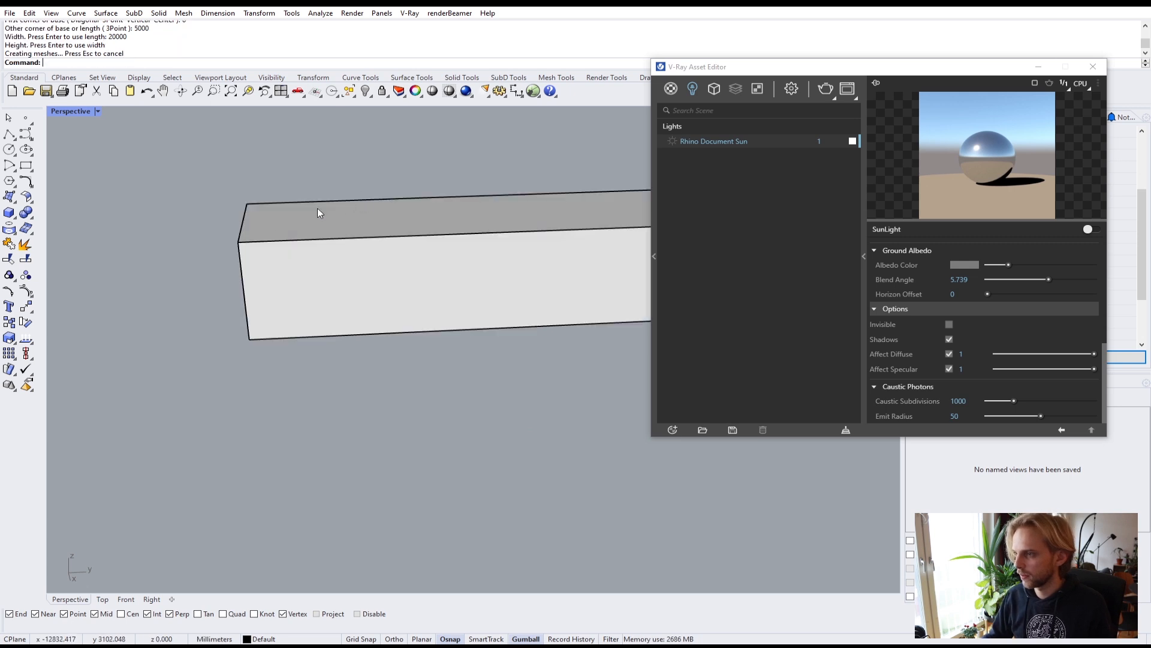
Scale the box vertically from its base corner to a height of 3000 mm and minimize the asset editor
right_drag(252, 252, 300, 354)
click(352, 334)
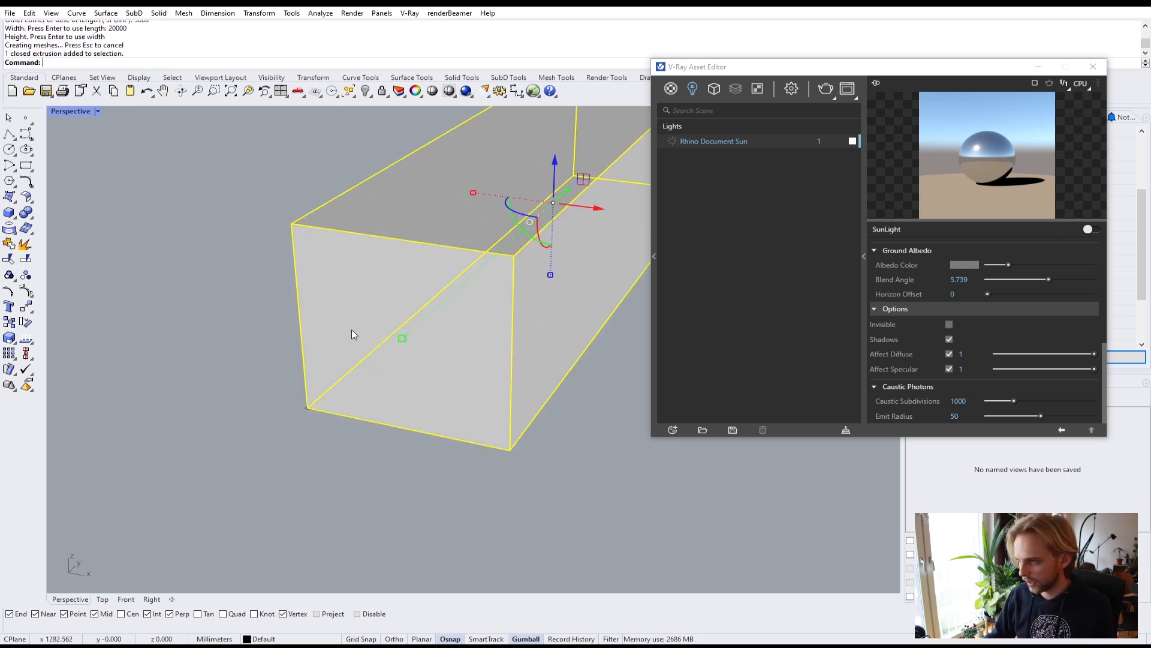
text(Sca)
key(Return)
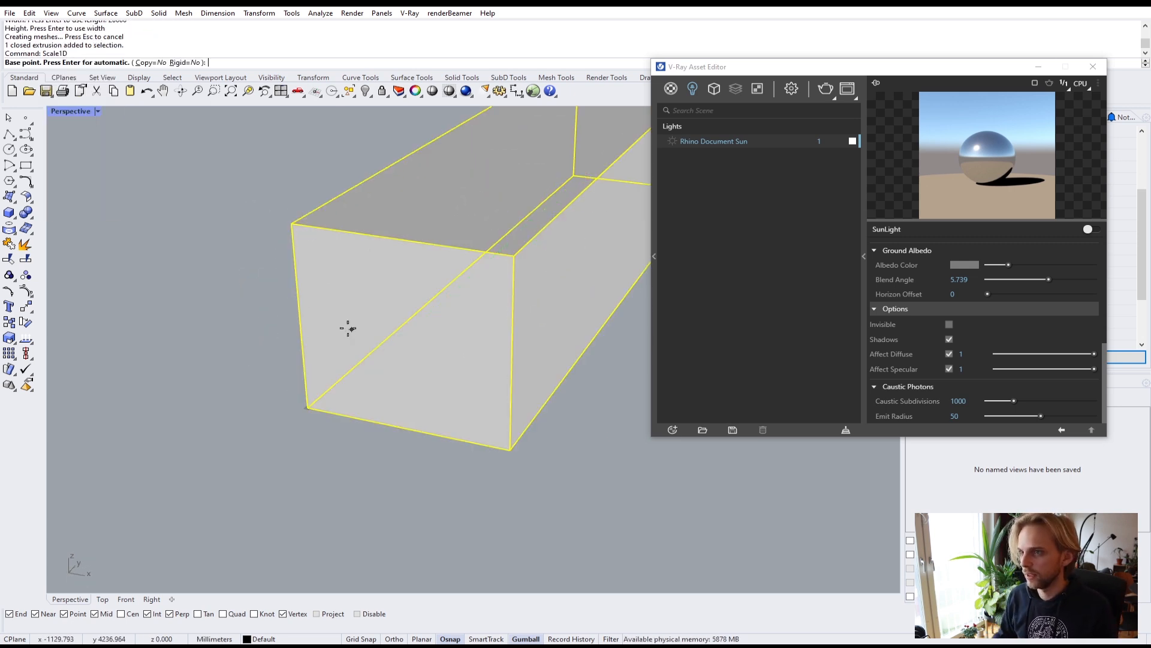
click(308, 409)
click(292, 224)
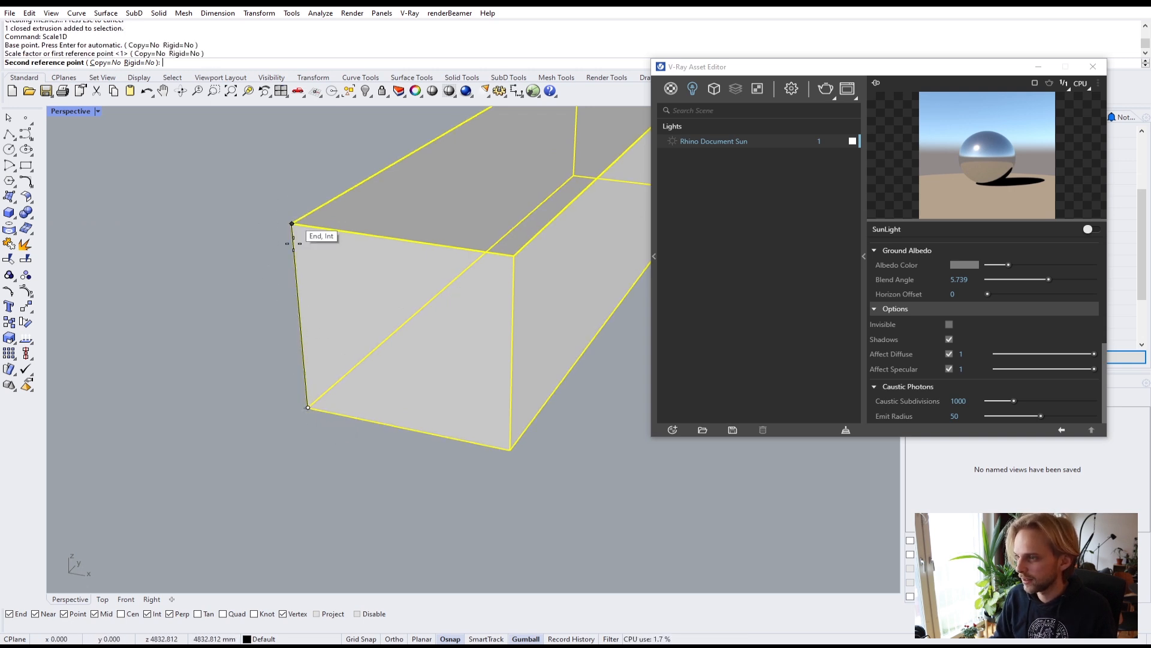
text(300)
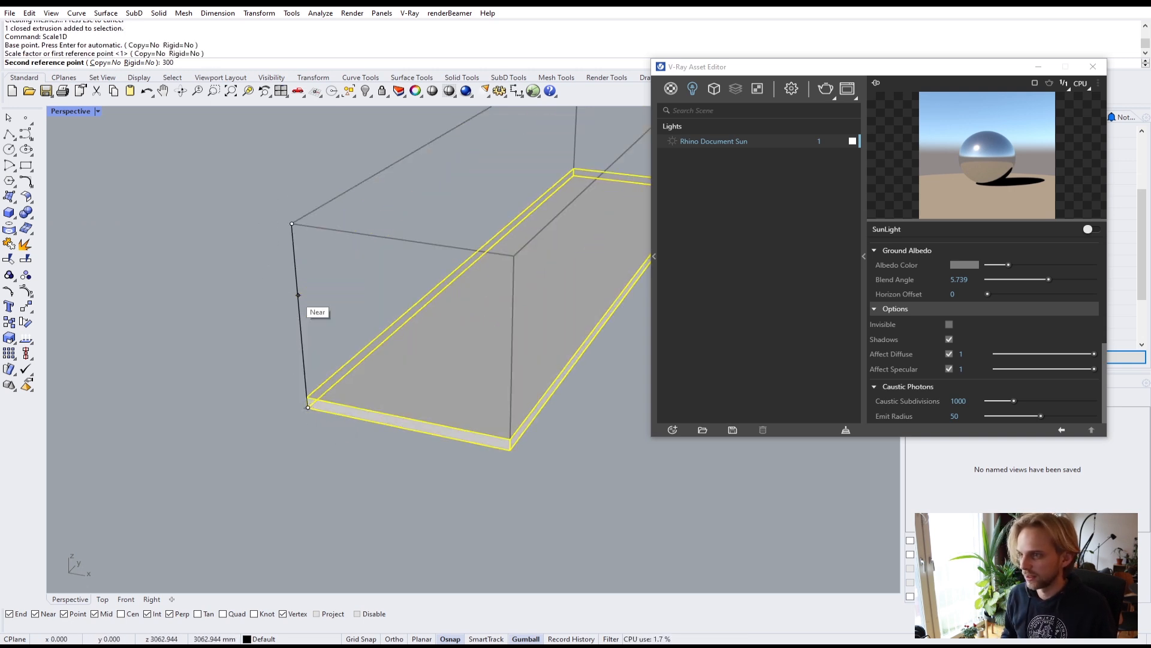
text(0)
key(Return)
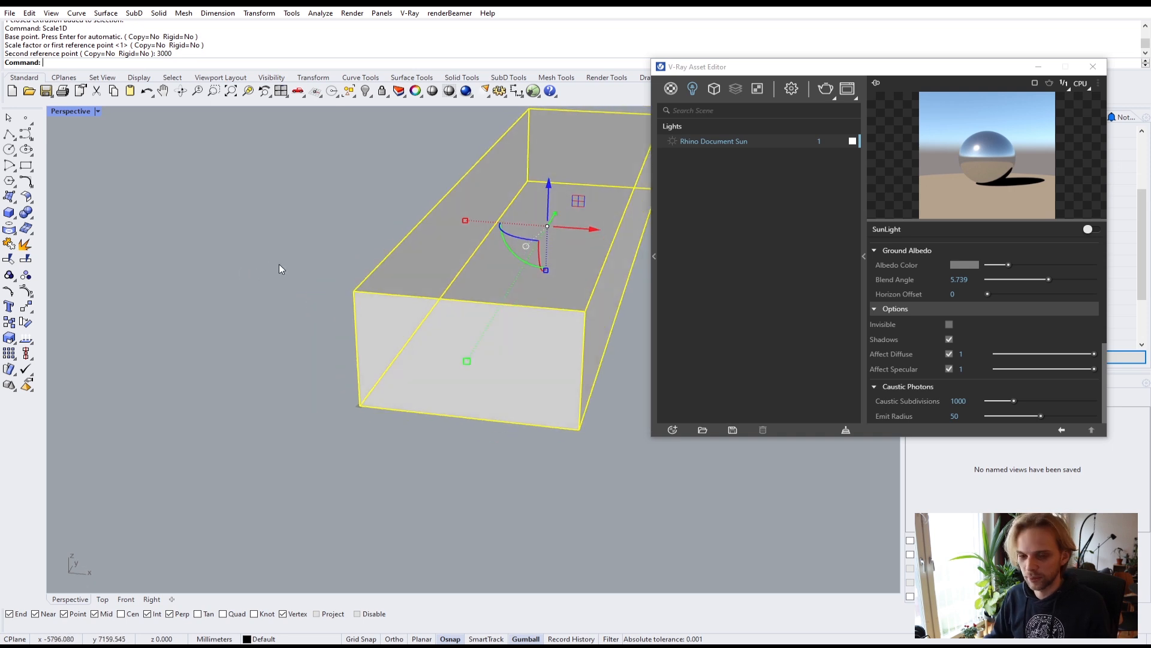
click(277, 262)
scroll(396, 226, down, 3)
click(1038, 67)
Try to shell the box with its short front face removed and a thickness of 1 mm
scroll(526, 218, up, 3)
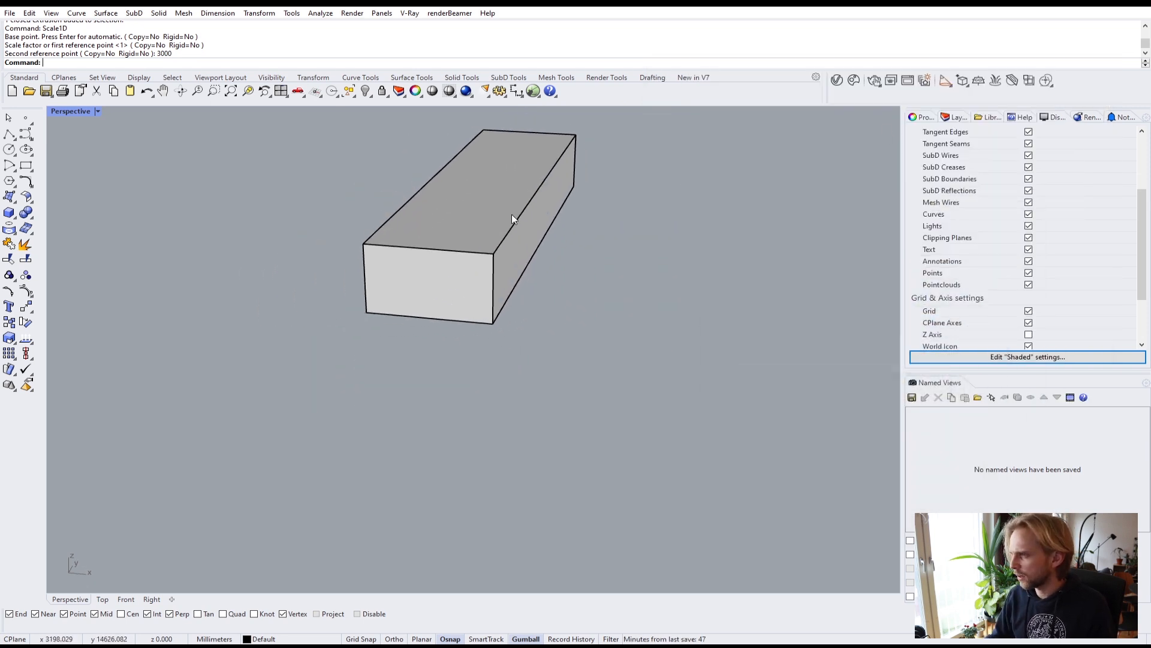
text(Schell)
key(Return)
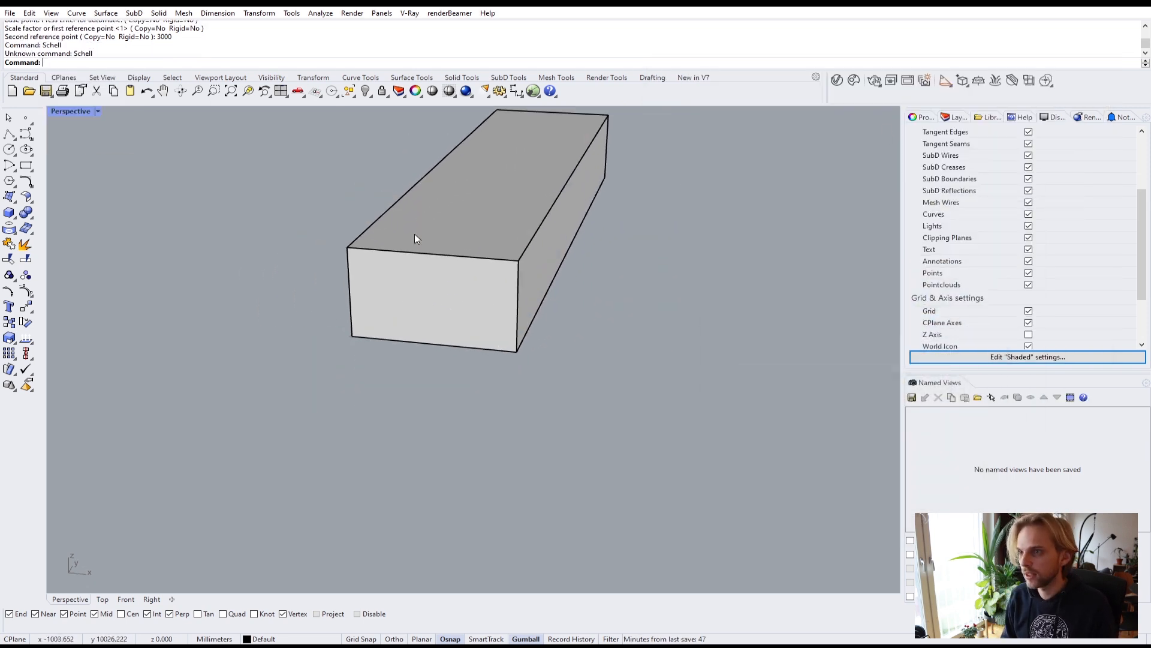
text(Sche)
key(BackSpace)
key(BackSpace)
key(BackSpace)
text(hell)
key(Return)
click(407, 240)
key(Escape)
key(Return)
click(409, 270)
key(Return)
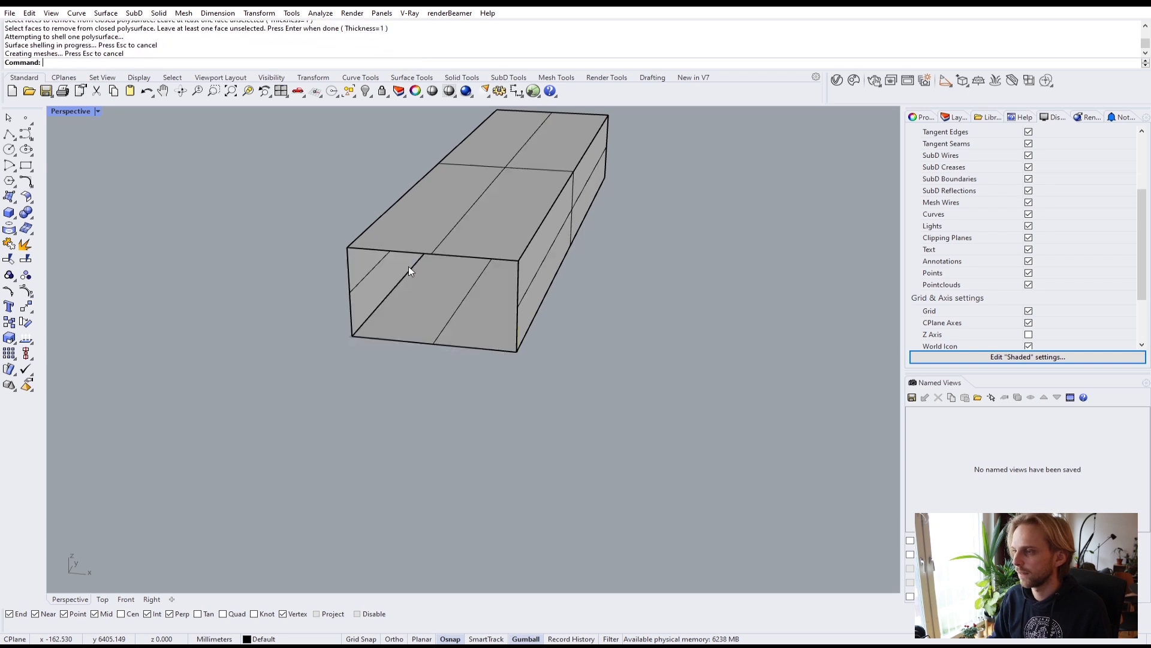
scroll(312, 277, up, 4)
scroll(336, 282, up, 2)
scroll(379, 293, down, 2)
key(ctrl+z)
Shell the box with a thickness of 100 mm, removing its short front face
key(Return)
click(304, 63)
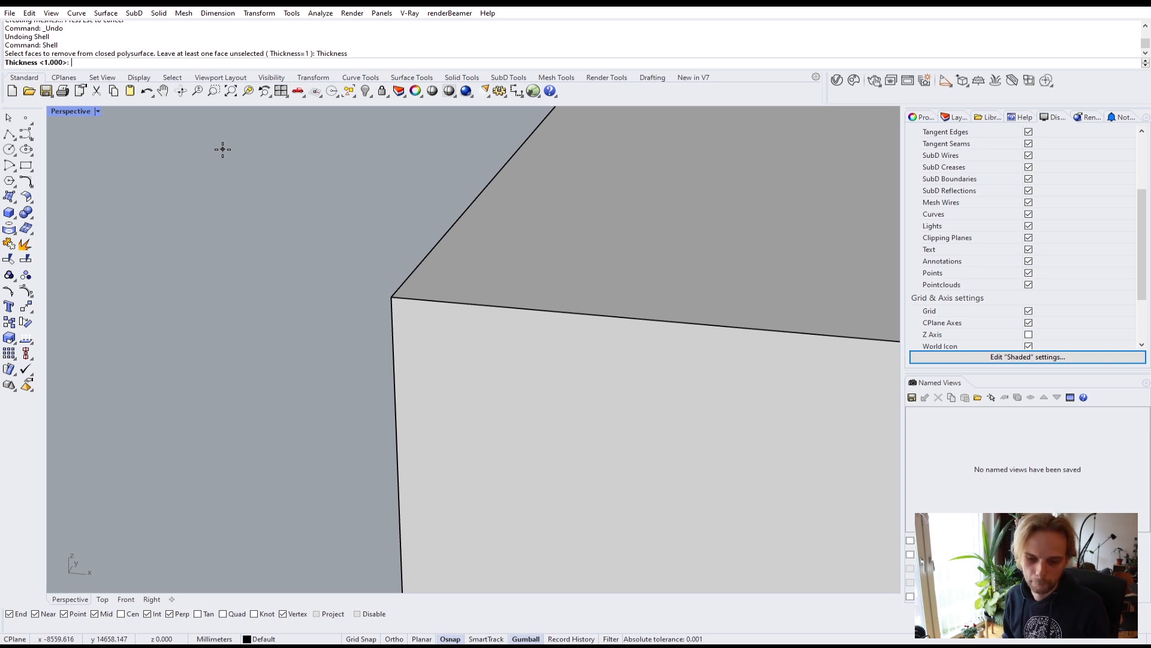
text(100)
key(Return)
click(455, 367)
key(Return)
scroll(460, 352, down, 5)
right_drag(461, 358, 126, 204)
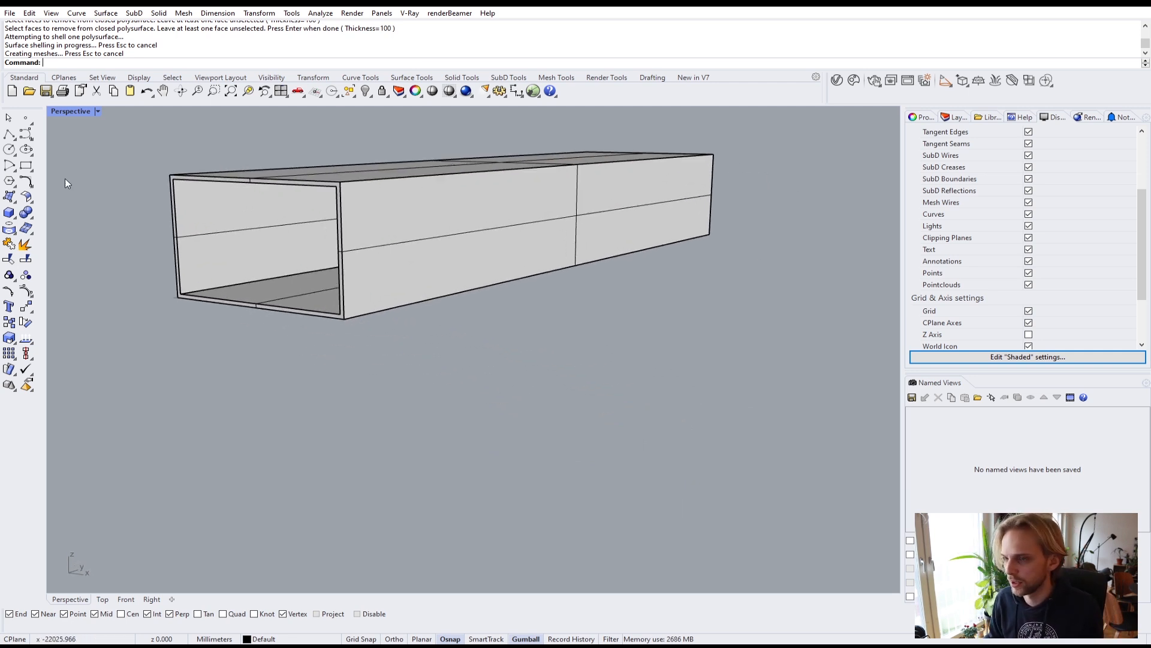
Draw a small box with a base of about 1845 by 736 mm outward from the hollow box's lower corner at the open end
click(9, 213)
scroll(137, 359, up, 5)
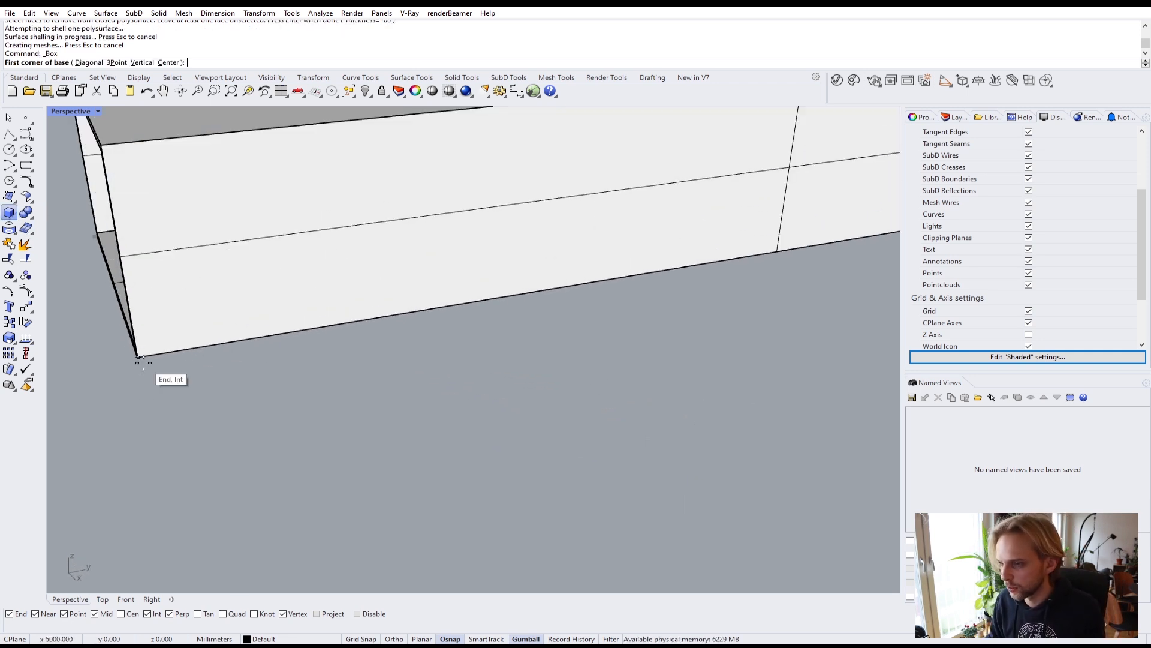
click(138, 356)
click(221, 410)
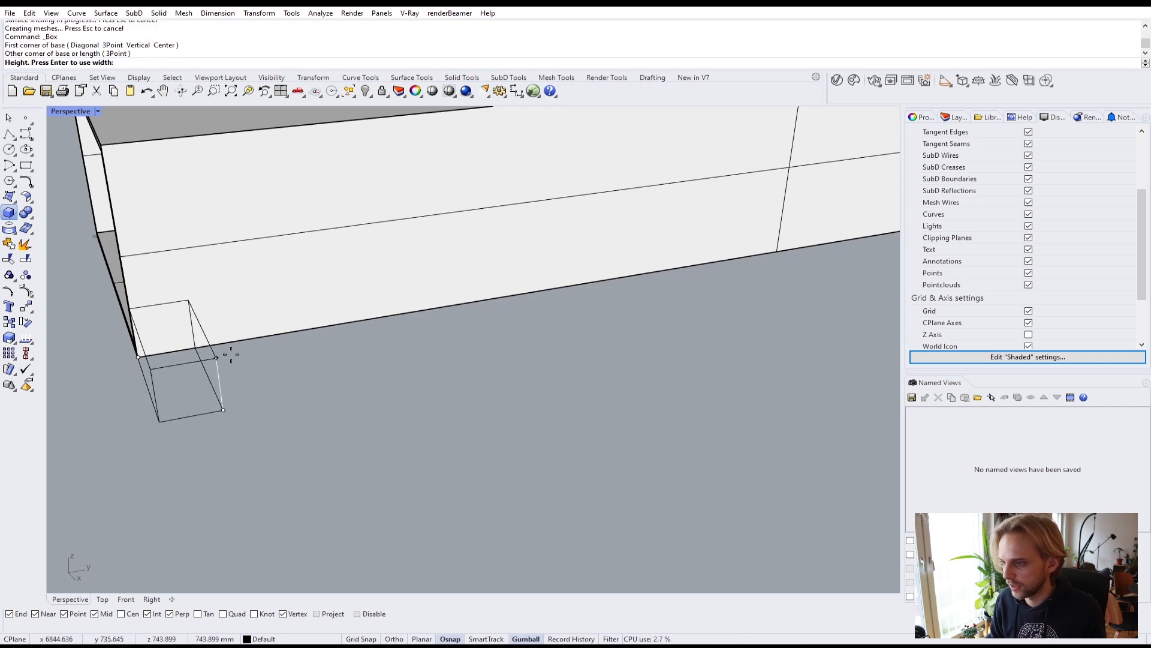
click(200, 287)
right_drag(198, 285, 325, 297)
Narrow the small box along the hollow box's length and adjust its height
click(542, 280)
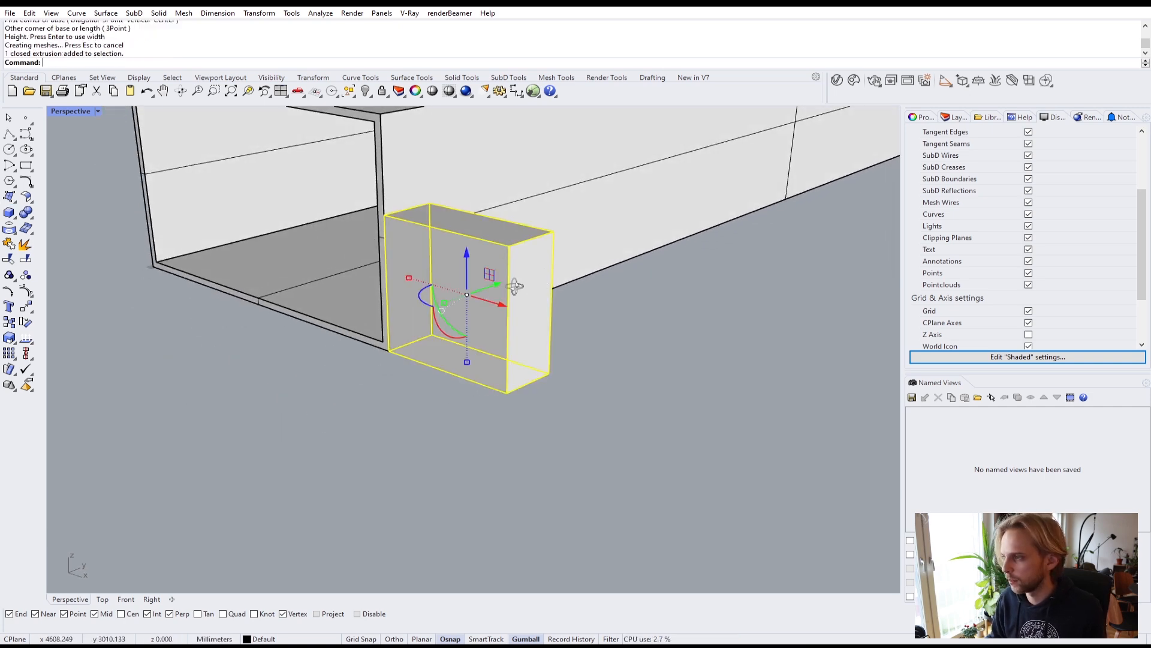
right_drag(524, 285, 257, 378)
scroll(253, 354, up, 3)
drag(214, 322, 235, 323)
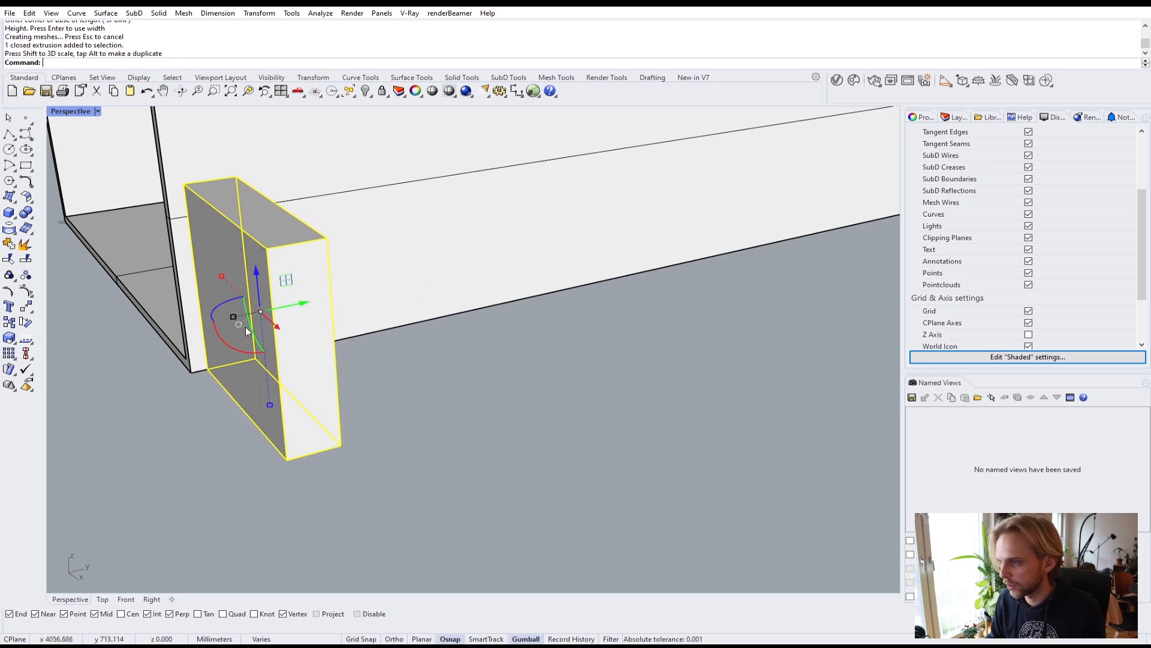
drag(270, 406, 274, 384)
drag(274, 296, 232, 214)
key(ctrl+z)
Raise the narrow block and shift it into the hollow box's long side wall so that it passes through the wall
right_drag(234, 218, 457, 321)
drag(457, 324, 445, 265)
drag(502, 311, 476, 306)
right_drag(496, 351, 504, 308)
drag(401, 173, 402, 193)
click(541, 272)
right_drag(540, 272, 419, 288)
Move the block along the long side wall and copy it repeatedly at intervals to form a row of six blocks
click(264, 251)
scroll(264, 246, down, 6)
shift+right_drag(319, 241, 234, 296)
drag(225, 295, 472, 241)
key(alt)
key(alt)
drag(466, 242, 539, 226)
key(alt)
key(alt)
drag(538, 227, 601, 213)
key(alt)
click(659, 281)
right_drag(658, 280, 556, 280)
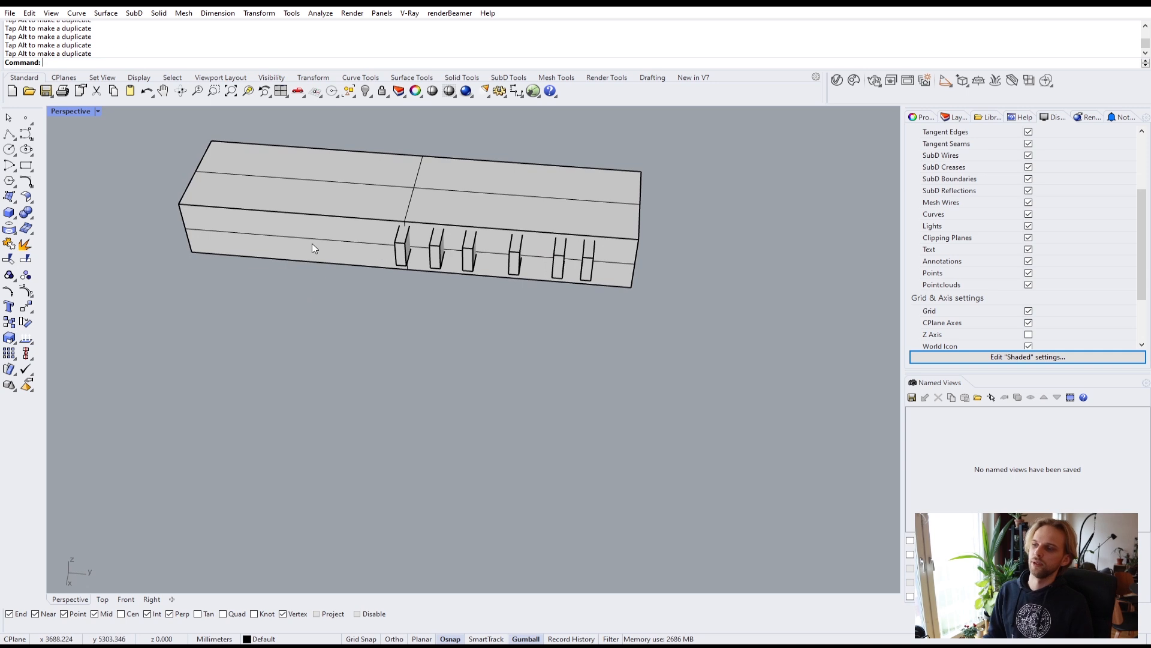
Subtract the six blocks from the hollow box with Boolean difference to cut the wall openings, and delete the six blocks
click(312, 244)
key(Return)
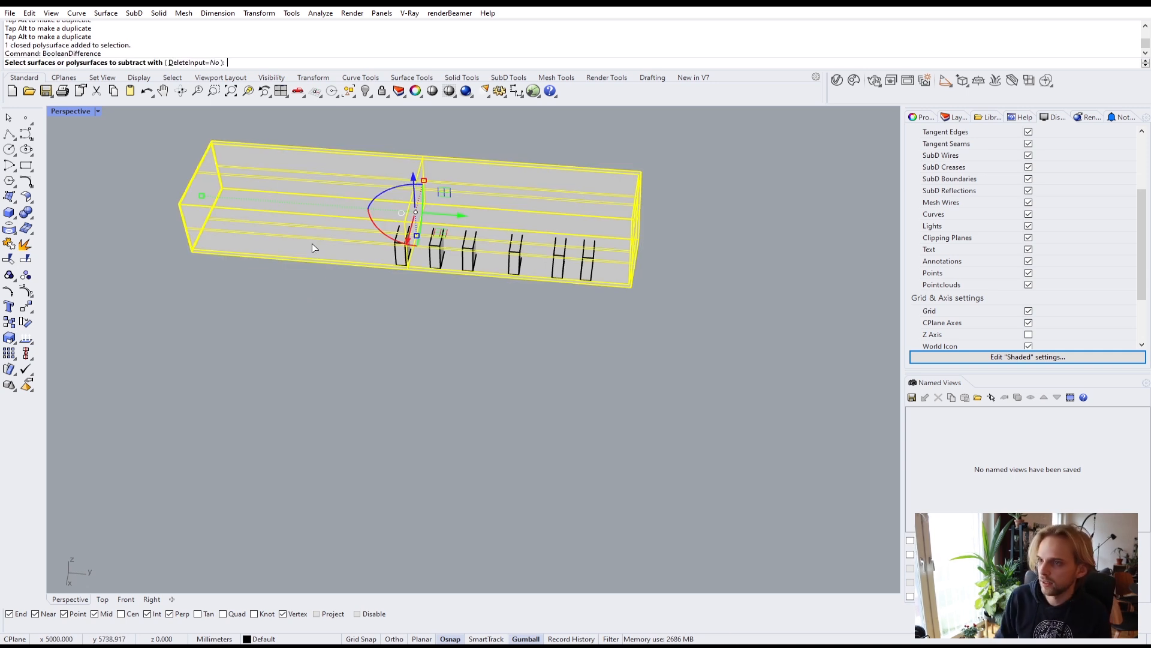
drag(344, 131, 665, 321)
key(Return)
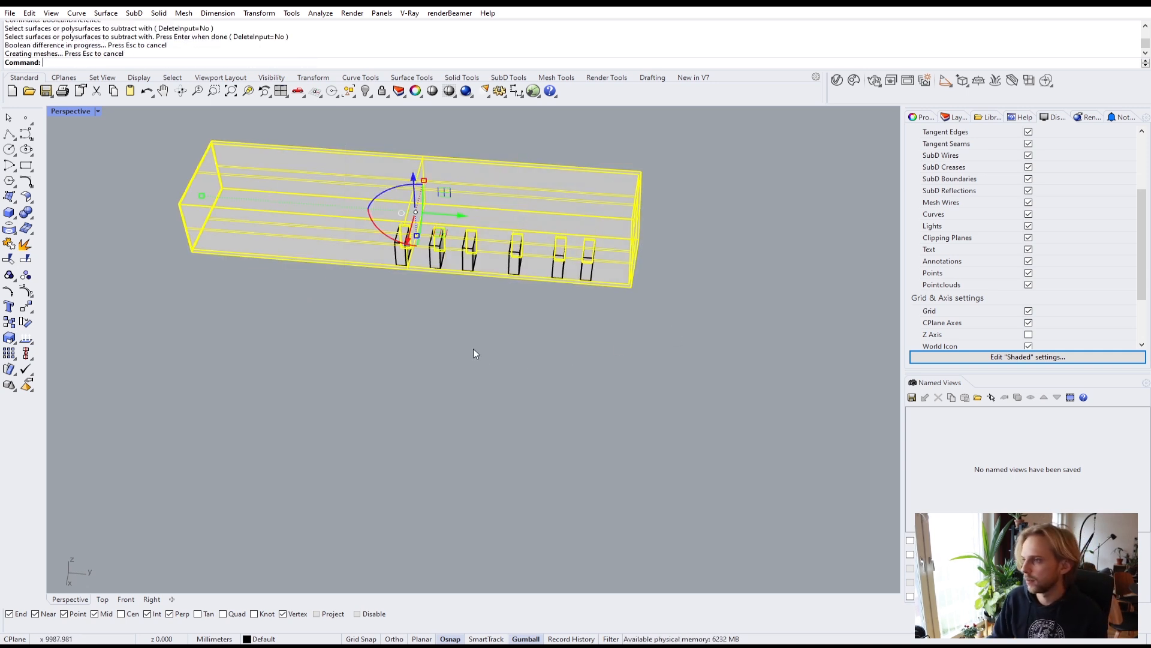
key(Escape)
drag(361, 132, 730, 354)
key(Delete)
Close the hollow box's open end with a three-point box spanning the end face's outer corners, extruded a short distance outward
right_drag(526, 336, 463, 260)
scroll(463, 281, up, 5)
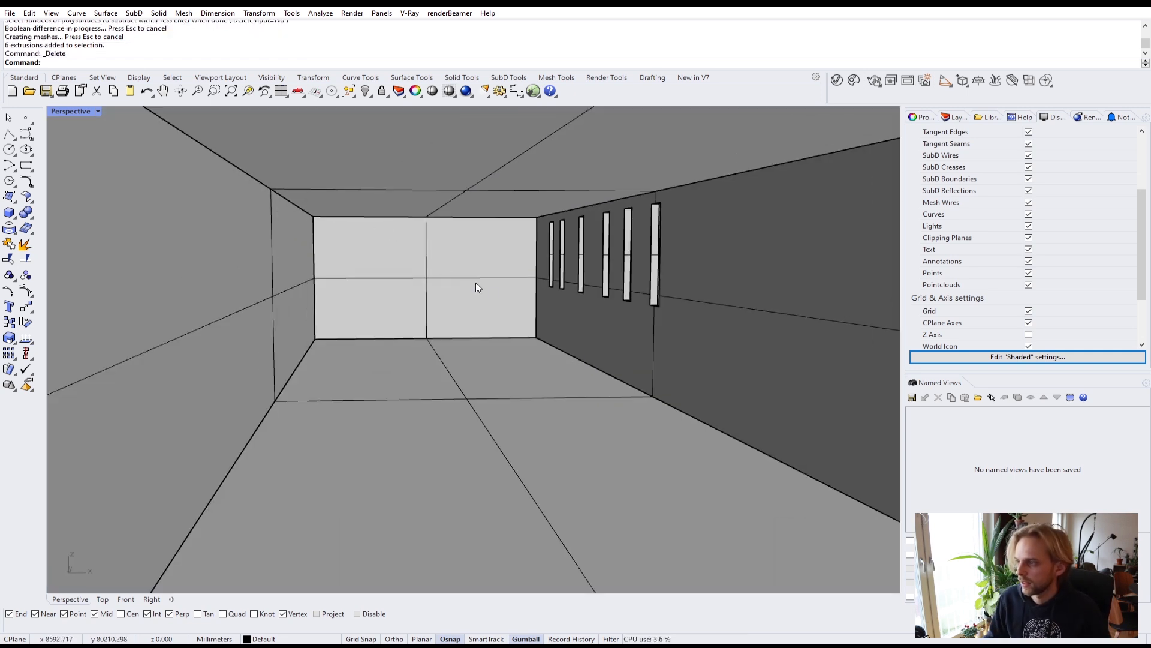
scroll(431, 264, down, 8)
right_drag(502, 291, 332, 206)
click(9, 213)
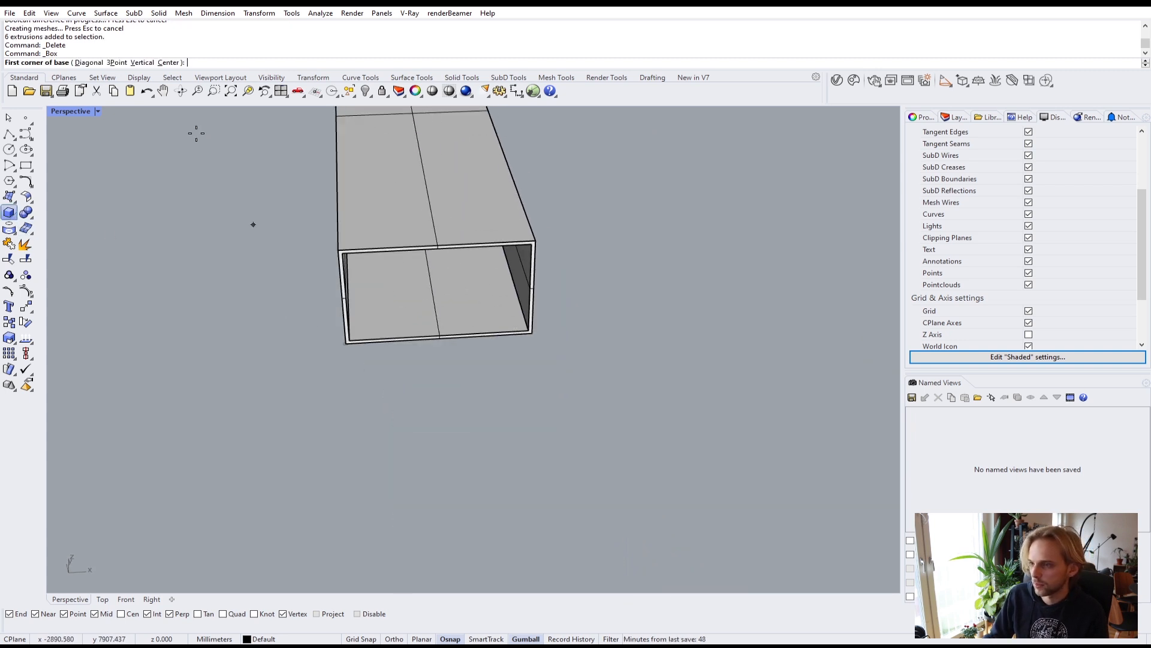
click(118, 63)
click(346, 343)
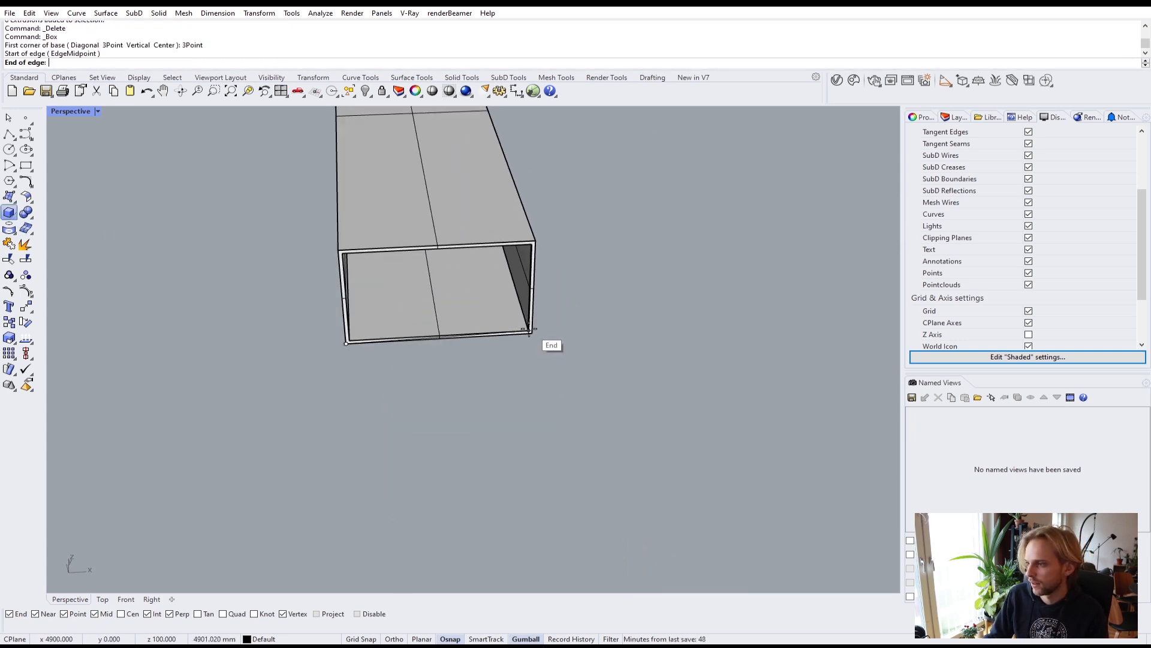
click(531, 332)
click(535, 240)
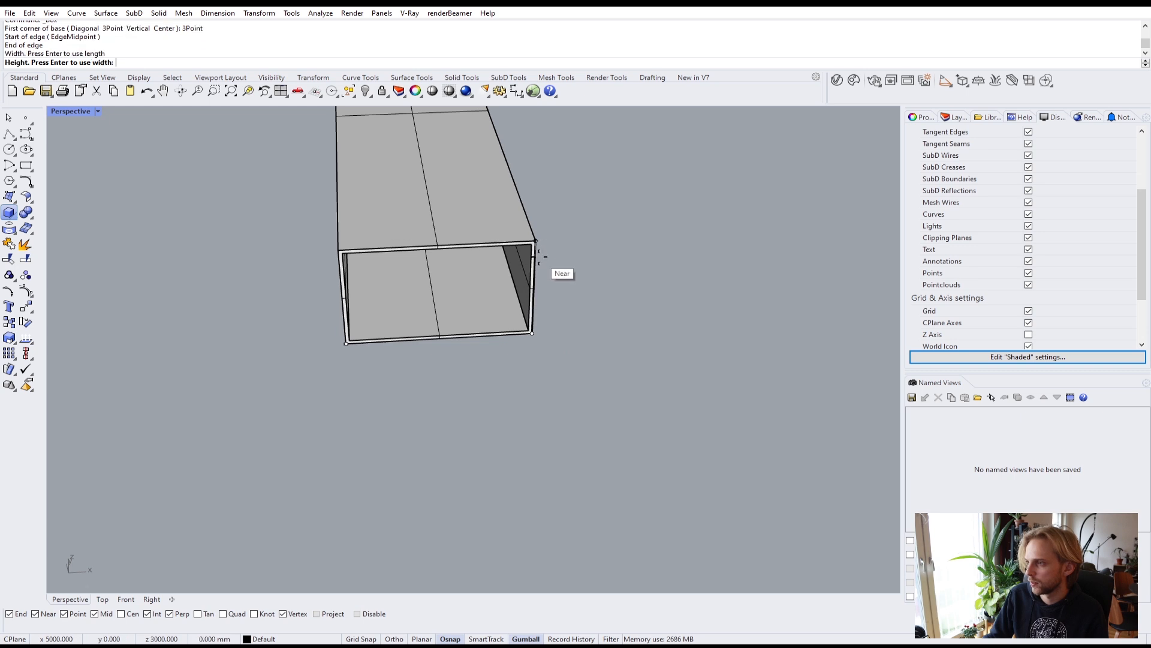
click(580, 245)
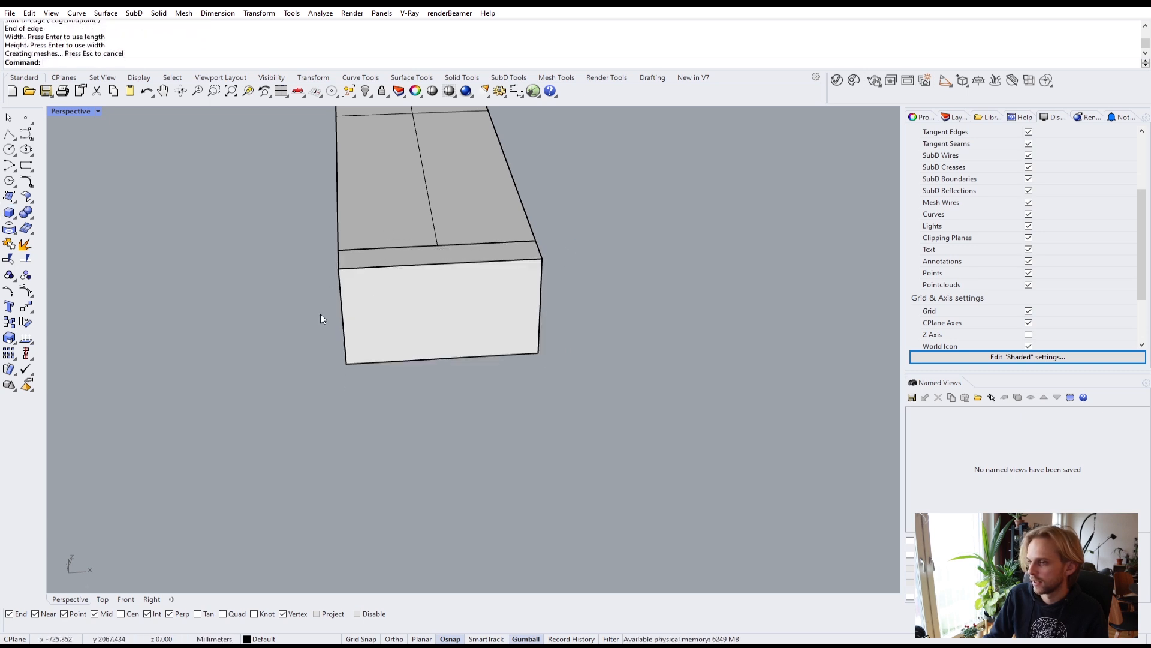
Frame the perspective inside the room with the far wall and the row of openings in view, and start an interactive V-Ray render
scroll(478, 314, up, 5)
right_drag(516, 338, 556, 435)
right_drag(435, 339, 463, 315)
scroll(407, 322, up, 2)
scroll(427, 328, down, 2)
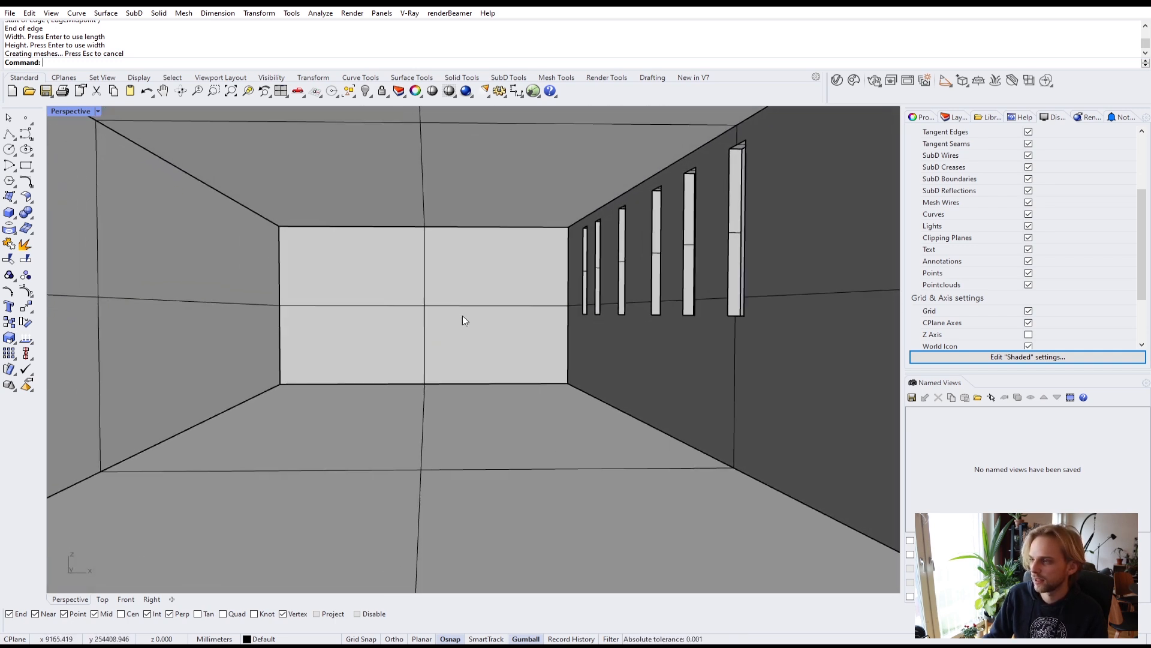
click(873, 80)
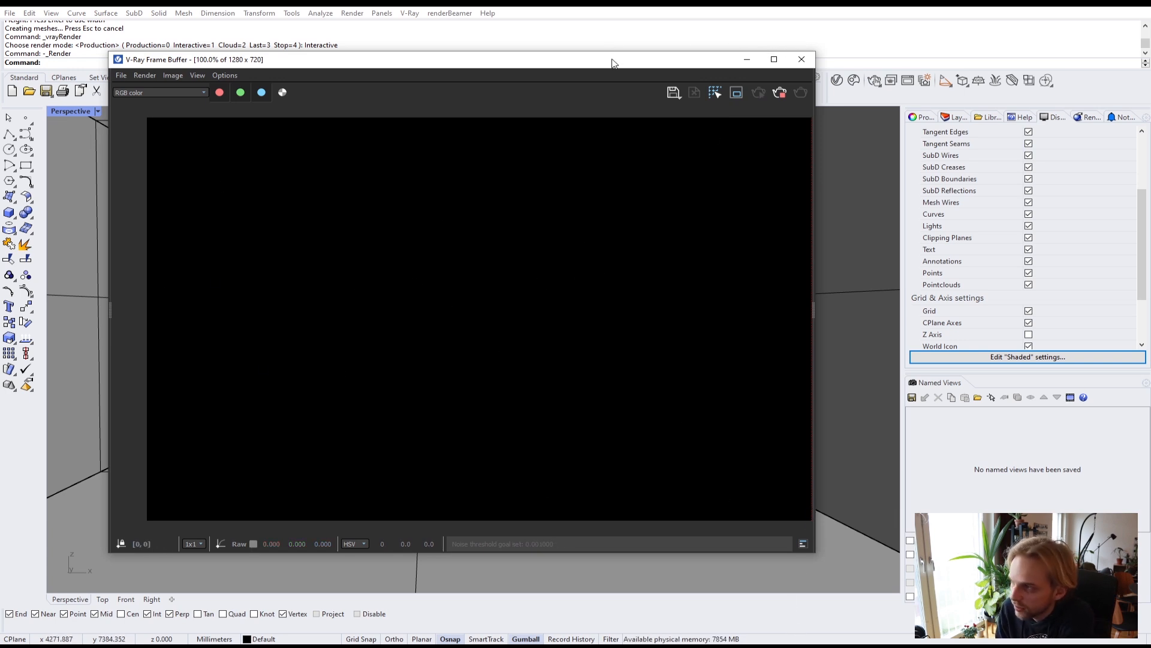
drag(614, 63, 542, 59)
Open the V-Ray Asset Editor and arrange it together with the frame buffer so both are accessible
click(851, 81)
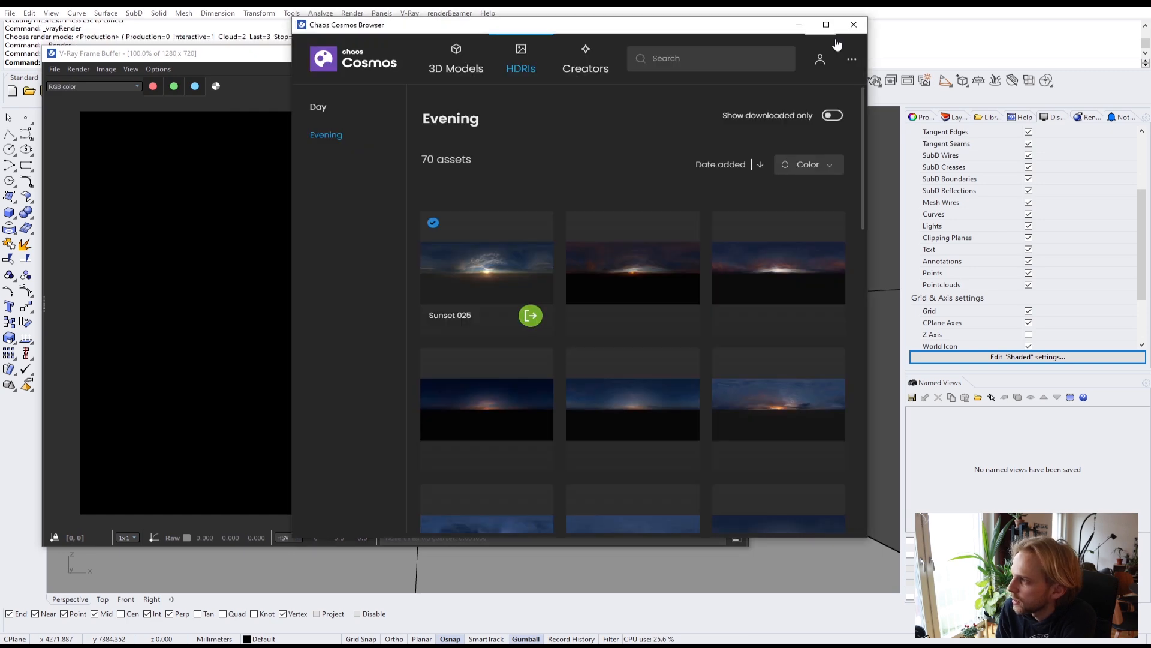
click(847, 26)
click(839, 81)
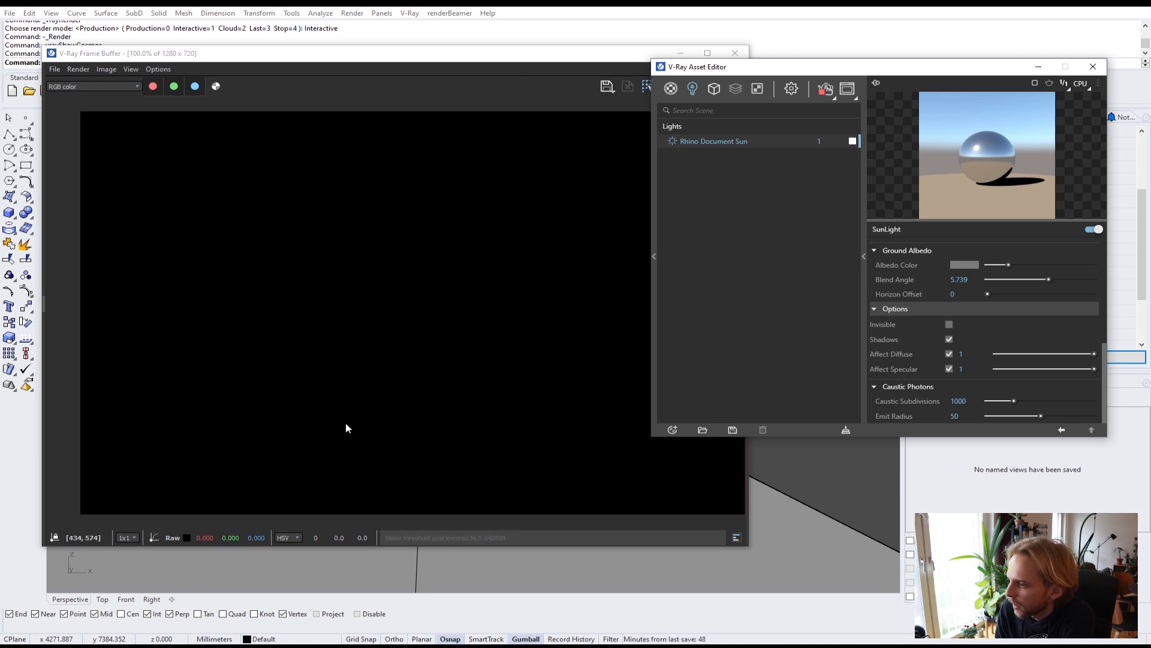
drag(772, 76, 941, 197)
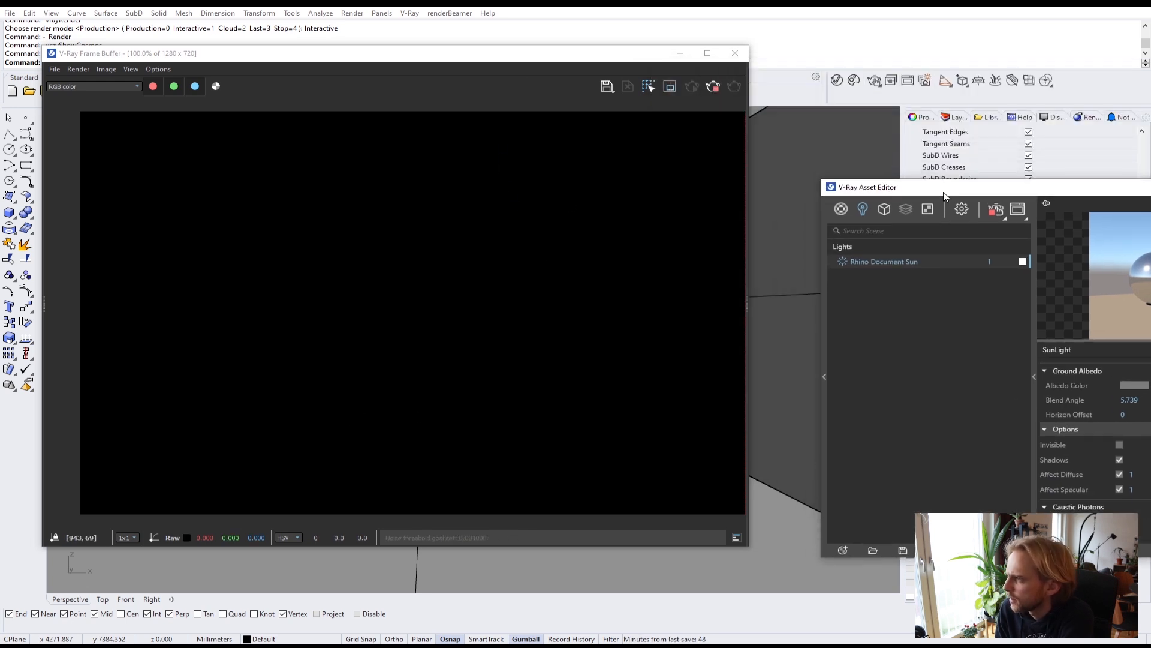
drag(501, 53, 519, 89)
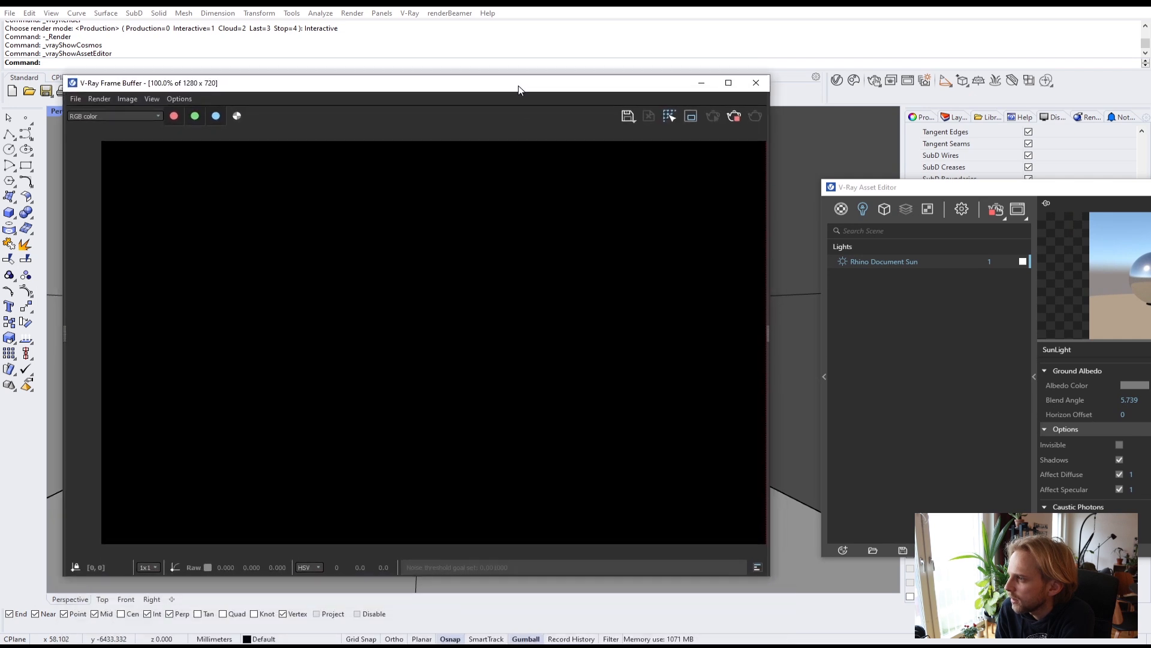
click(43, 63)
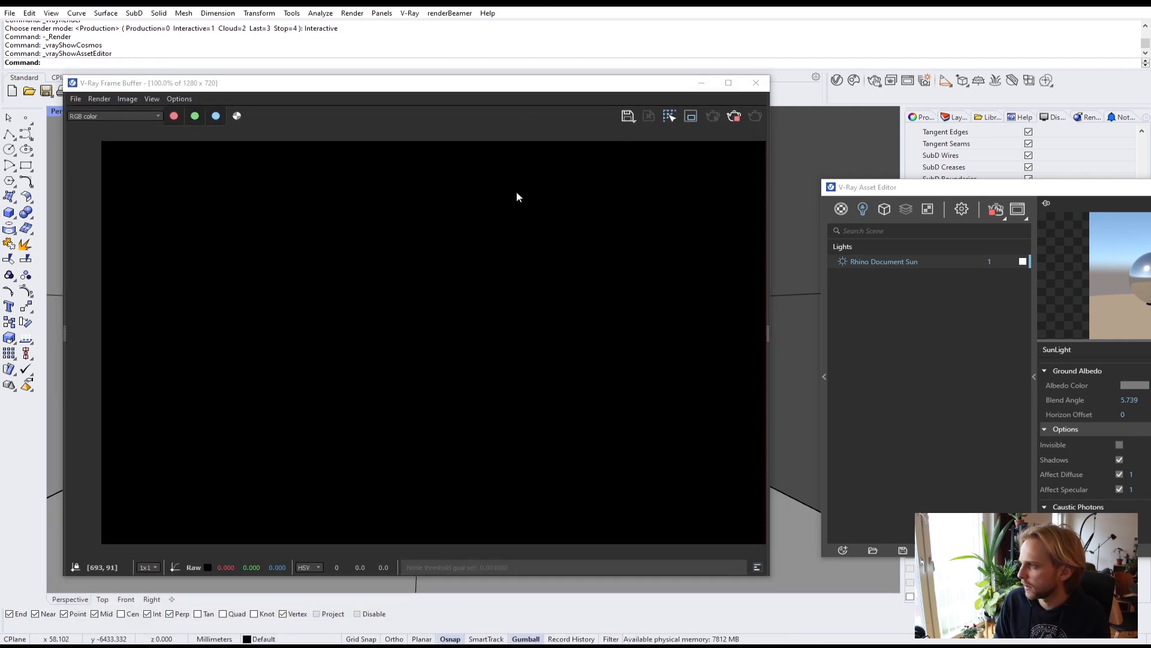
click(945, 189)
drag(892, 191, 464, 186)
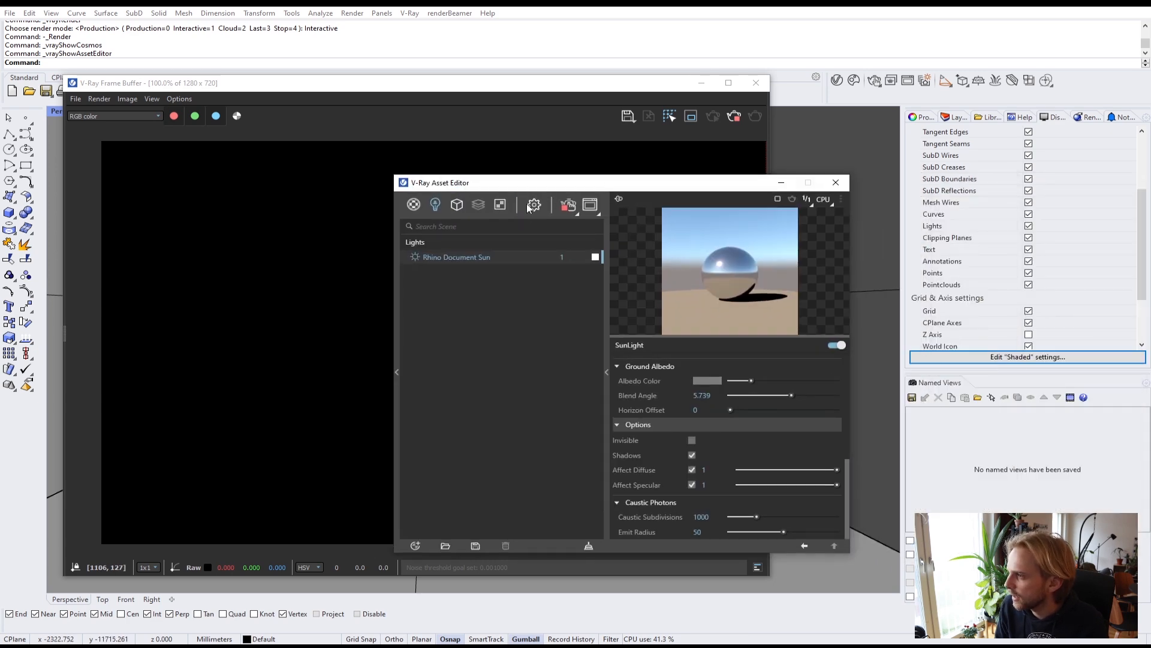
Enable the environment background in the V-Ray render settings and move the editor clear of the rendered image
click(532, 206)
click(589, 472)
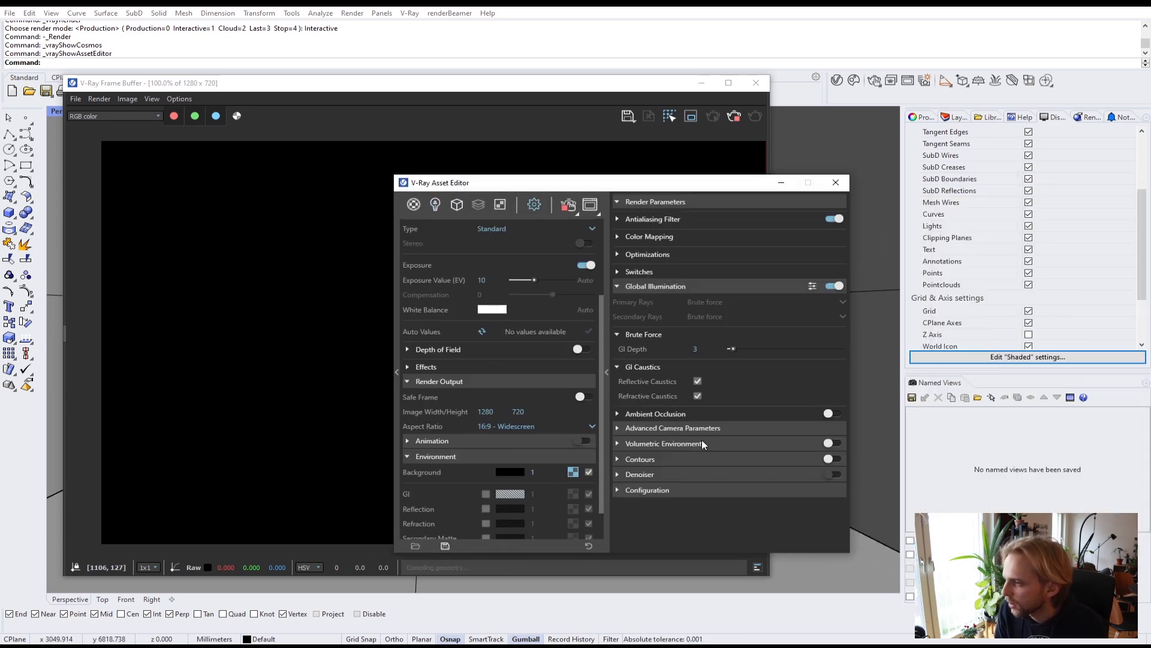
drag(511, 189, 905, 175)
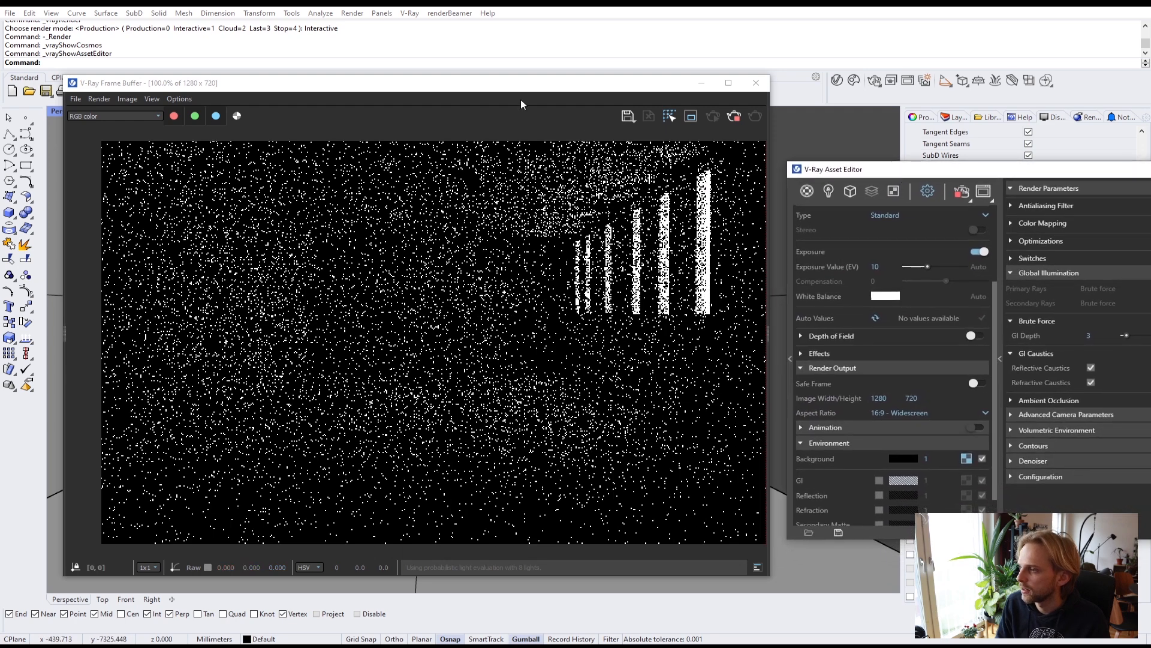
drag(515, 94, 500, 92)
drag(897, 169, 833, 171)
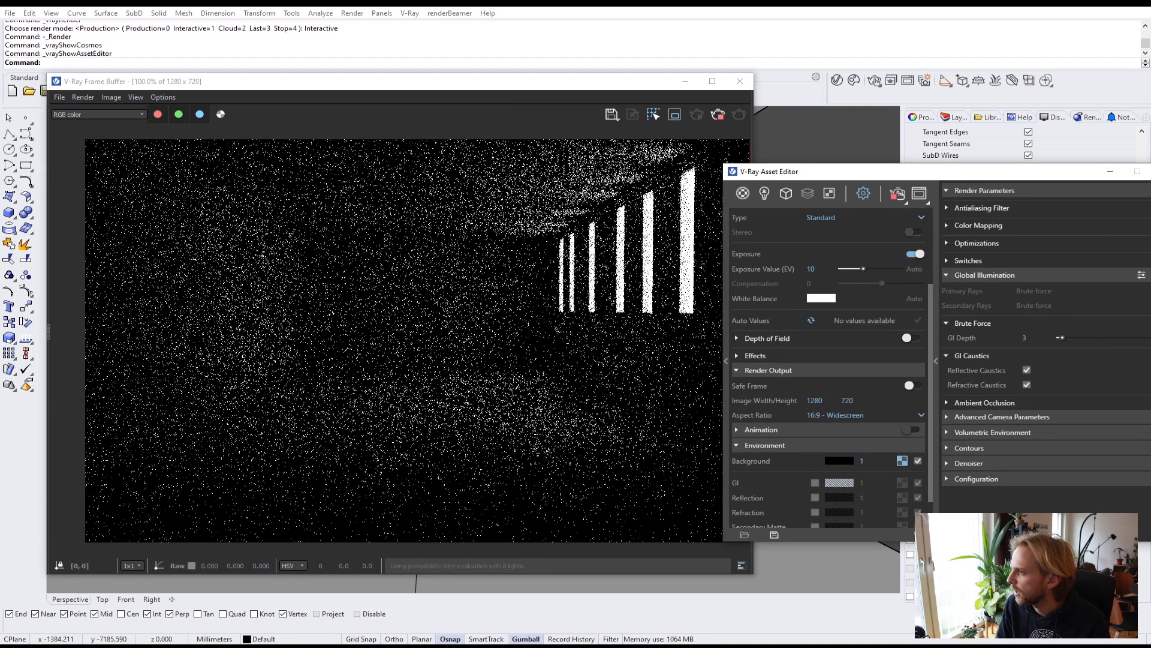
Set the sun's azimuth to about 125.1° and its altitude to about 23.2° so sunlight enters through the wall openings
text(Sun)
key(Return)
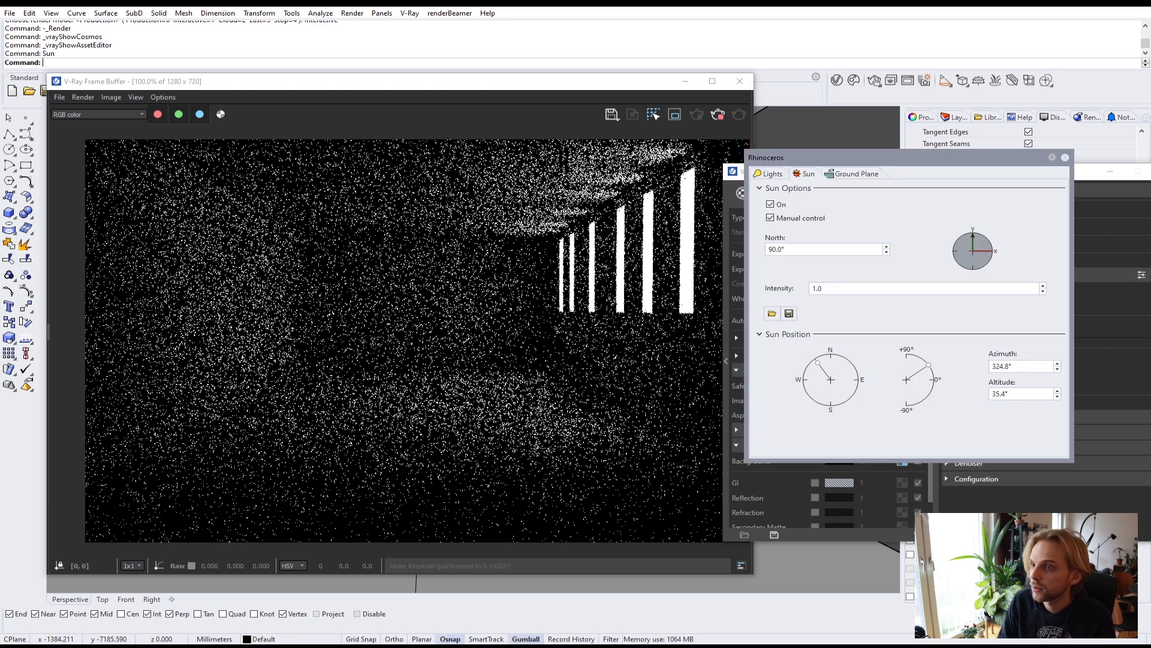
drag(867, 157, 367, 147)
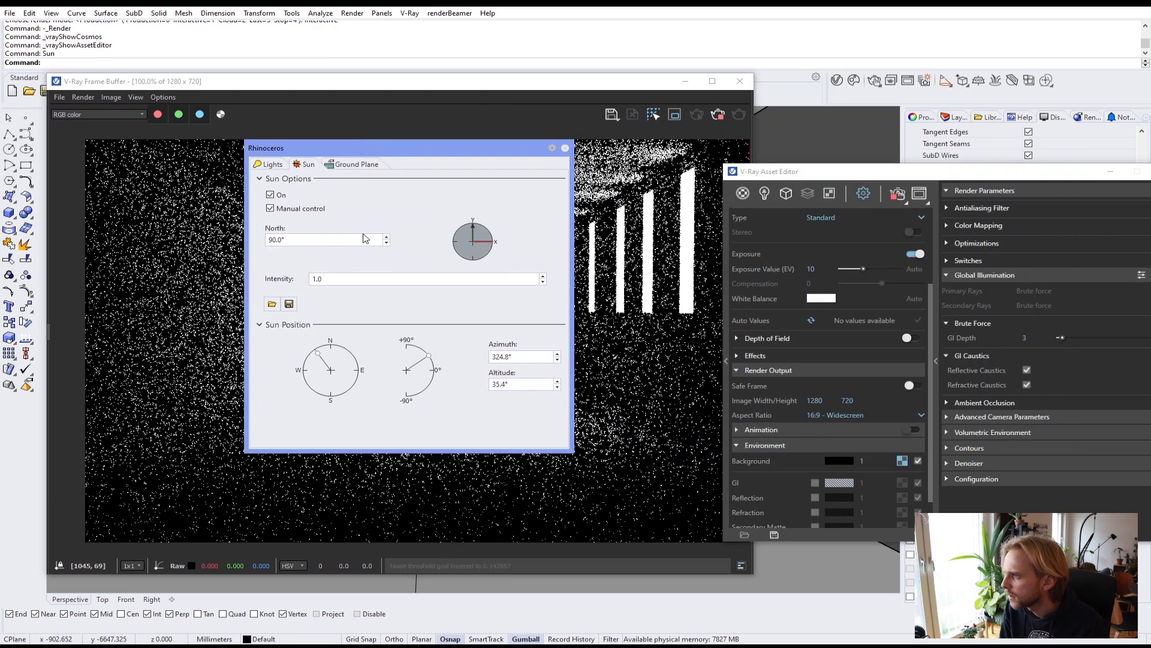
drag(328, 352, 350, 380)
drag(386, 148, 806, 78)
drag(756, 305, 759, 304)
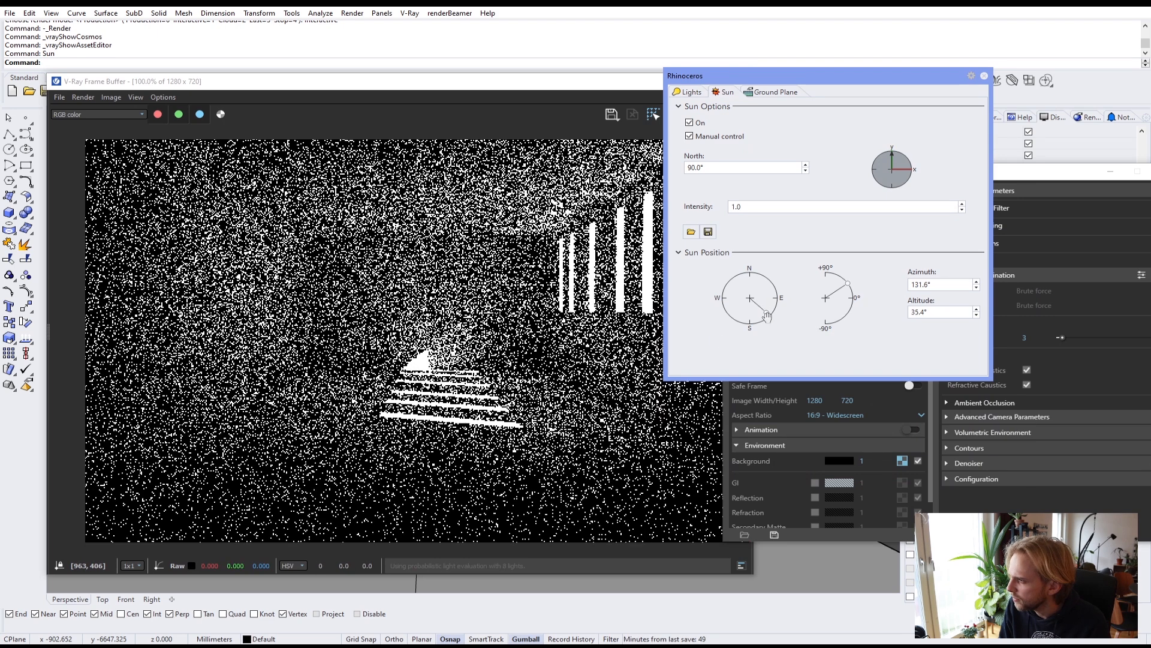
drag(767, 314, 768, 311)
drag(848, 294, 850, 289)
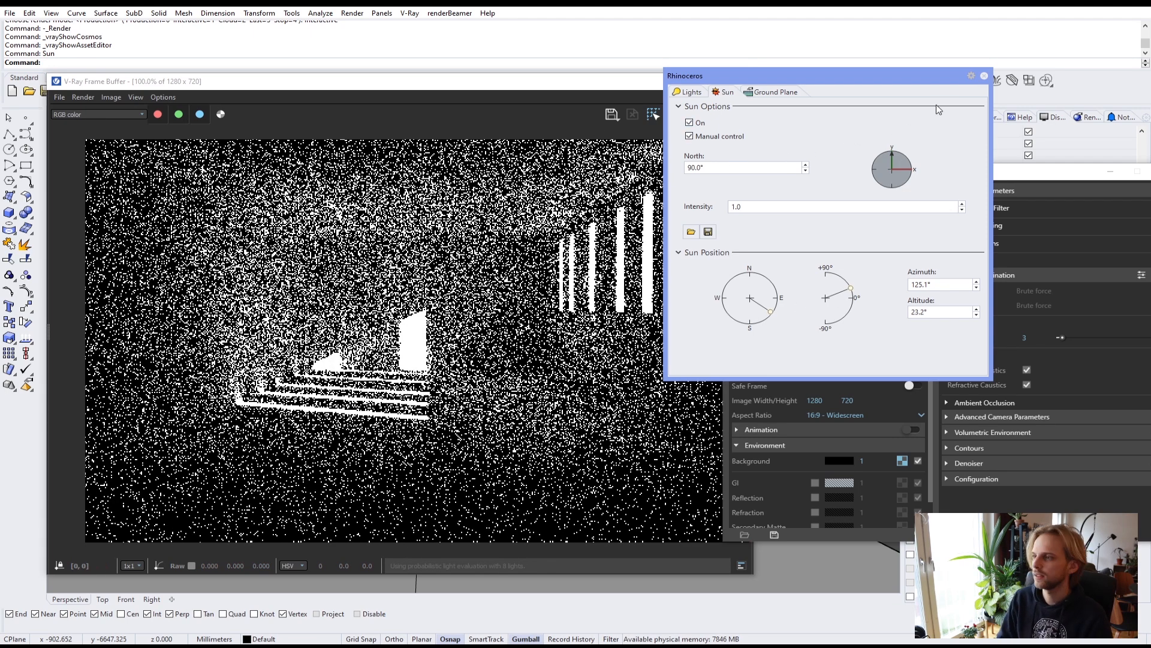
click(984, 77)
Zoom the rendered image out to 50%, stop the interactive render, and dock the frame buffer beside the model viewport
scroll(390, 387, down, 1)
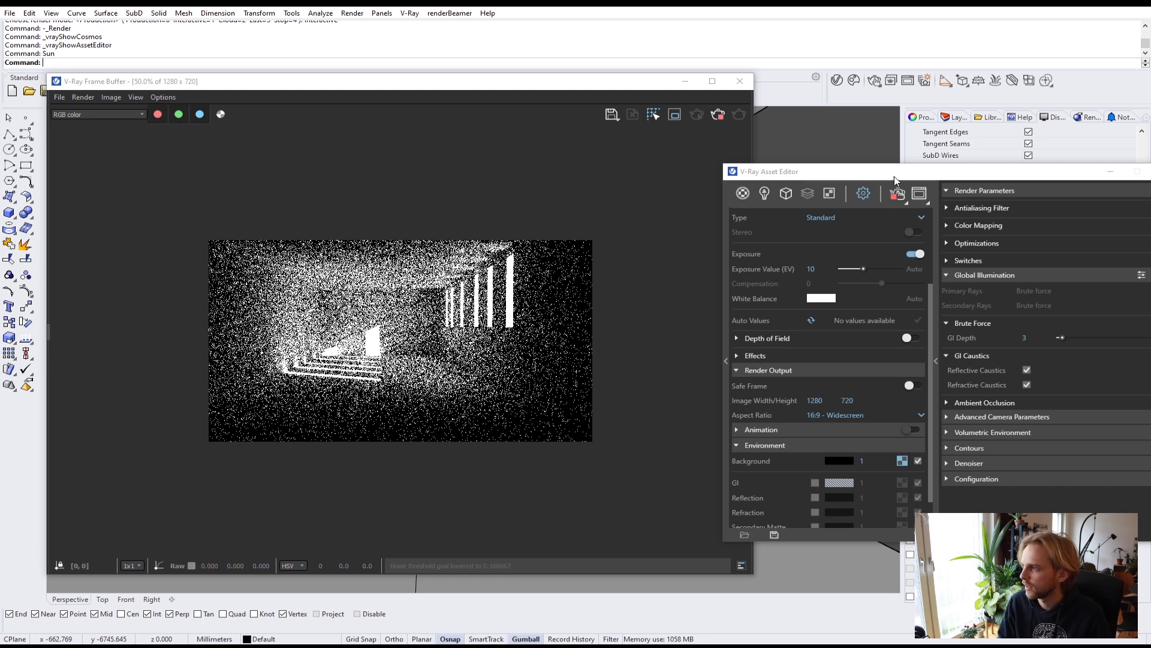
click(891, 203)
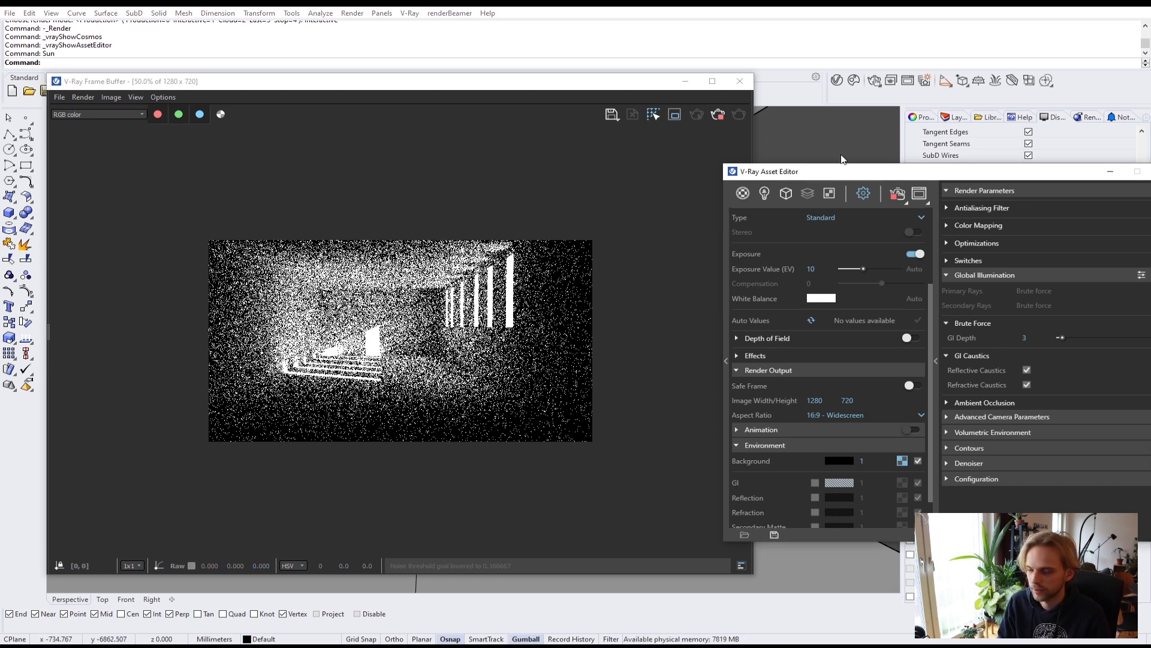
drag(838, 172, 659, 130)
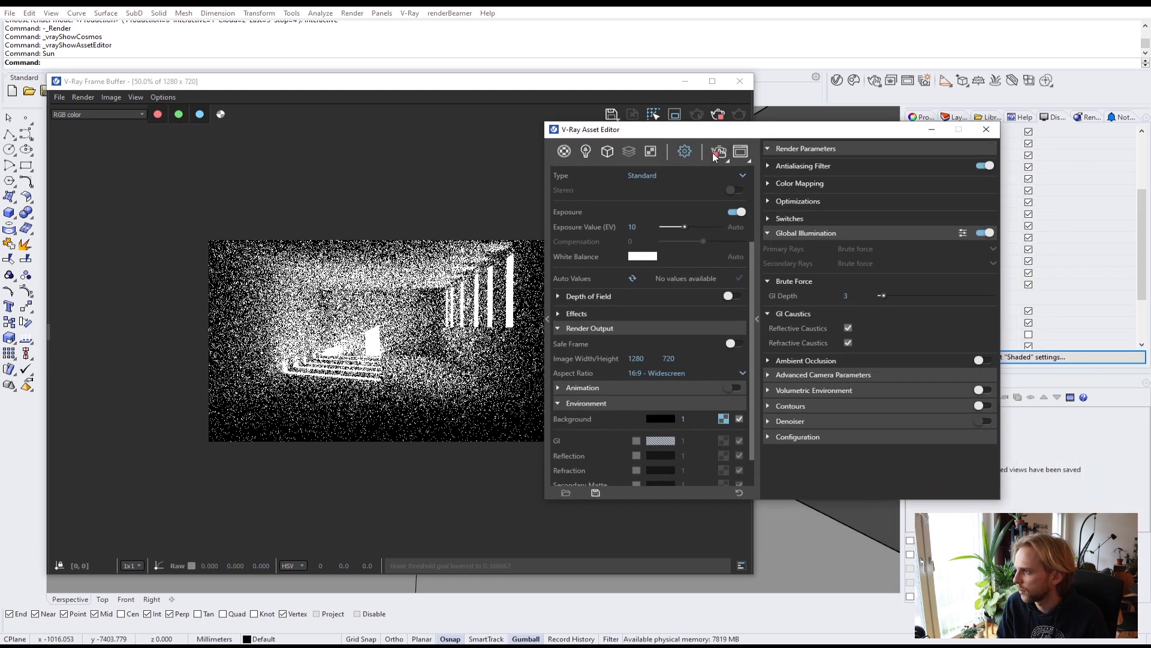
click(531, 91)
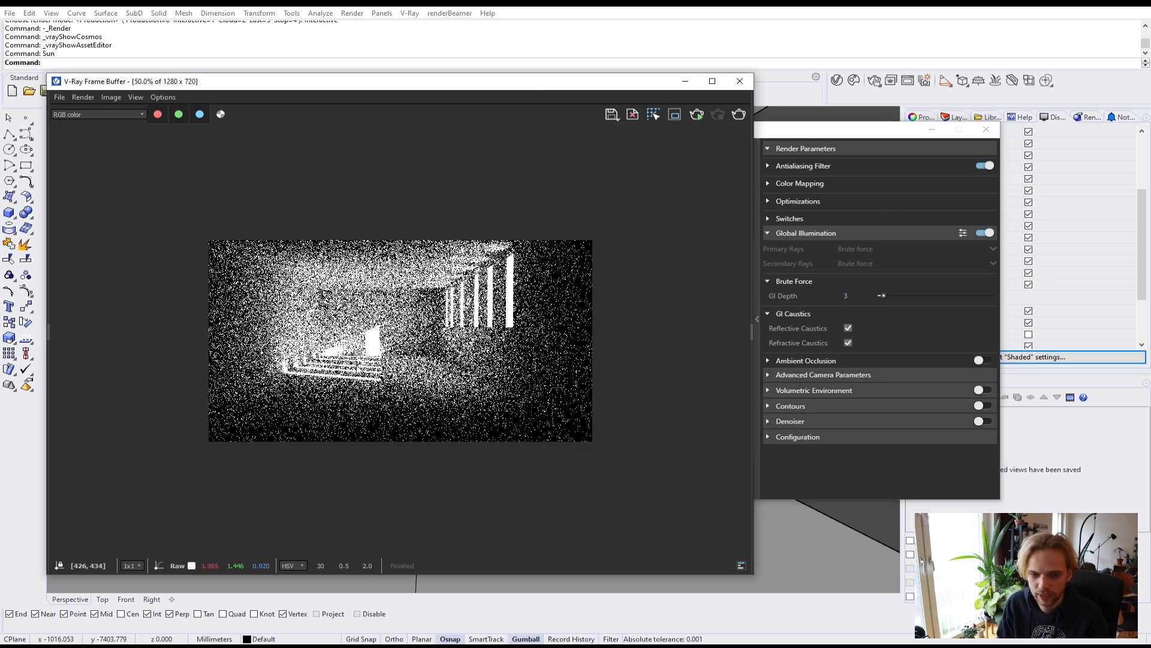
drag(559, 88, 1148, 90)
key(alt+Tab)
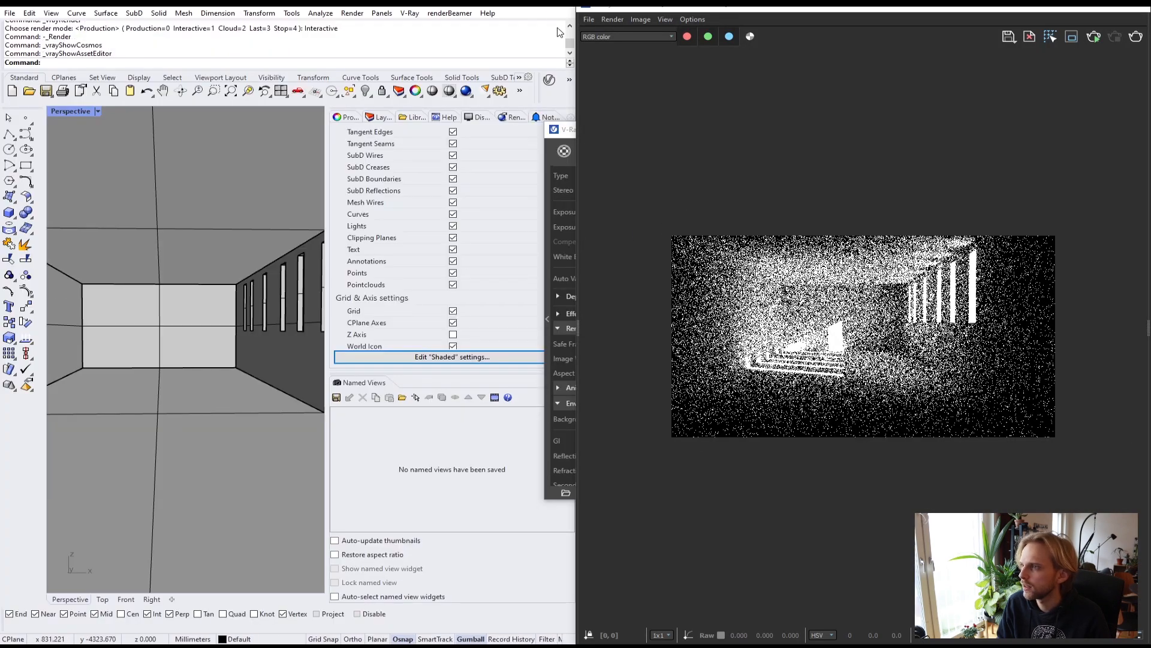
click(543, 7)
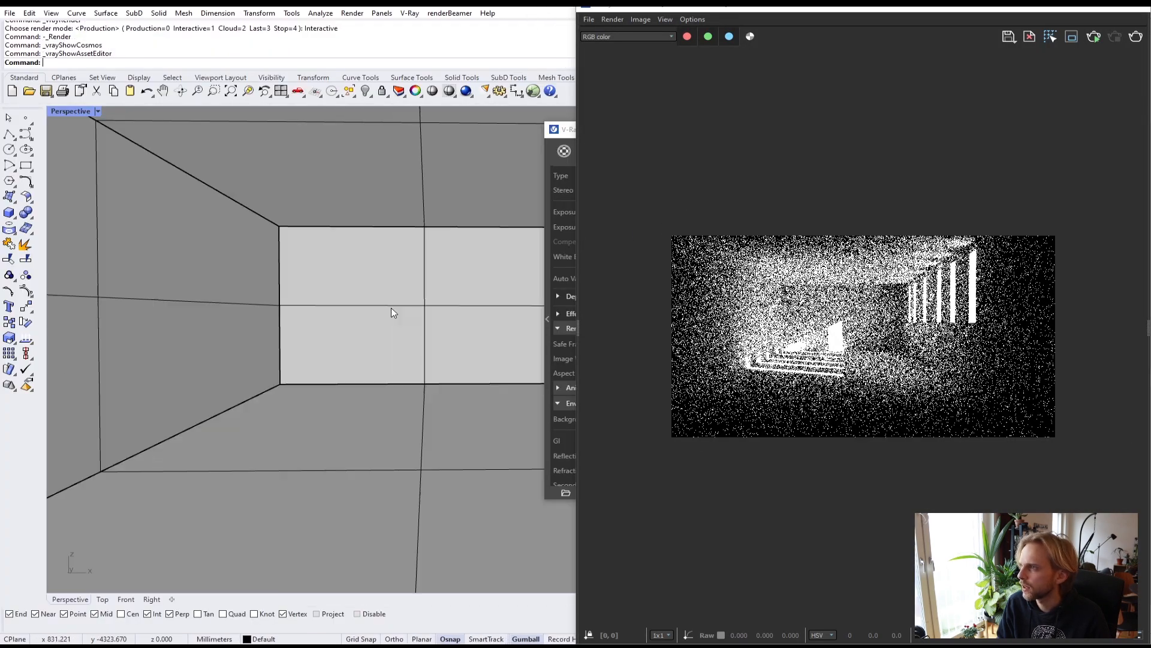
Apply the Generic material to all objects in the room scene and clear the selection
click(568, 131)
click(563, 152)
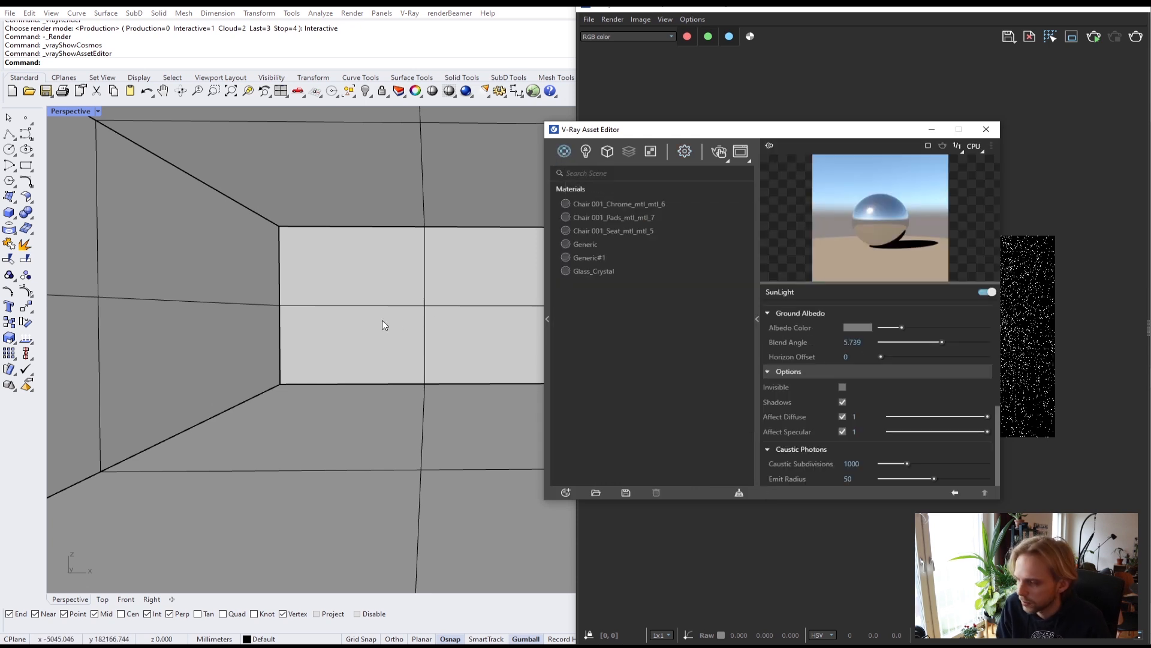
click(431, 218)
key(Escape)
key(ctrl+a)
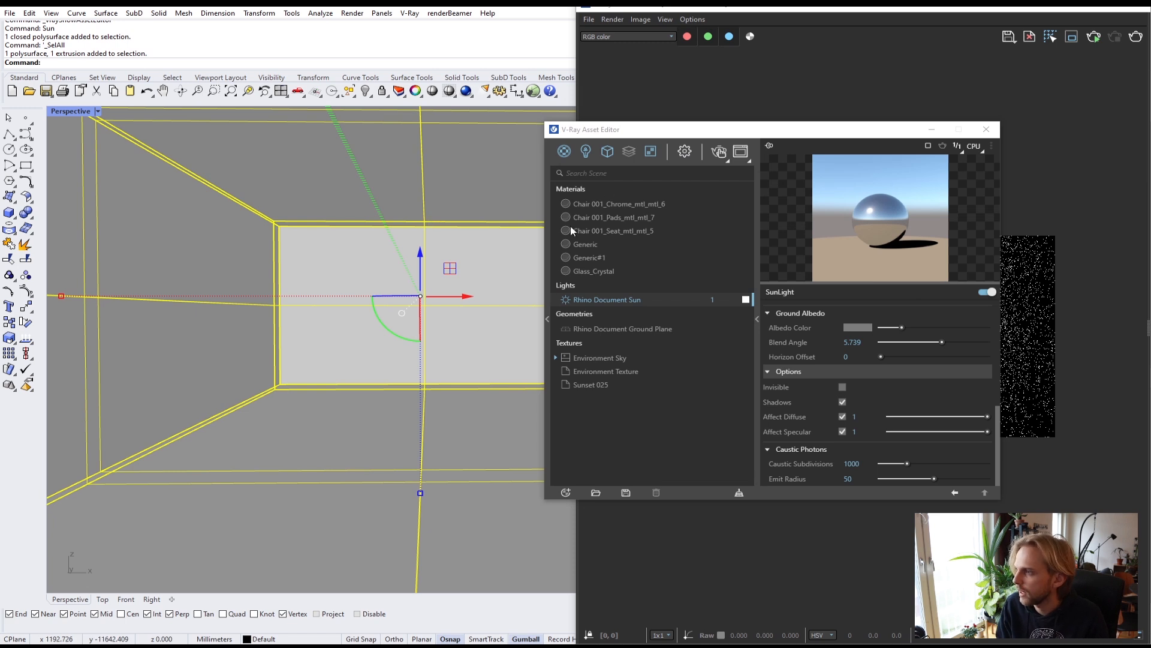
click(588, 245)
right_click(588, 247)
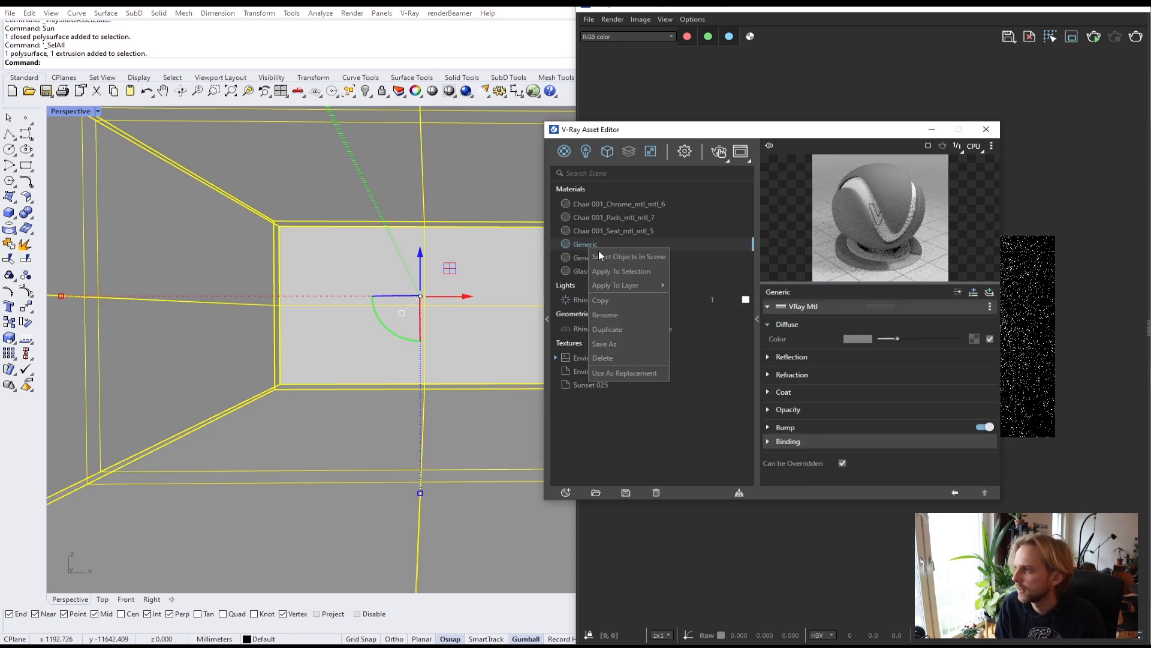
click(612, 271)
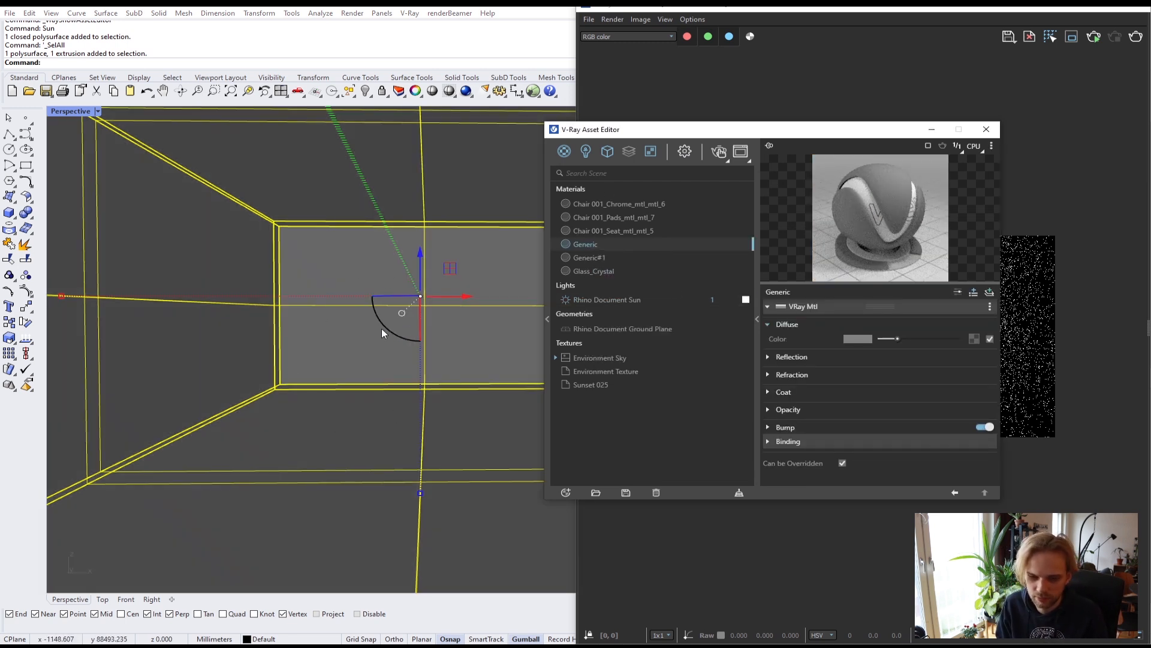
click(307, 372)
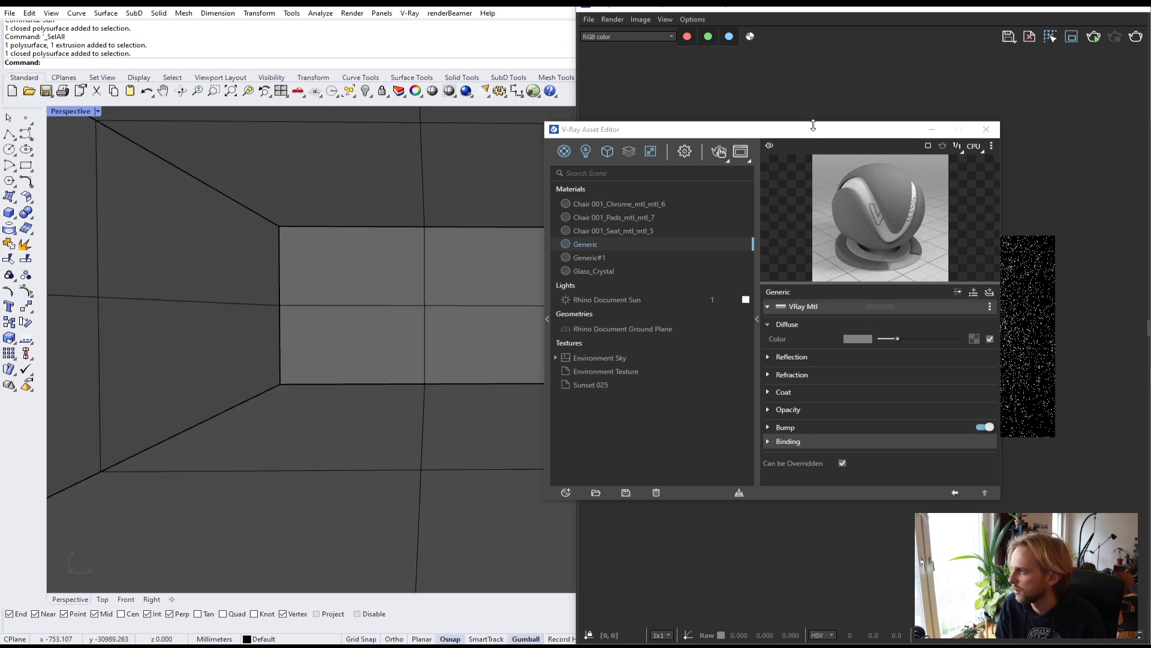
Restart the interactive render with the Asset Editor moved clear of the frame buffer
drag(814, 127, 324, 132)
click(210, 159)
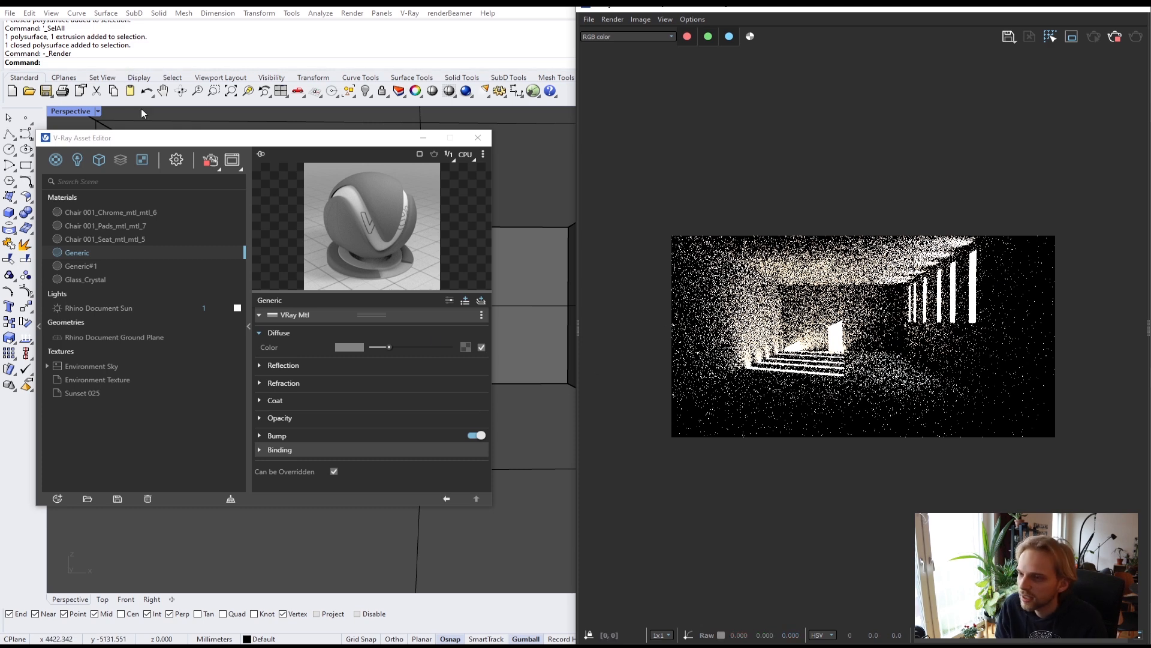
drag(144, 138, 200, 121)
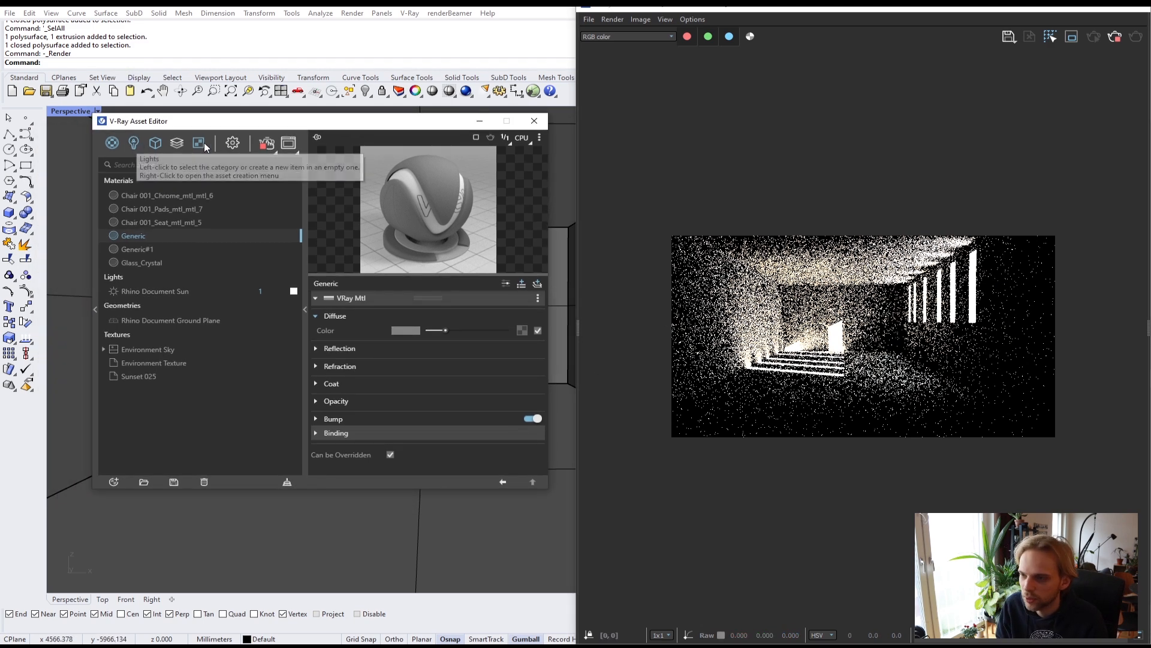
Set the camera's exposure value to 13 in the render settings
click(232, 142)
click(185, 218)
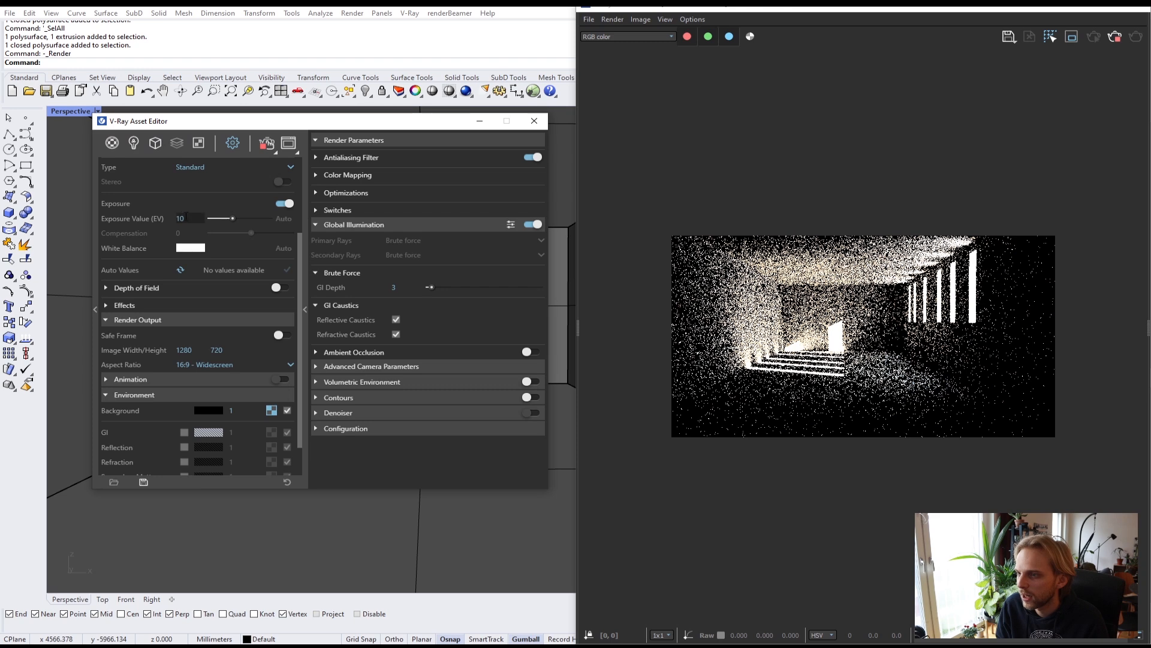
text(13)
key(Return)
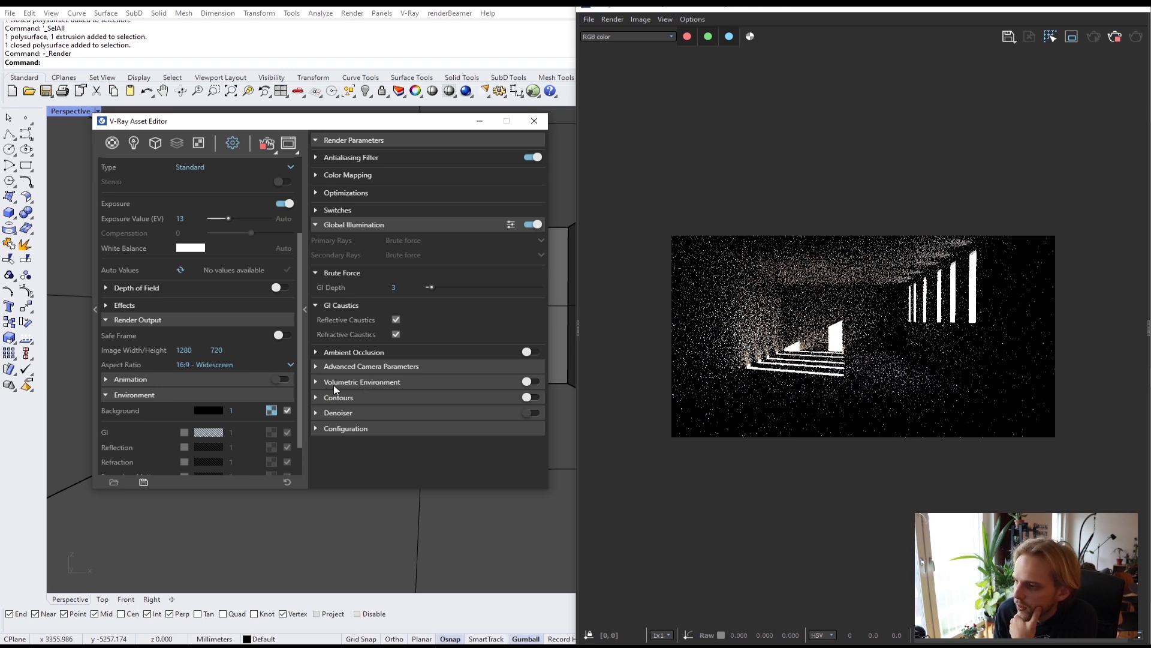
Enable the volumetric environment and set its type to Environment Fog
click(536, 387)
click(531, 382)
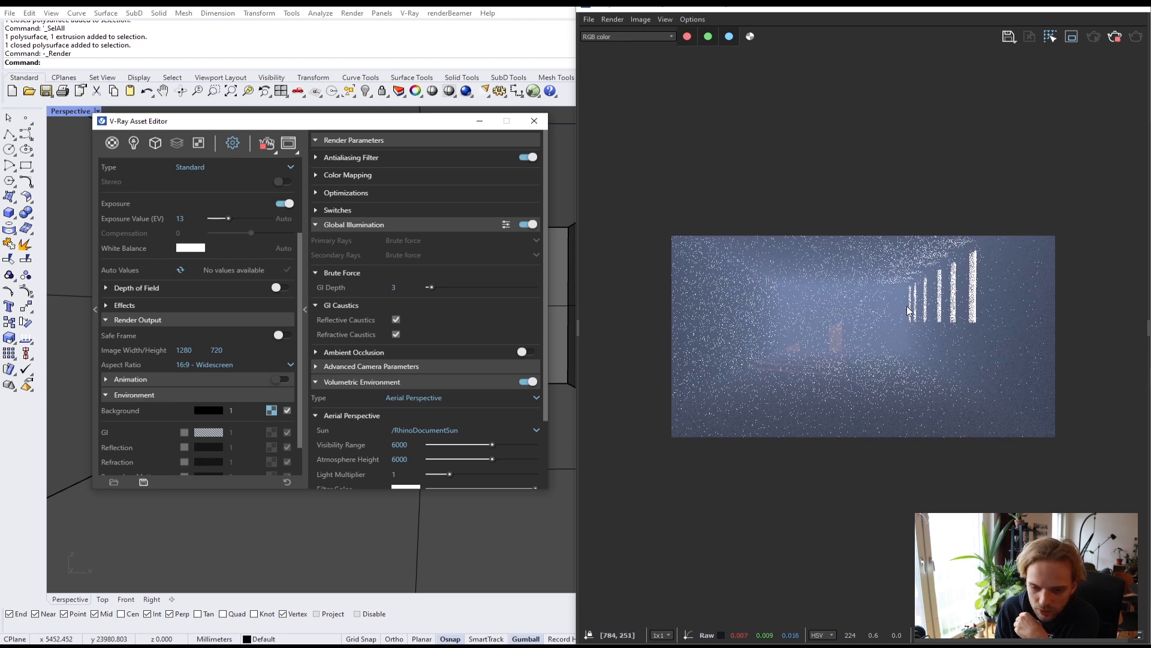
click(401, 398)
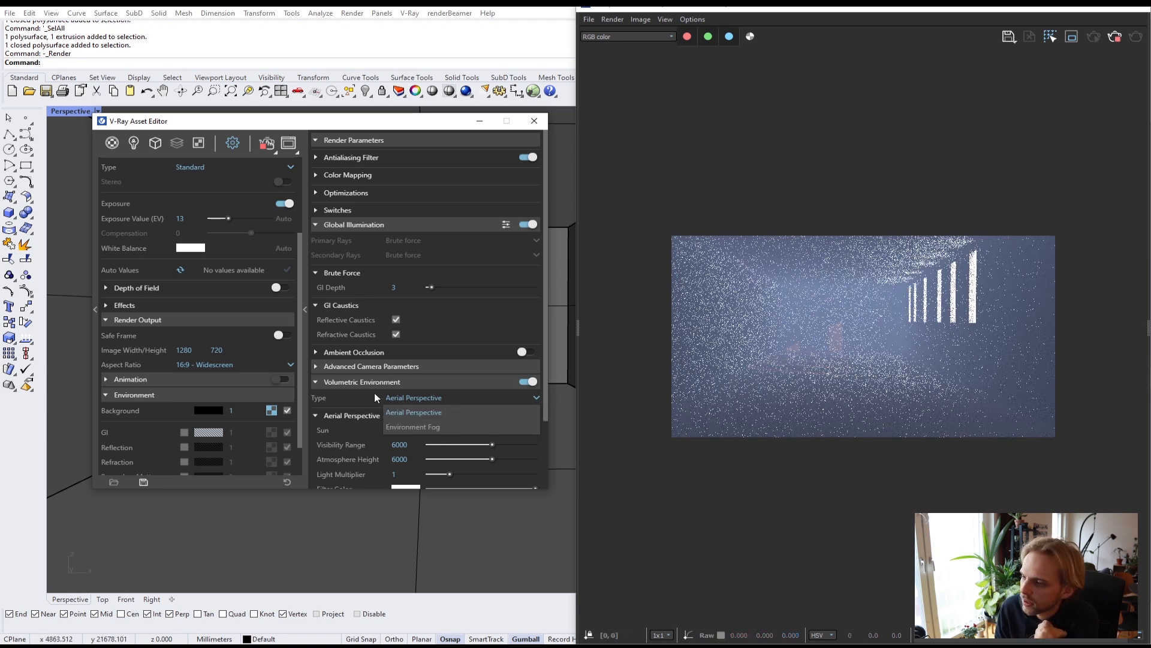
click(436, 428)
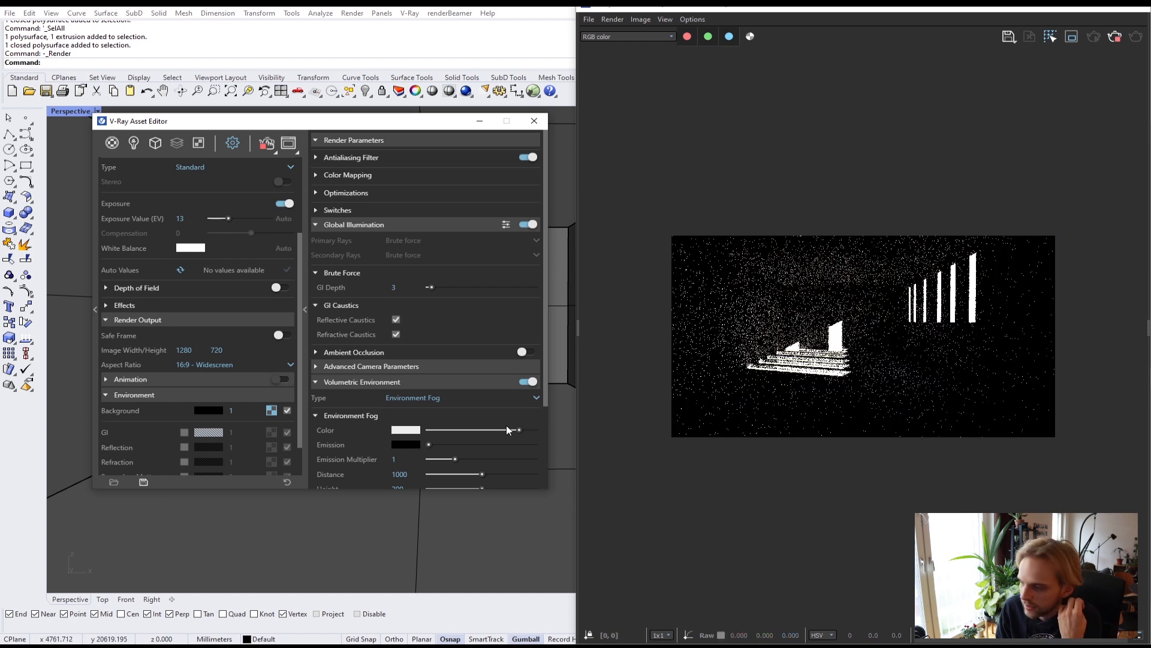
Raise the fog emission to full white and set the fog height to 5000
drag(429, 444, 540, 448)
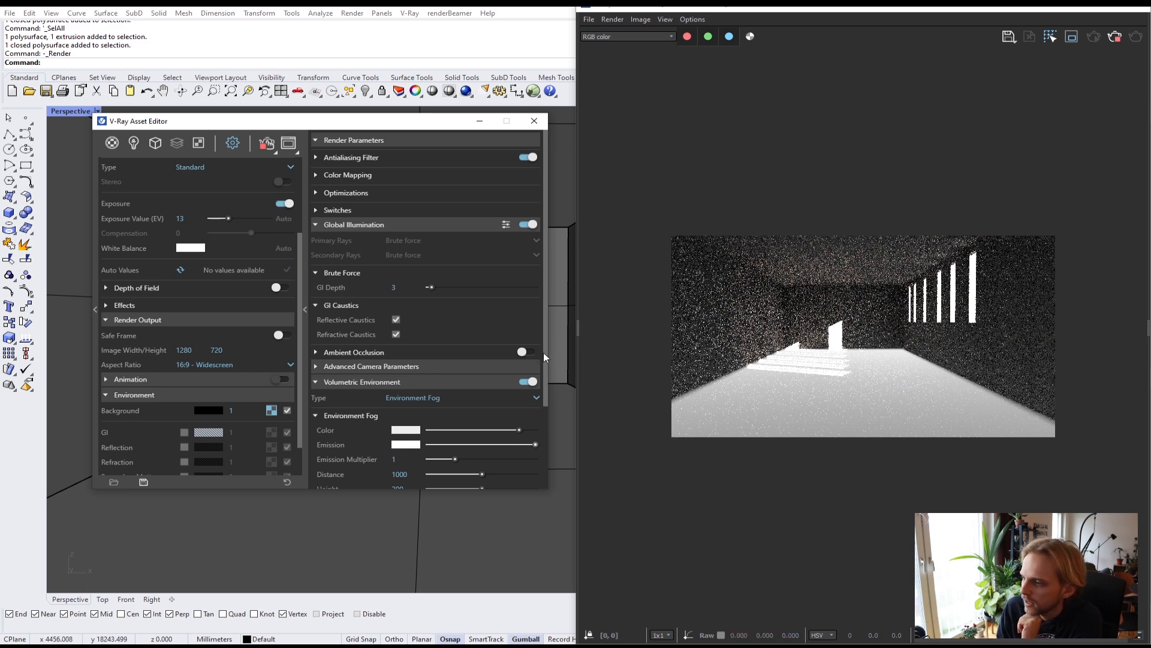
scroll(543, 354, down, 3)
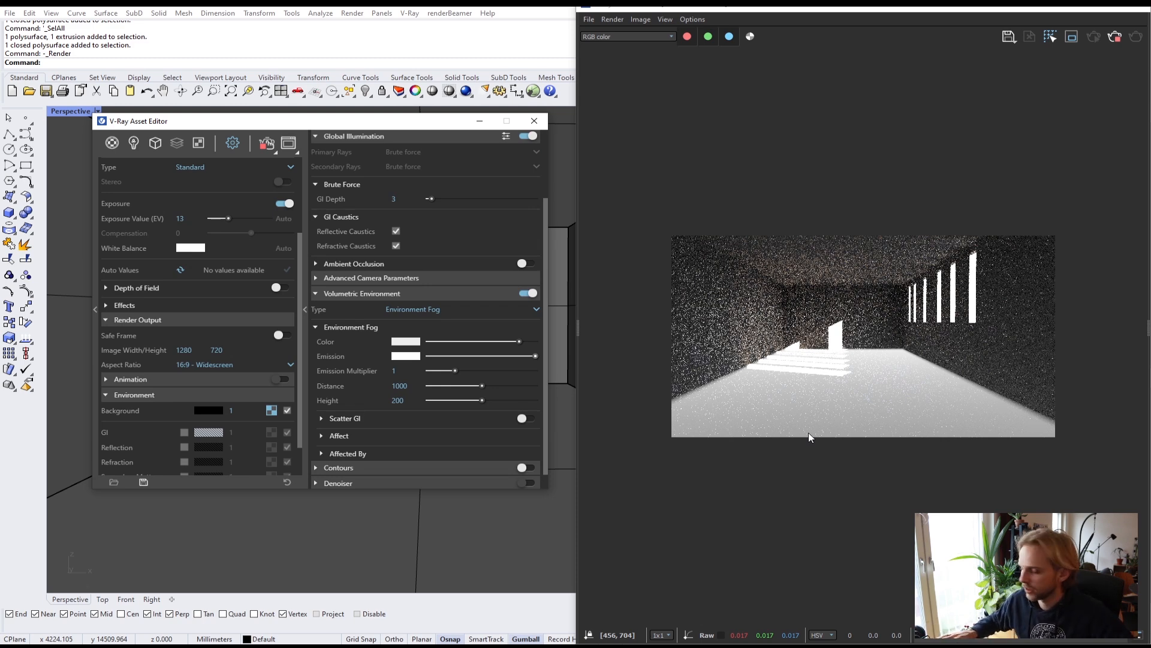
double_click(400, 400)
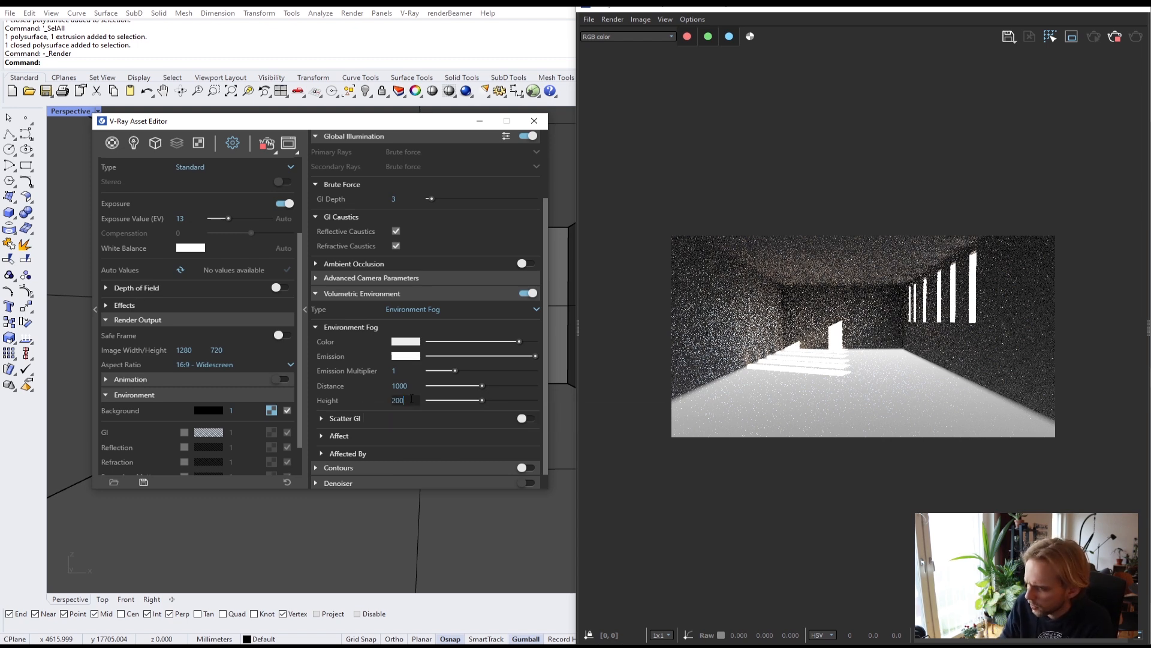
text(5000)
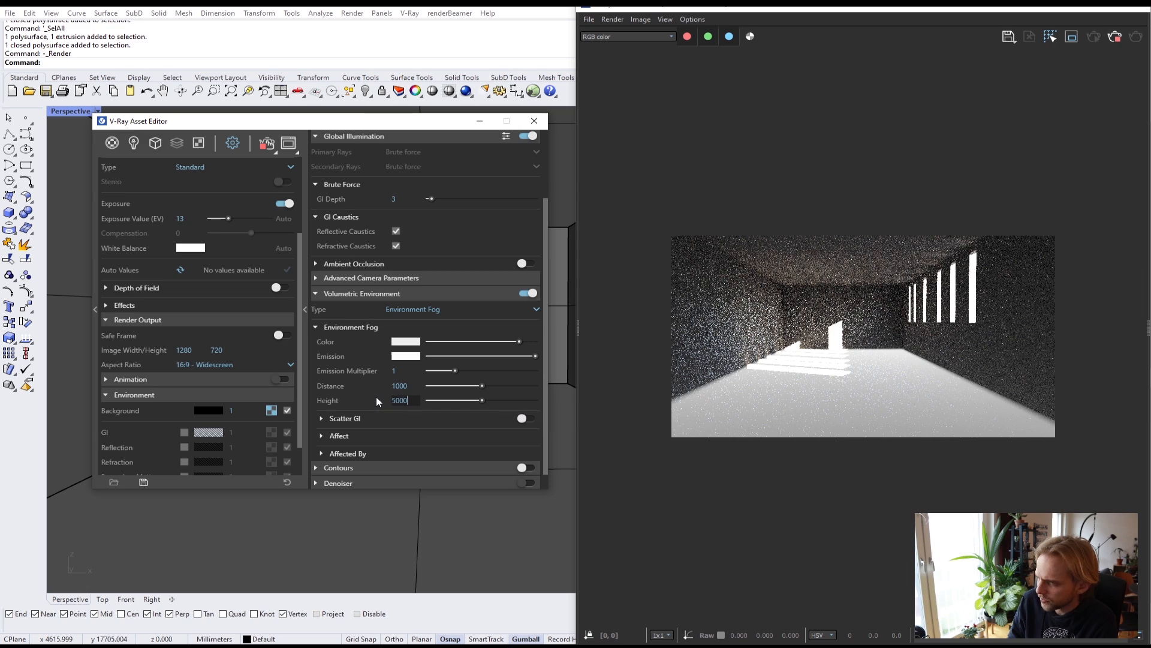
key(Return)
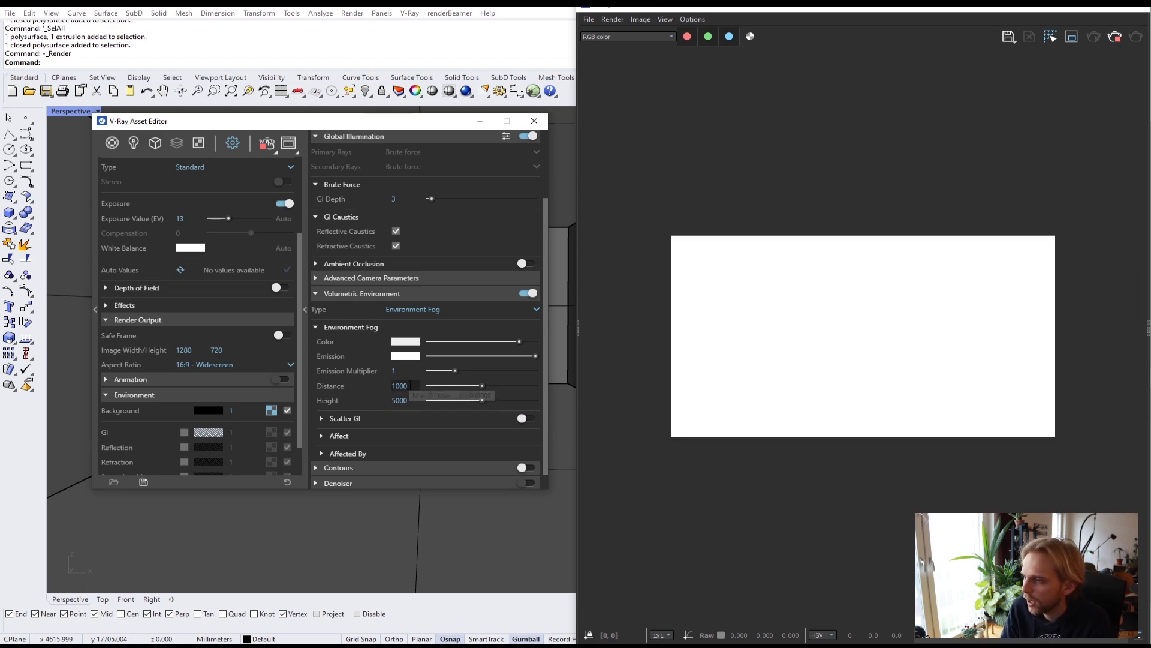
Reset the fog emission to black and set the fog distance to 10000
drag(464, 355, 304, 366)
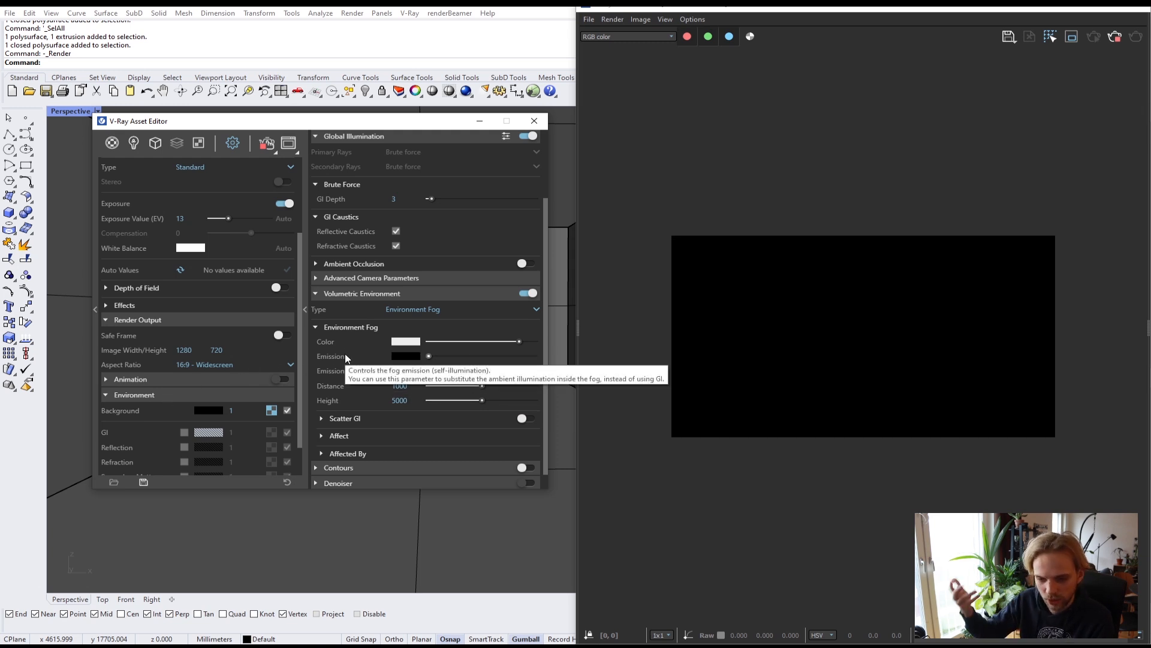
click(414, 386)
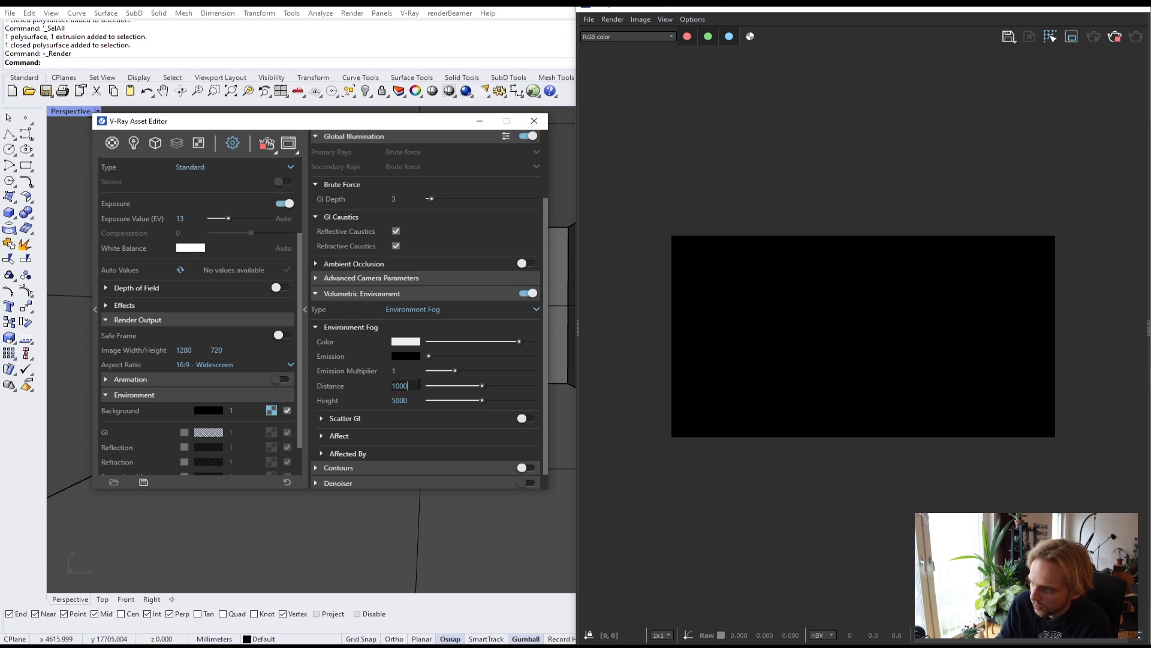
key(Return)
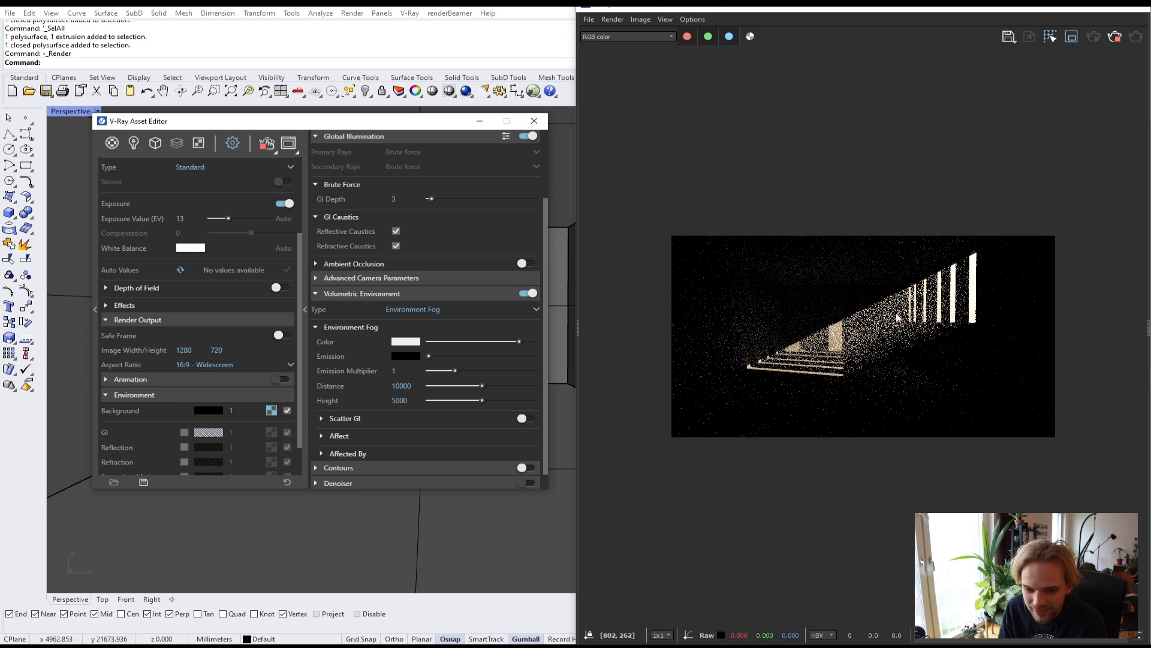
Reframe the room in the Perspective viewport to render the wall openings and light shafts from a slightly different angle
drag(326, 125, 166, 464)
right_drag(390, 343, 367, 334)
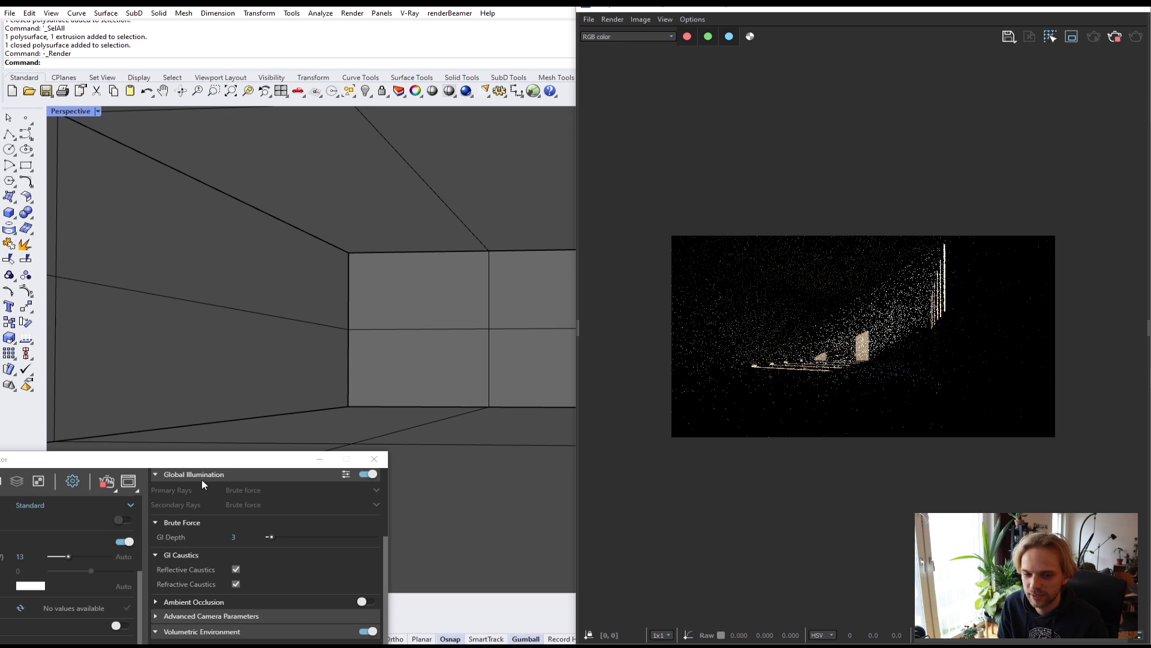
drag(274, 459, 453, 82)
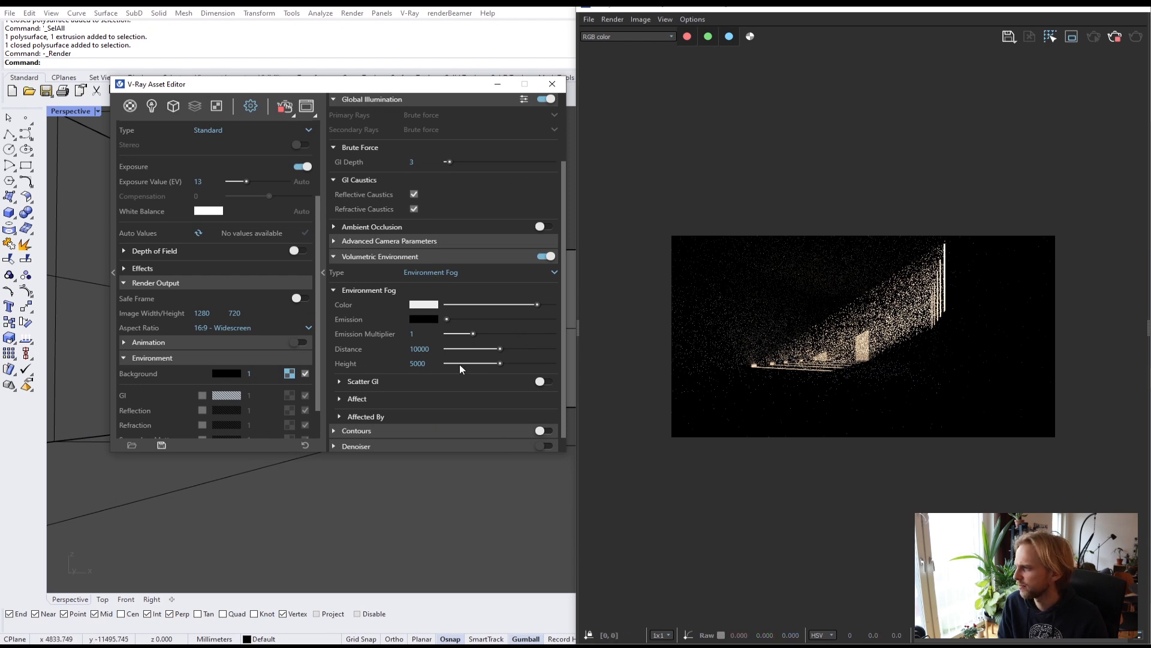
right_drag(396, 504, 422, 534)
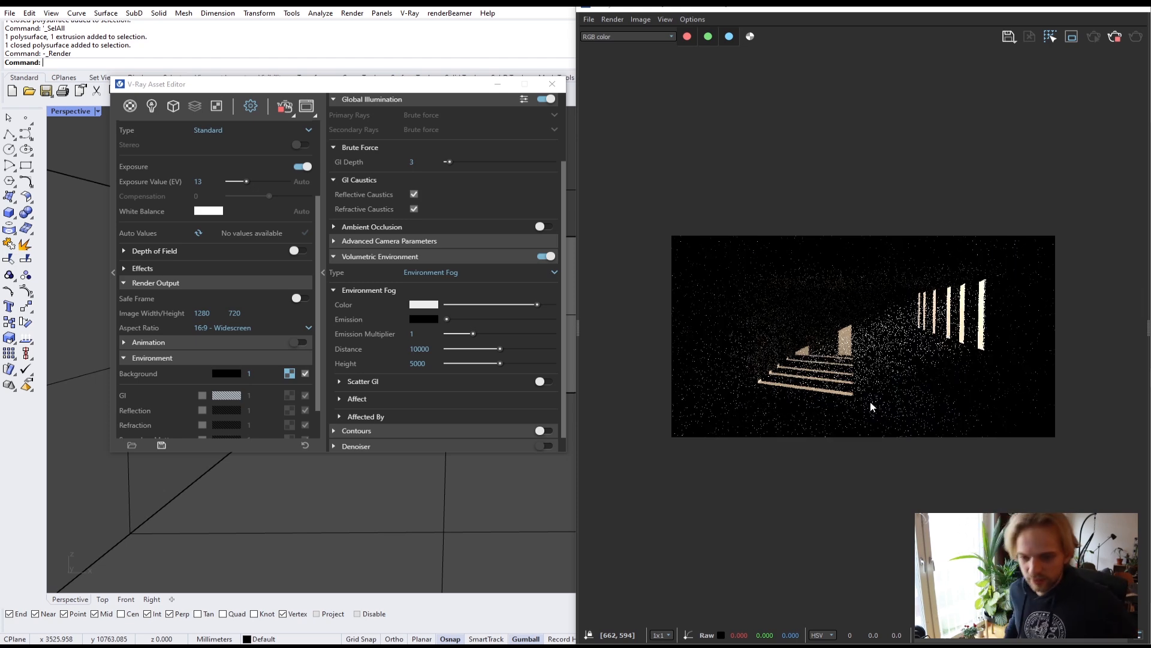
Set the fog distance to 100000 and stop the interactive render once the image has refined
click(432, 348)
text(100000)
key(Return)
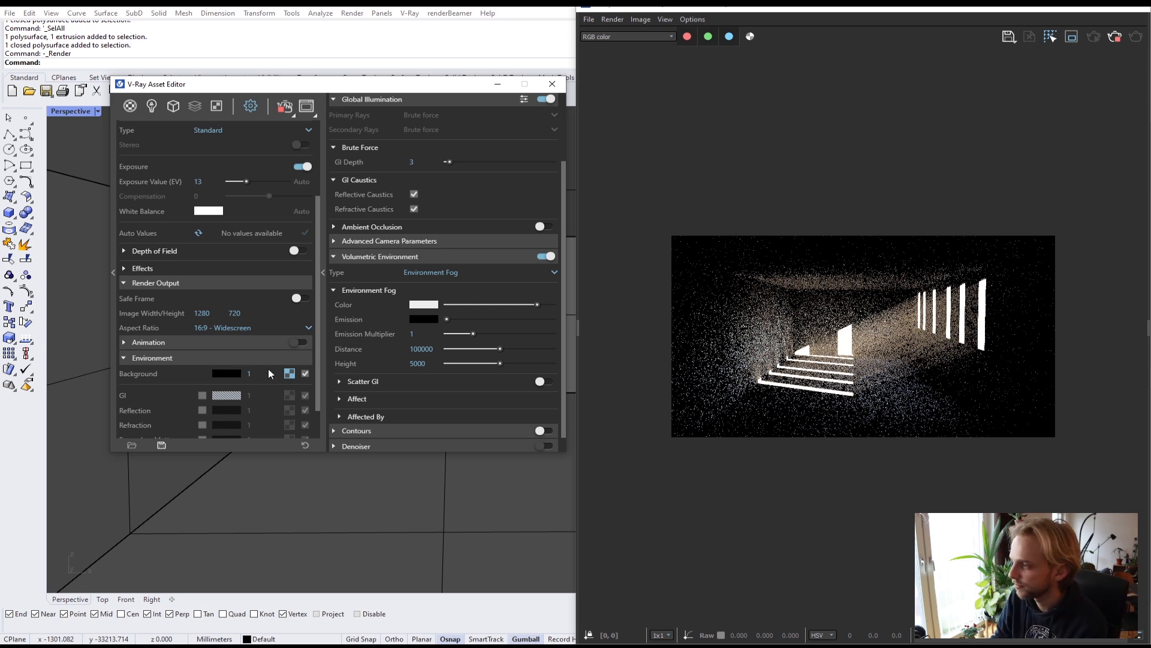
click(1116, 38)
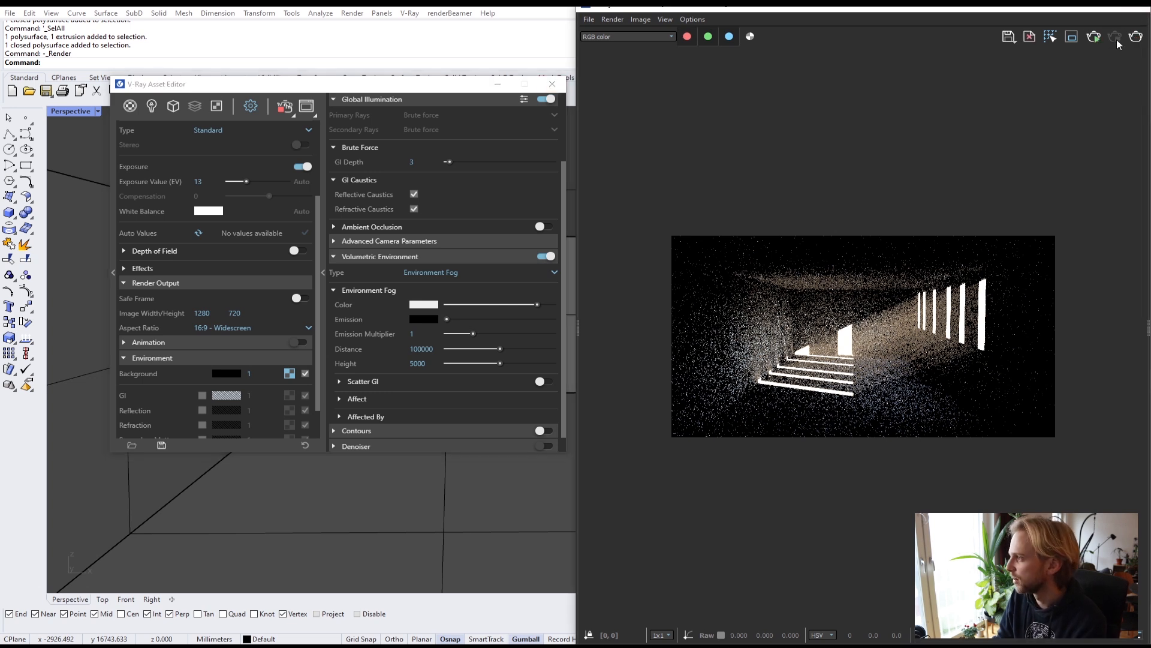
click(458, 89)
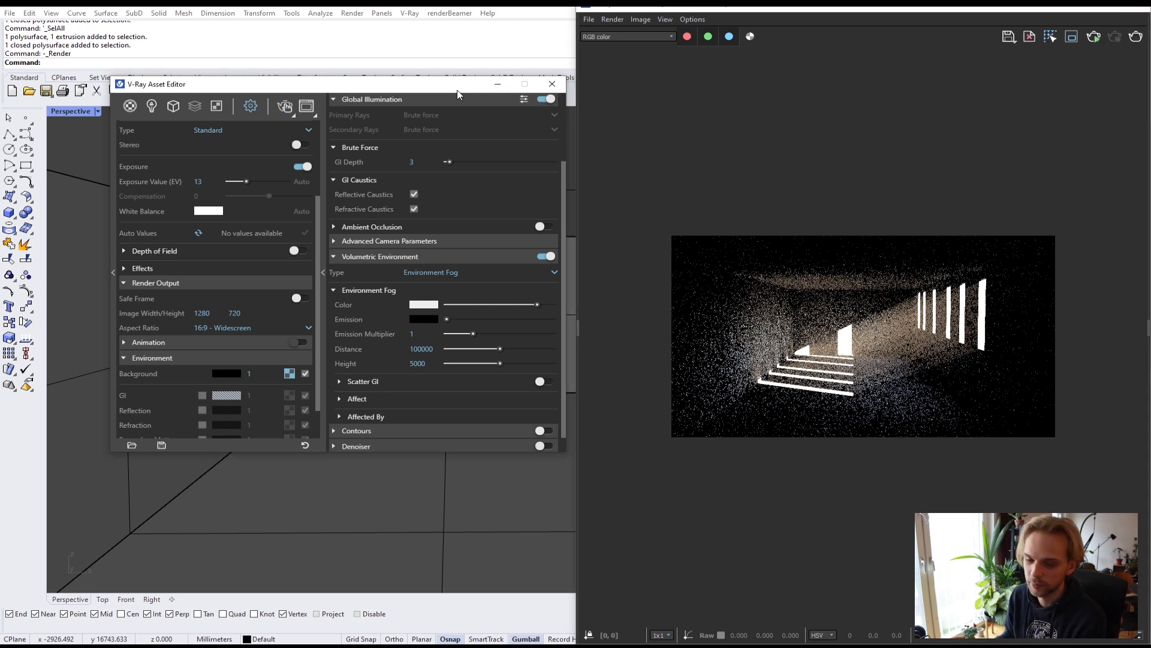